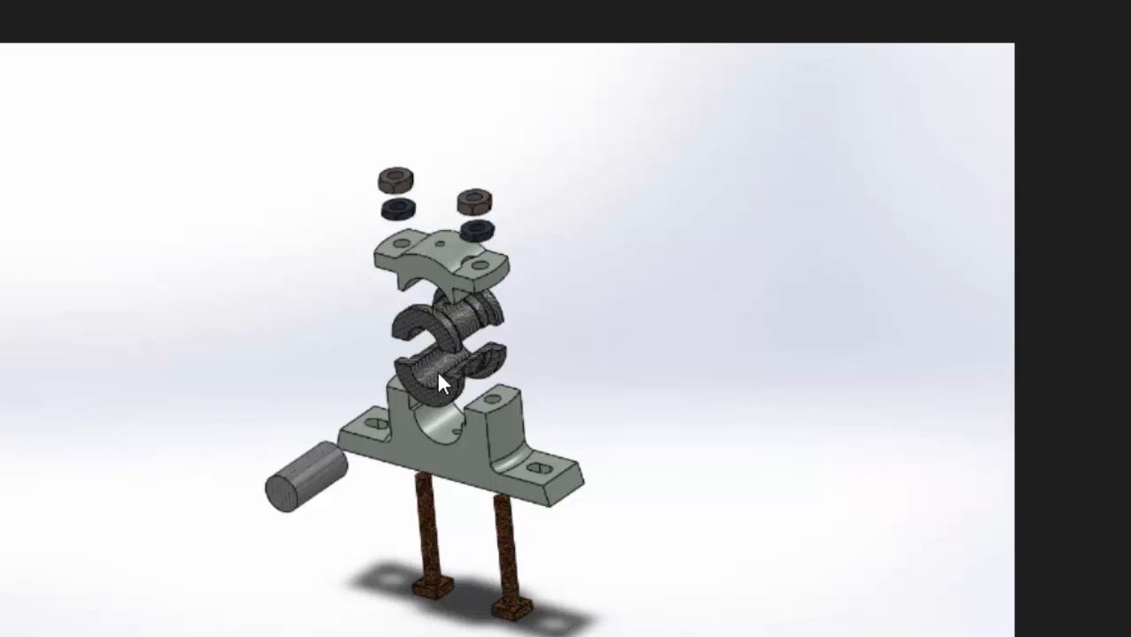
Arrange the casting drawing in the browser and the SOLIDWORKS window side by side, extending the SOLIDWORKS window to full height
{"action": "left_click", "coordinate": [360, 432]}
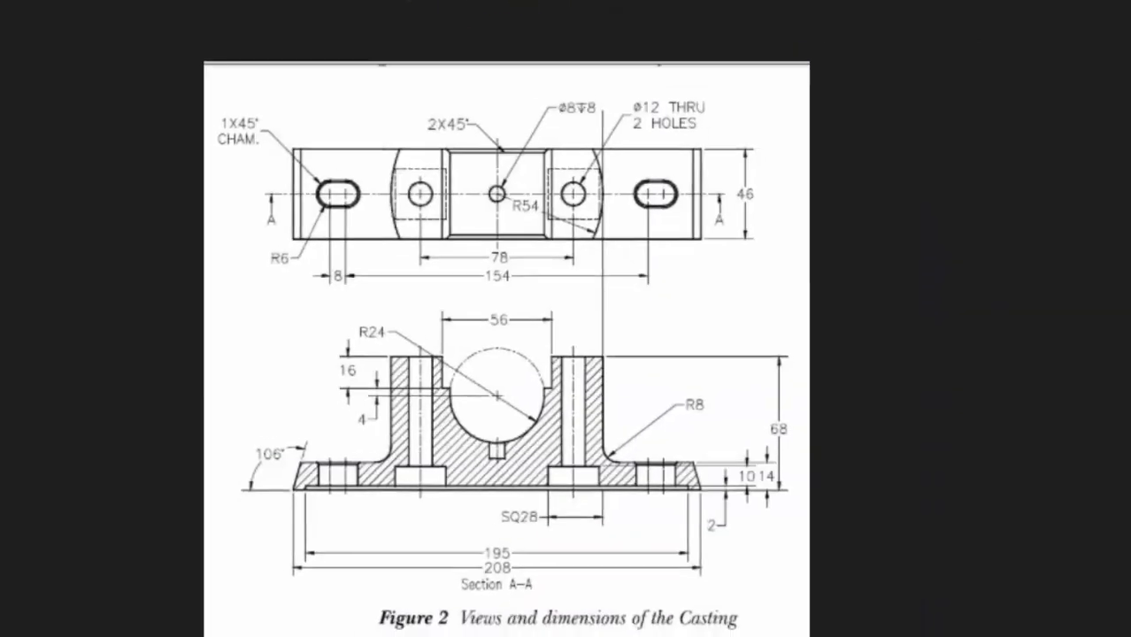
{"action": "left_click", "coordinate": [1124, 20]}
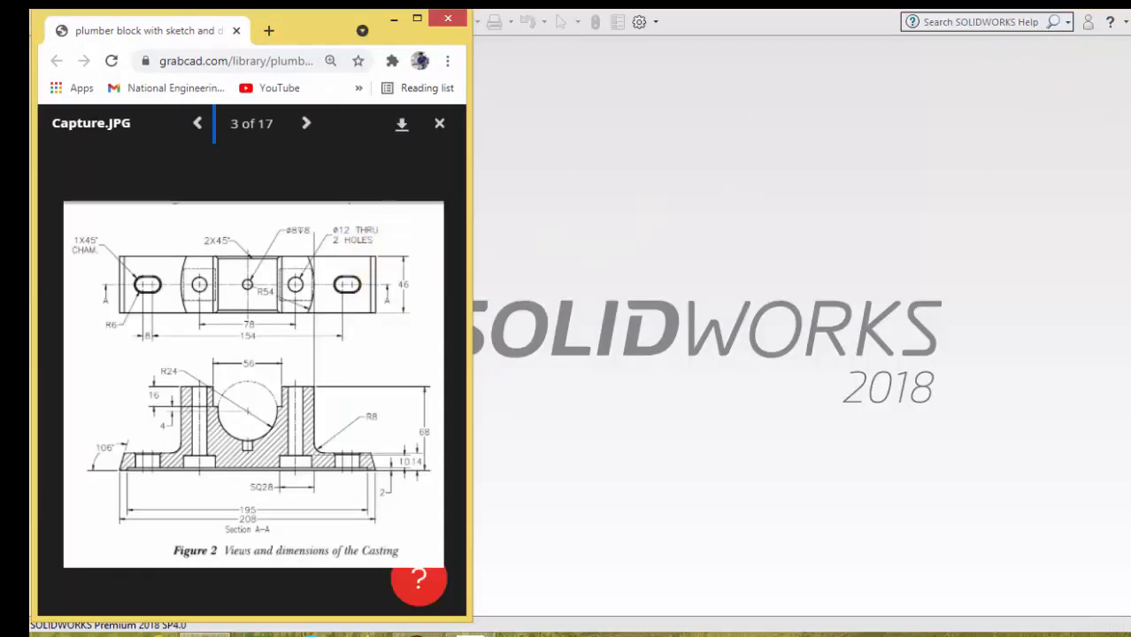
{"action": "left_click", "coordinate": [1129, 21]}
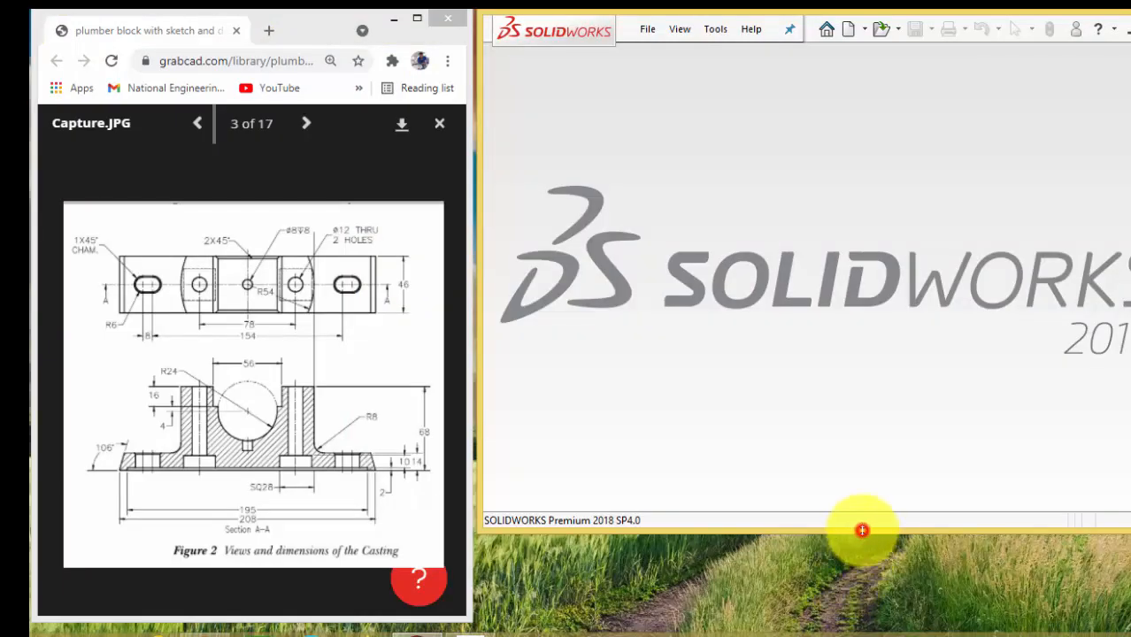
{"action": "left_click_drag", "start_coordinate": [861, 531], "coordinate": [838, 616]}
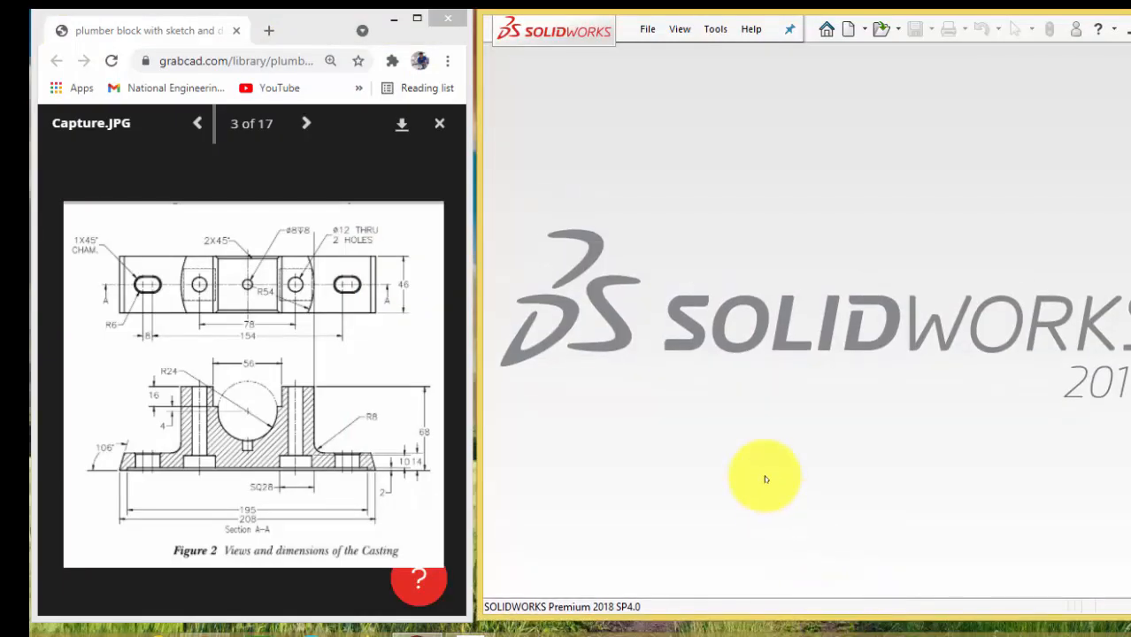
Create a new SOLIDWORKS part document
{"action": "left_click", "coordinate": [647, 29]}
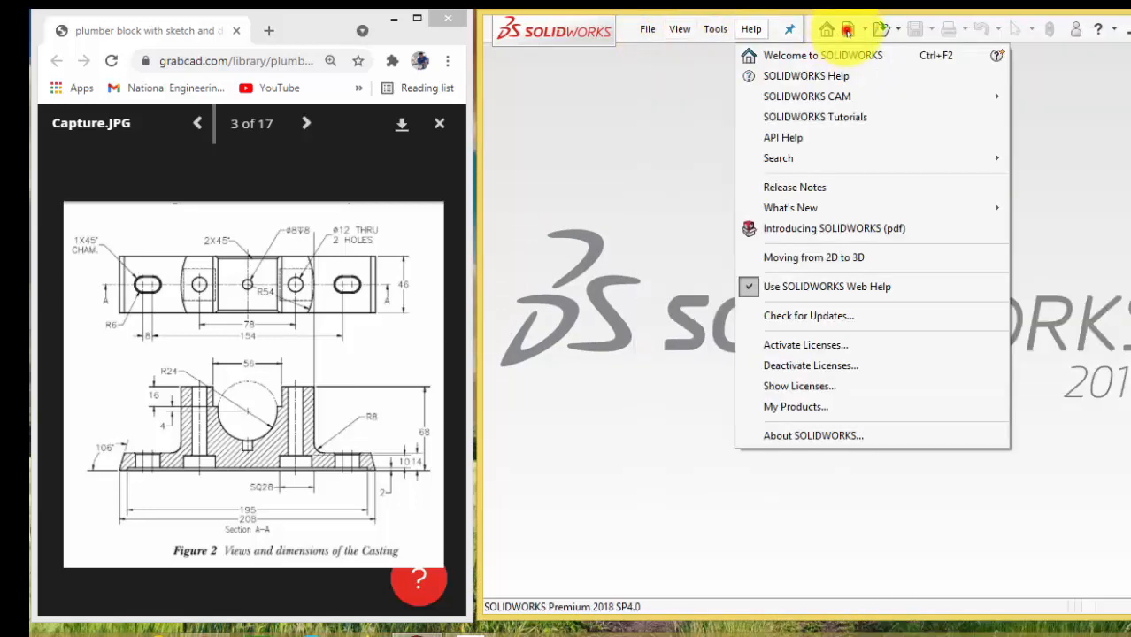
{"action": "left_click", "coordinate": [847, 29]}
{"action": "left_click", "coordinate": [396, 254]}
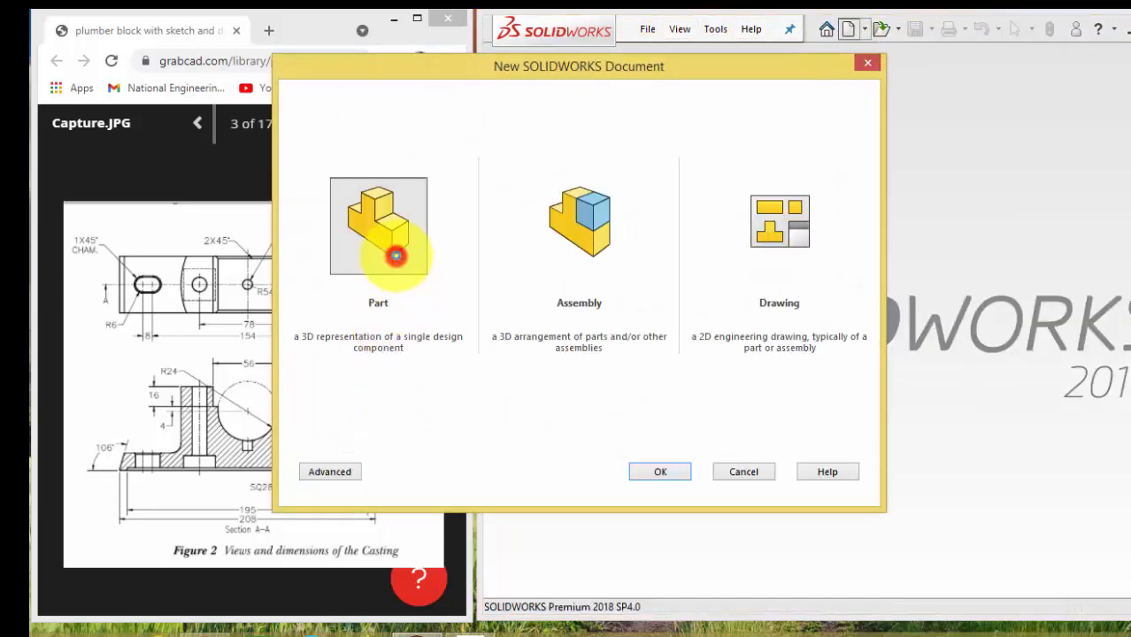
{"action": "double_click", "coordinate": [396, 255]}
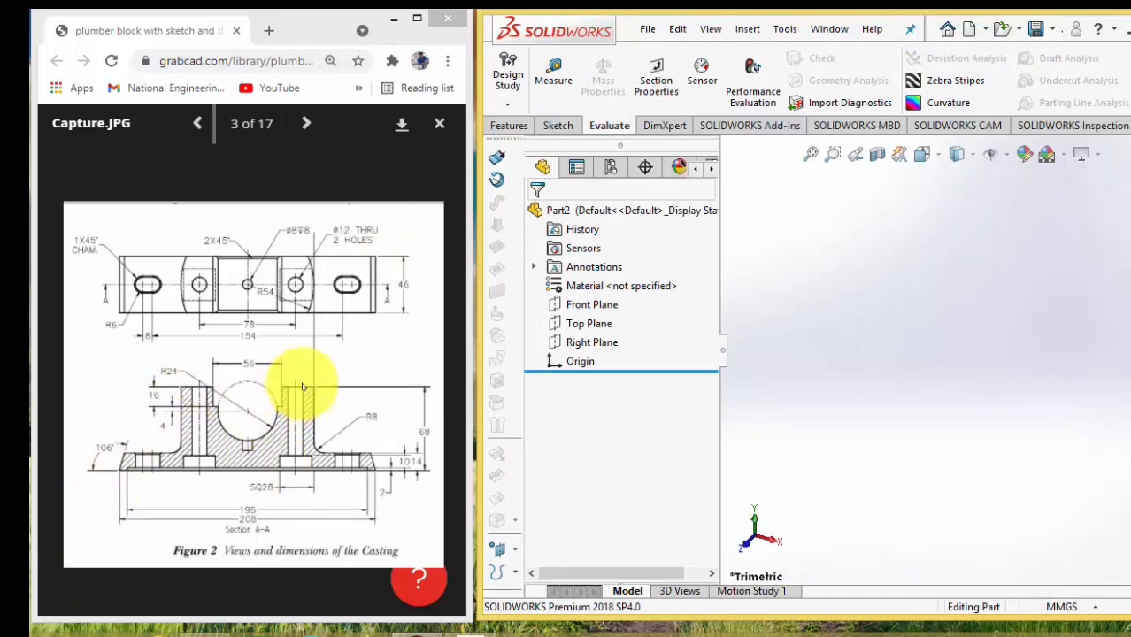
Start a sketch on the Front Plane and draw a horizontal base line about 107 mm long through the origin
{"action": "left_click", "coordinate": [589, 305]}
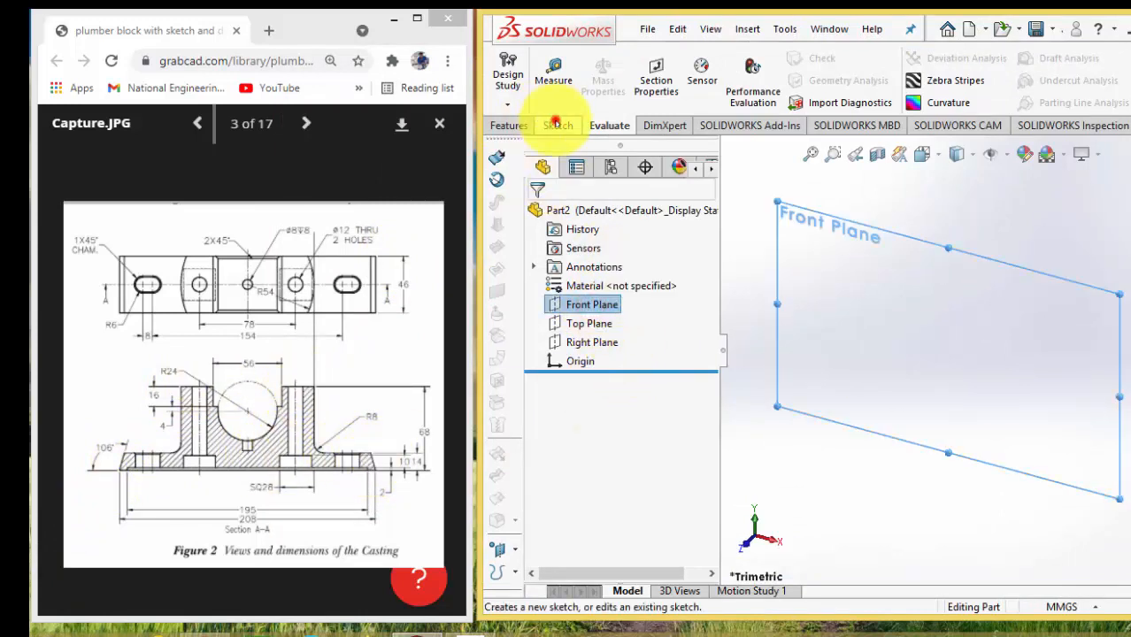
{"action": "left_click", "coordinate": [555, 123]}
{"action": "left_click", "coordinate": [509, 75]}
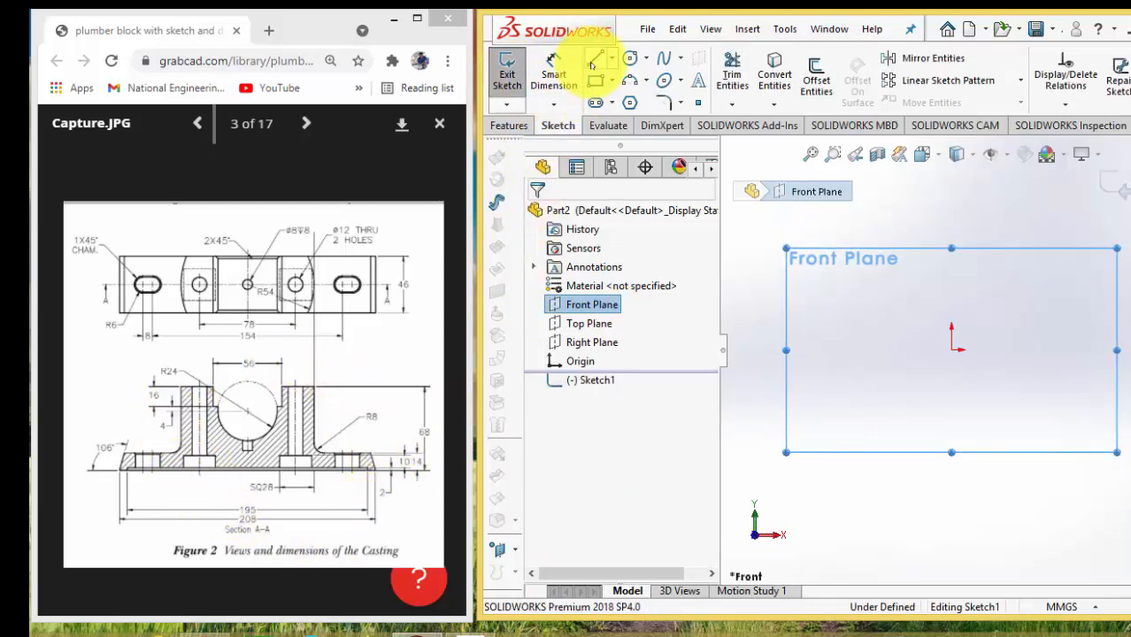
{"action": "left_click", "coordinate": [592, 58]}
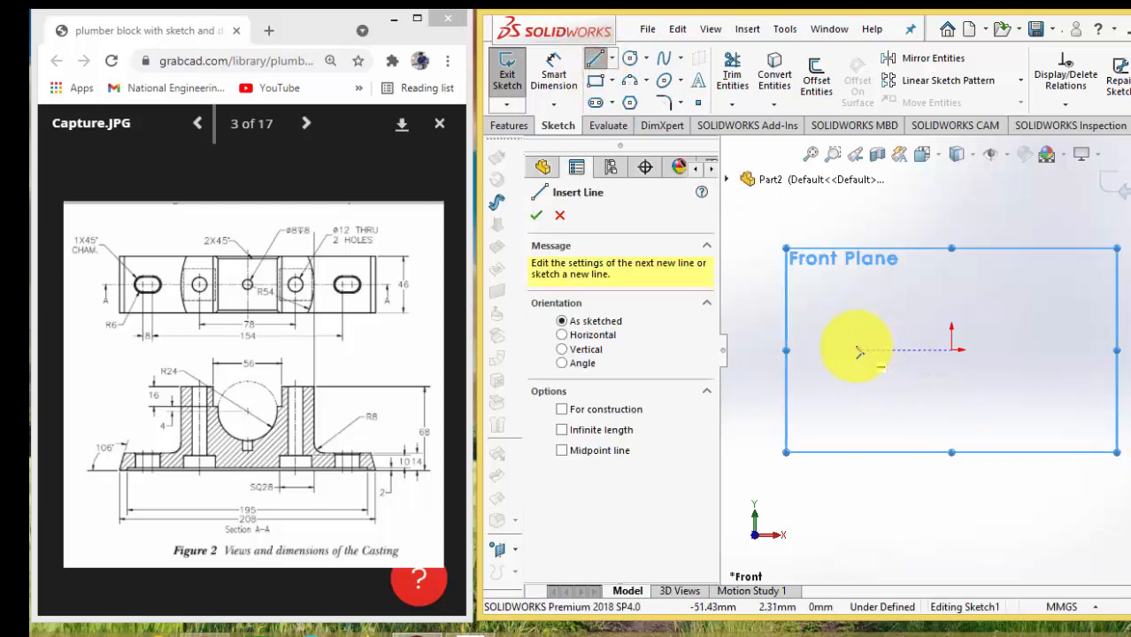
{"action": "left_click", "coordinate": [856, 350]}
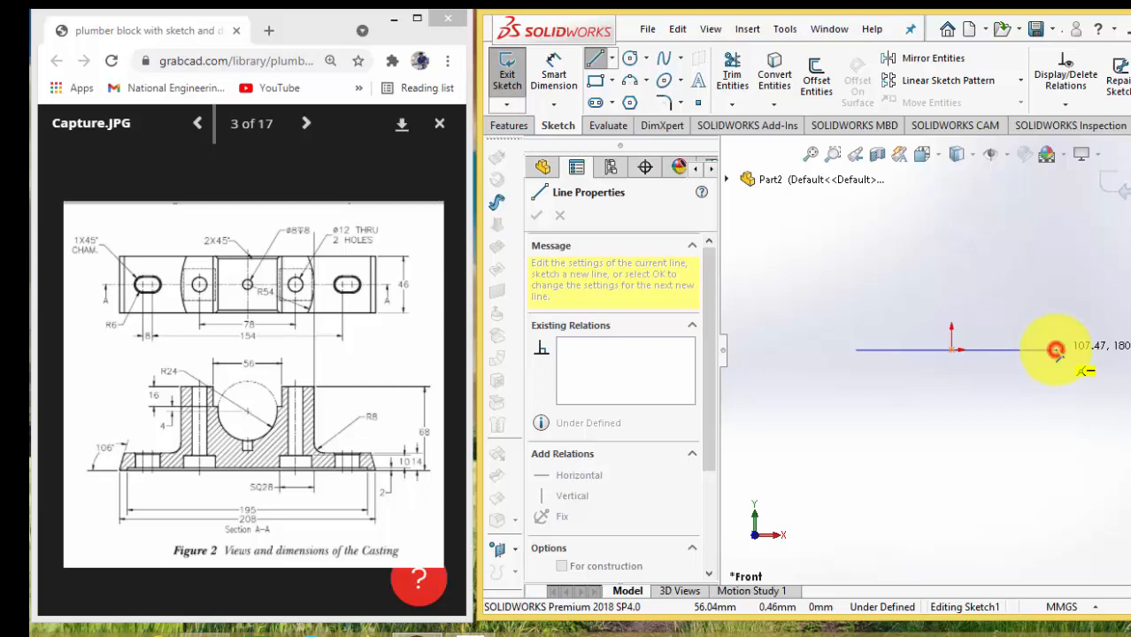
{"action": "left_click", "coordinate": [1059, 354]}
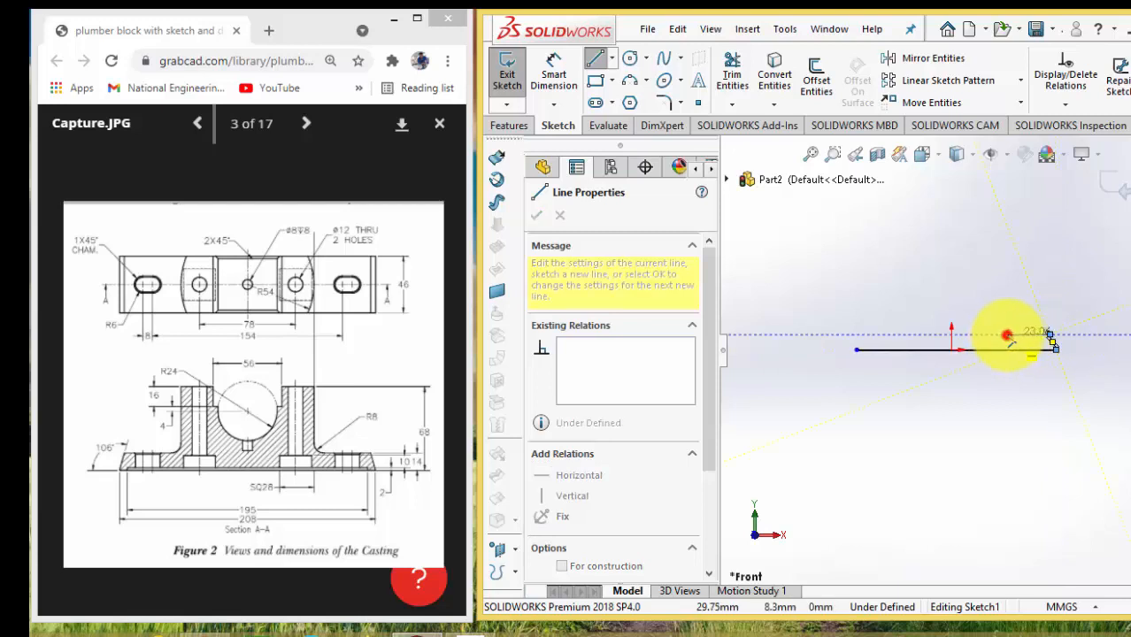
From the base line's right end, sketch a sloped edge, about 23 mm ledge, riser, about 18 mm top, about 12 mm drop and short inward line
{"action": "left_click", "coordinate": [1007, 335]}
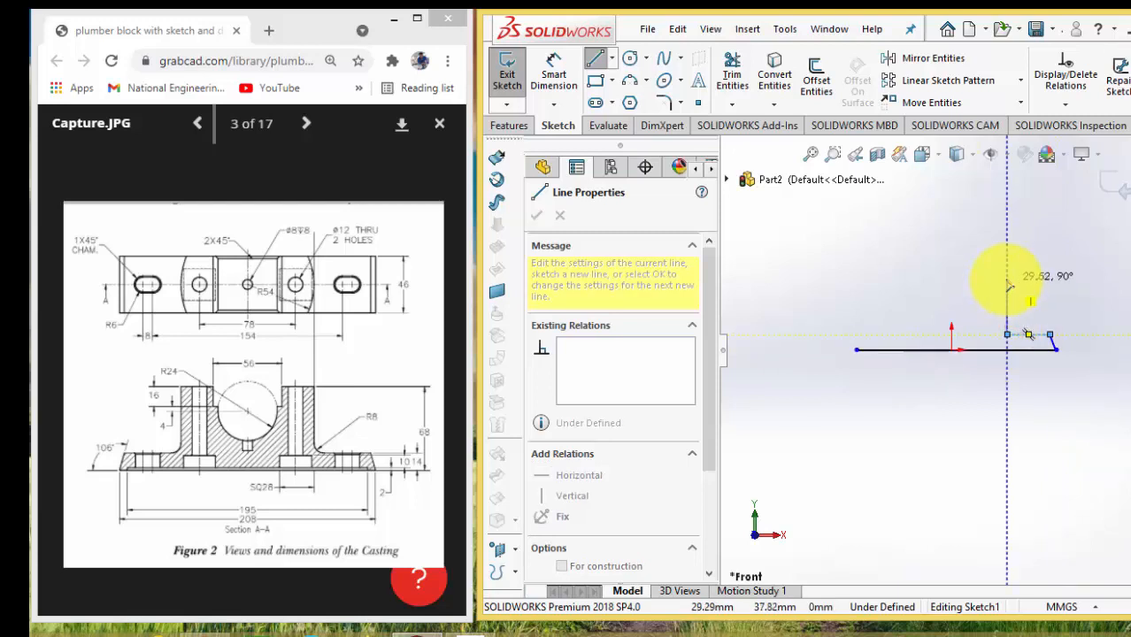
{"action": "left_click", "coordinate": [1006, 268]}
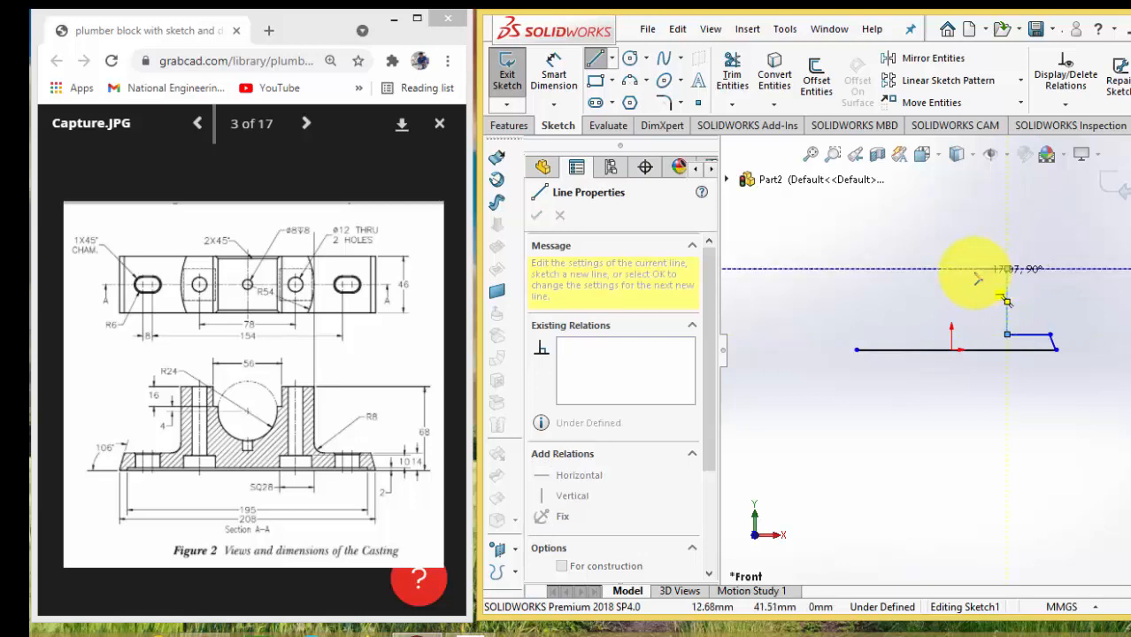
{"action": "left_click", "coordinate": [972, 268]}
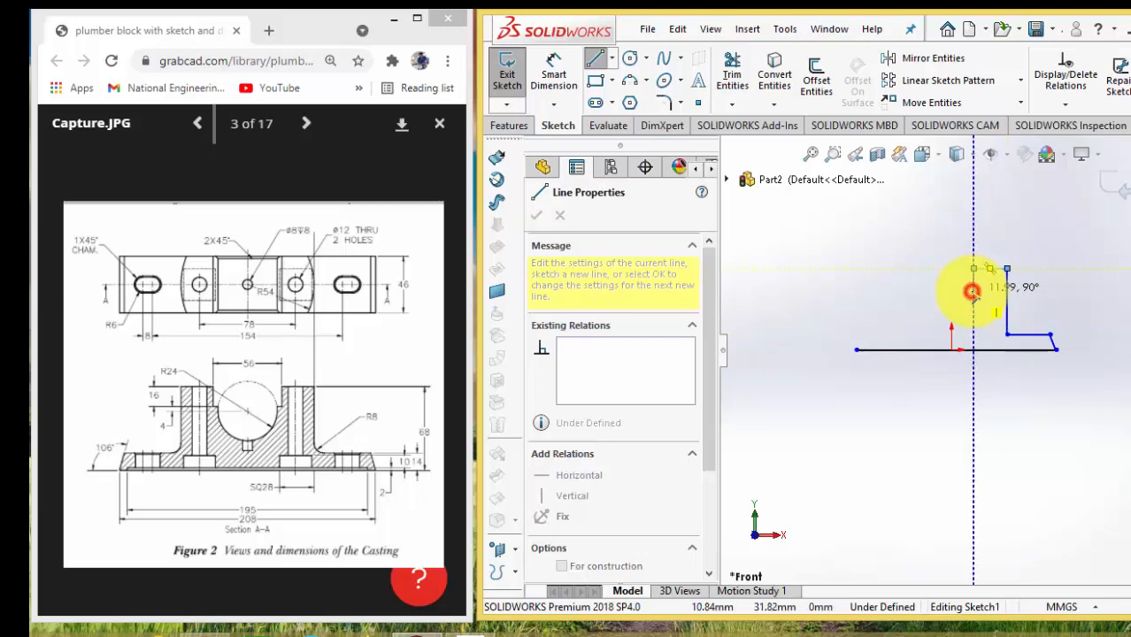
{"action": "double_click", "coordinate": [969, 293]}
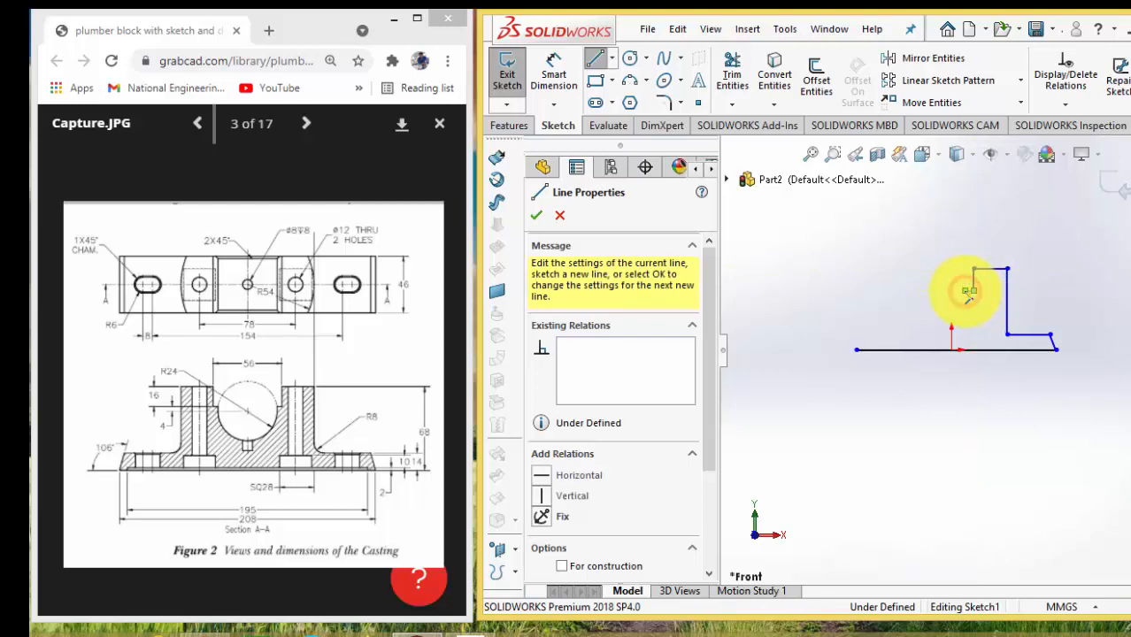
{"action": "key", "text": "Escape"}
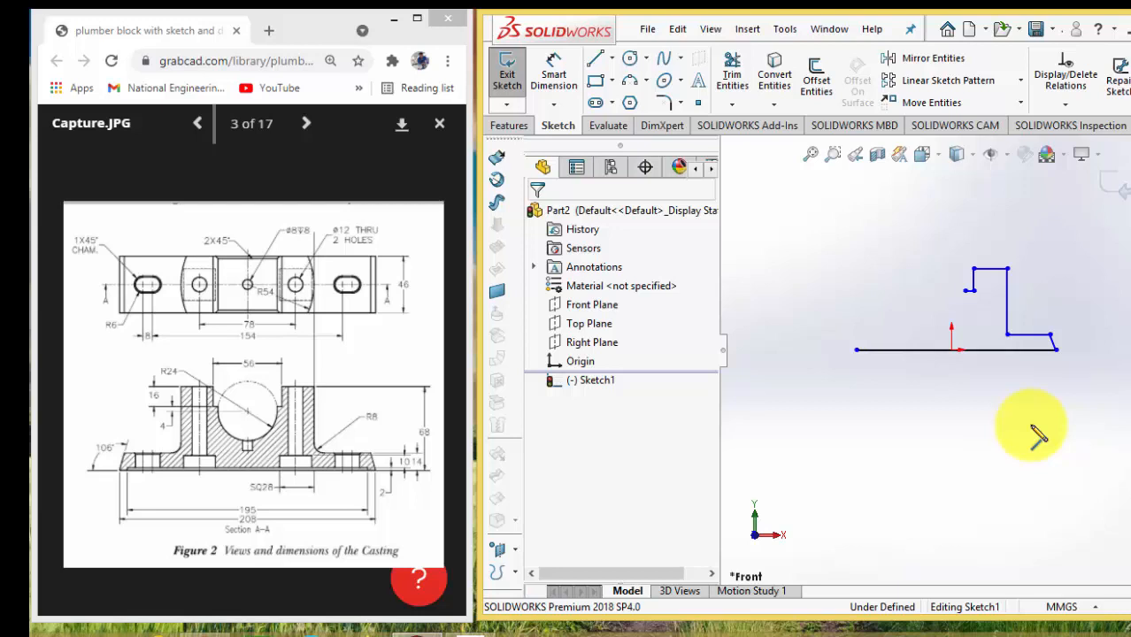
Add a Midpoint relation between the base line and the origin so the line is centred on it
{"action": "left_click", "coordinate": [949, 349]}
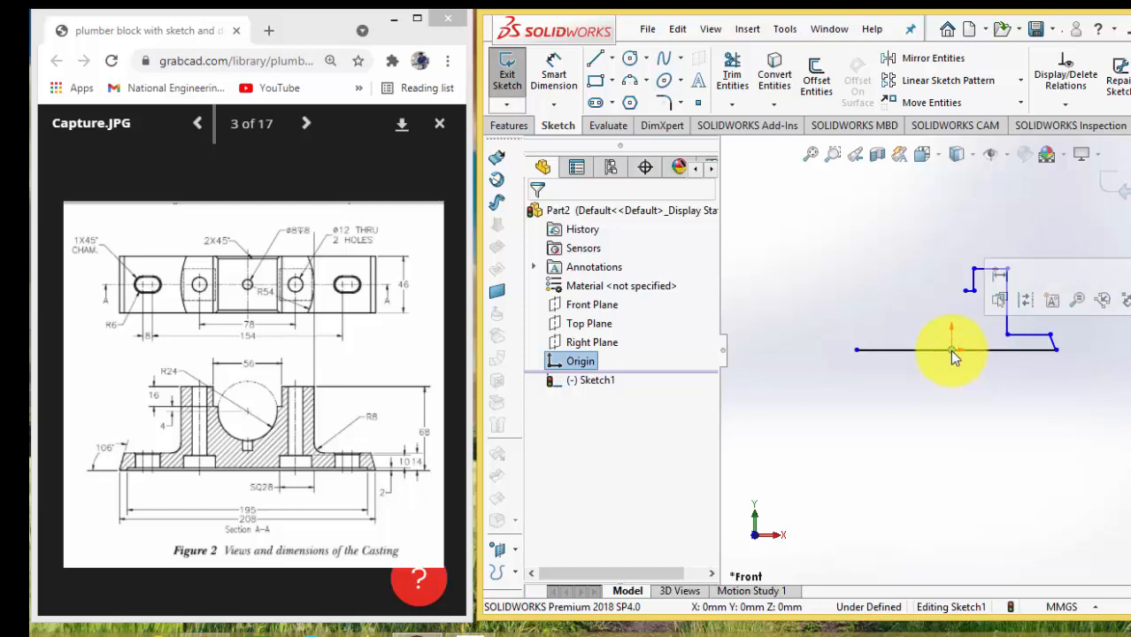
{"action": "left_click", "coordinate": [936, 350], "text": "ctrl"}
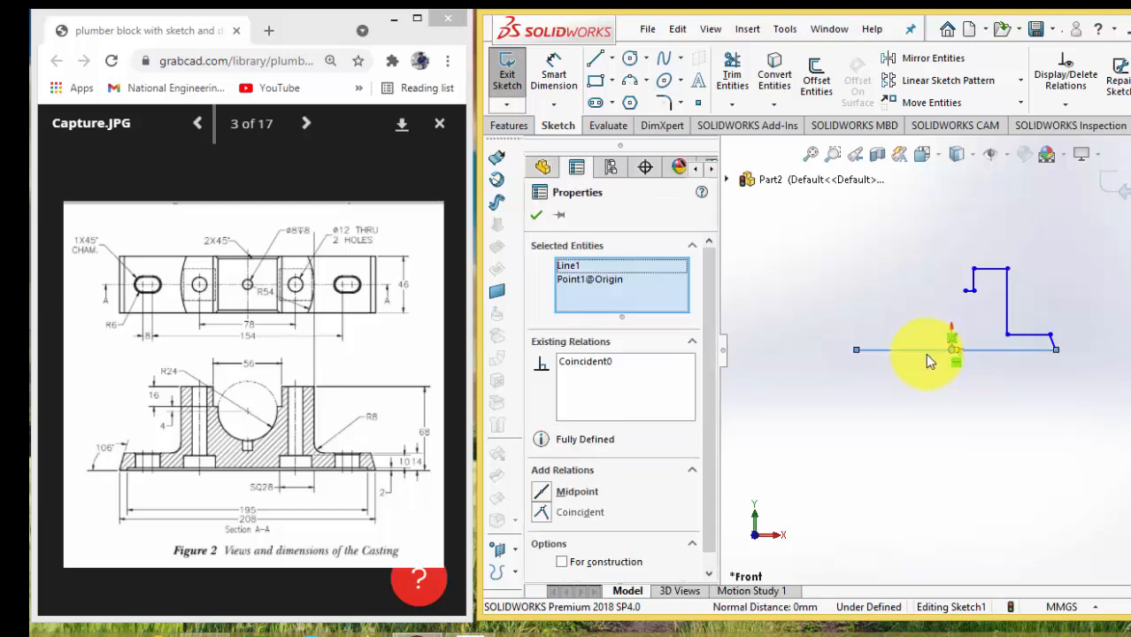
{"action": "left_click", "coordinate": [567, 497]}
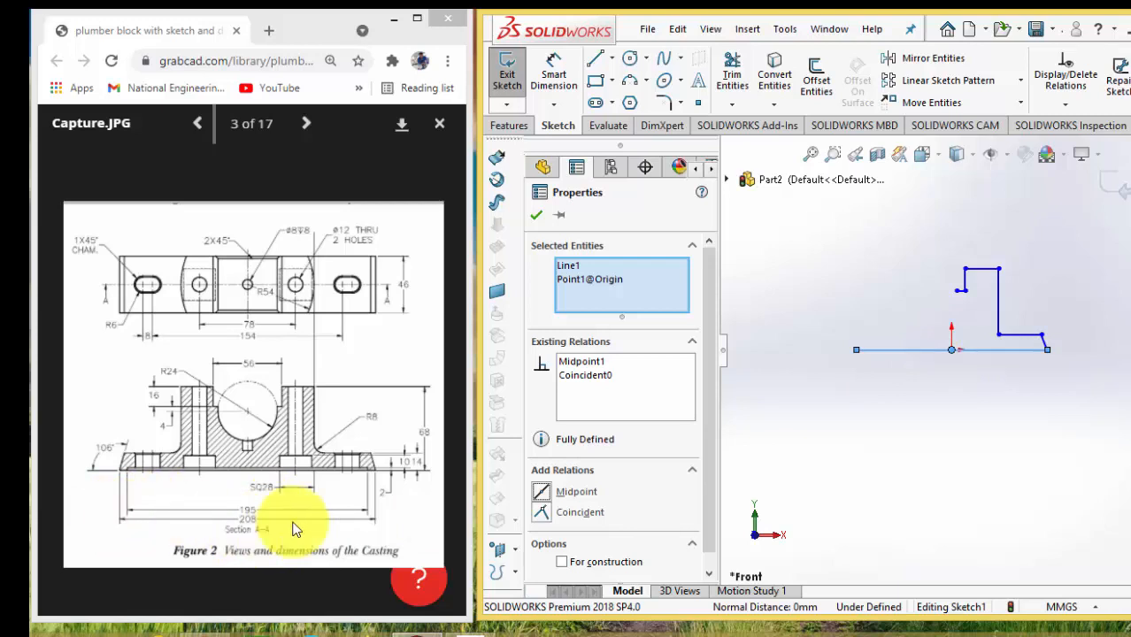
Dimension the horizontal base line's length as 208 mm
{"action": "left_click", "coordinate": [563, 82]}
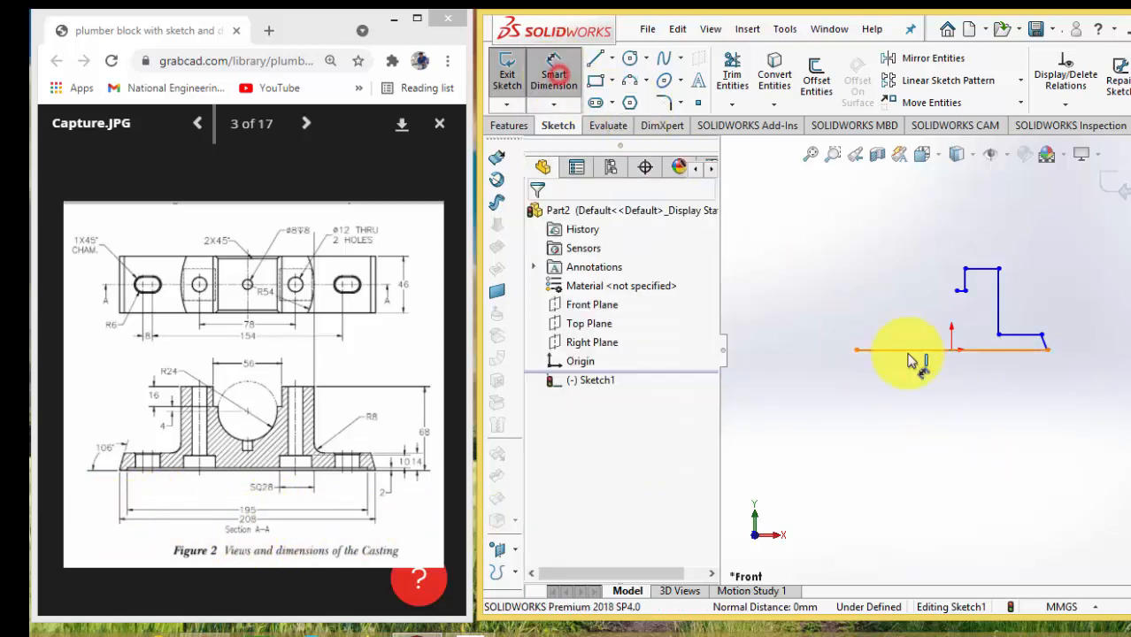
{"action": "left_click", "coordinate": [928, 350]}
{"action": "left_click", "coordinate": [929, 386]}
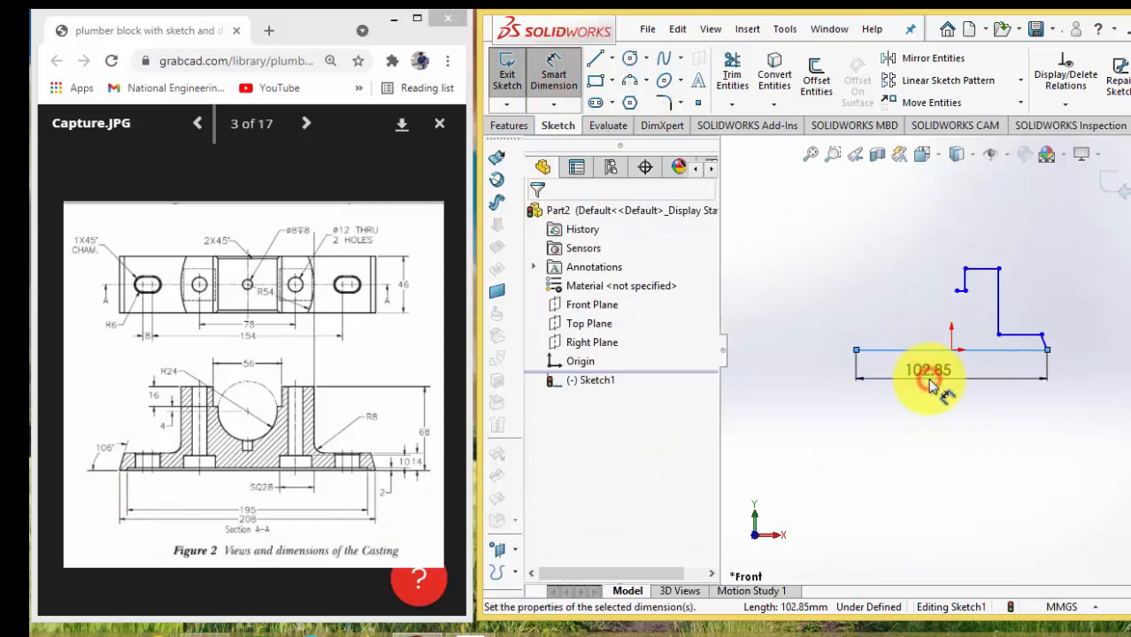
{"action": "type", "text": "208"}
{"action": "key", "text": "Return"}
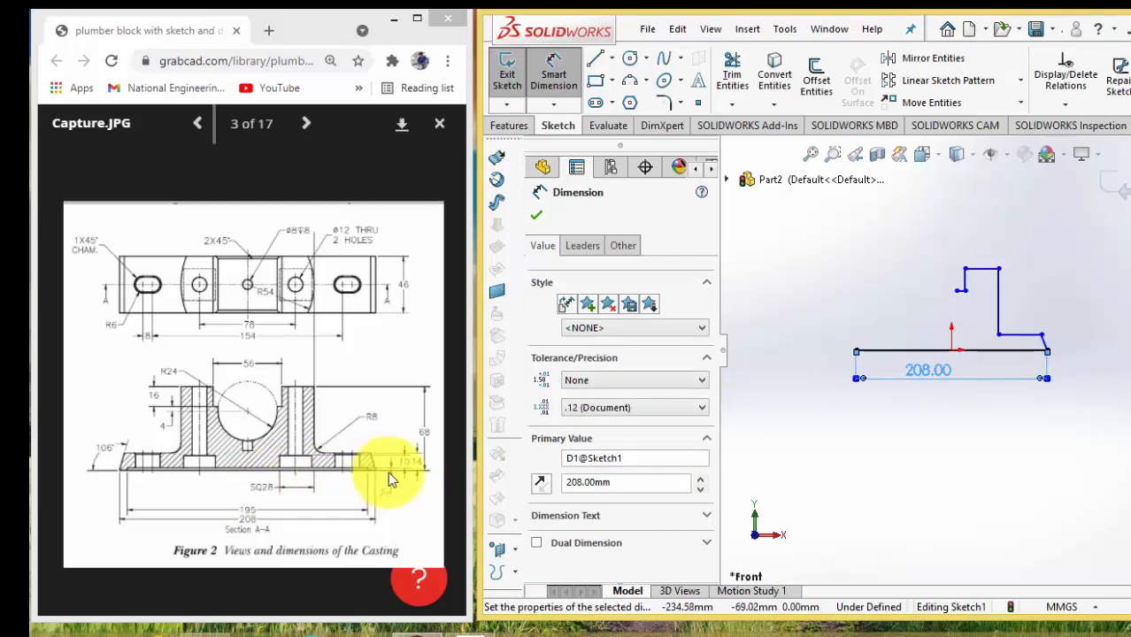
Dimension the outer angle between the short sloped edge and the base line as 106 degrees
{"action": "scroll", "coordinate": [381, 460], "scroll_direction": "down", "scroll_amount": 3}
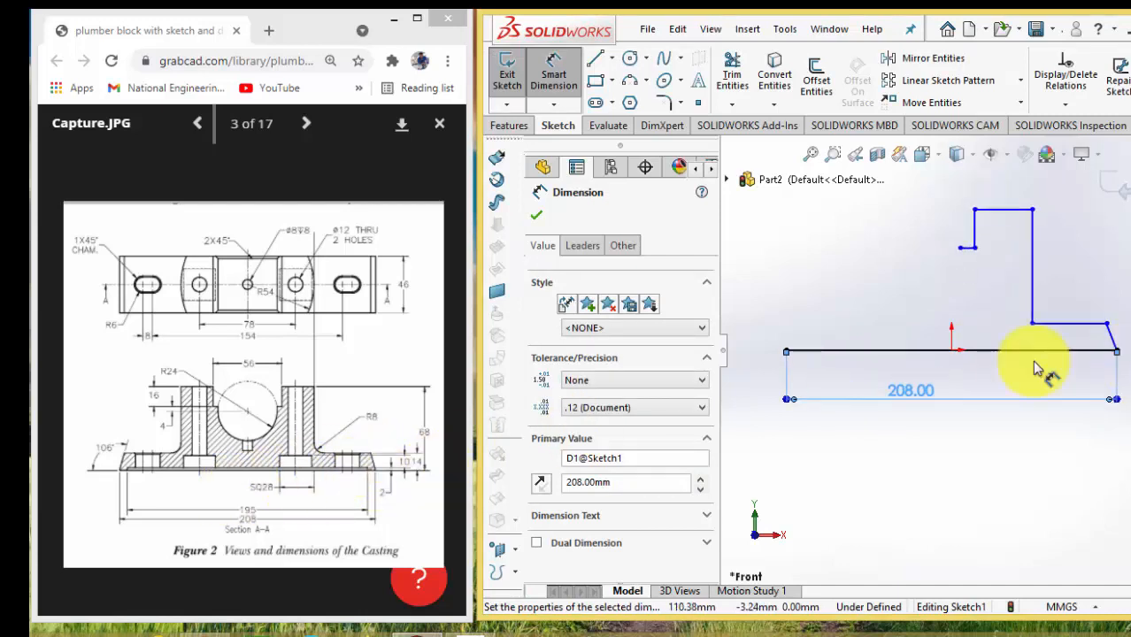
{"action": "scroll", "coordinate": [955, 358], "scroll_direction": "up", "scroll_amount": 3}
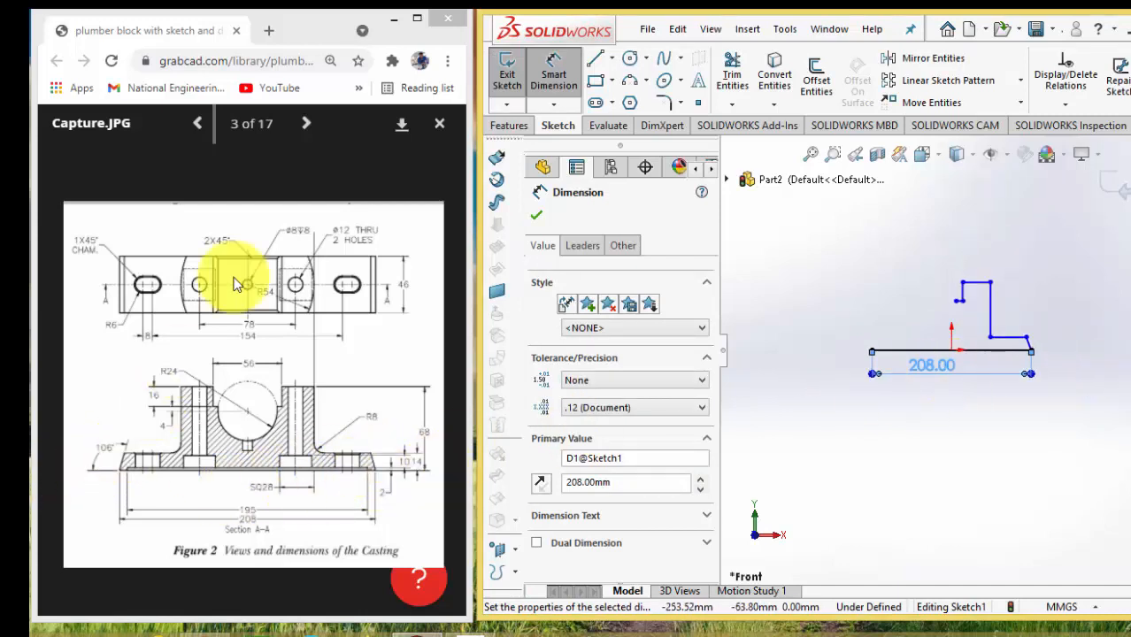
{"action": "scroll", "coordinate": [1027, 344], "scroll_direction": "down", "scroll_amount": 2}
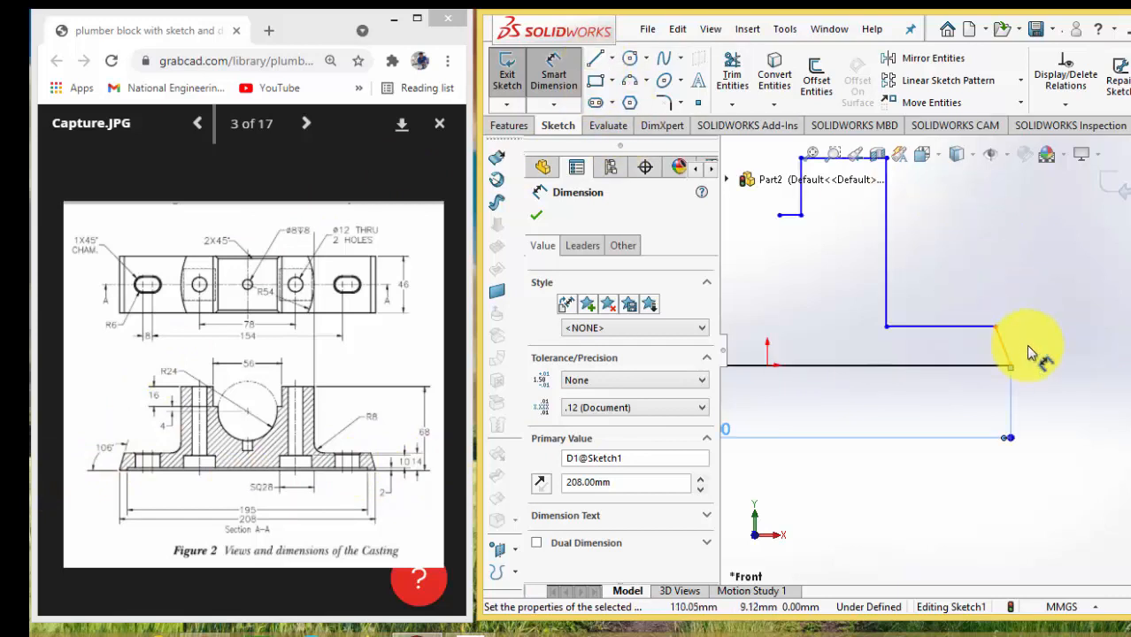
{"action": "left_click", "coordinate": [992, 365]}
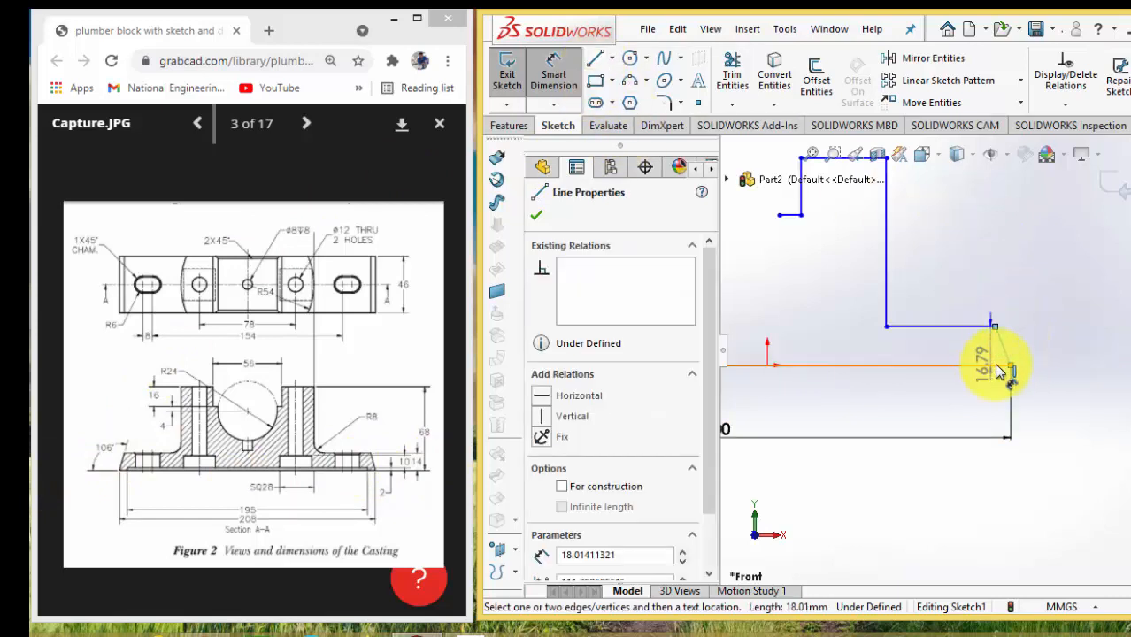
{"action": "left_click", "coordinate": [998, 365]}
{"action": "left_click", "coordinate": [1034, 351]}
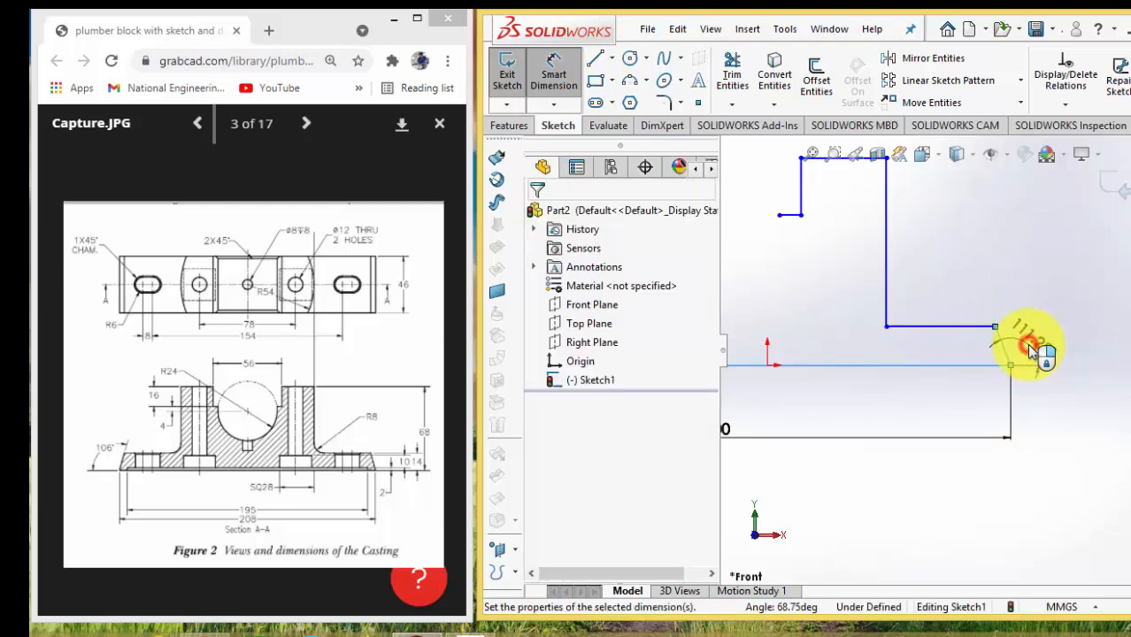
{"action": "type", "text": "106"}
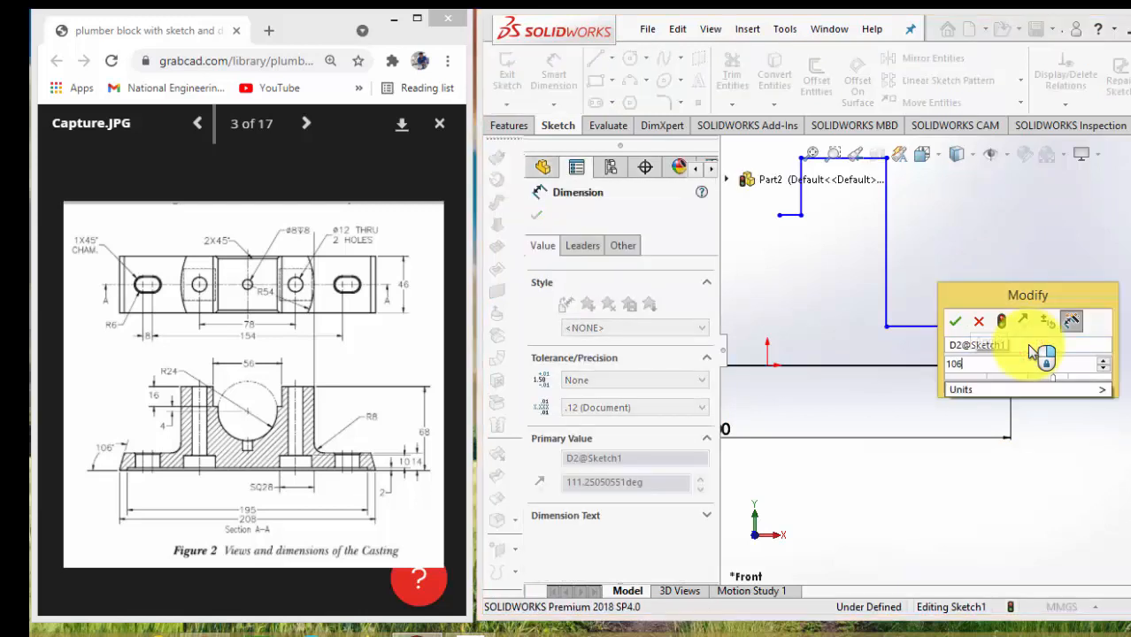
{"action": "key", "text": "Return"}
Dimension the vertical distance between the base line and the horizontal ledge above it as 14 mm
{"action": "scroll", "coordinate": [1026, 353], "scroll_direction": "up", "scroll_amount": 4}
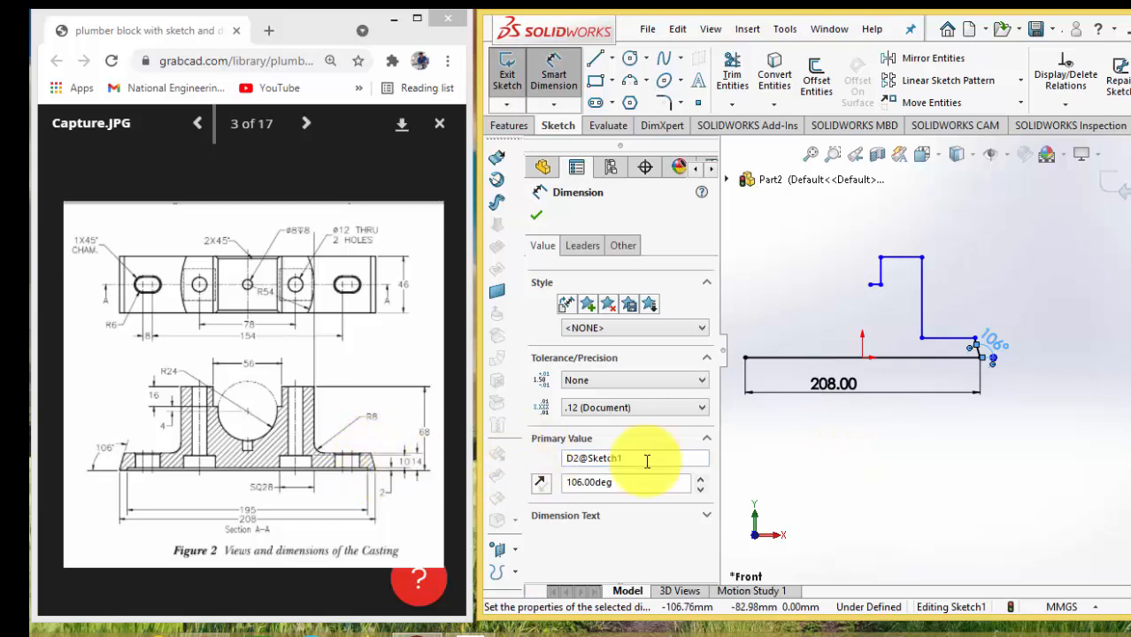
{"action": "left_click", "coordinate": [954, 357]}
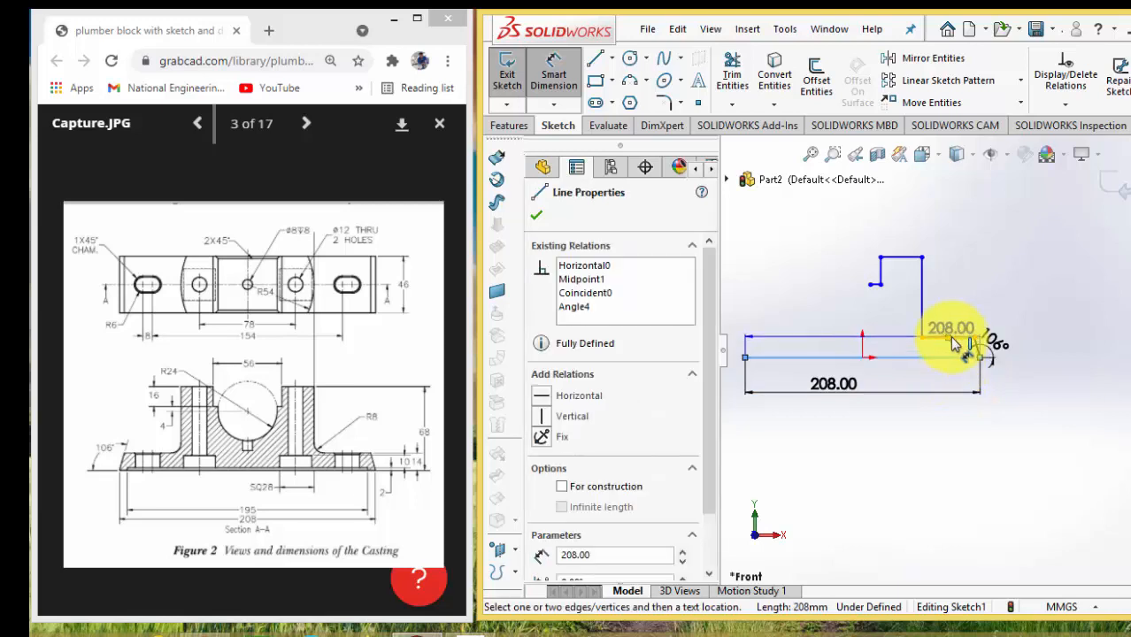
{"action": "left_click", "coordinate": [952, 337]}
{"action": "left_click", "coordinate": [1022, 354]}
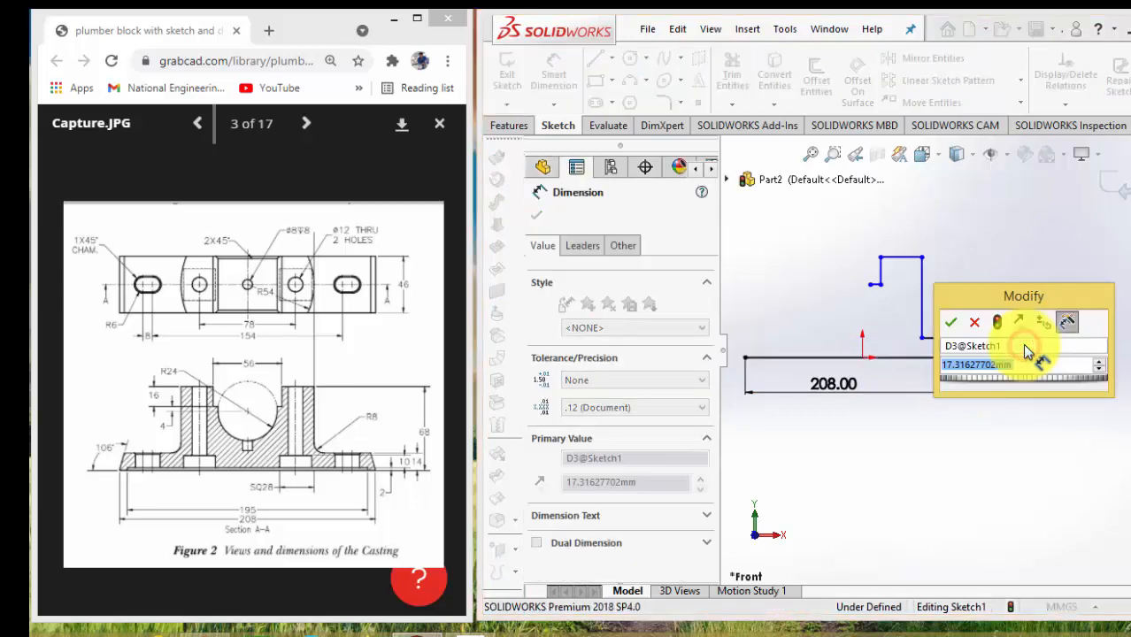
{"action": "type", "text": "14"}
{"action": "key", "text": "Return"}
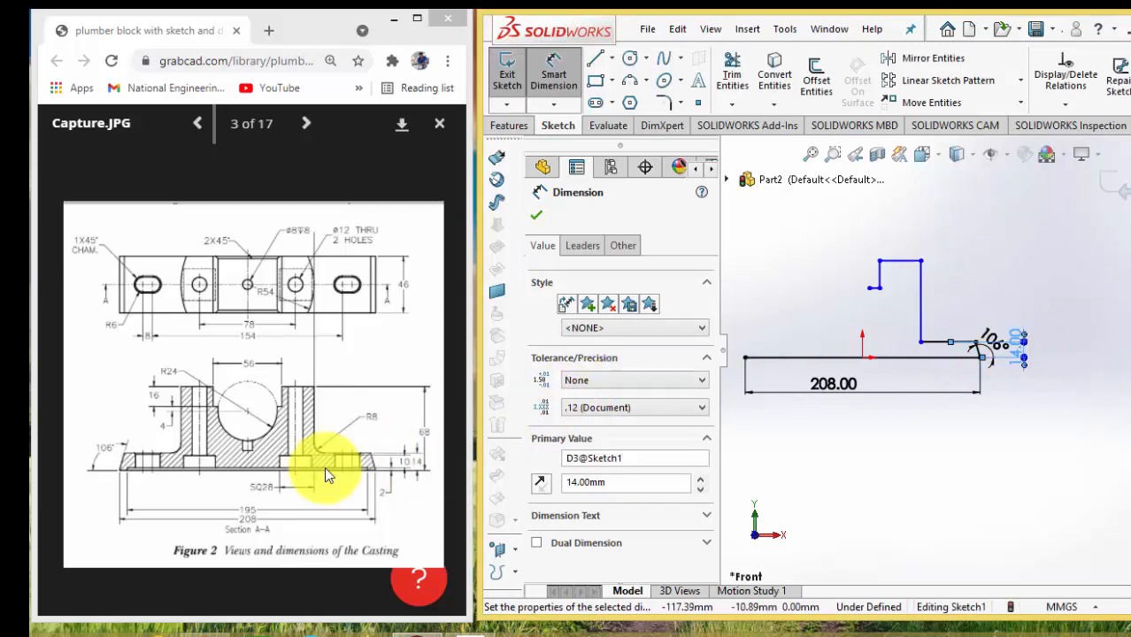
Dimension the length of the horizontal ledge above the base line as 35 mm
{"action": "left_click", "coordinate": [936, 341]}
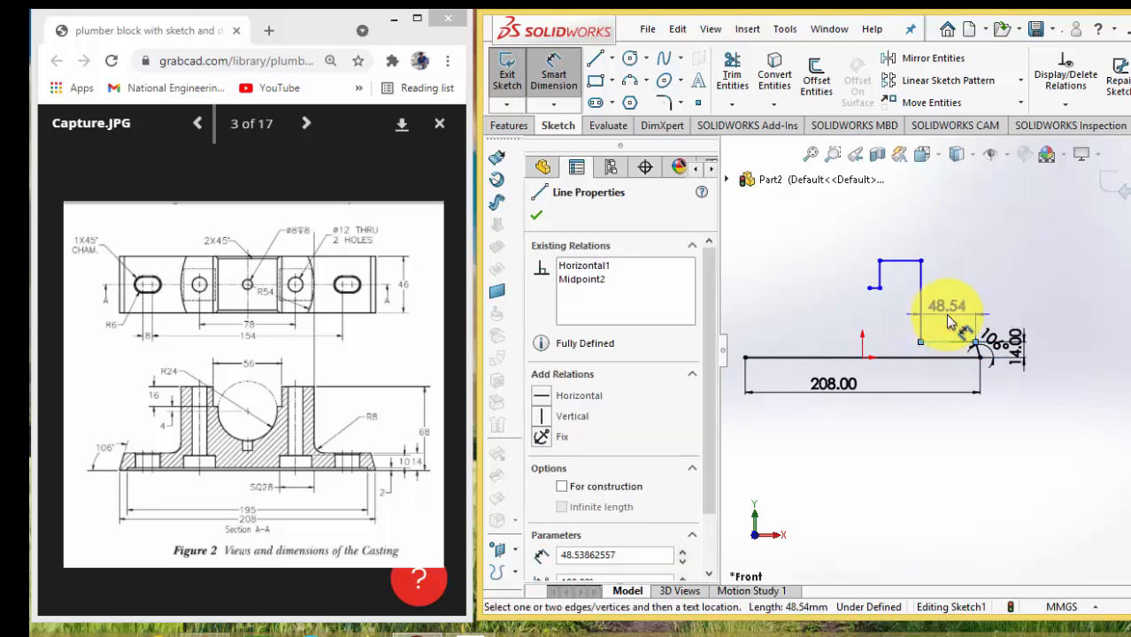
{"action": "left_click", "coordinate": [945, 313]}
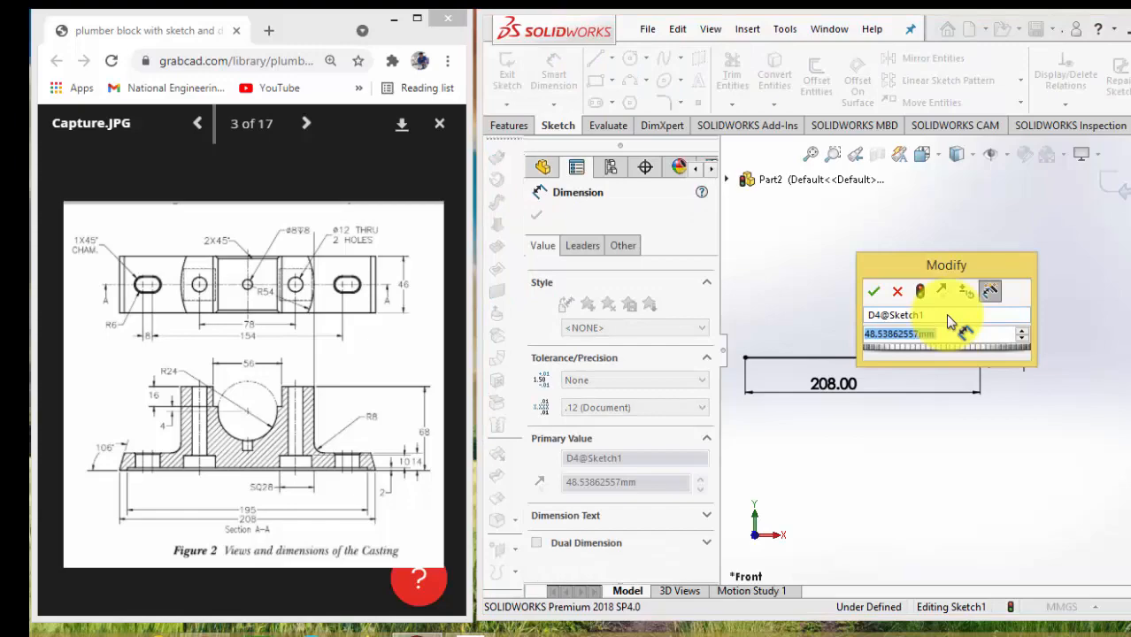
{"action": "type", "text": "35"}
{"action": "key", "text": "Return"}
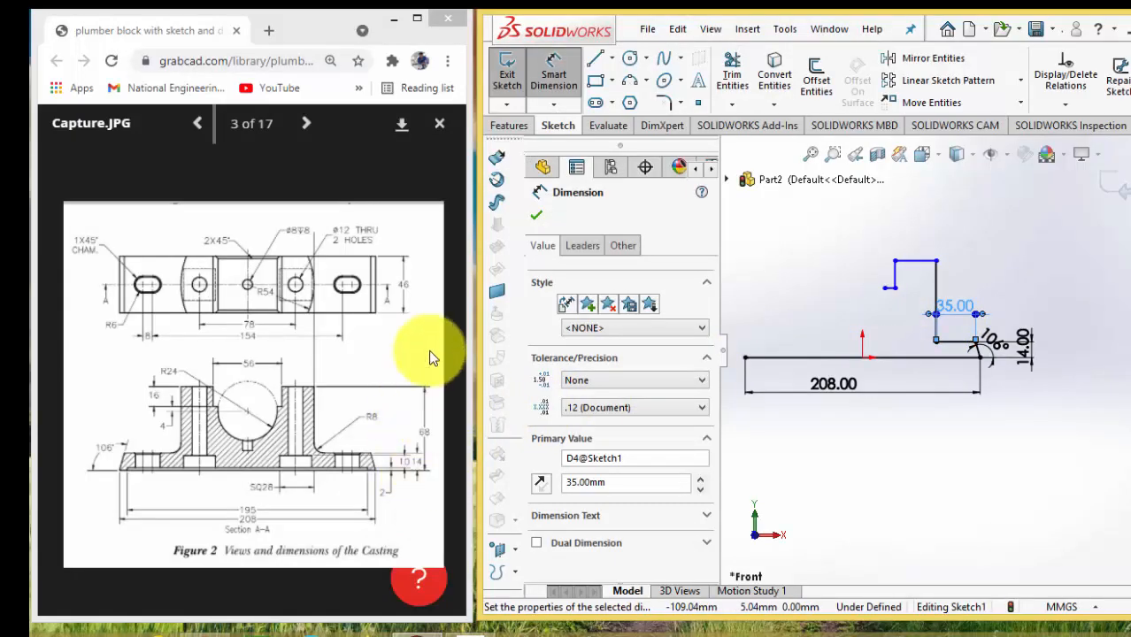
Dimension the upper outer corner's height above the base line as 68 mm and the short inner vertical edge as 16 mm
{"action": "left_click", "coordinate": [949, 356]}
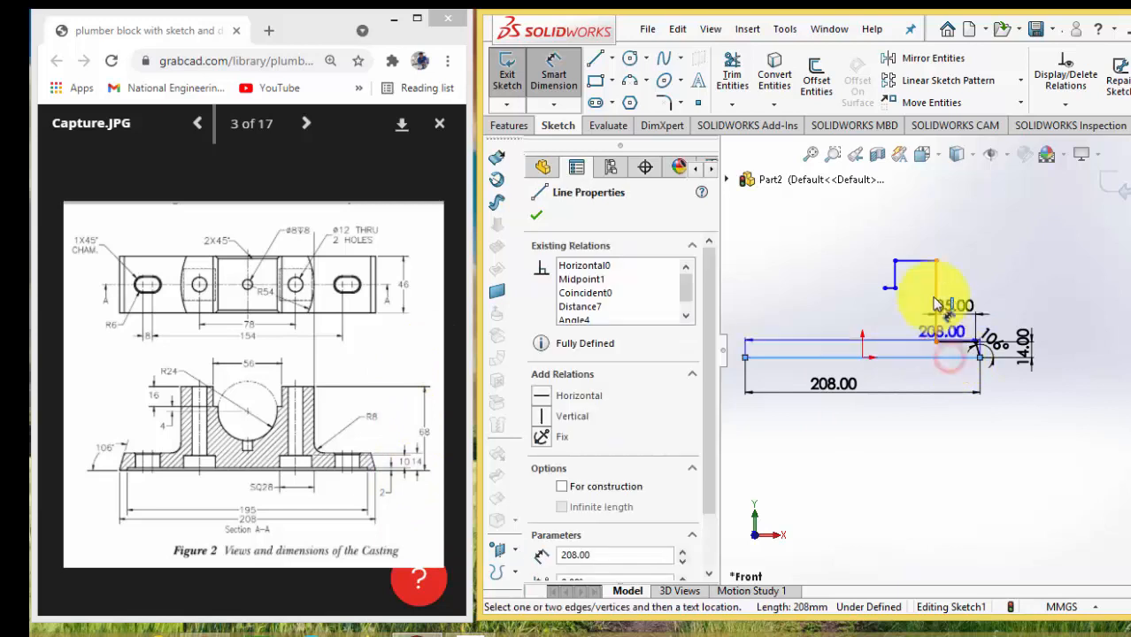
{"action": "left_click", "coordinate": [935, 262]}
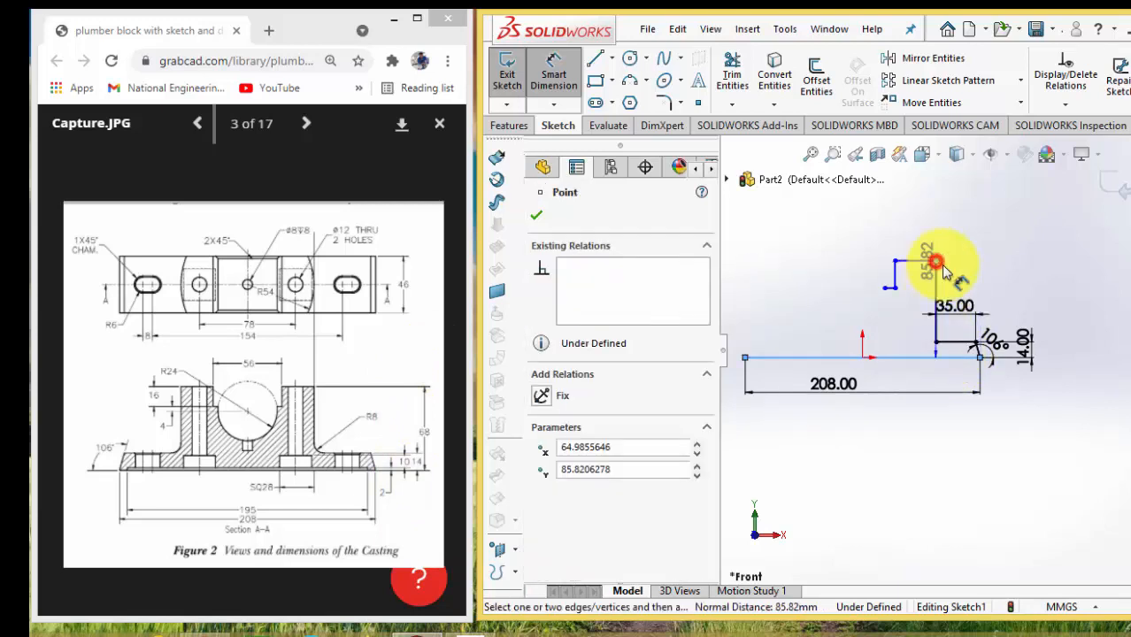
{"action": "left_click", "coordinate": [1050, 308]}
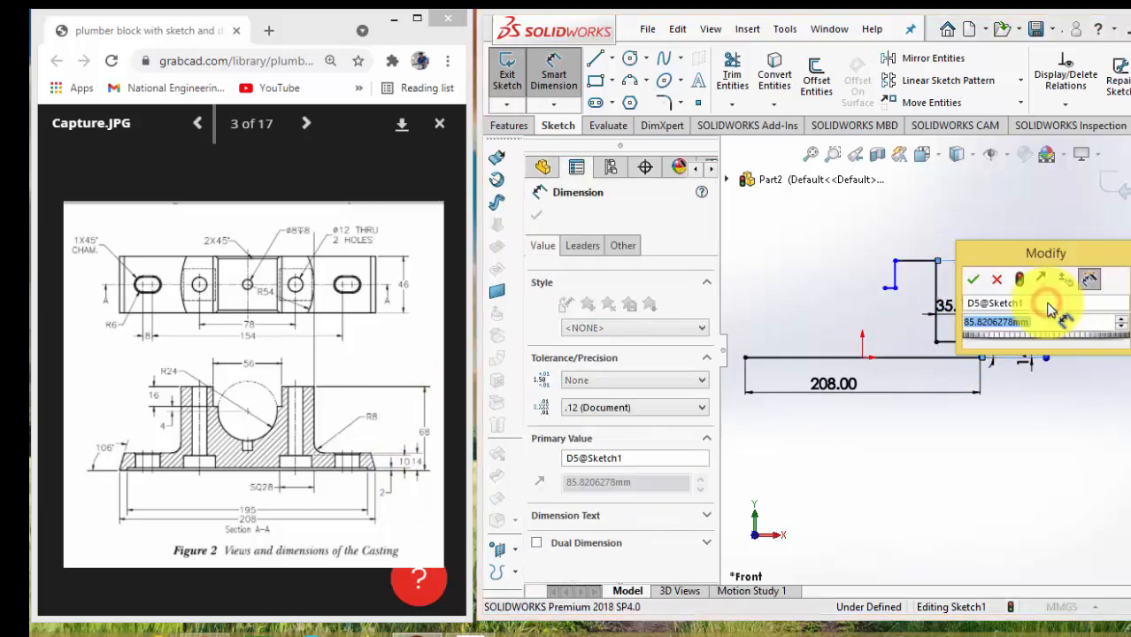
{"action": "type", "text": "68"}
{"action": "key", "text": "Return"}
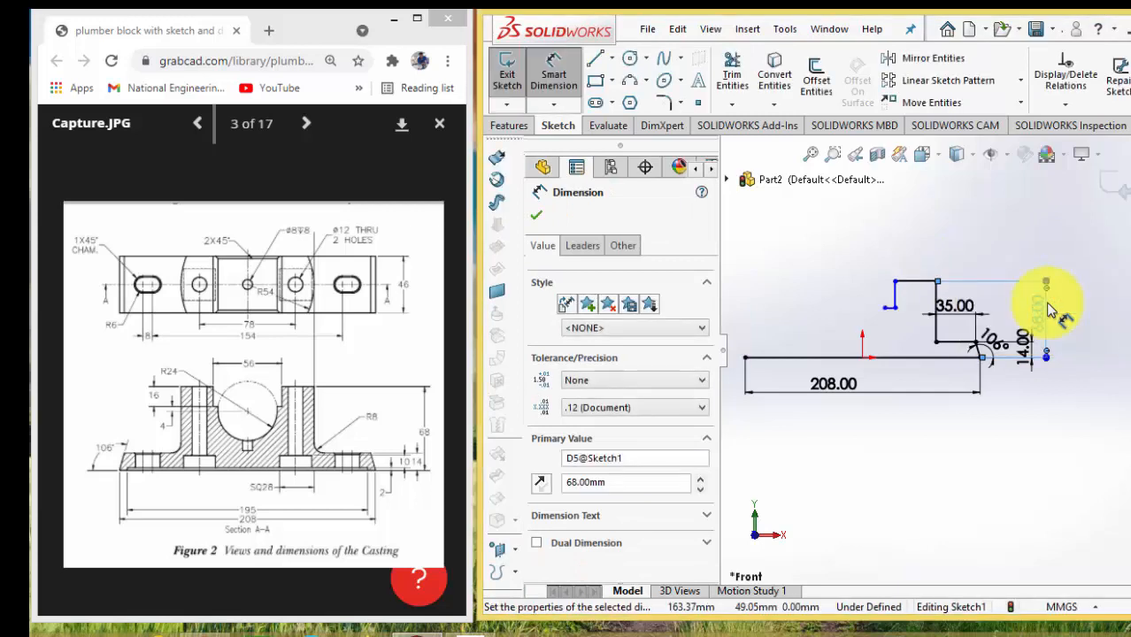
{"action": "left_click", "coordinate": [1050, 310]}
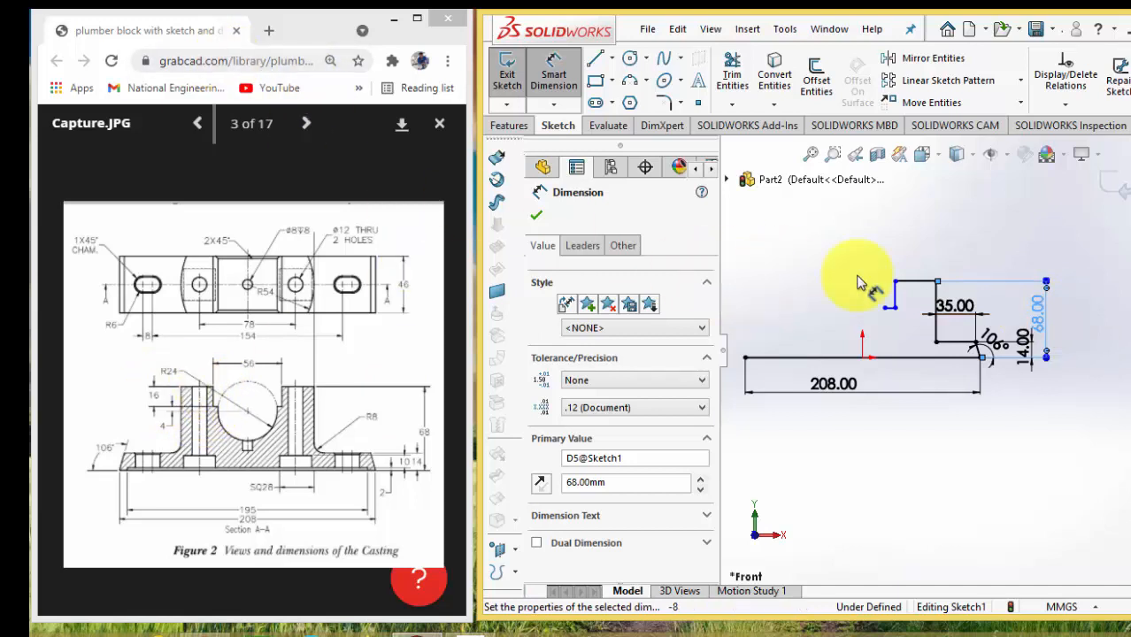
{"action": "left_click", "coordinate": [896, 299]}
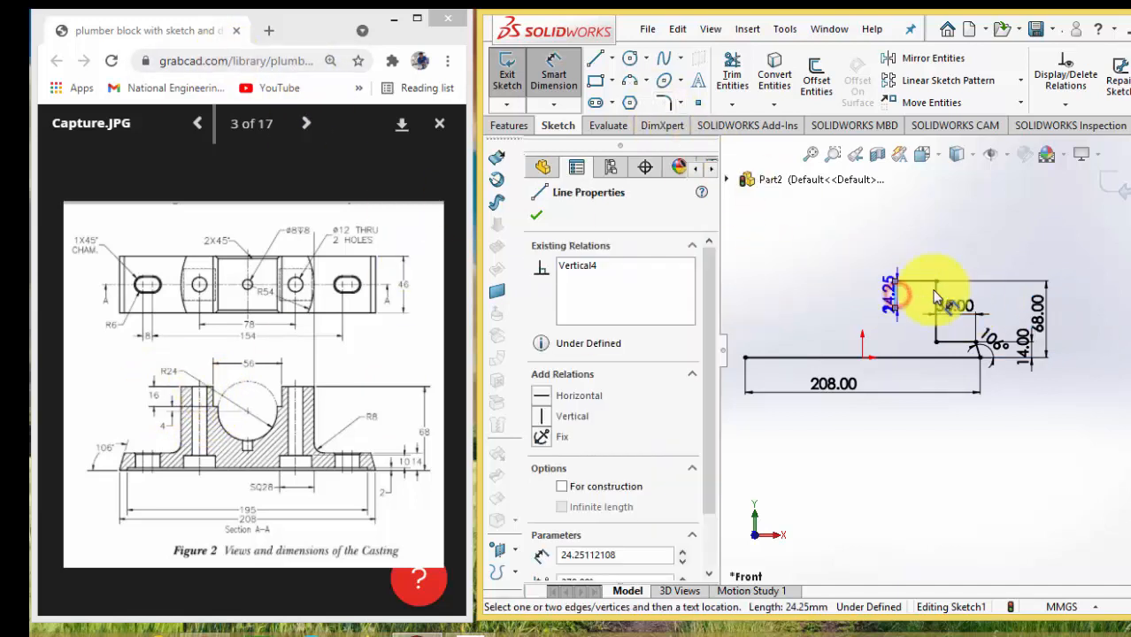
{"action": "left_click", "coordinate": [864, 295]}
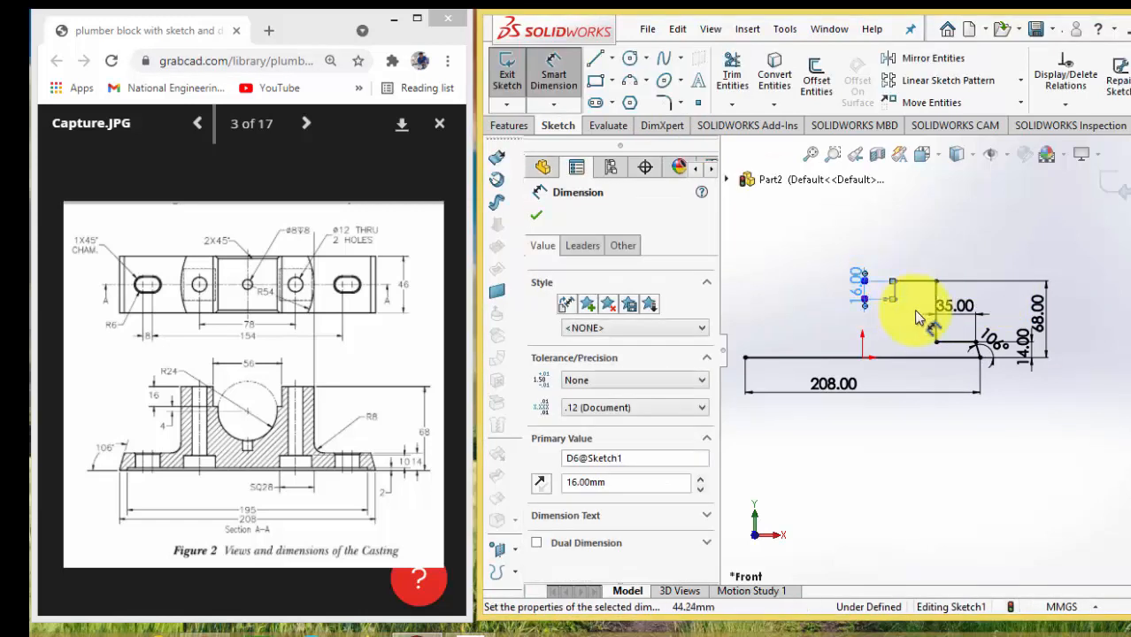
Sketch a circle about 36 mm in diameter centred directly above the origin, beside the profile's inner step
{"action": "scroll", "coordinate": [873, 302], "scroll_direction": "down", "scroll_amount": 4}
{"action": "scroll", "coordinate": [917, 327], "scroll_direction": "down", "scroll_amount": 2}
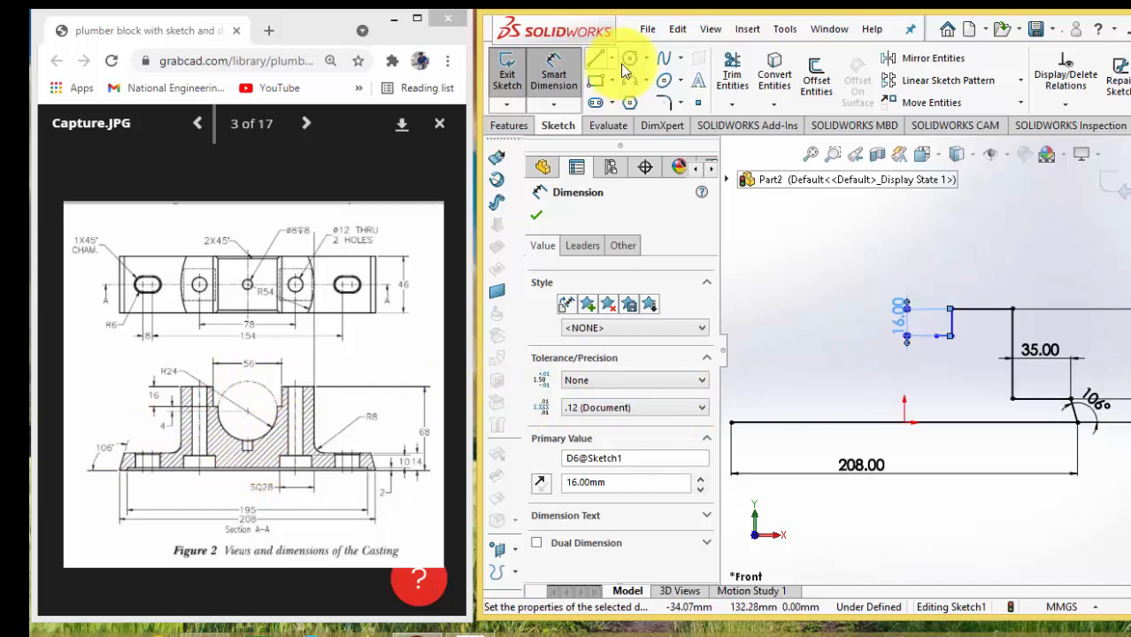
{"action": "left_click", "coordinate": [633, 58]}
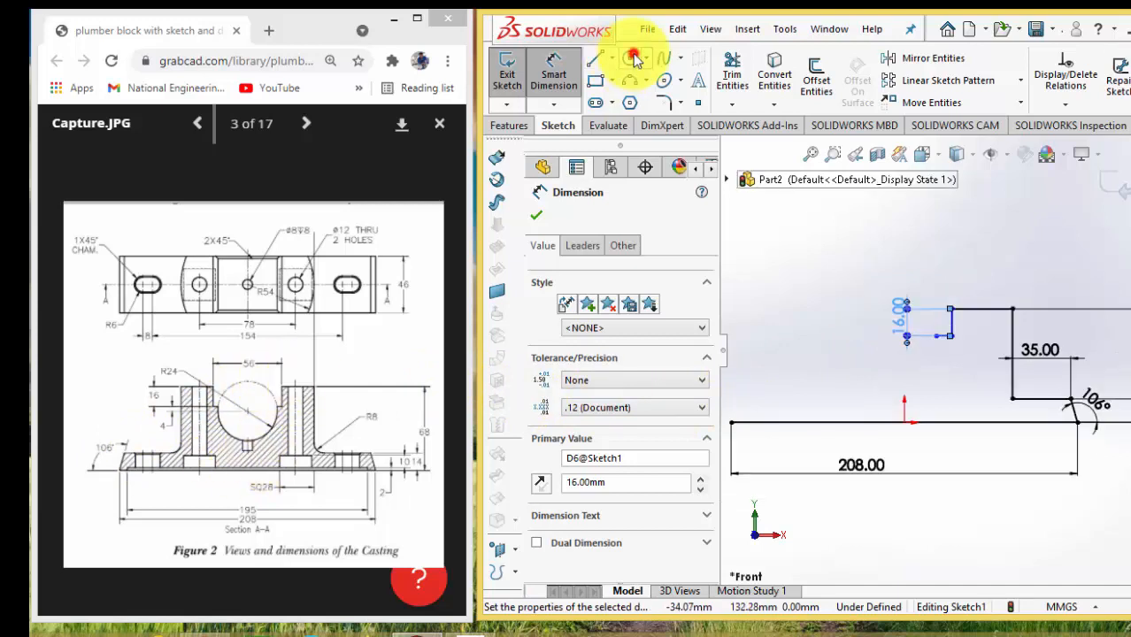
{"action": "left_click", "coordinate": [904, 368]}
{"action": "left_click", "coordinate": [877, 378]}
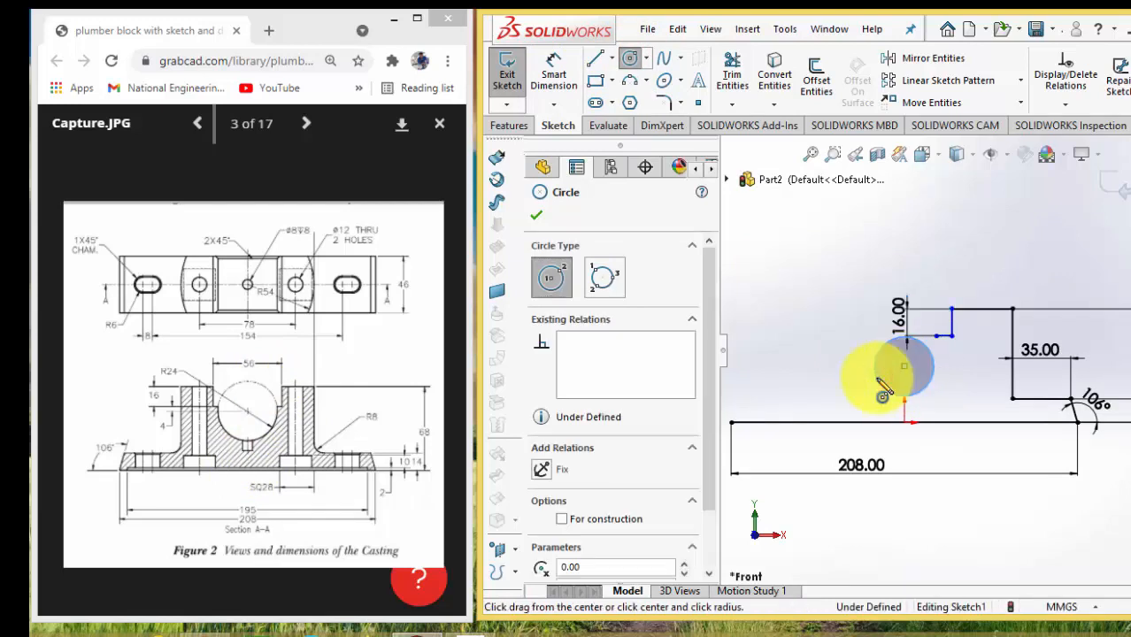
{"action": "key", "text": "Escape"}
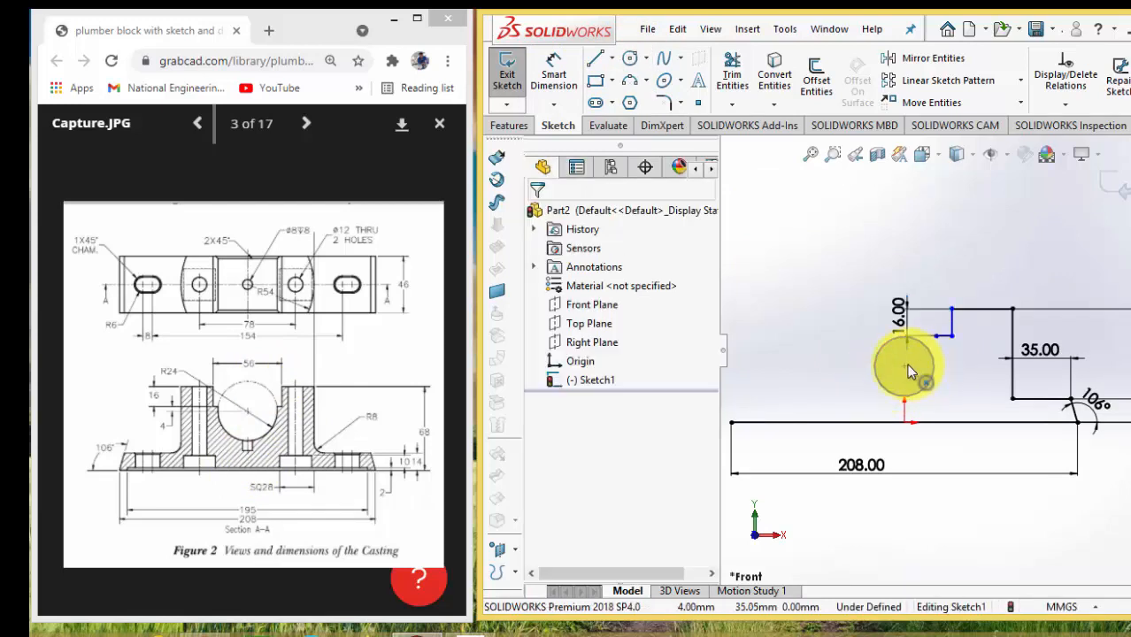
Add a Vertical relation between the circle's centre and the origin
{"action": "left_click", "coordinate": [903, 366]}
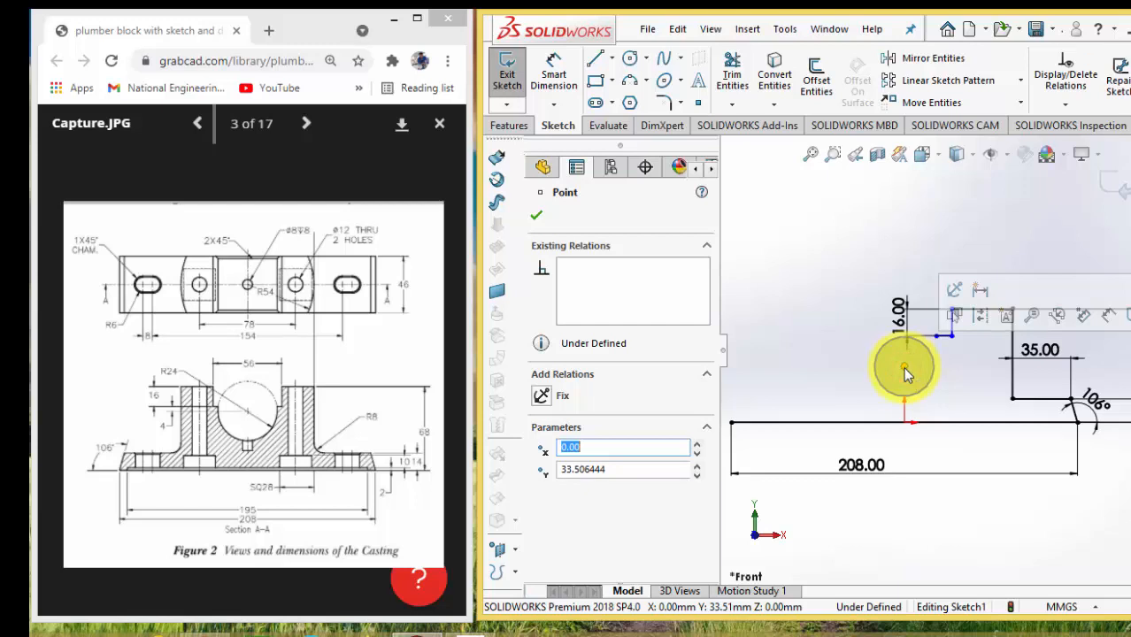
{"action": "left_click", "coordinate": [905, 424], "text": "ctrl"}
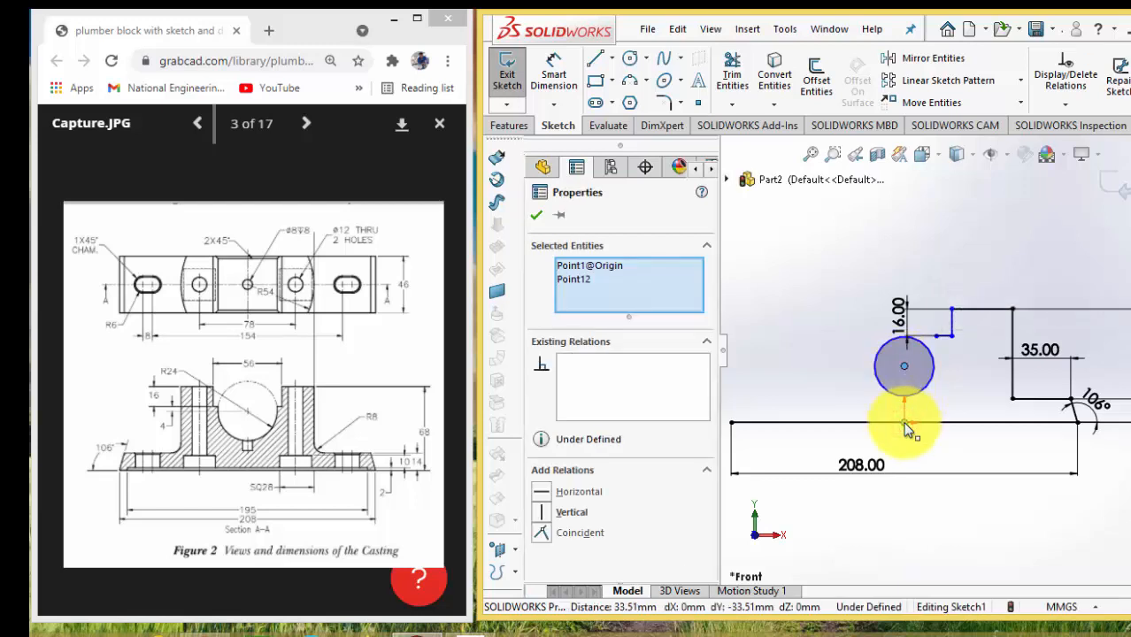
{"action": "left_click", "coordinate": [580, 492]}
{"action": "left_click", "coordinate": [568, 510]}
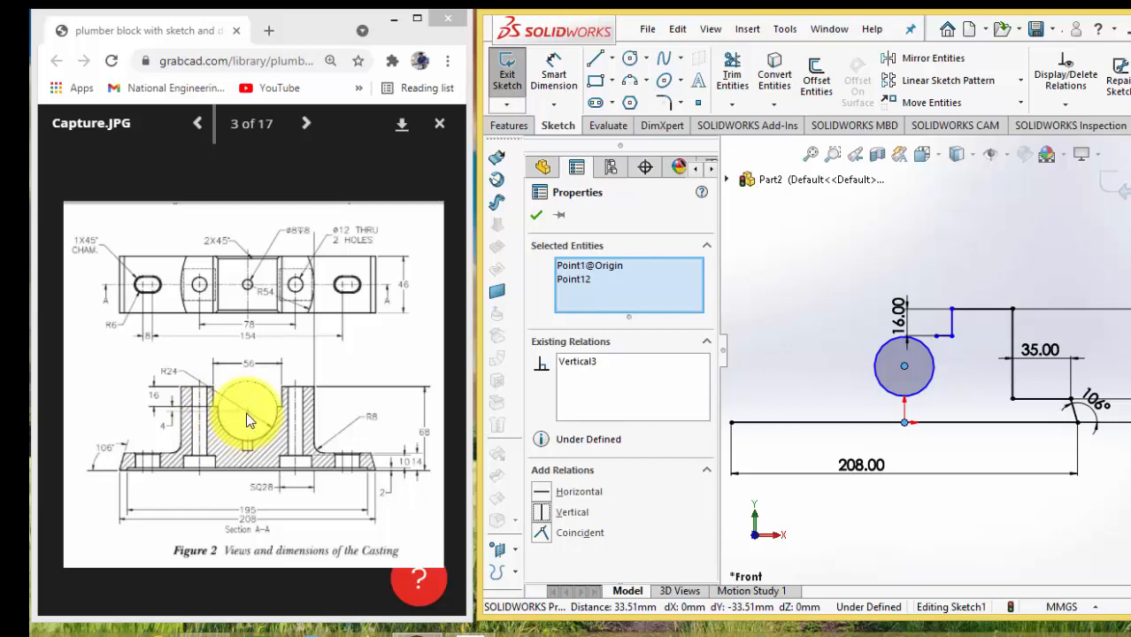
Dimension the distance between the circle's centre and the short horizontal line of the inner step as 4 mm
{"action": "left_click", "coordinate": [904, 365]}
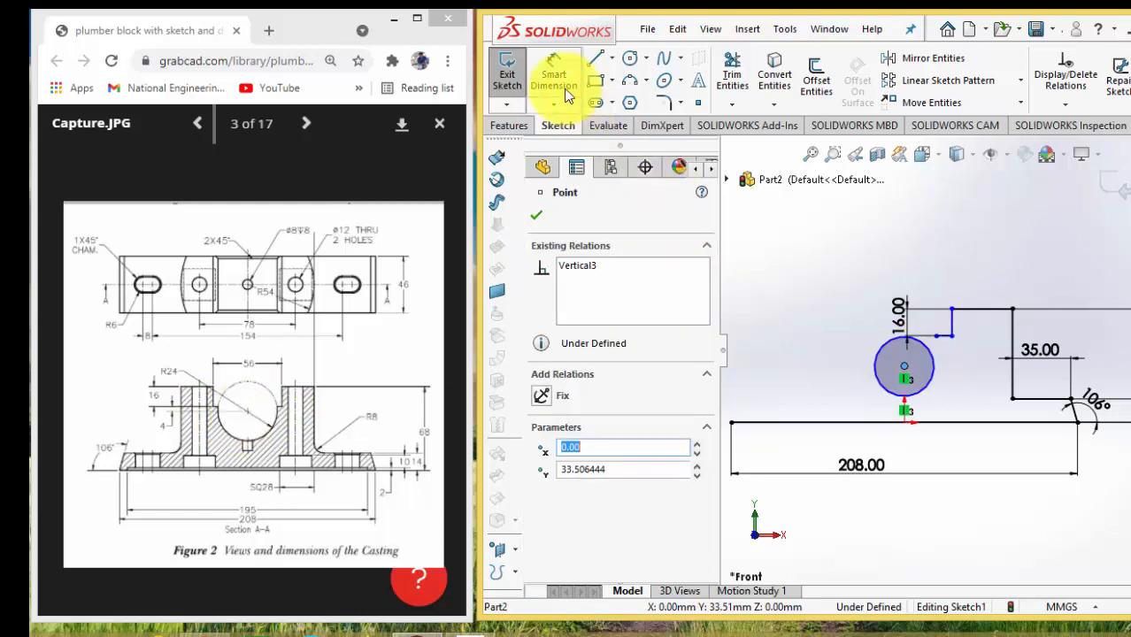
{"action": "left_click", "coordinate": [568, 92]}
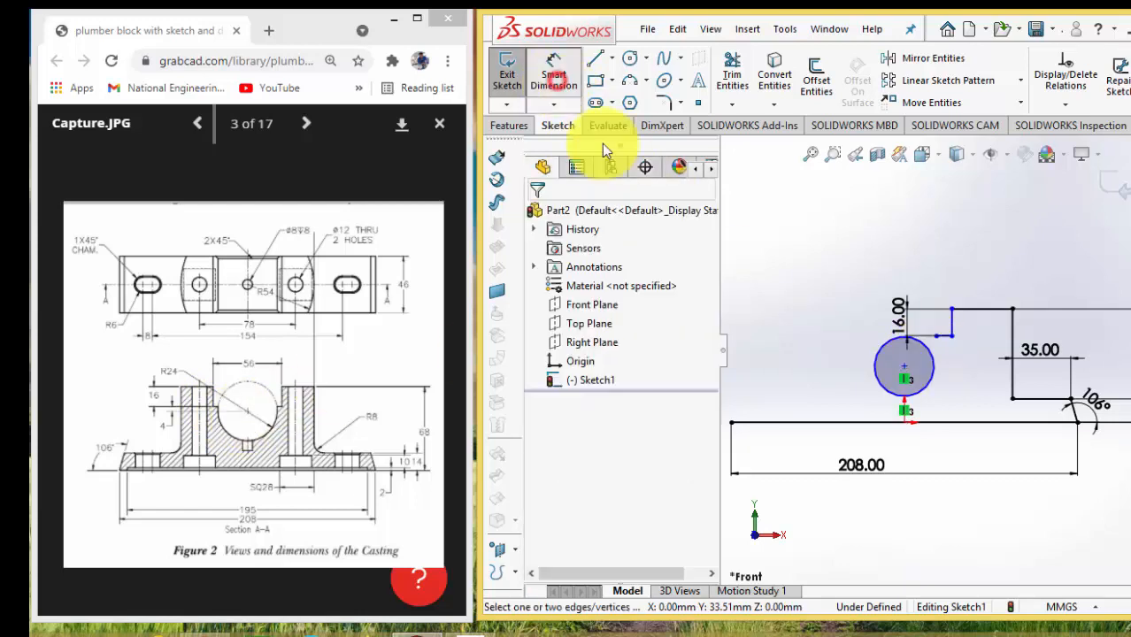
{"action": "left_click", "coordinate": [904, 366]}
{"action": "left_click", "coordinate": [944, 335]}
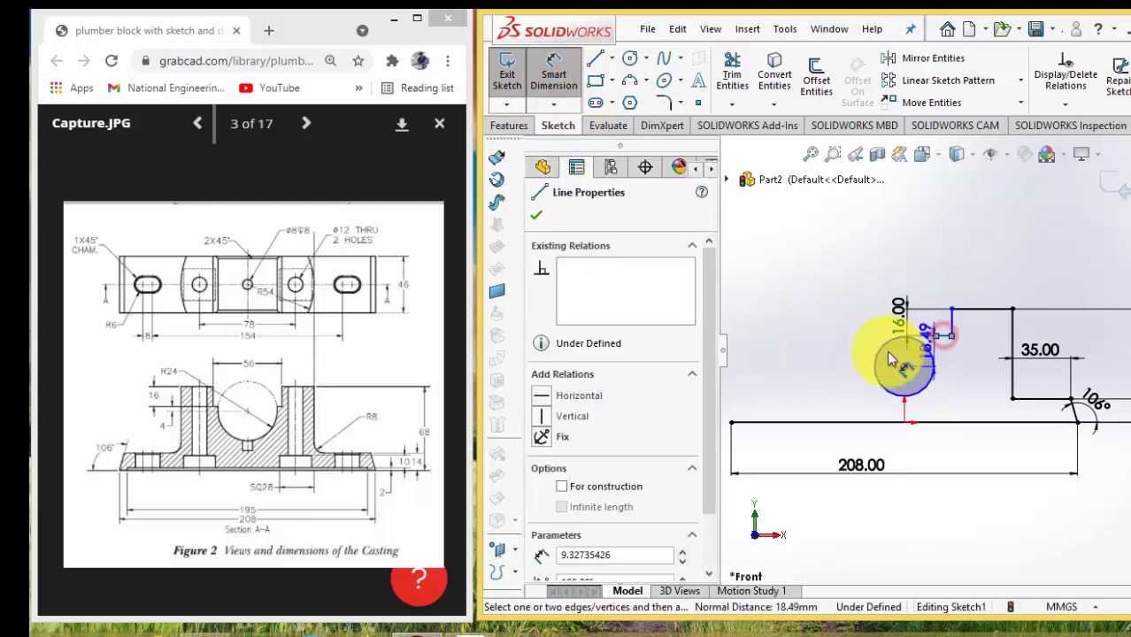
{"action": "left_click", "coordinate": [839, 356]}
{"action": "type", "text": "4"}
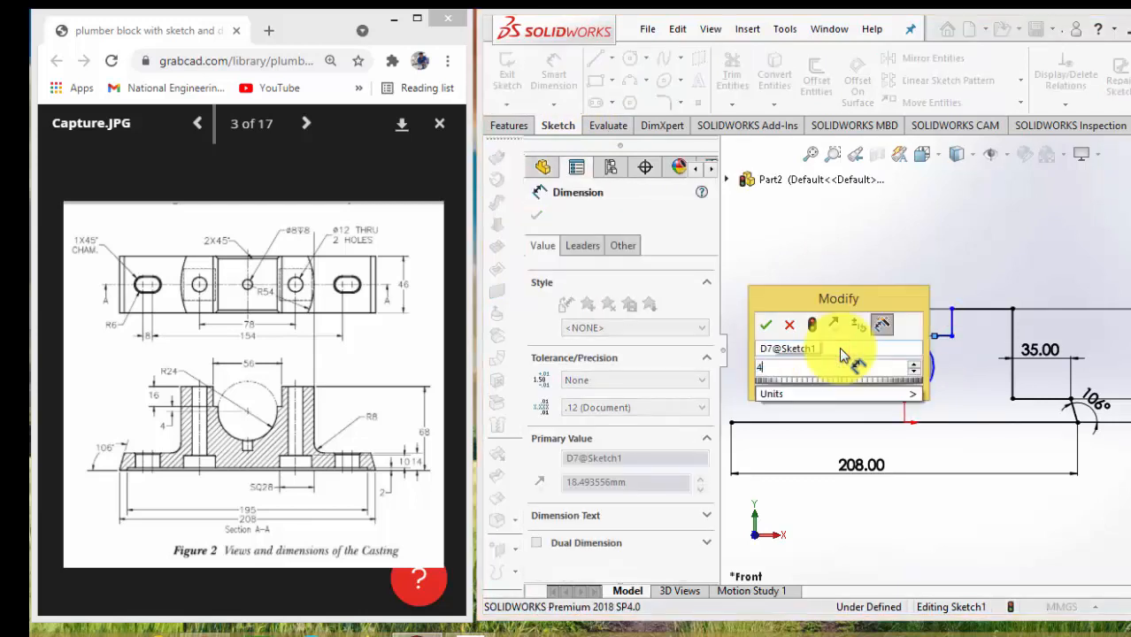
{"action": "key", "text": "Return"}
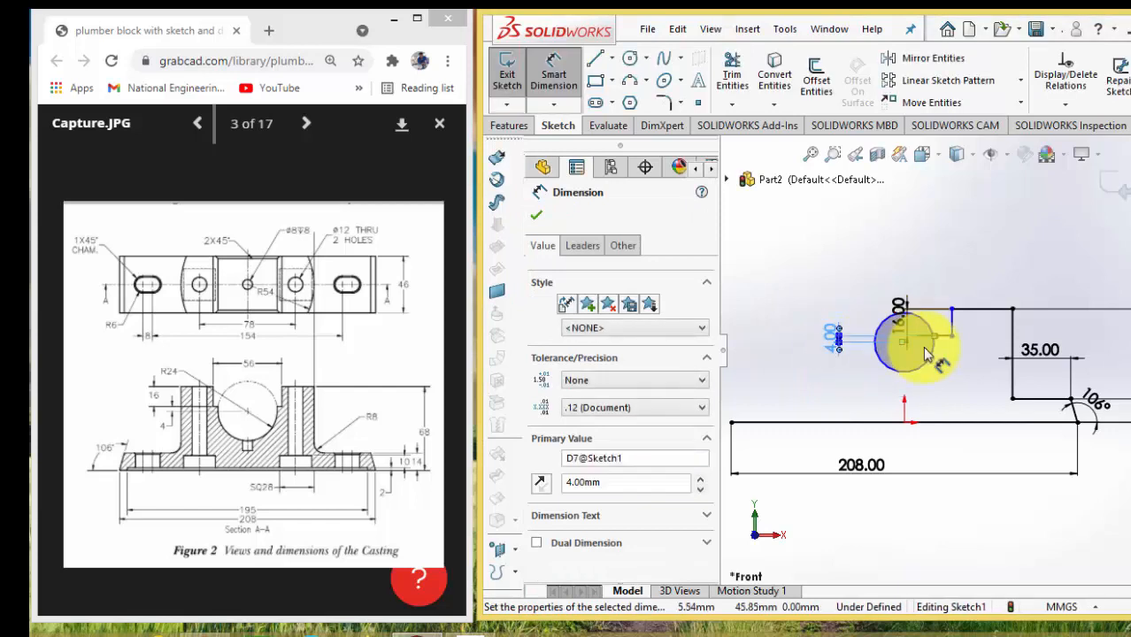
Dimension the circle's diameter as 24*2, giving 48 mm
{"action": "left_click", "coordinate": [882, 325]}
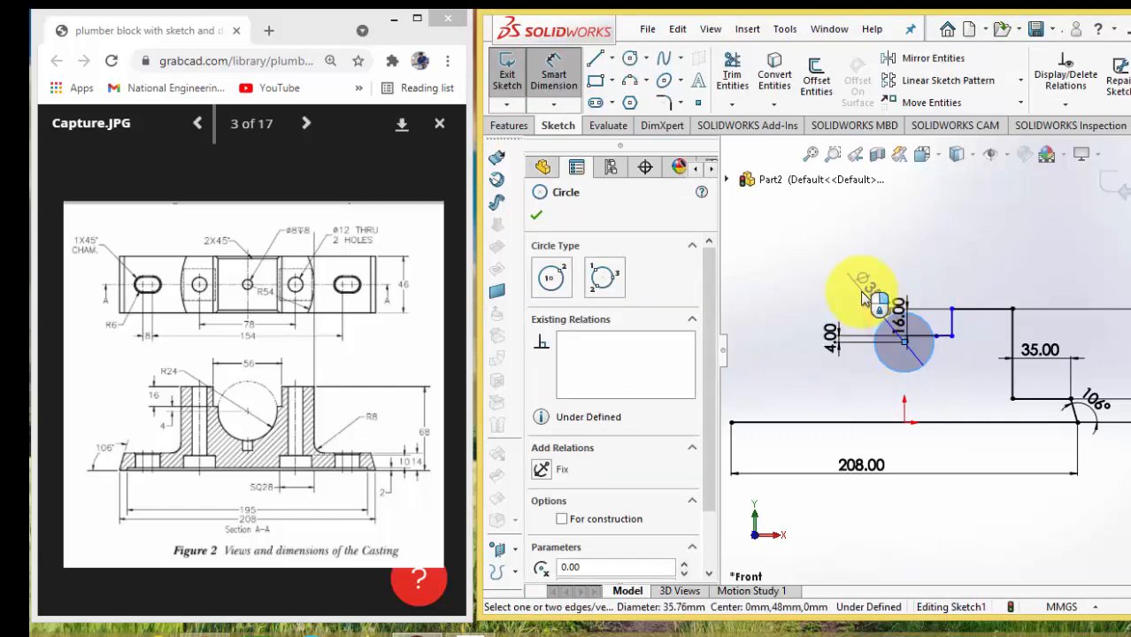
{"action": "left_click", "coordinate": [861, 291]}
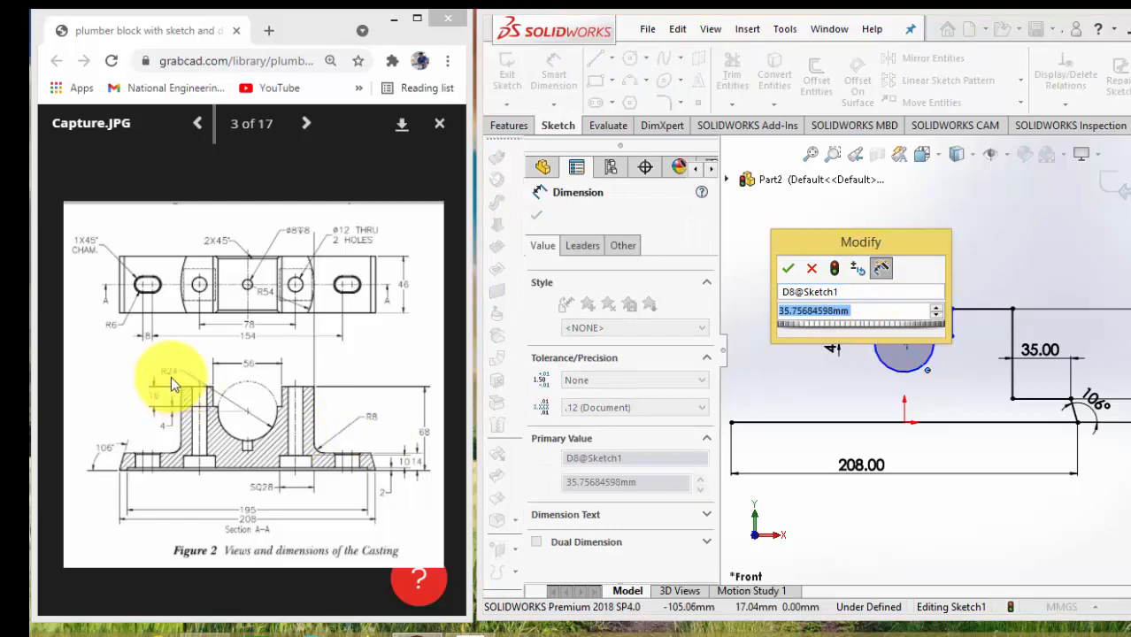
{"action": "type", "text": "24*2"}
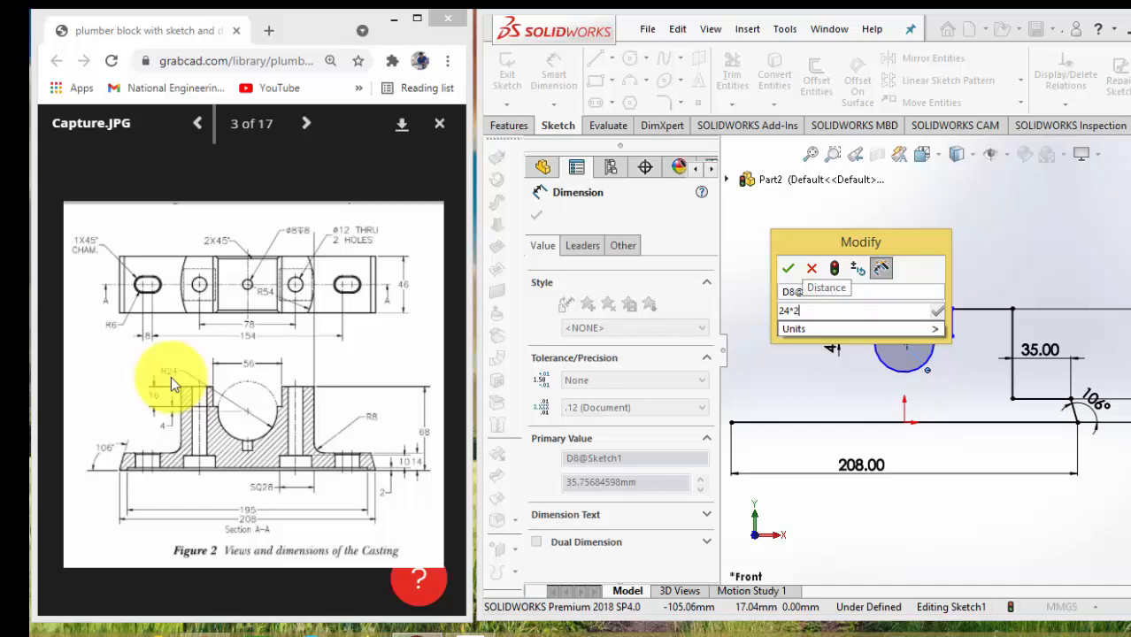
{"action": "key", "text": "Return"}
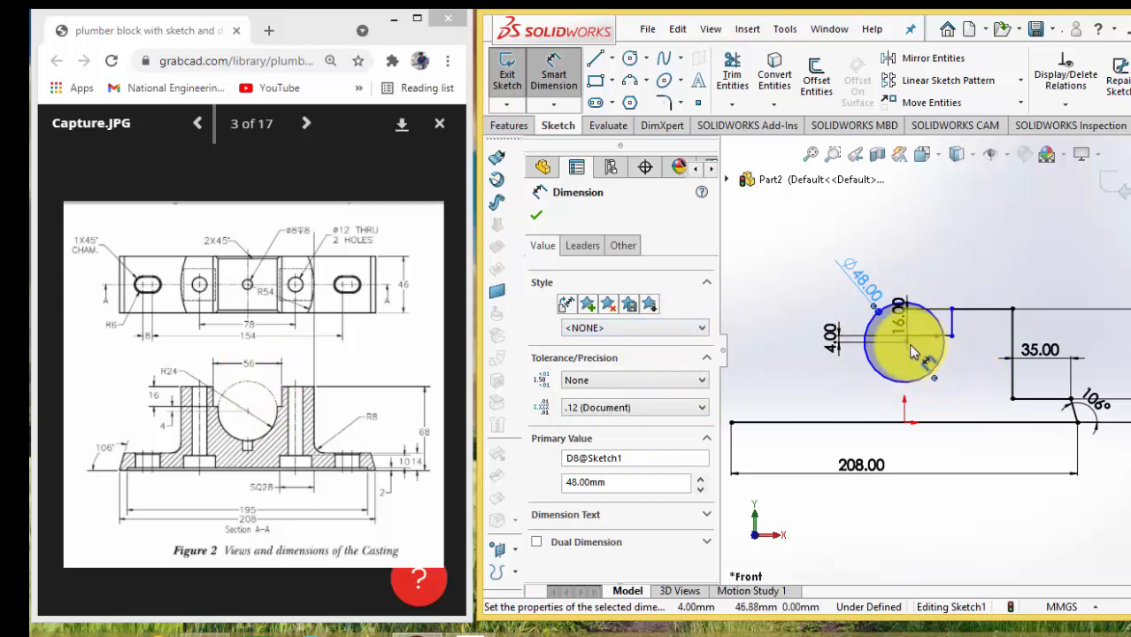
Dimension the horizontal distance from the circle's centre to the short inner vertical edge as 56/2, giving 28 mm
{"action": "scroll", "coordinate": [912, 344], "scroll_direction": "up", "scroll_amount": 5}
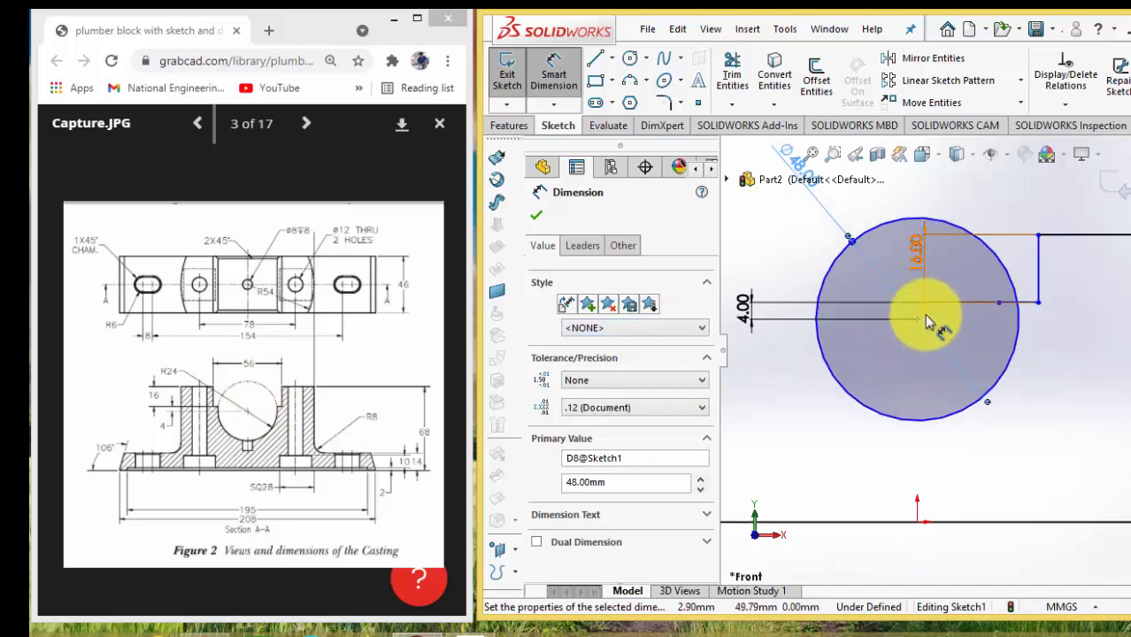
{"action": "left_click", "coordinate": [917, 322]}
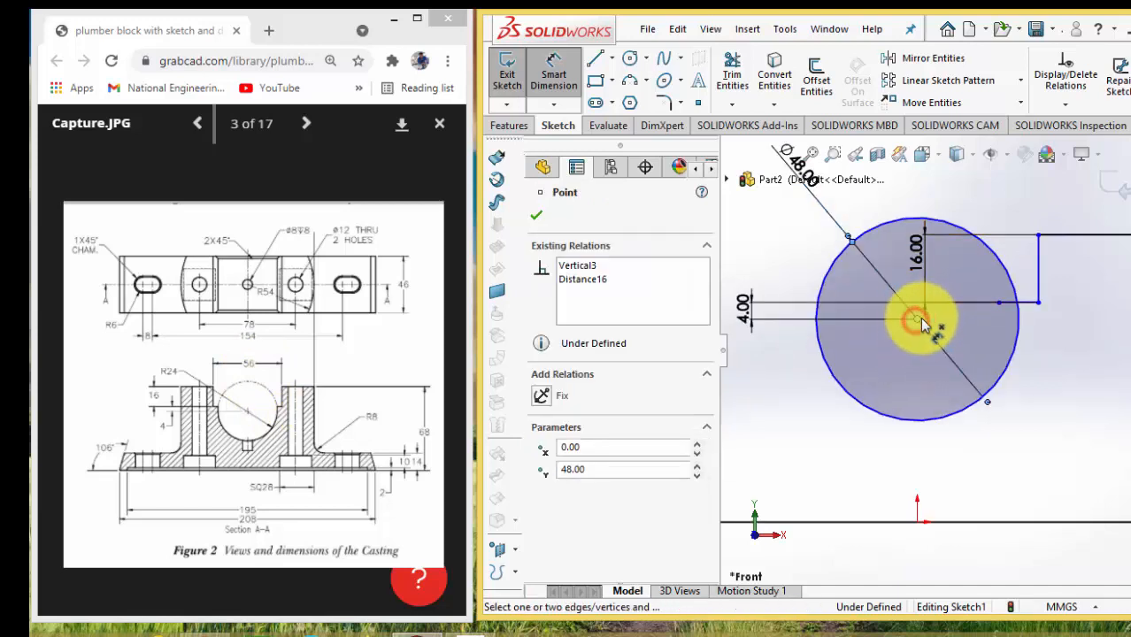
{"action": "left_click", "coordinate": [1037, 263]}
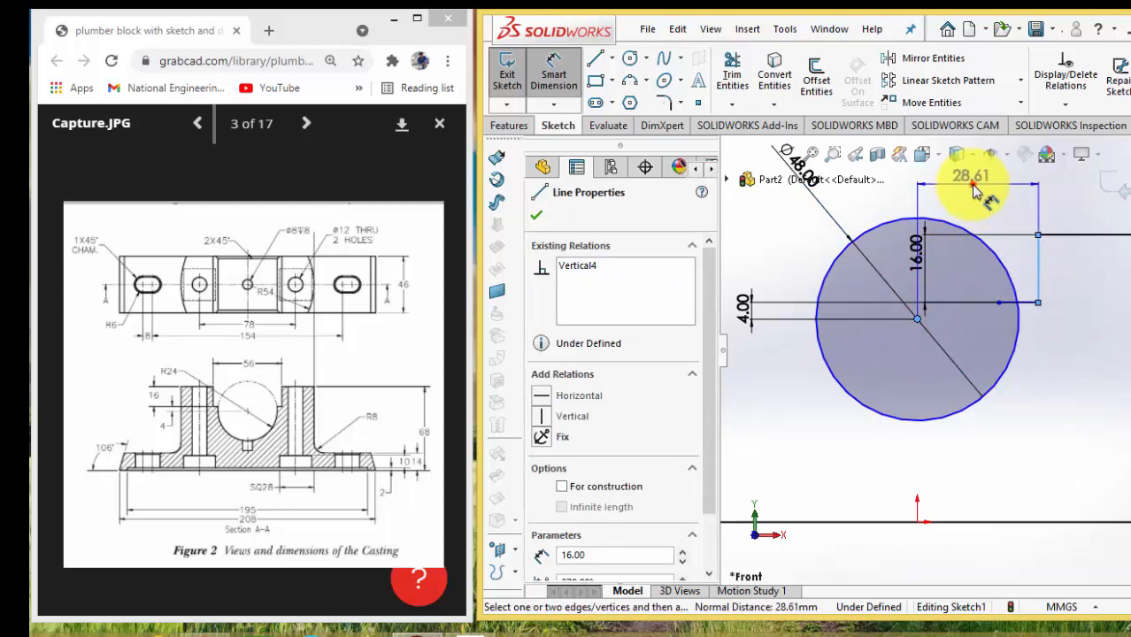
{"action": "left_click", "coordinate": [972, 187]}
{"action": "type", "text": "56"}
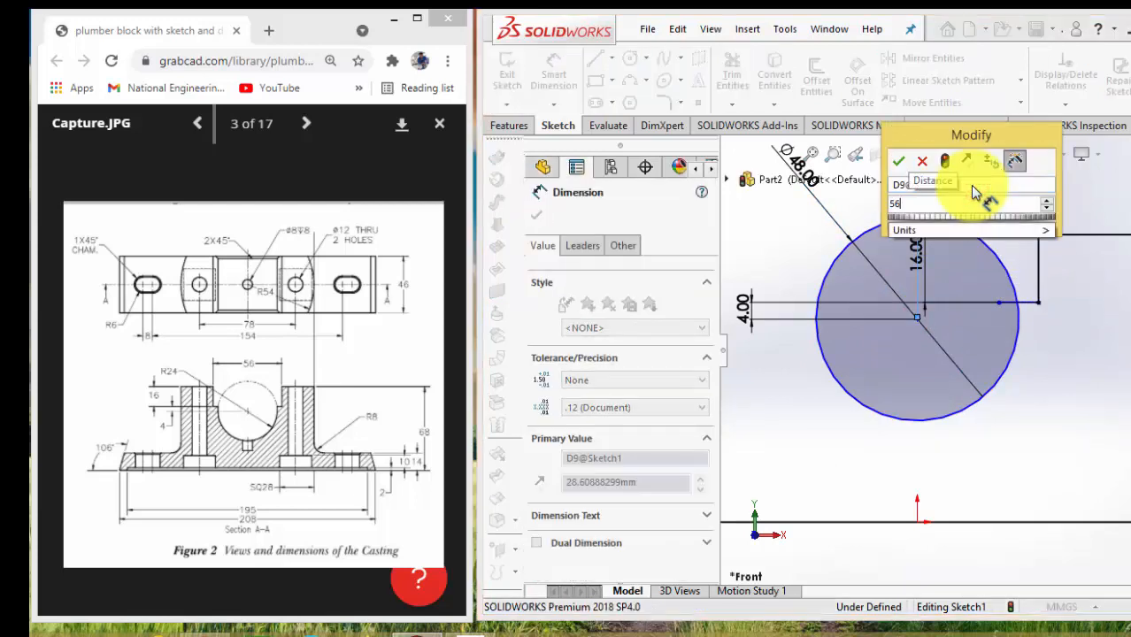
{"action": "type", "text": "/2"}
{"action": "key", "text": "Return"}
{"action": "key", "text": "Return"}
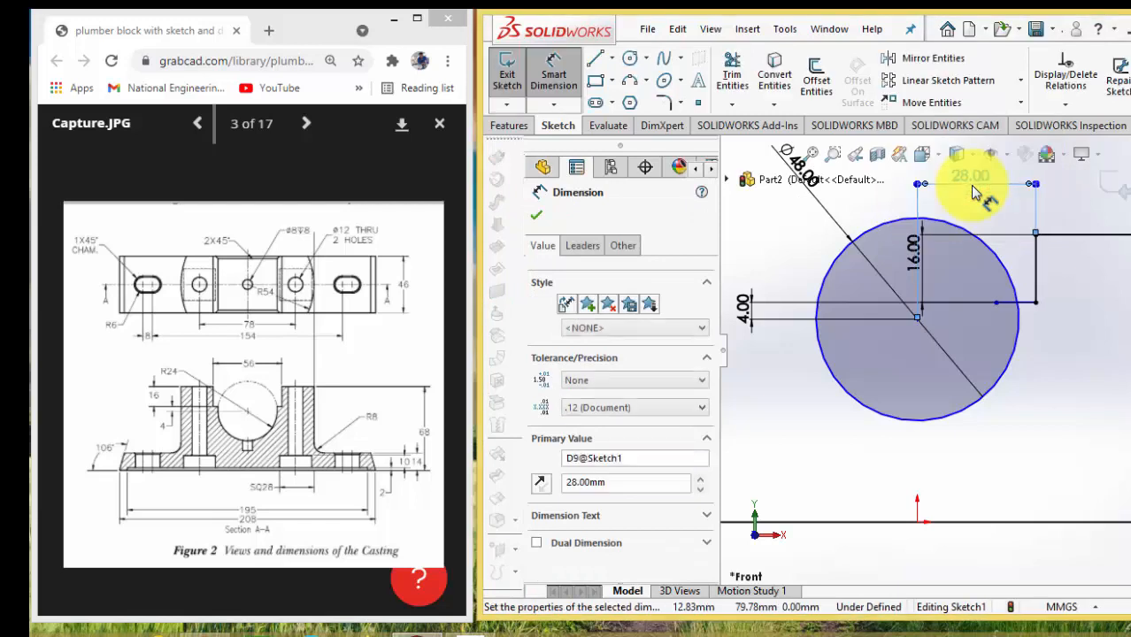
{"action": "scroll", "coordinate": [984, 338], "scroll_direction": "up", "scroll_amount": 5}
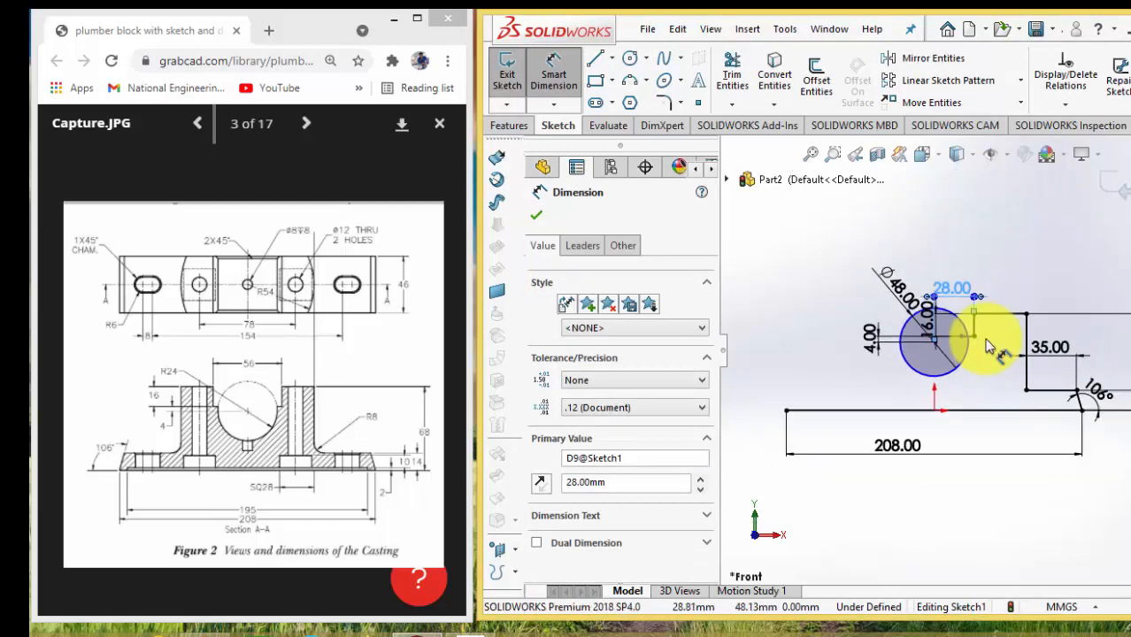
{"action": "key", "text": "Escape"}
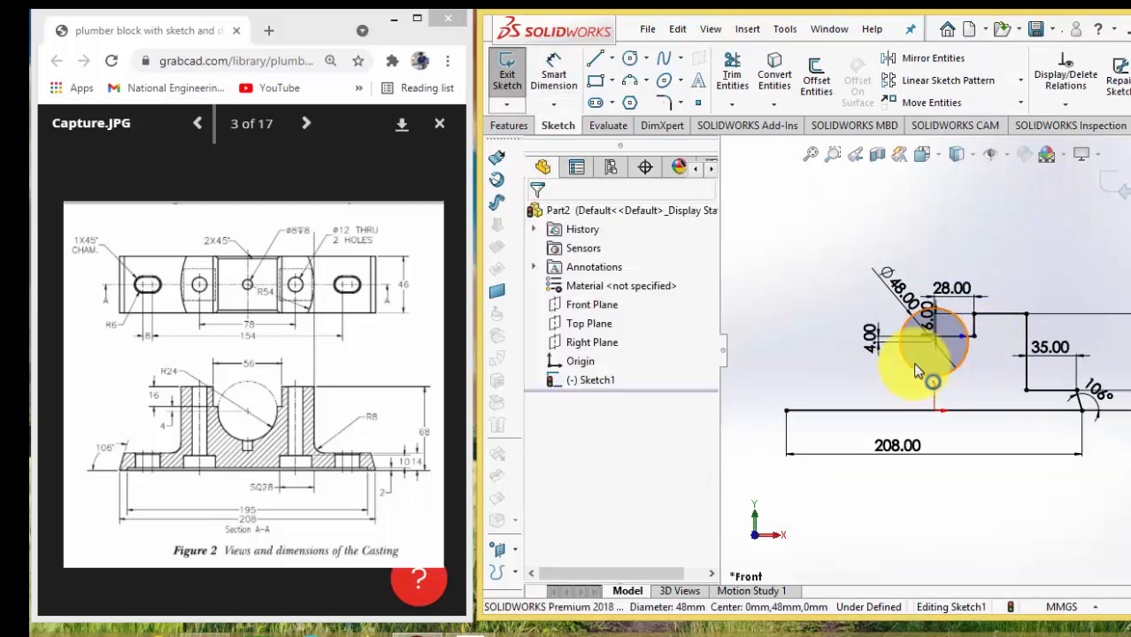
Move the circle's centre down to about 37 mm above the base line to test the sketch's remaining freedom
{"action": "mouse_move", "coordinate": [916, 365]}
{"action": "left_mouse_down"}
{"action": "mouse_move", "coordinate": [911, 347]}
{"action": "mouse_move", "coordinate": [907, 367]}
{"action": "left_mouse_up"}
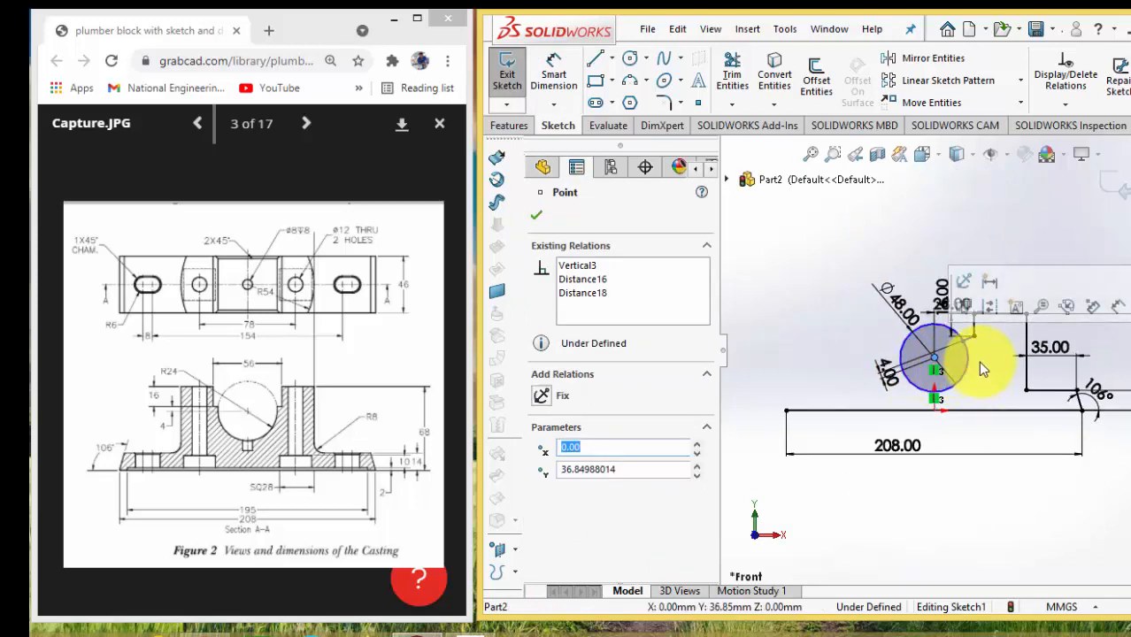
{"action": "scroll", "coordinate": [969, 359], "scroll_direction": "down", "scroll_amount": 3}
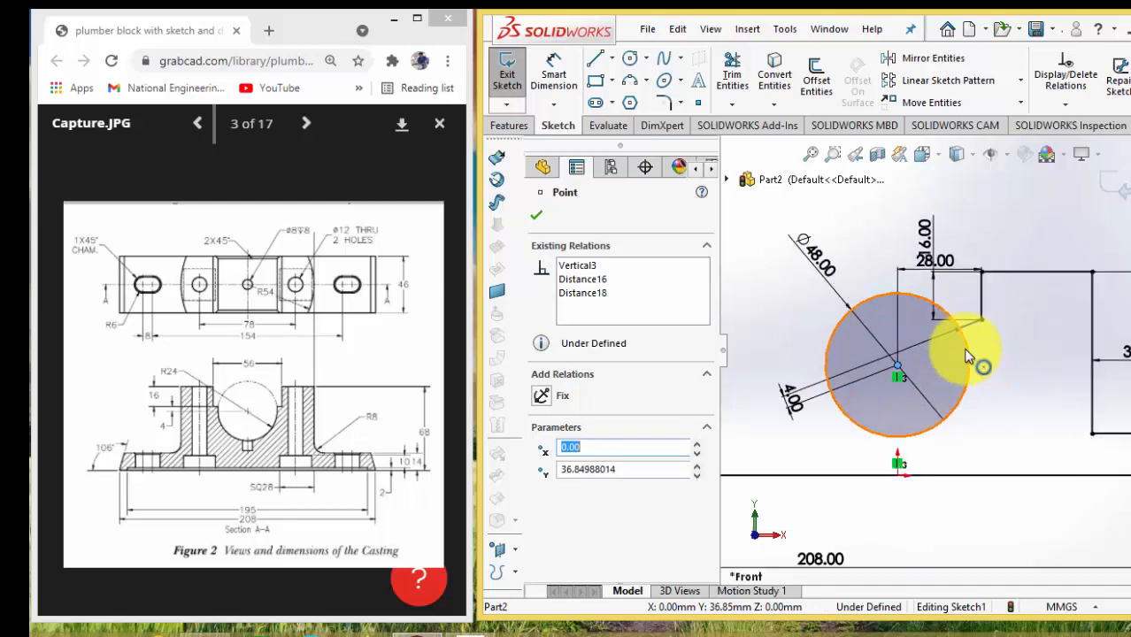
Add a Horizontal relation to the short slanted line of the inner step beside the bore circle
{"action": "scroll", "coordinate": [968, 356], "scroll_direction": "down", "scroll_amount": 2}
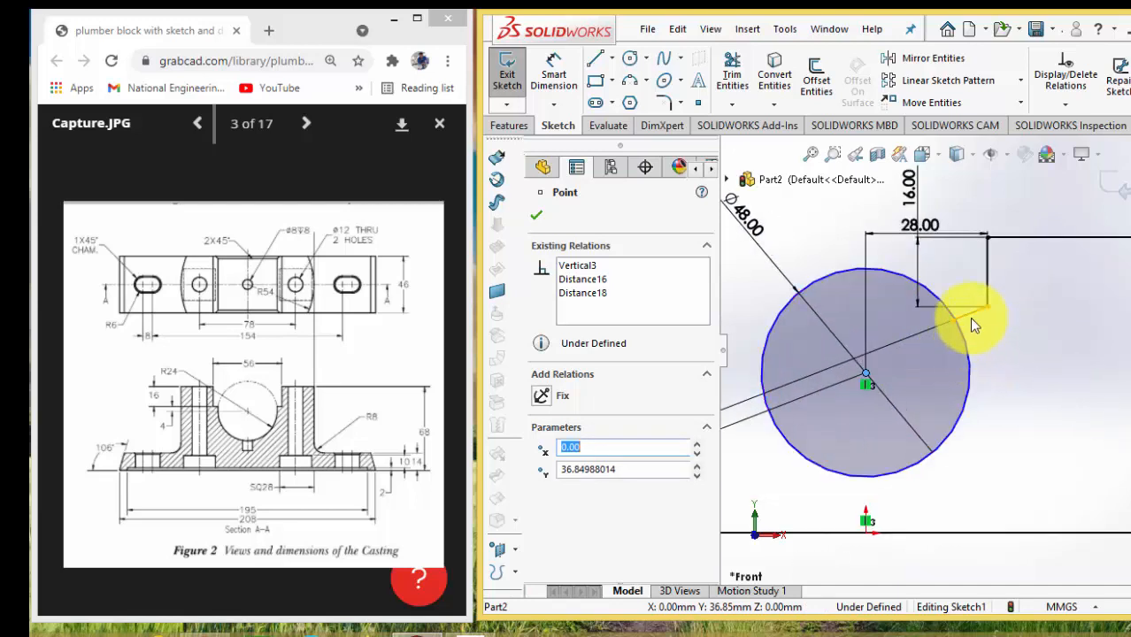
{"action": "left_click", "coordinate": [969, 316]}
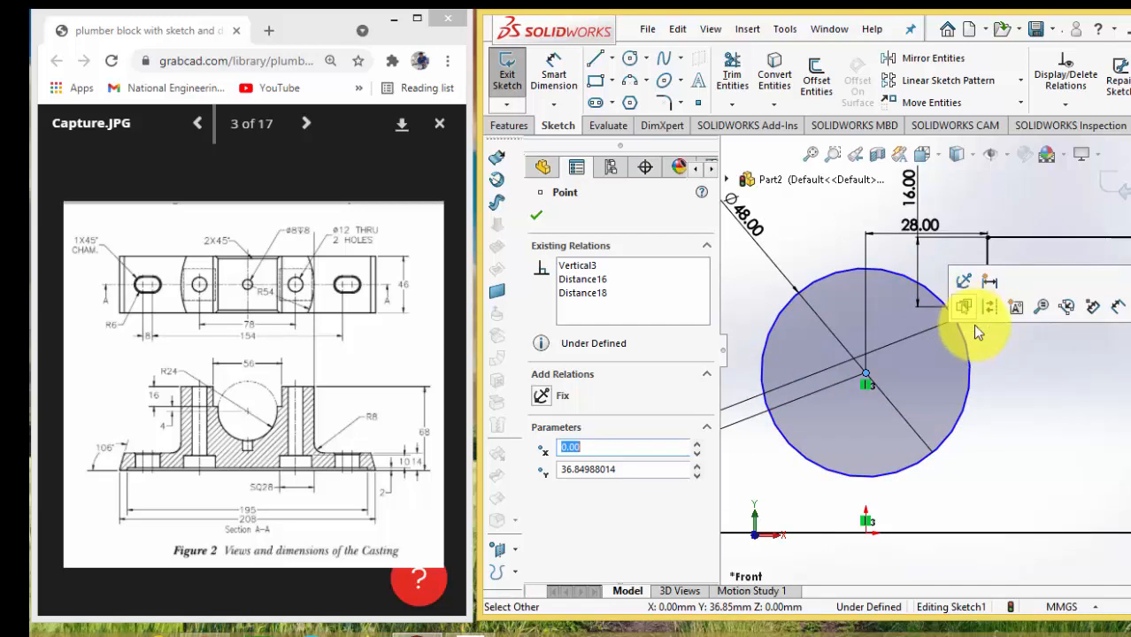
{"action": "left_click", "coordinate": [993, 367]}
{"action": "left_click", "coordinate": [968, 317]}
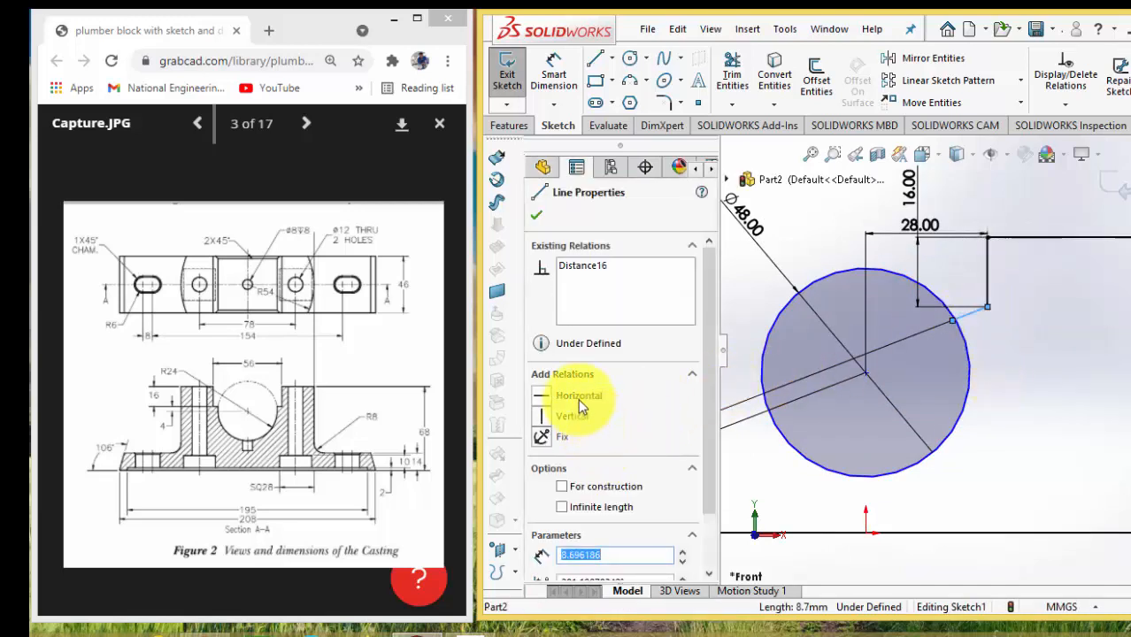
{"action": "left_click", "coordinate": [577, 397]}
{"action": "scroll", "coordinate": [951, 320], "scroll_direction": "up", "scroll_amount": 3}
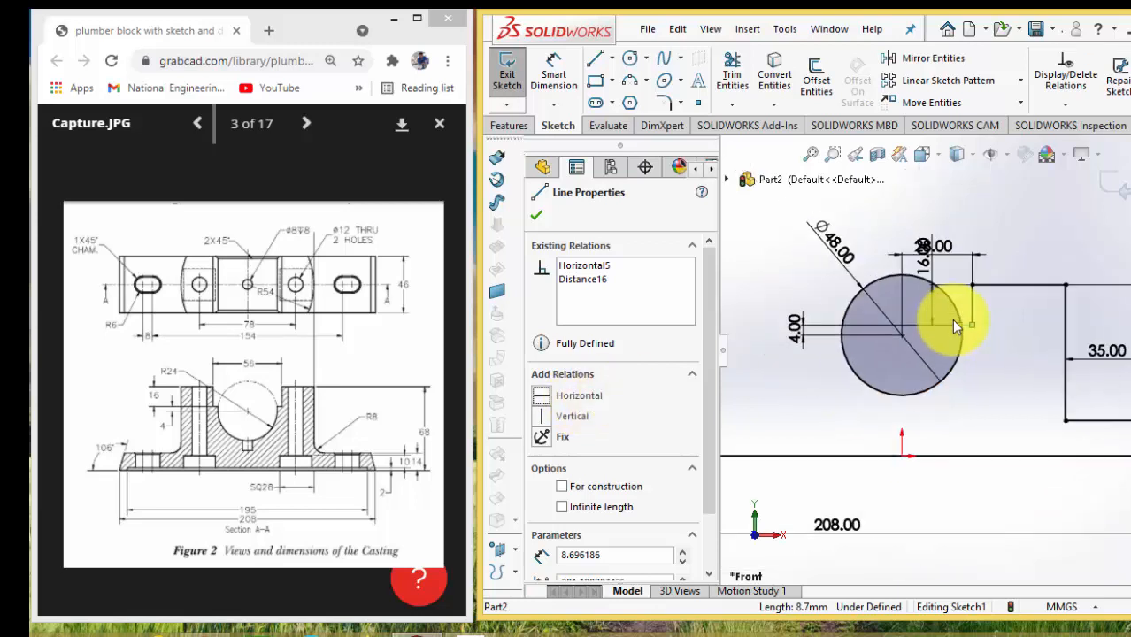
Trim the end of the inner step's short horizontal line that extends inside the bore circle
{"action": "scroll", "coordinate": [971, 330], "scroll_direction": "down", "scroll_amount": 8}
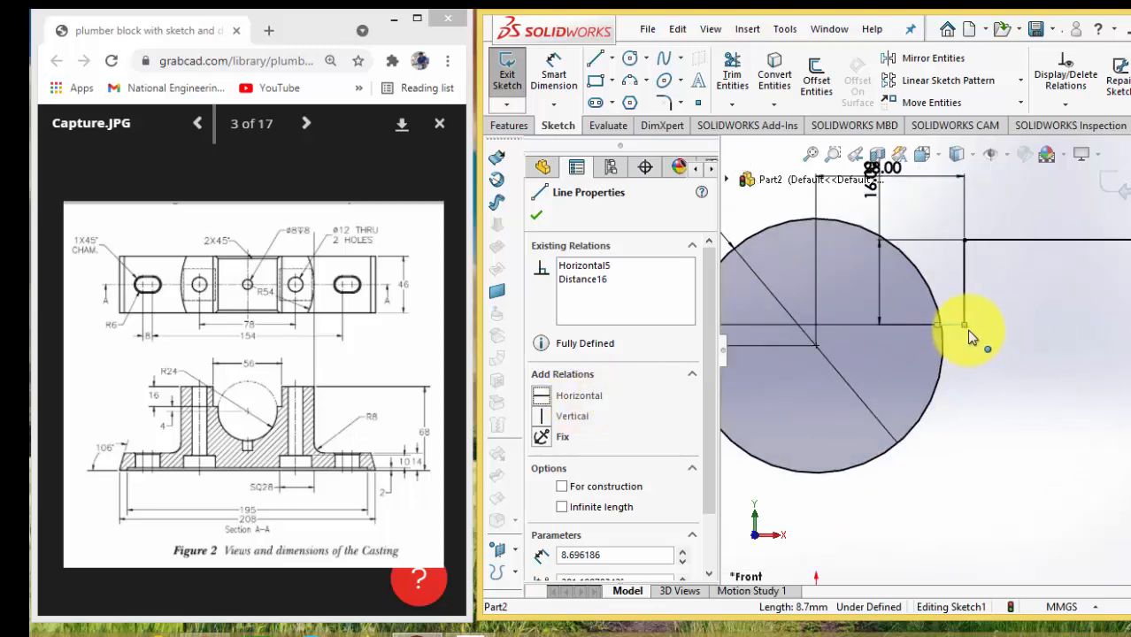
{"action": "scroll", "coordinate": [964, 330], "scroll_direction": "down", "scroll_amount": 2}
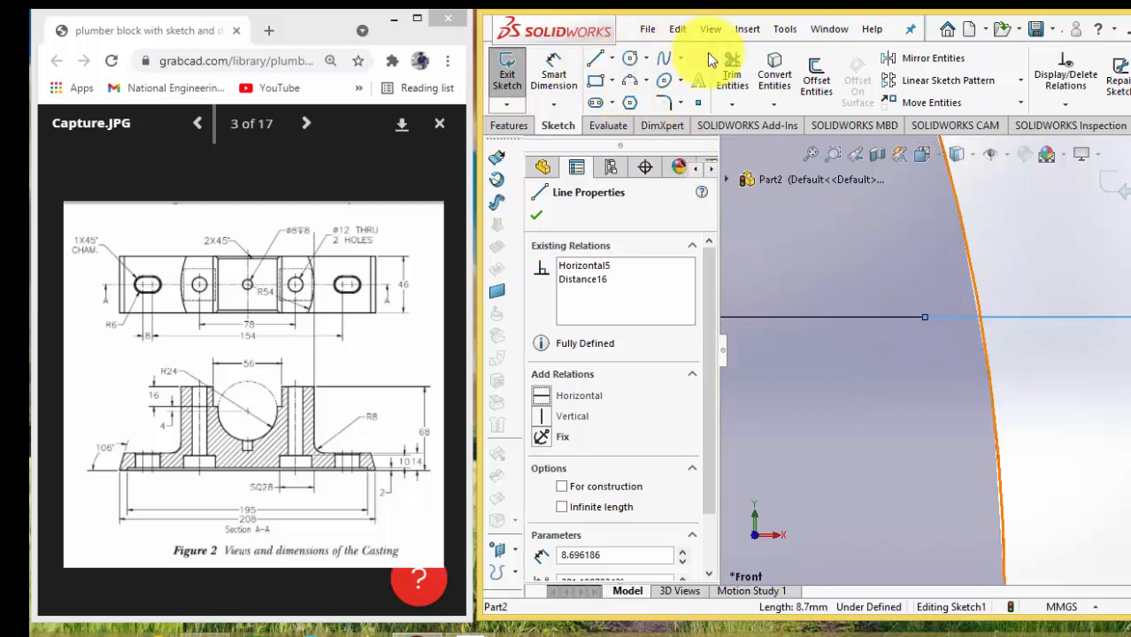
{"action": "left_click", "coordinate": [732, 69]}
{"action": "left_click_drag", "start_coordinate": [953, 326], "coordinate": [950, 358]}
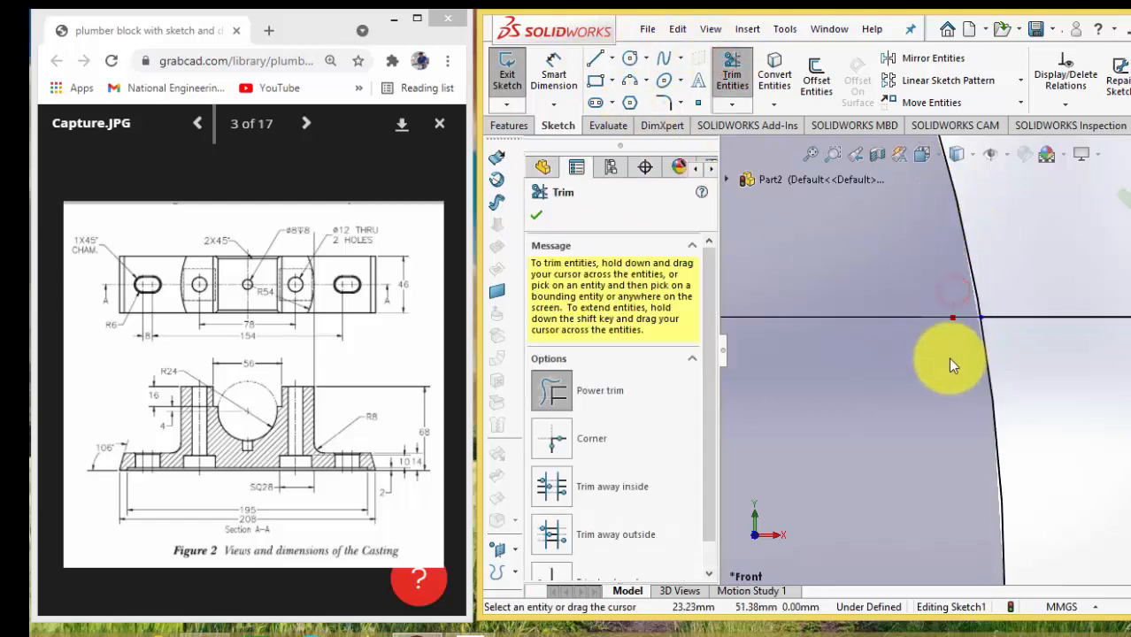
{"action": "scroll", "coordinate": [1020, 342], "scroll_direction": "up", "scroll_amount": 6}
{"action": "scroll", "coordinate": [1019, 342], "scroll_direction": "up", "scroll_amount": 8}
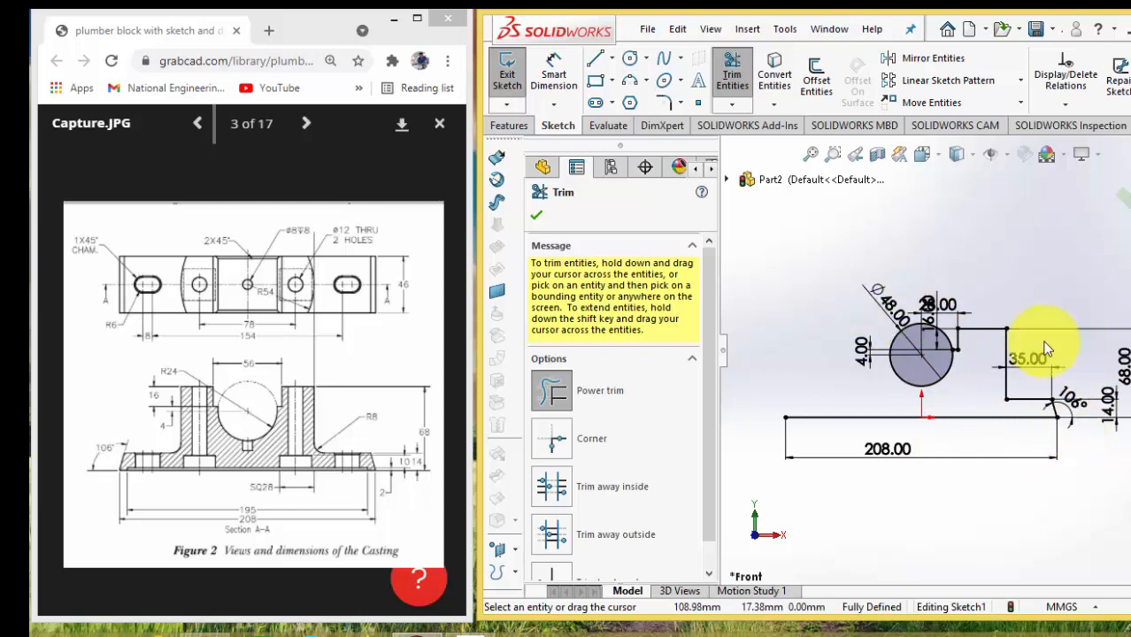
{"action": "key", "text": "Escape"}
Mirror the right-hand profile lines, from the inner step to the slanted base end, about the Right Plane with Copy enabled
{"action": "mouse_move", "coordinate": [919, 231]}
{"action": "left_mouse_down"}
{"action": "mouse_move", "coordinate": [1030, 455]}
{"action": "mouse_move", "coordinate": [1103, 503]}
{"action": "left_mouse_up"}
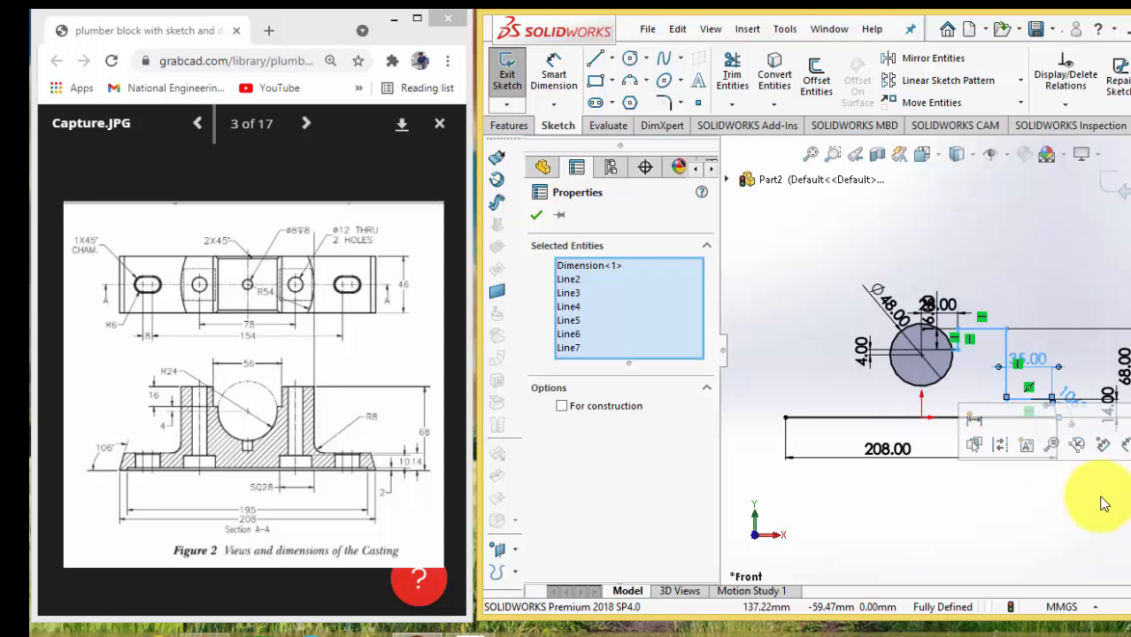
{"action": "left_click", "coordinate": [952, 66]}
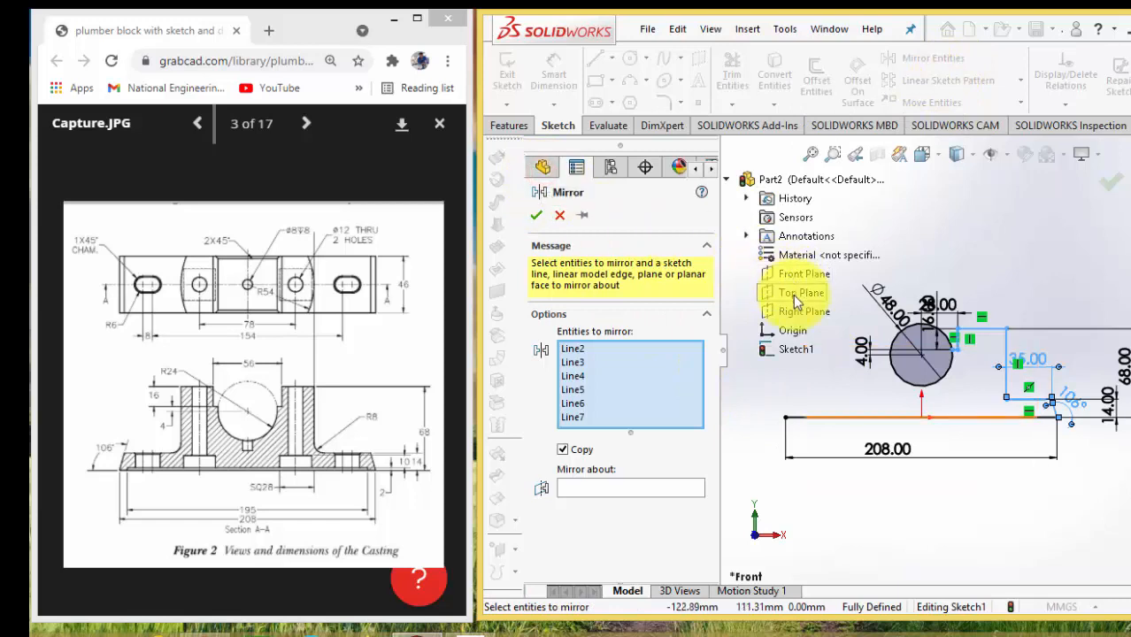
{"action": "left_click", "coordinate": [793, 311]}
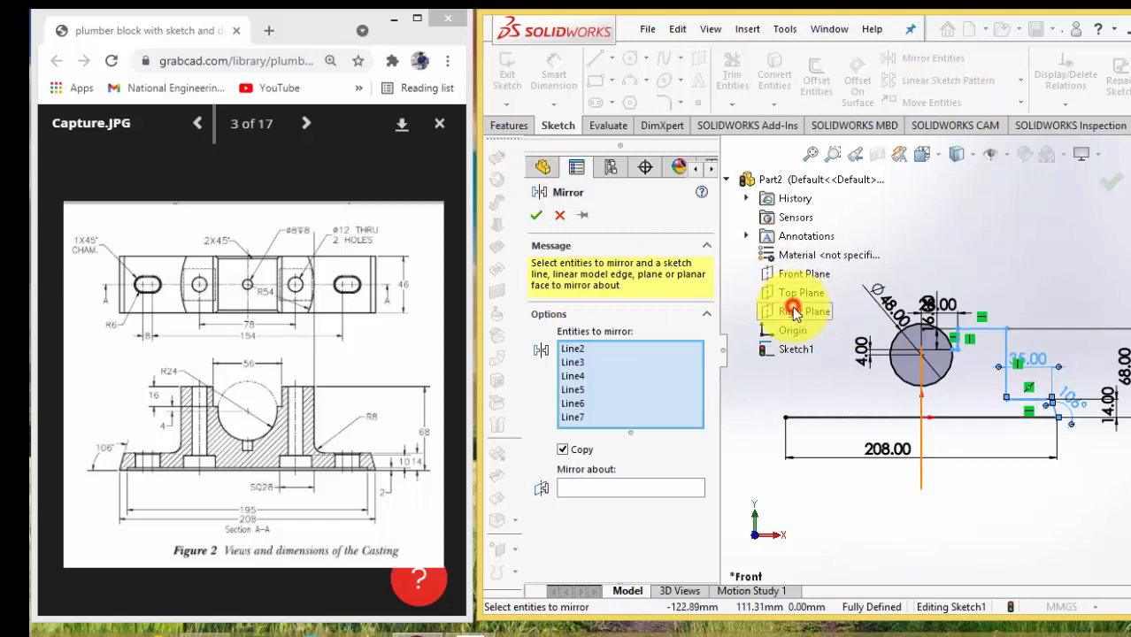
{"action": "left_click", "coordinate": [659, 489]}
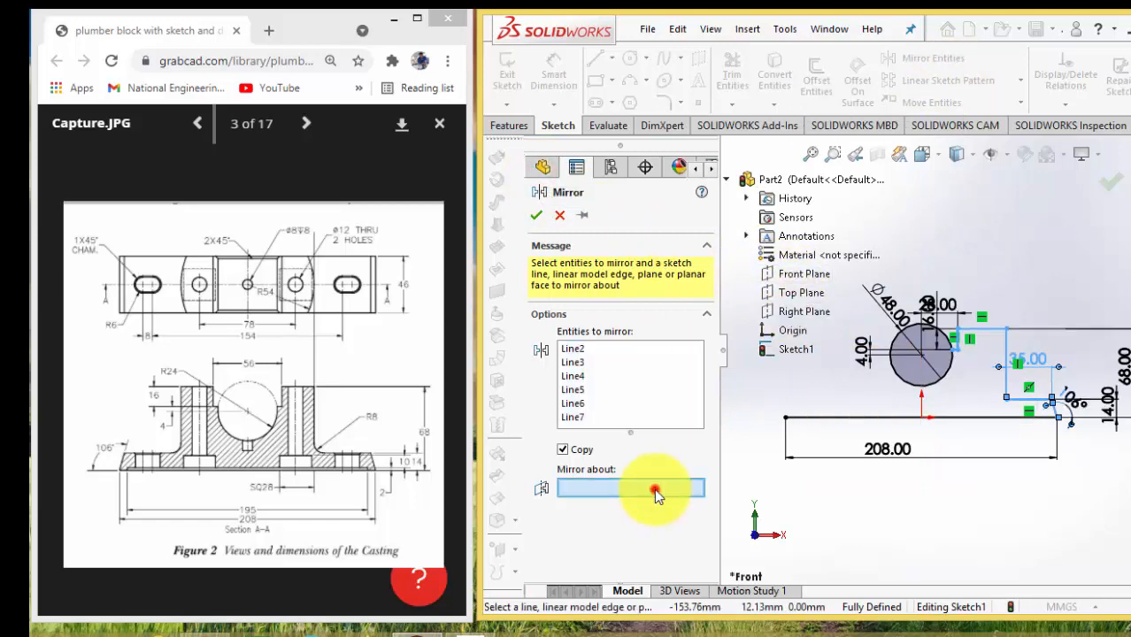
{"action": "left_click", "coordinate": [801, 312]}
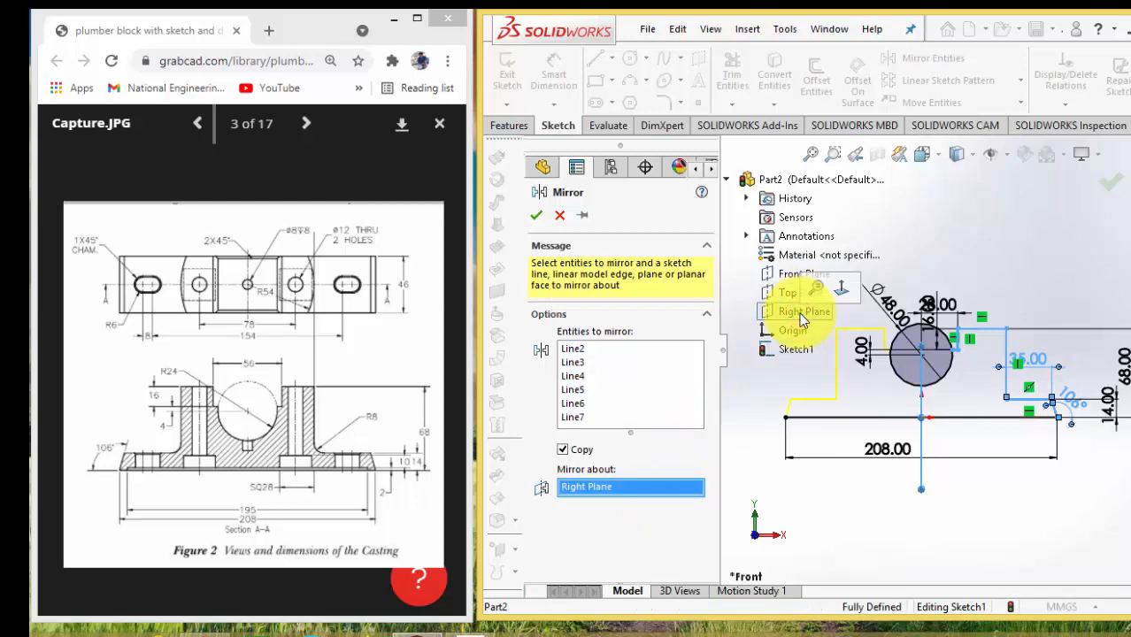
{"action": "left_click", "coordinate": [1112, 181]}
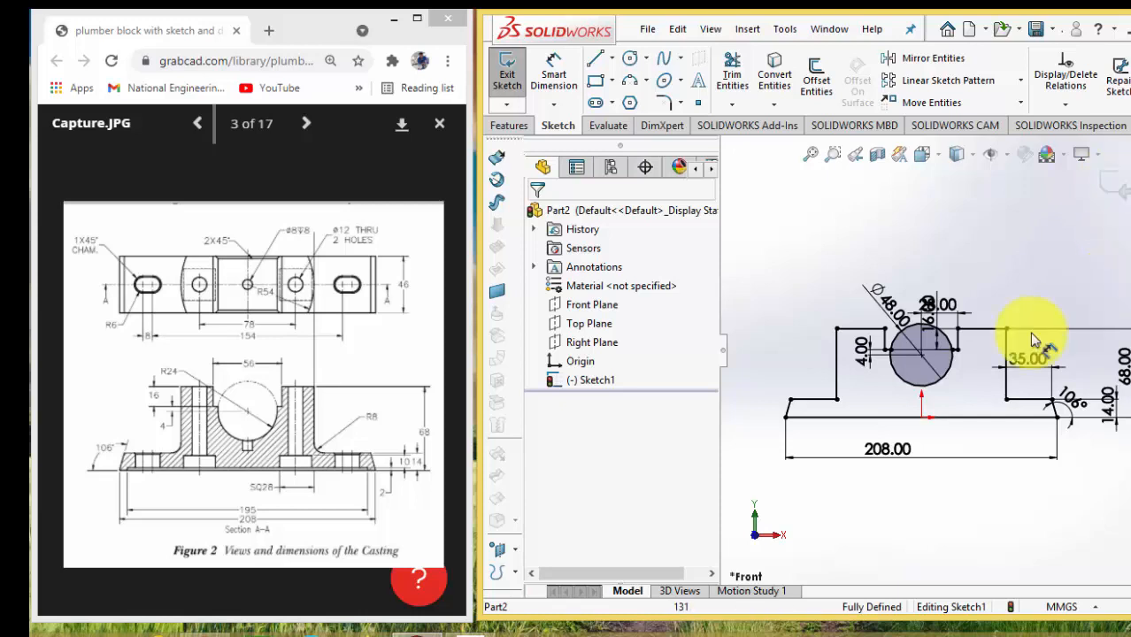
Trim away the circle's upper arc between the two inner steps, leaving the open bore profile
{"action": "scroll", "coordinate": [917, 335], "scroll_direction": "down", "scroll_amount": 3}
{"action": "scroll", "coordinate": [915, 329], "scroll_direction": "down", "scroll_amount": 2}
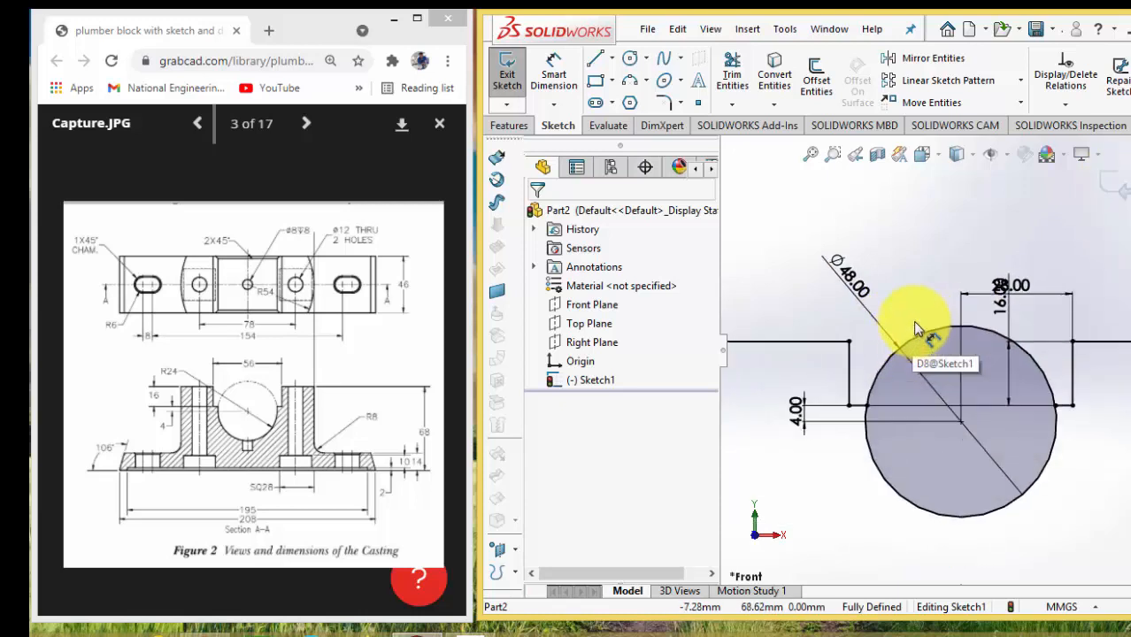
{"action": "left_click", "coordinate": [733, 77]}
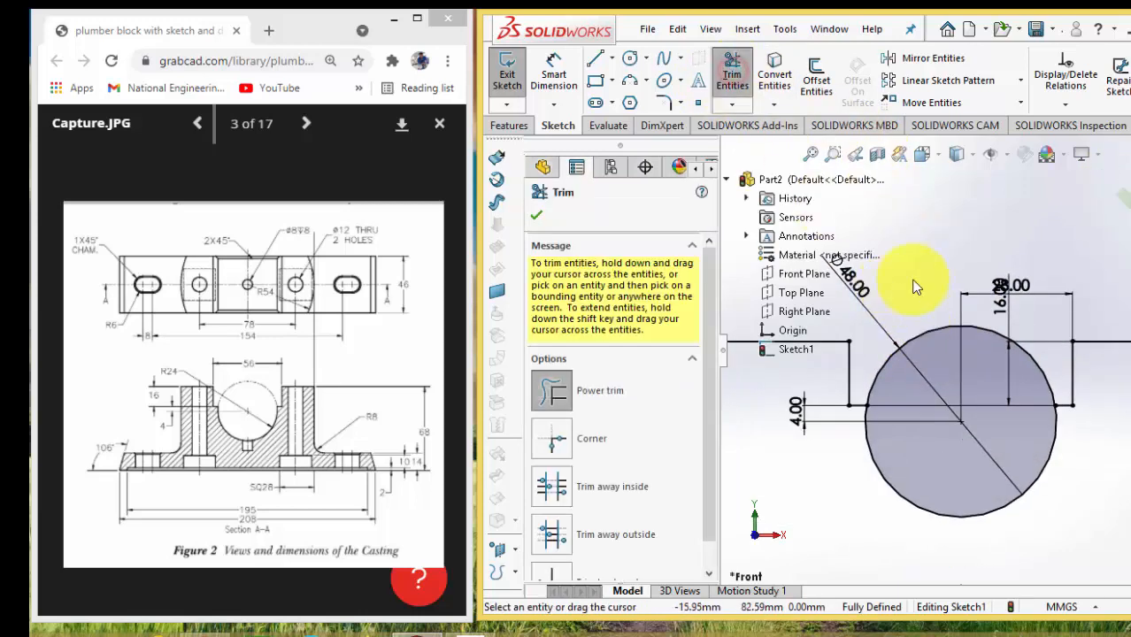
{"action": "left_click_drag", "start_coordinate": [924, 285], "coordinate": [940, 342]}
{"action": "scroll", "coordinate": [992, 366], "scroll_direction": "up", "scroll_amount": 4}
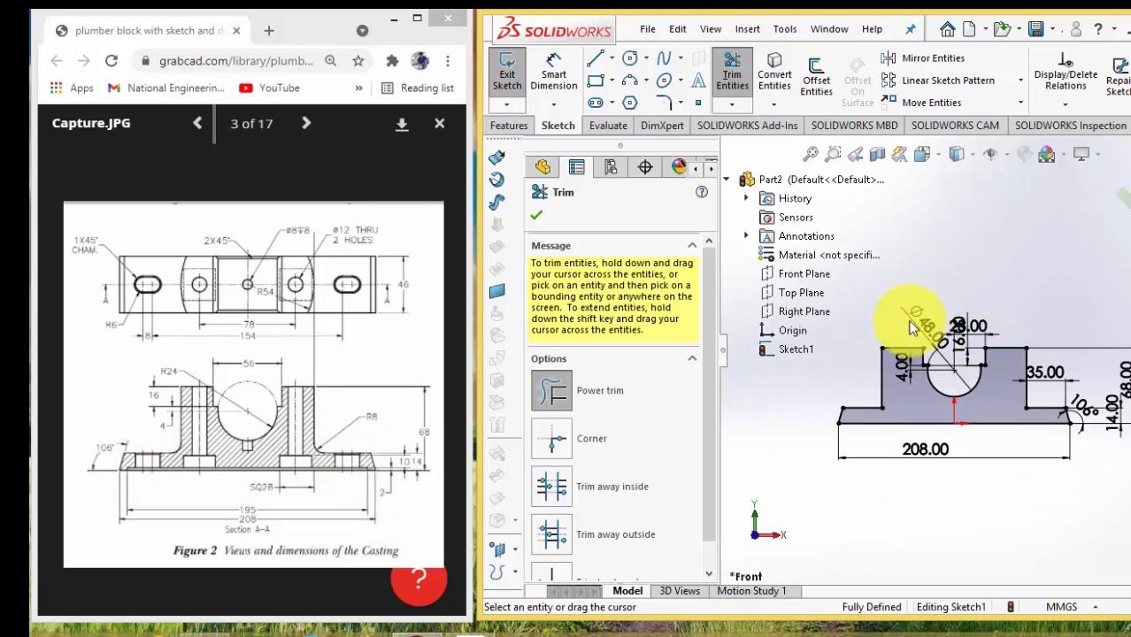
Sketch a horizontal line about 3.4 mm above the base line, with a vertical line from its right end down to the base
{"action": "left_click", "coordinate": [595, 58]}
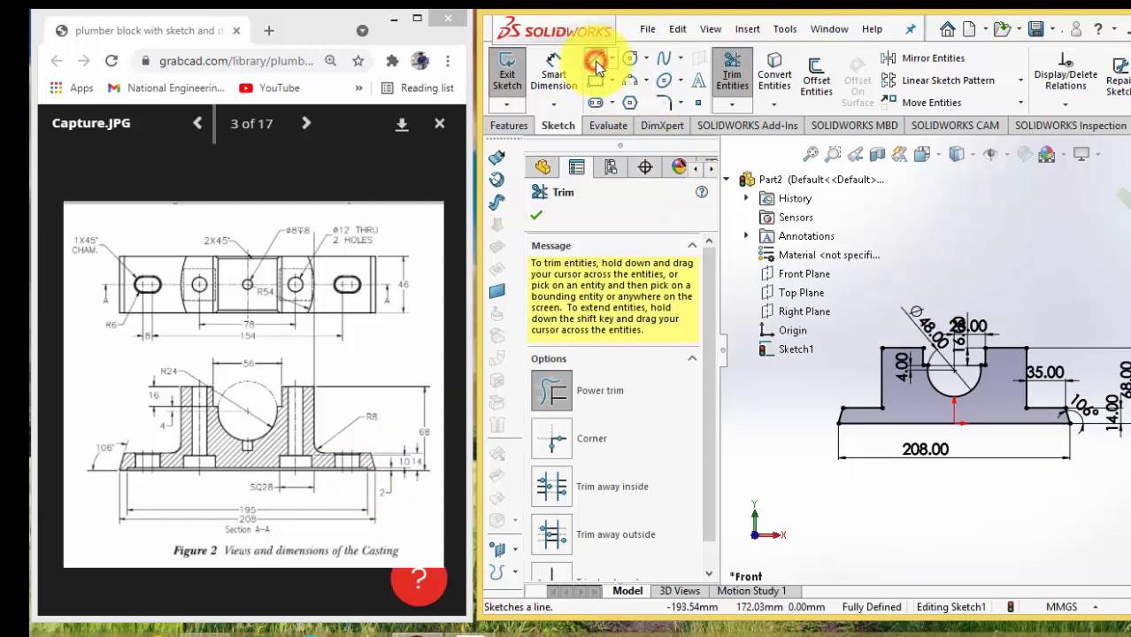
{"action": "scroll", "coordinate": [826, 363], "scroll_direction": "down", "scroll_amount": 3}
{"action": "scroll", "coordinate": [1122, 469], "scroll_direction": "up", "scroll_amount": 3}
{"action": "scroll", "coordinate": [1122, 380], "scroll_direction": "down", "scroll_amount": 3}
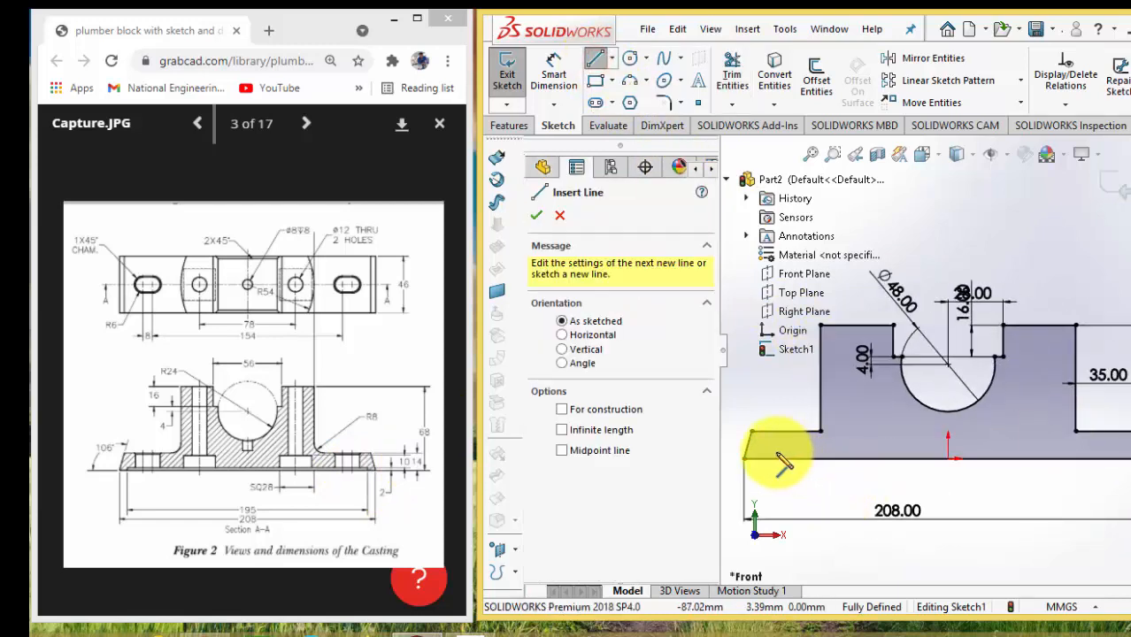
{"action": "left_click", "coordinate": [775, 455]}
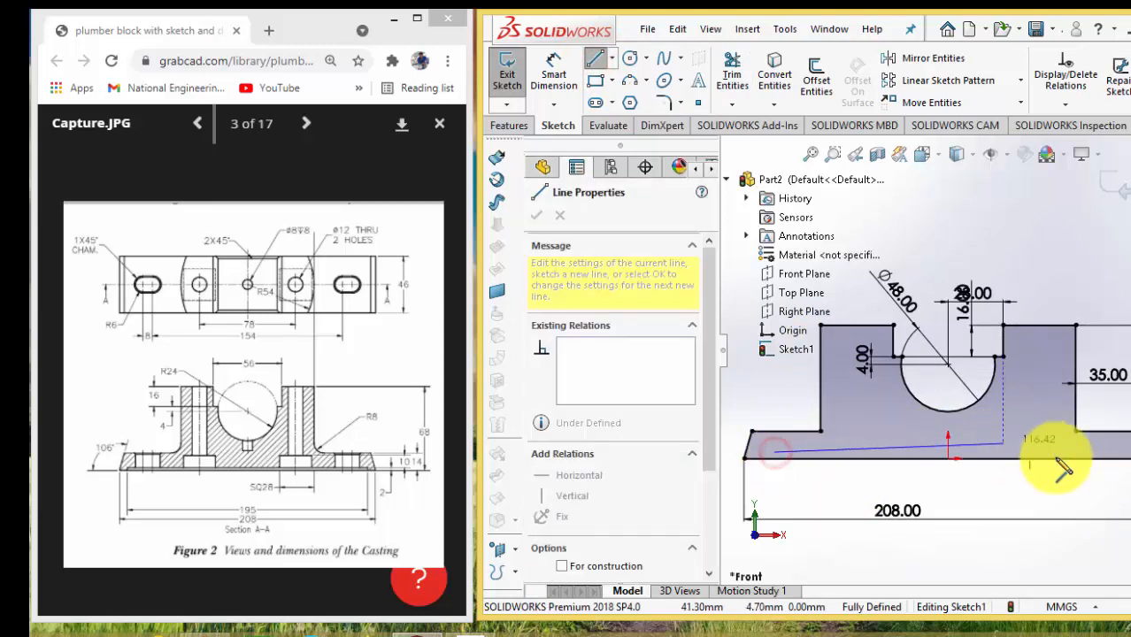
{"action": "left_click", "coordinate": [1124, 455]}
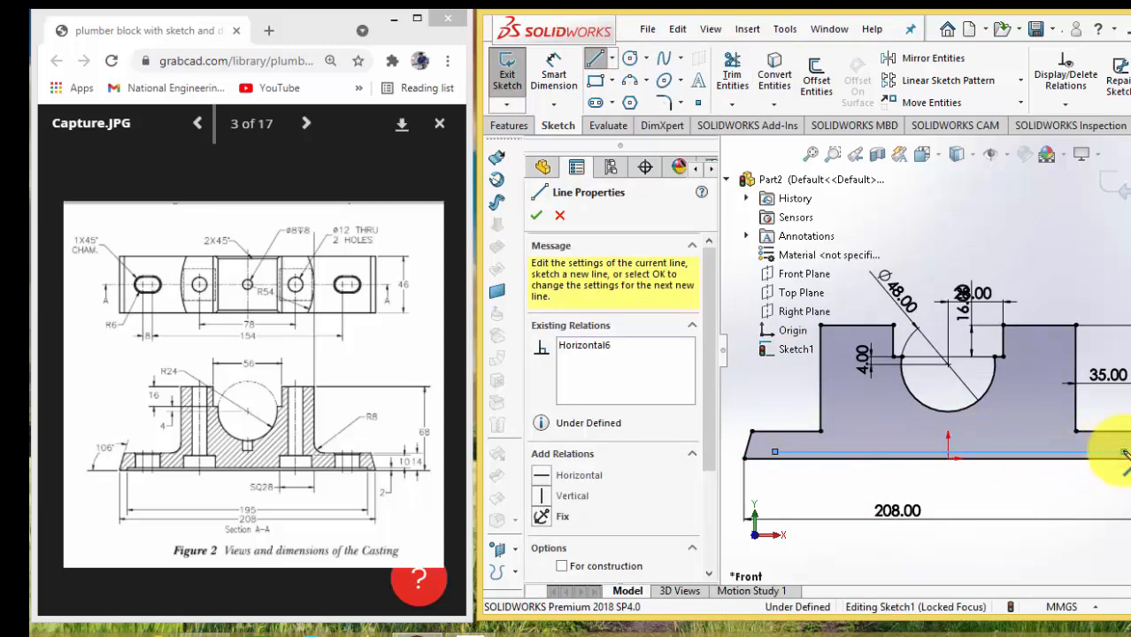
{"action": "scroll", "coordinate": [1120, 460], "scroll_direction": "down", "scroll_amount": 4}
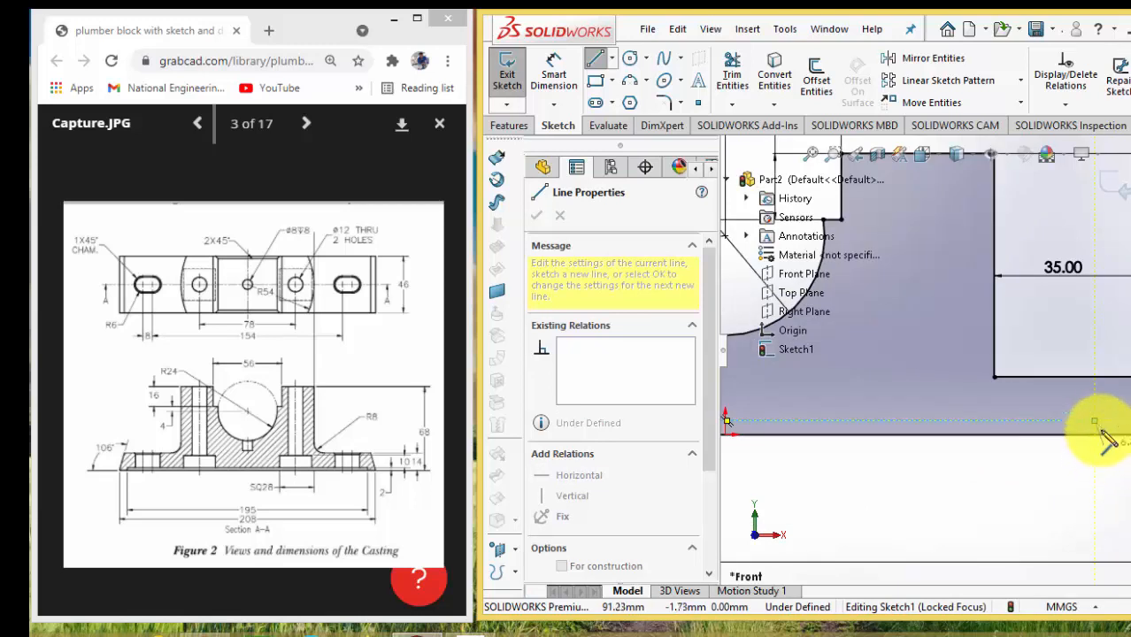
{"action": "left_click", "coordinate": [1095, 435]}
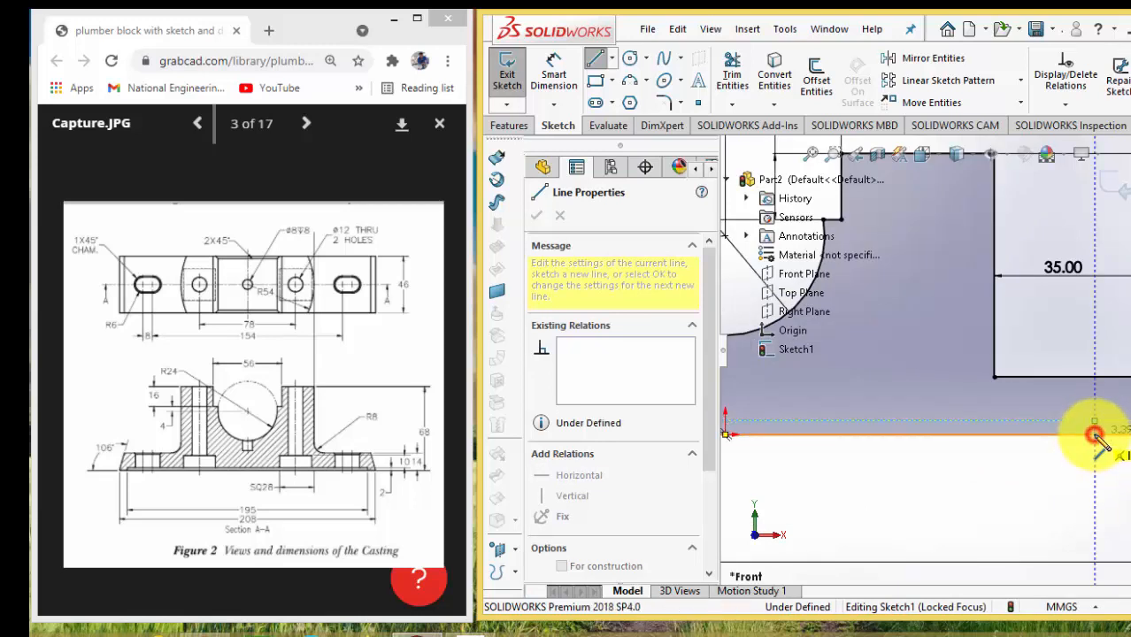
{"action": "scroll", "coordinate": [1095, 442], "scroll_direction": "up", "scroll_amount": 6}
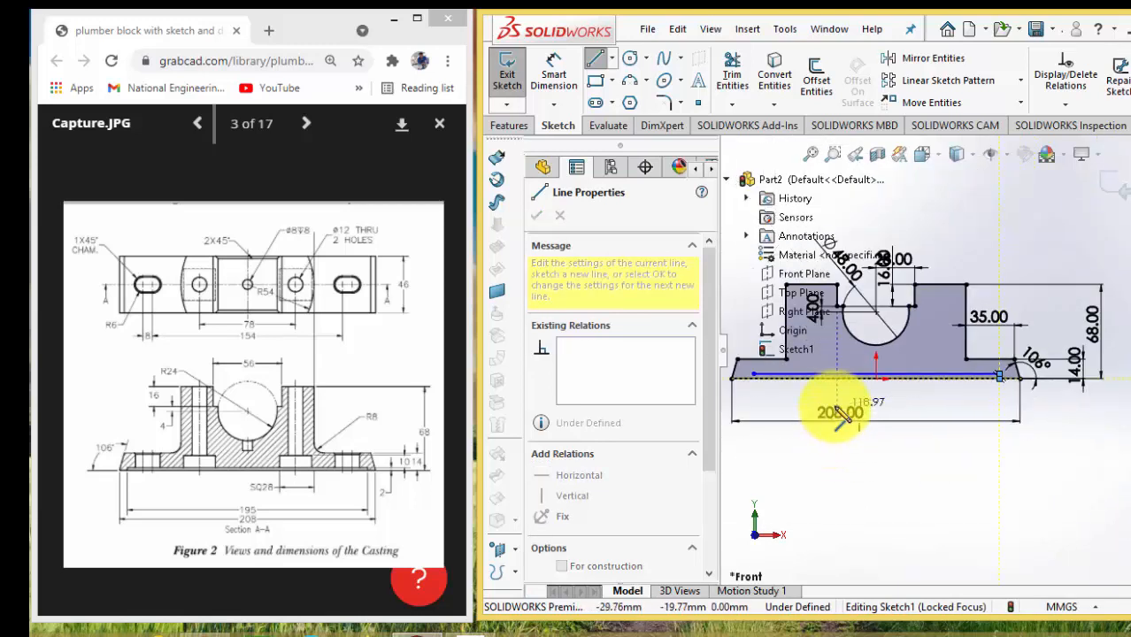
{"action": "key", "text": "Escape"}
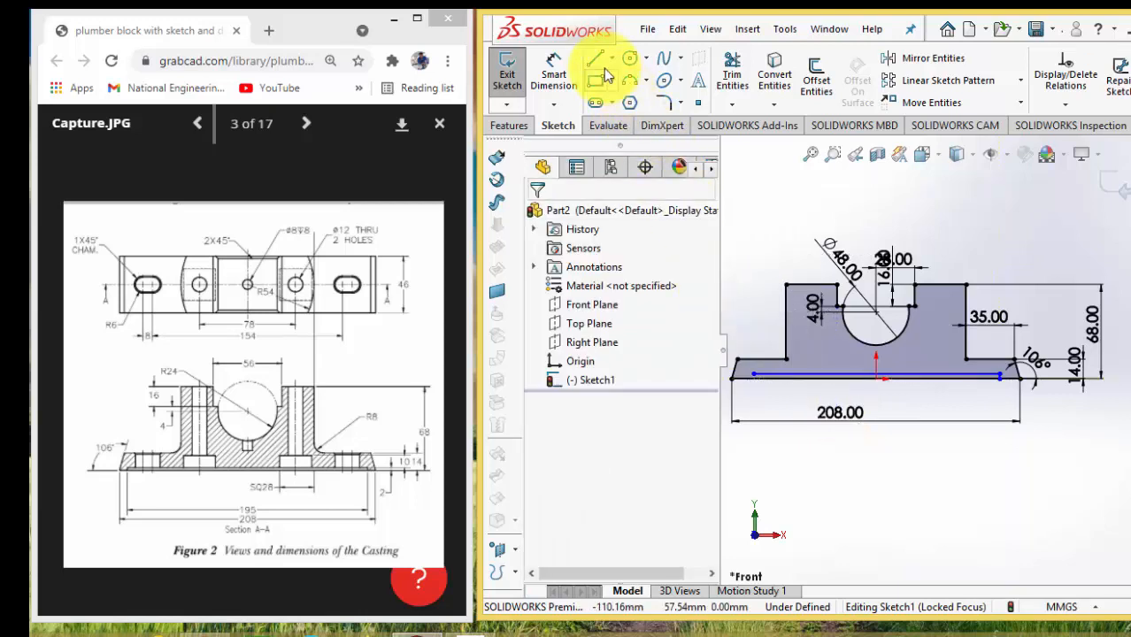
Sketch a vertical line about 3.4 mm long from the horizontal recess line's left end down to the base line
{"action": "left_click", "coordinate": [602, 65]}
{"action": "scroll", "coordinate": [752, 345], "scroll_direction": "down", "scroll_amount": 3}
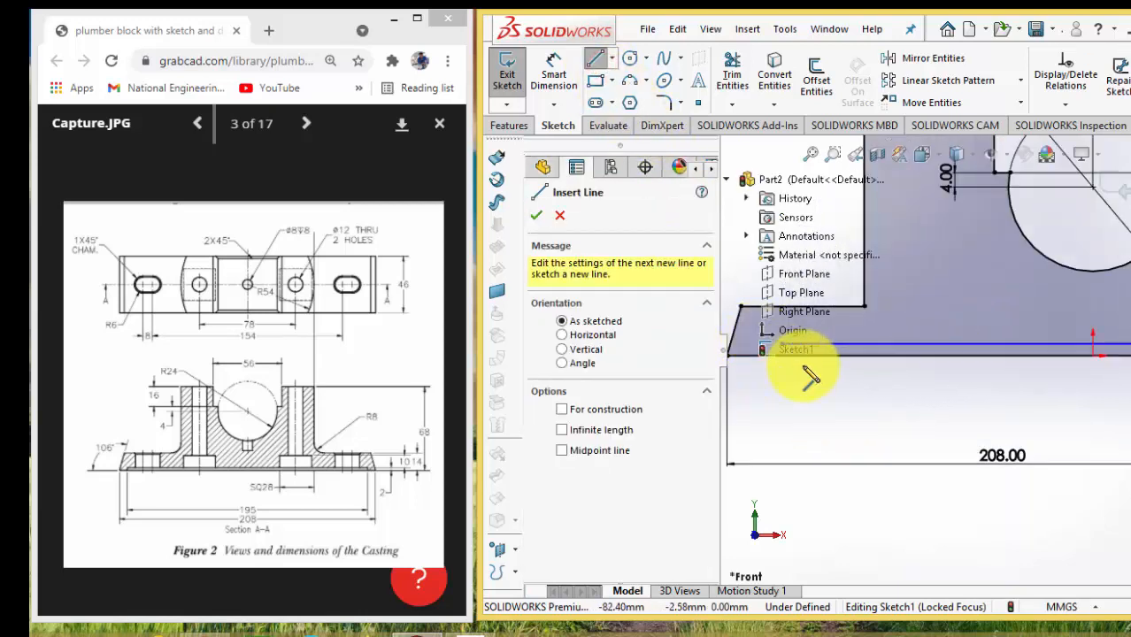
{"action": "scroll", "coordinate": [814, 363], "scroll_direction": "down", "scroll_amount": 3}
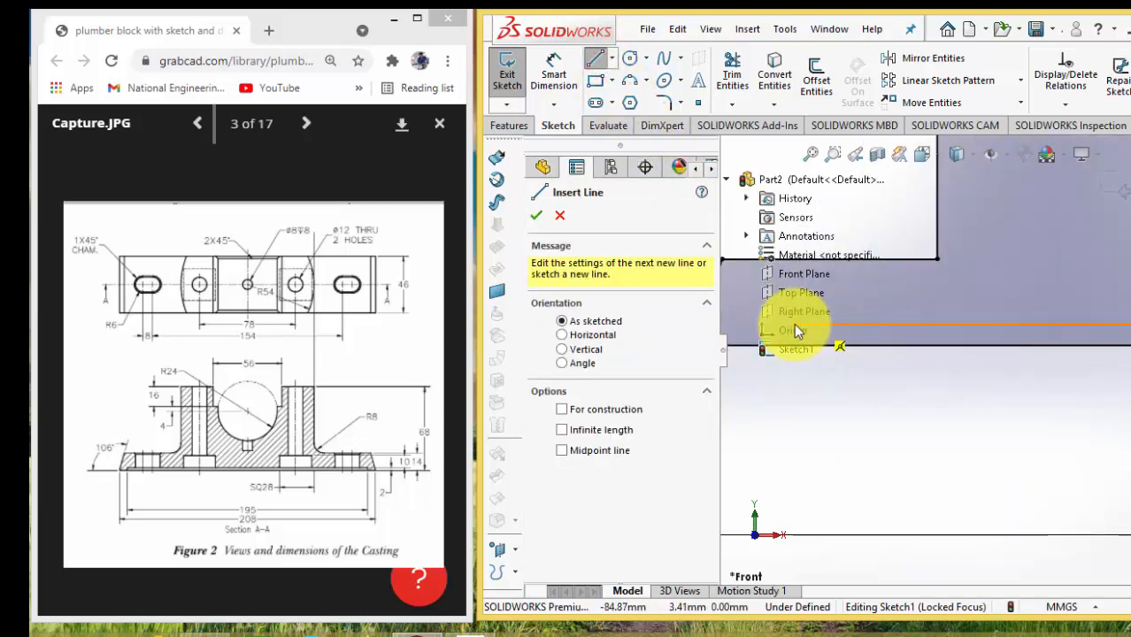
{"action": "scroll", "coordinate": [969, 382], "scroll_direction": "up", "scroll_amount": 6}
{"action": "scroll", "coordinate": [894, 356], "scroll_direction": "down", "scroll_amount": 6}
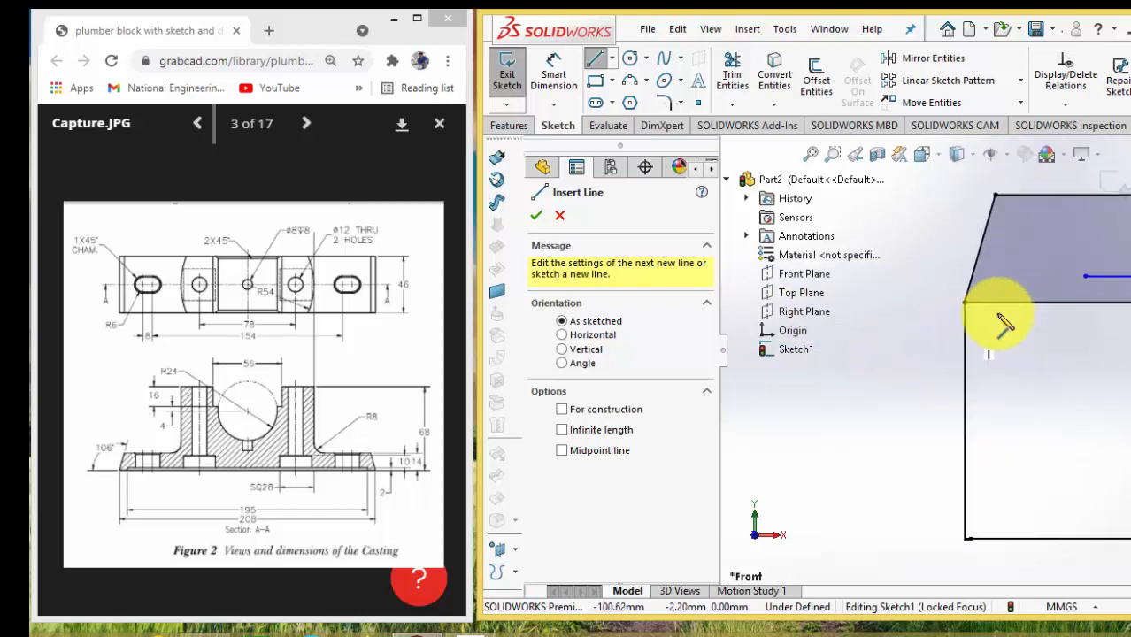
{"action": "scroll", "coordinate": [1099, 273], "scroll_direction": "up", "scroll_amount": 2}
{"action": "scroll", "coordinate": [1104, 273], "scroll_direction": "down", "scroll_amount": 2}
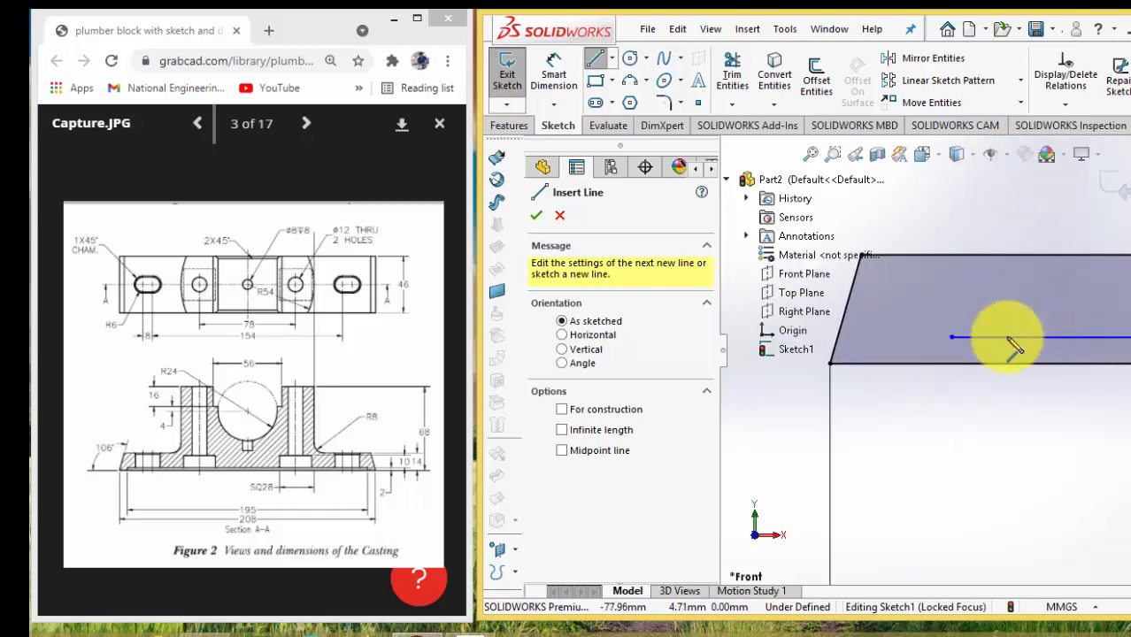
{"action": "left_click", "coordinate": [951, 337]}
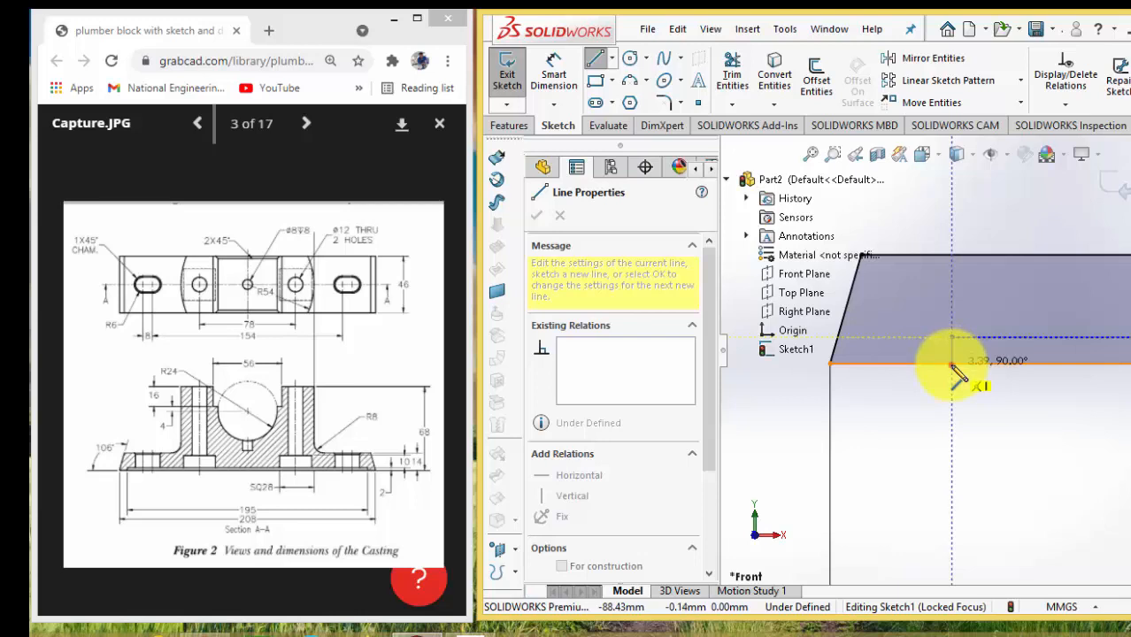
{"action": "left_click", "coordinate": [950, 369]}
{"action": "key", "text": "Escape"}
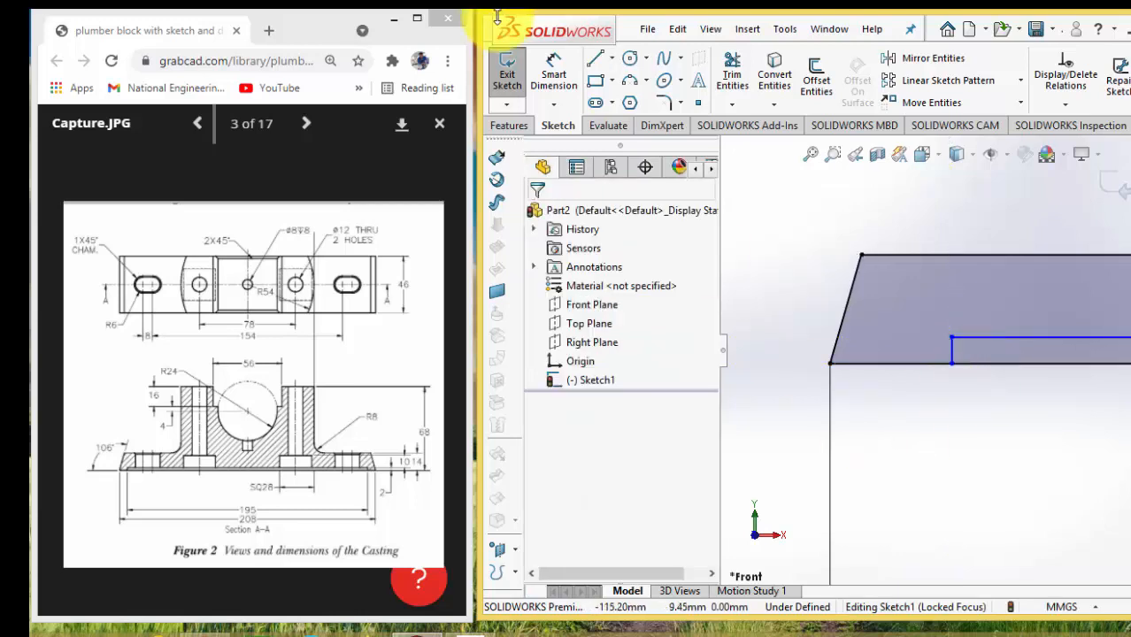
Trim the base line segment between the two short vertical lines to open the bottom recess
{"action": "left_click", "coordinate": [732, 75]}
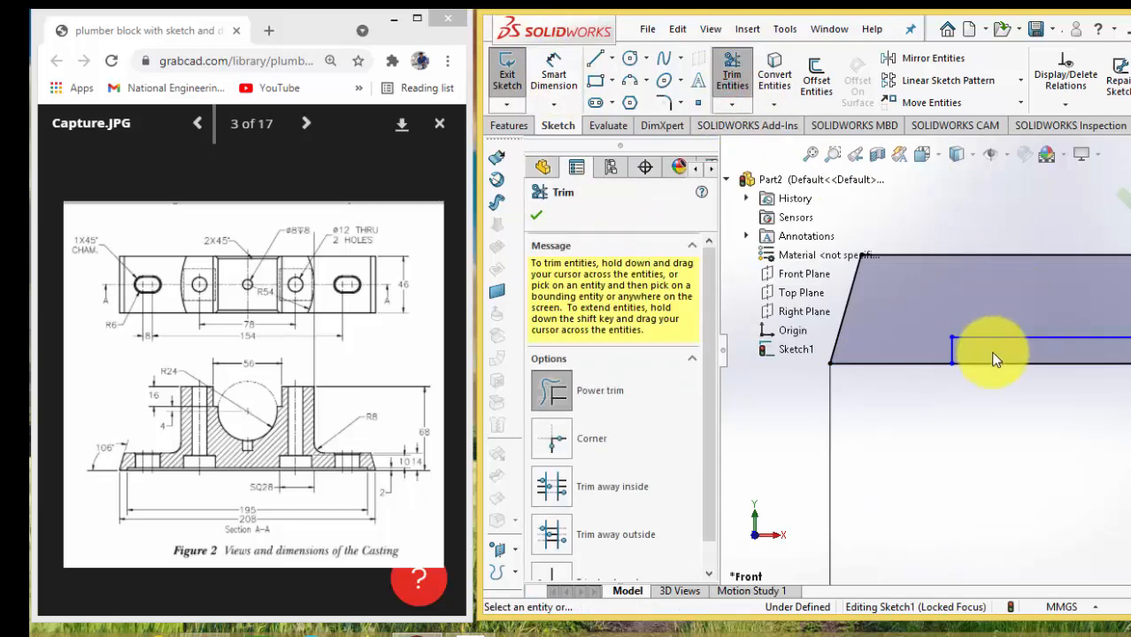
{"action": "left_click_drag", "start_coordinate": [992, 352], "coordinate": [992, 417]}
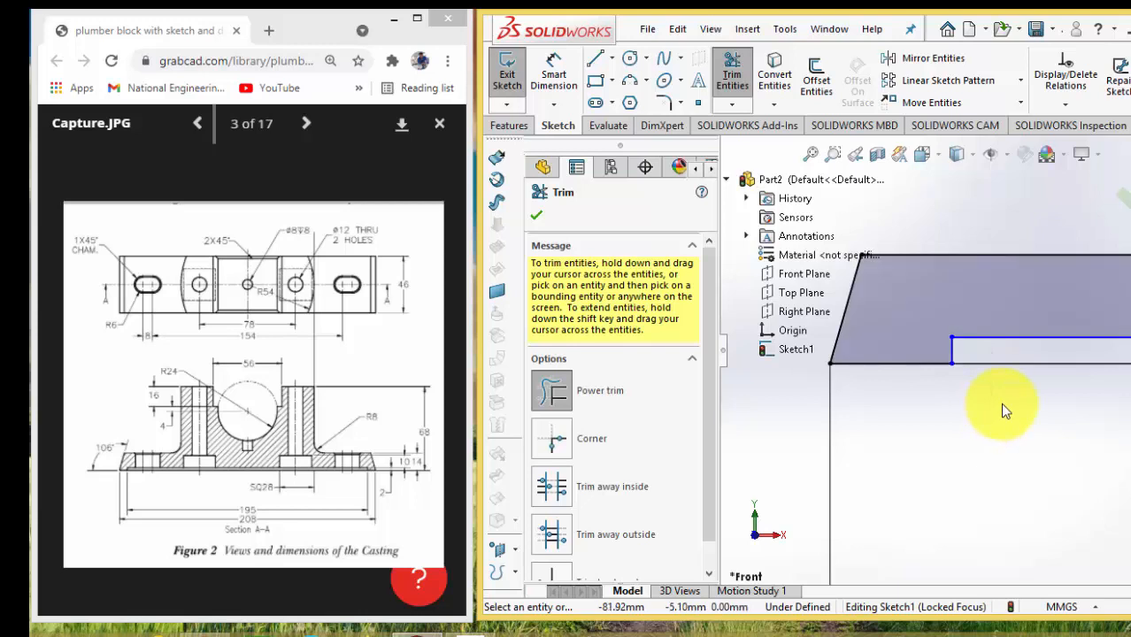
{"action": "scroll", "coordinate": [999, 405], "scroll_direction": "down", "scroll_amount": 3}
{"action": "scroll", "coordinate": [977, 384], "scroll_direction": "up", "scroll_amount": 3}
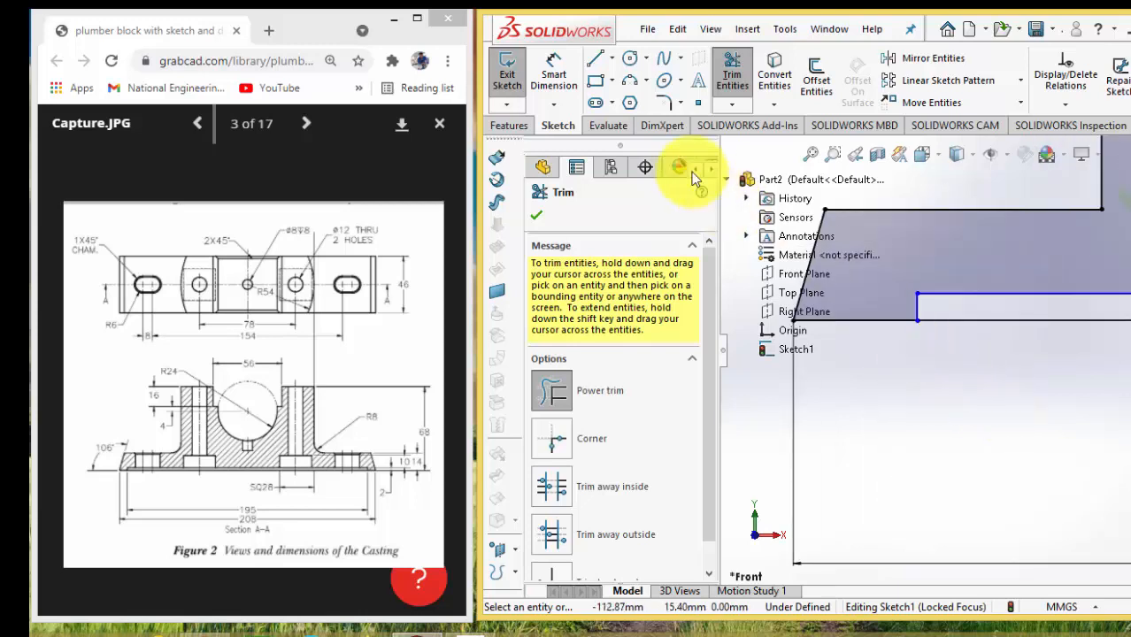
Dimension the short vertical line at the recess's left end to 2 mm
{"action": "left_click", "coordinate": [554, 73]}
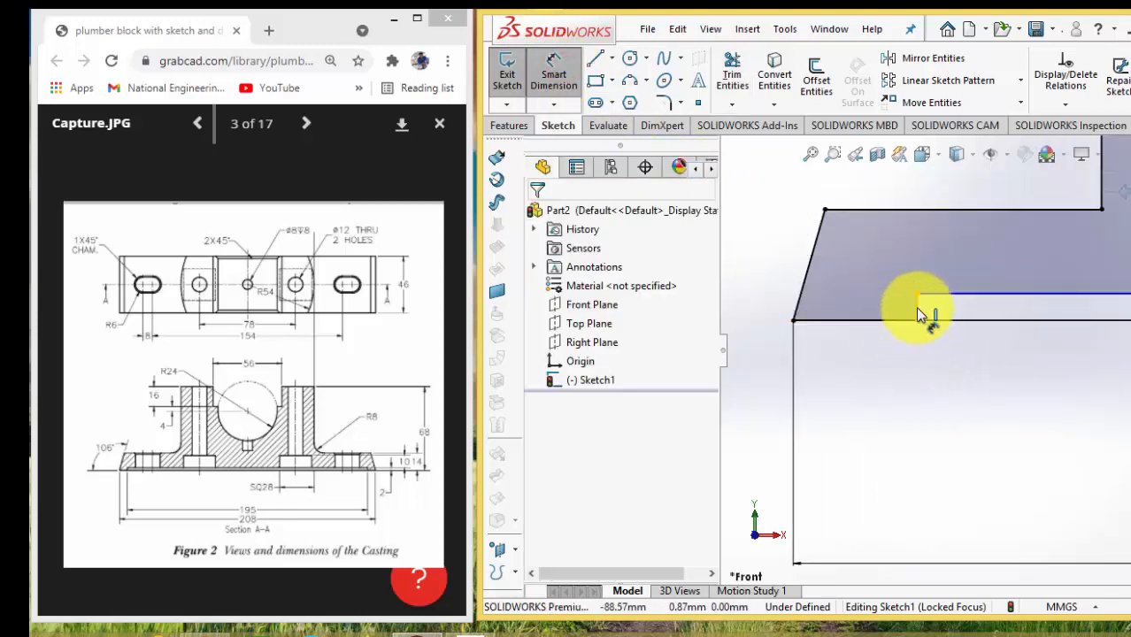
{"action": "left_click", "coordinate": [919, 310]}
{"action": "left_click", "coordinate": [902, 310]}
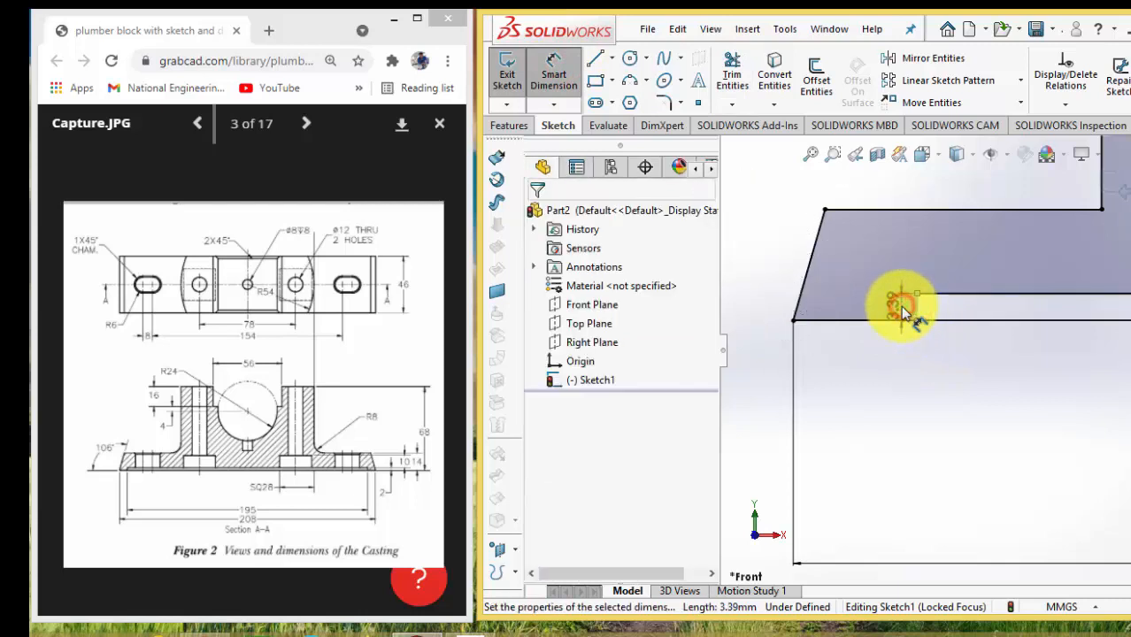
{"action": "type", "text": "2.00mm"}
{"action": "key", "text": "Return"}
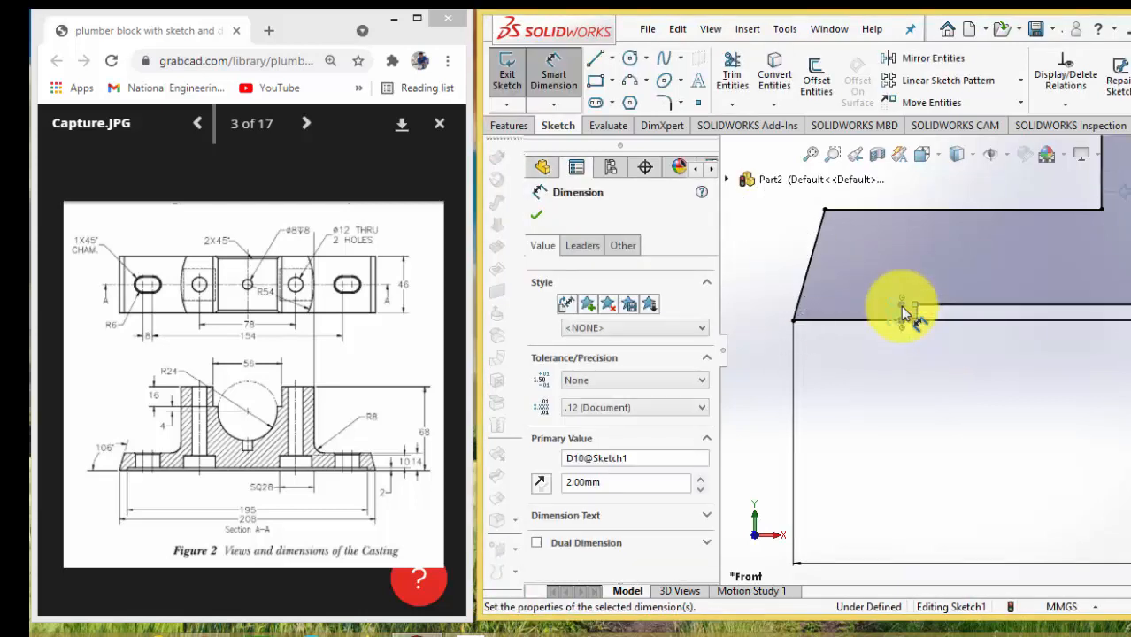
Dimension the horizontal recess line to 195 mm long
{"action": "left_click", "coordinate": [970, 308]}
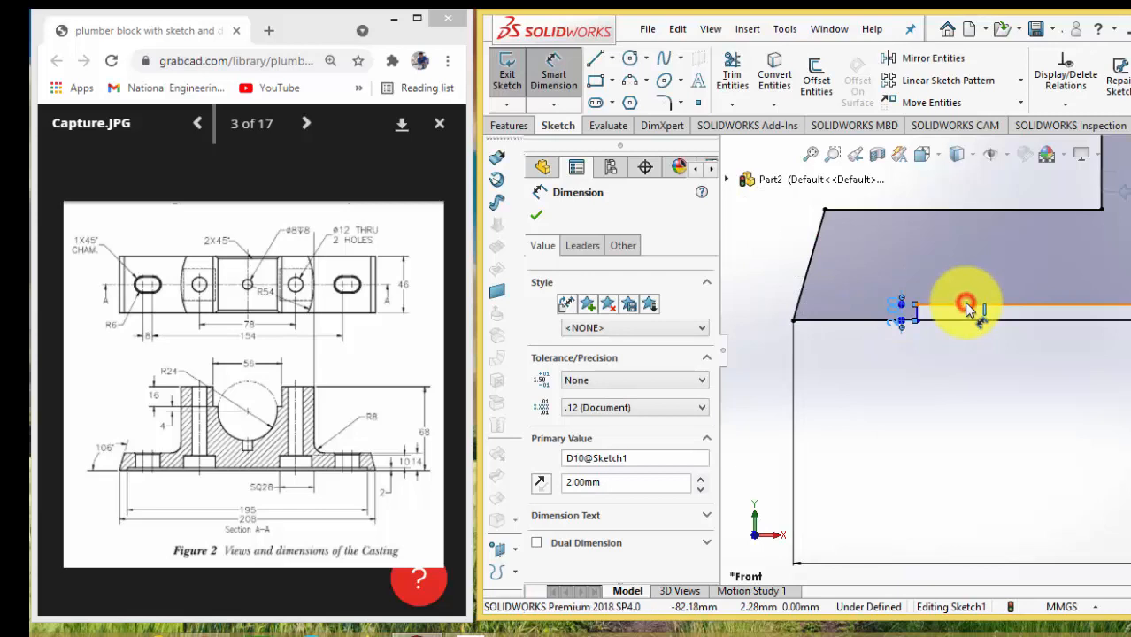
{"action": "left_click", "coordinate": [964, 369]}
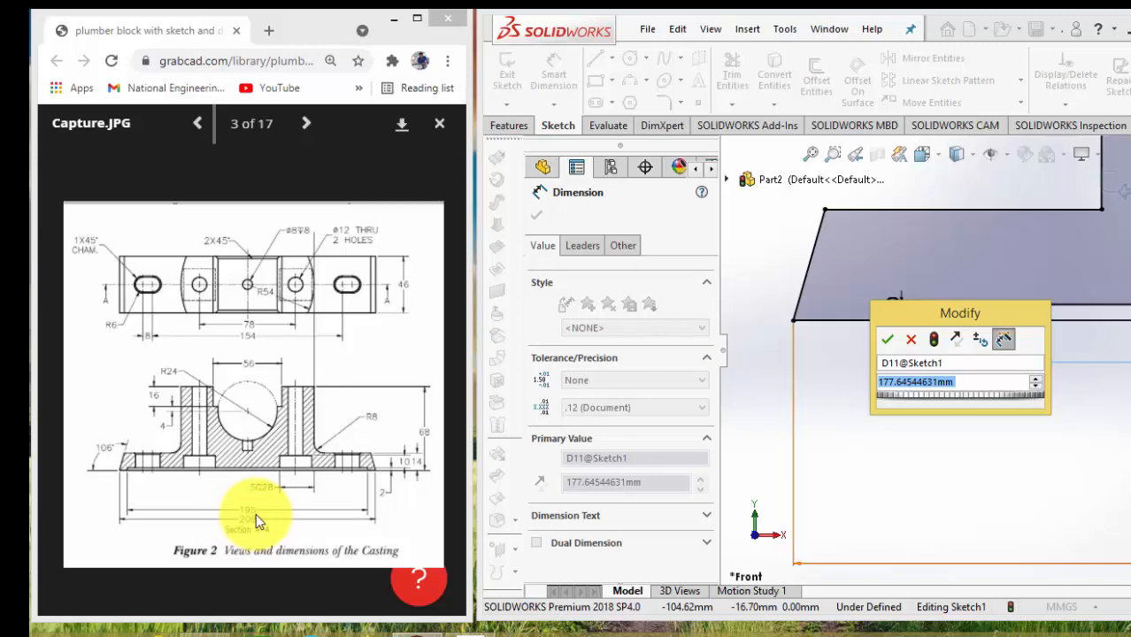
{"action": "type", "text": "195"}
{"action": "key", "text": "Return"}
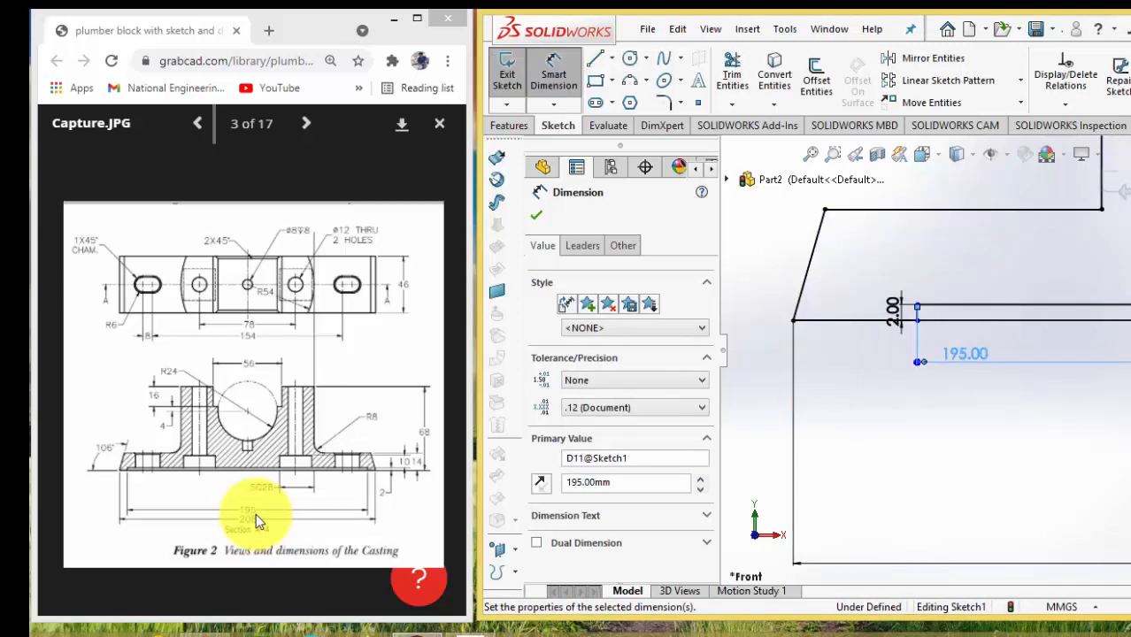
Examine where both ends of the recess line lie relative to the sloped ends of the base
{"action": "scroll", "coordinate": [942, 417], "scroll_direction": "up", "scroll_amount": 3}
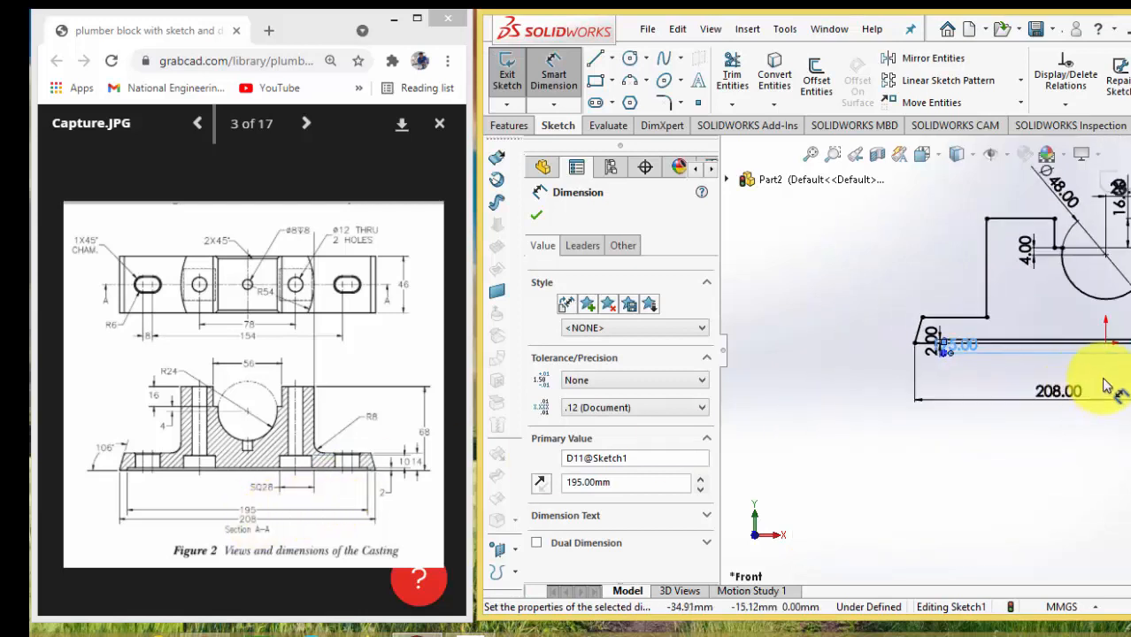
{"action": "scroll", "coordinate": [1108, 379], "scroll_direction": "up", "scroll_amount": 4}
{"action": "scroll", "coordinate": [1088, 371], "scroll_direction": "down", "scroll_amount": 5}
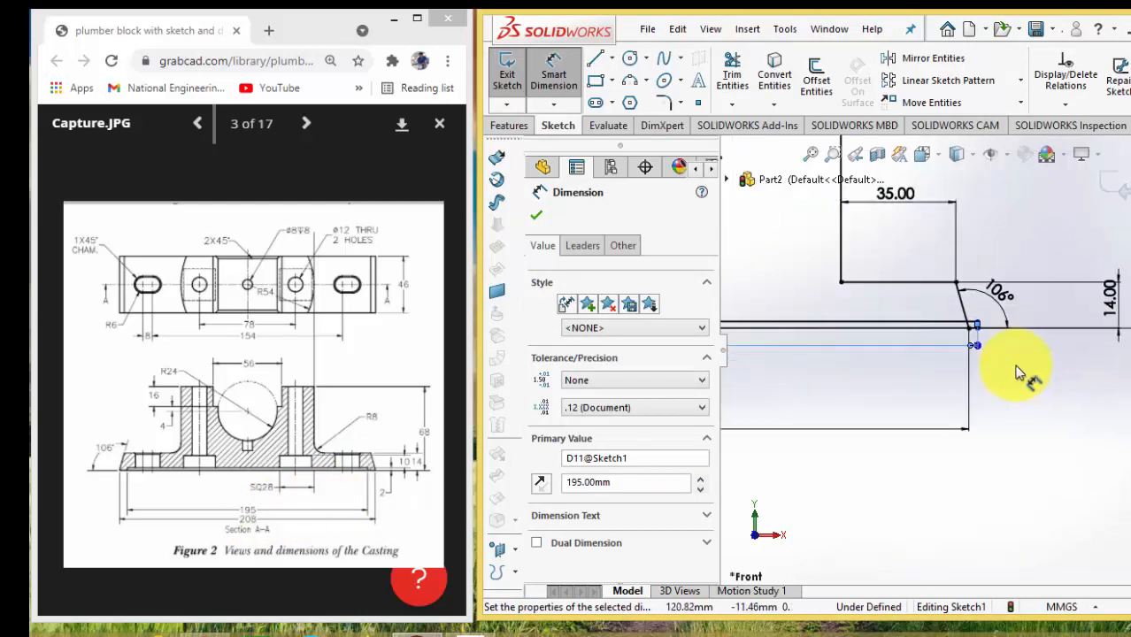
{"action": "scroll", "coordinate": [1001, 354], "scroll_direction": "down", "scroll_amount": 3}
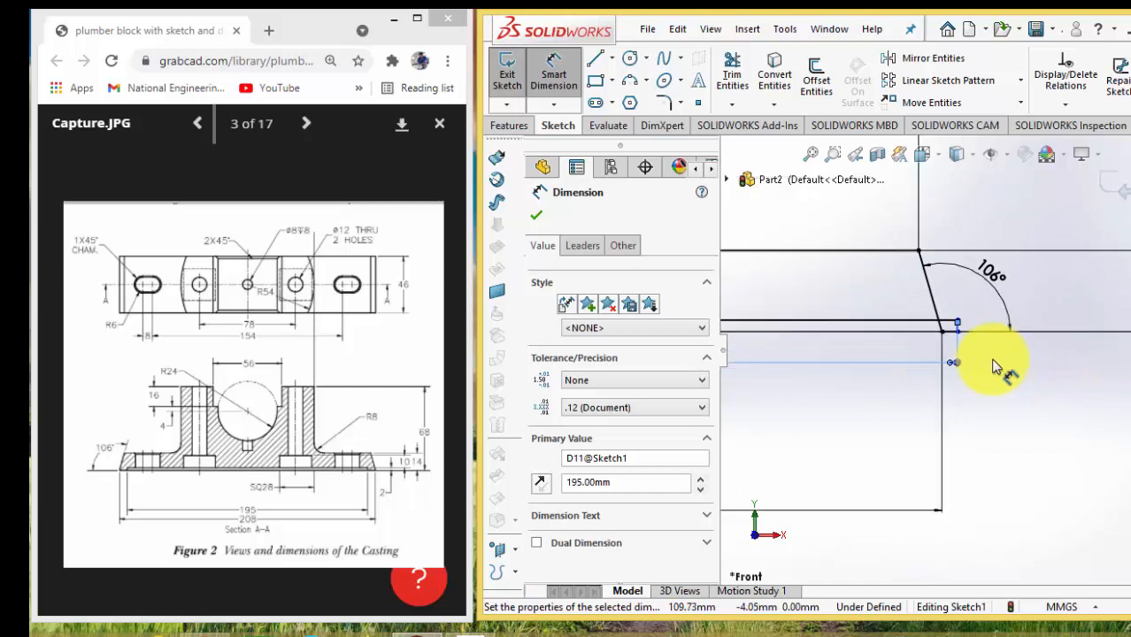
{"action": "scroll", "coordinate": [996, 367], "scroll_direction": "up", "scroll_amount": 1}
{"action": "scroll", "coordinate": [983, 364], "scroll_direction": "up", "scroll_amount": 4}
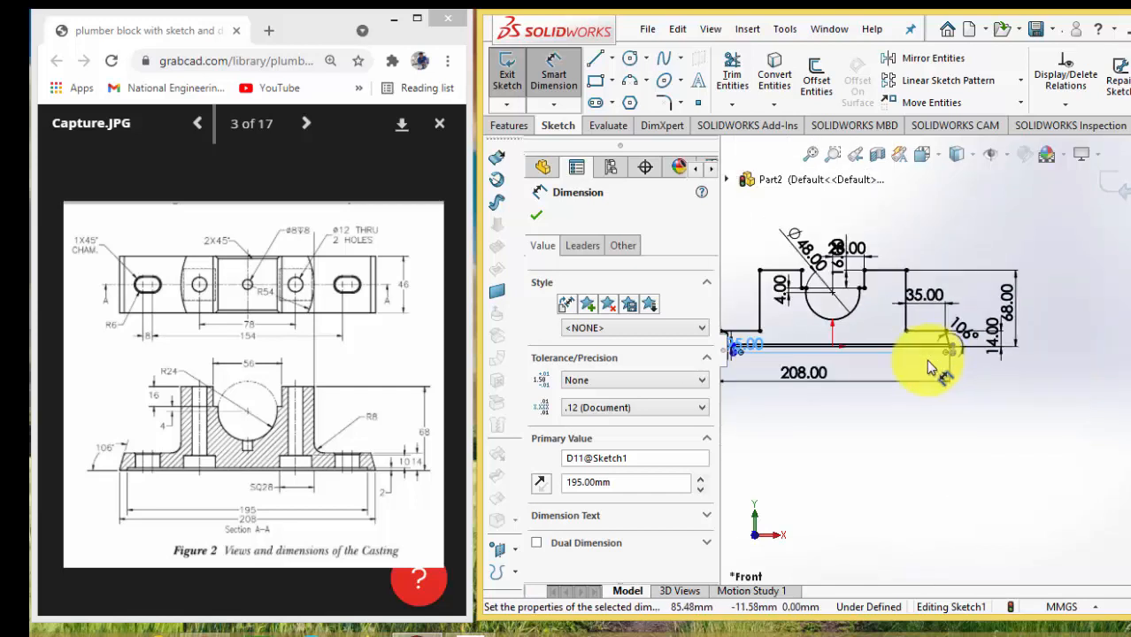
{"action": "scroll", "coordinate": [899, 345], "scroll_direction": "down", "scroll_amount": 5}
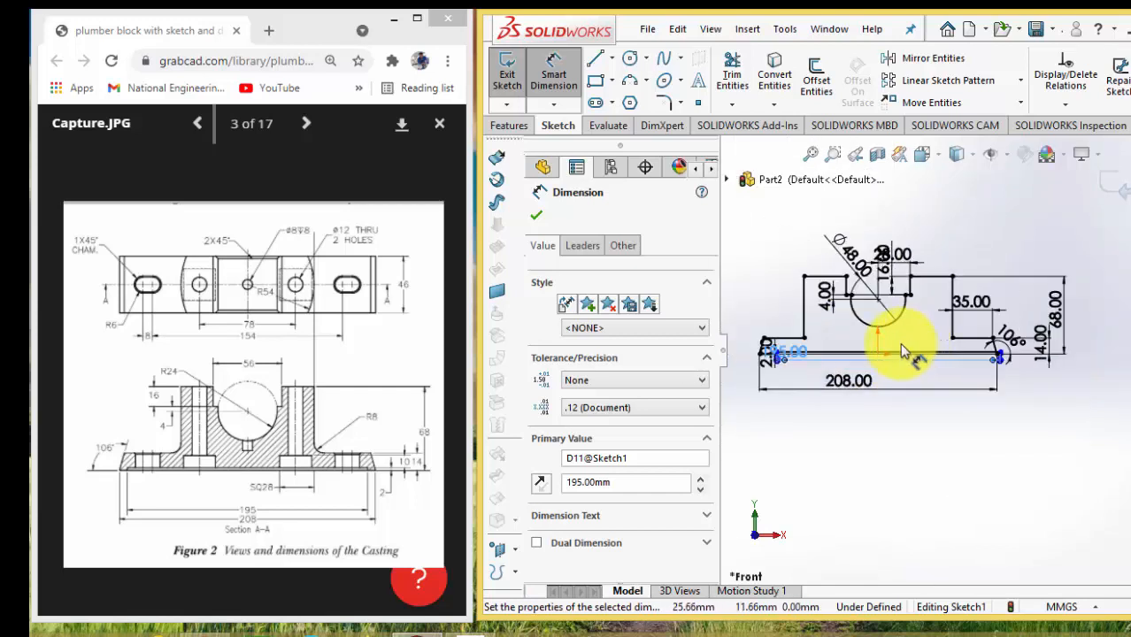
{"action": "scroll", "coordinate": [1036, 353], "scroll_direction": "up", "scroll_amount": 5}
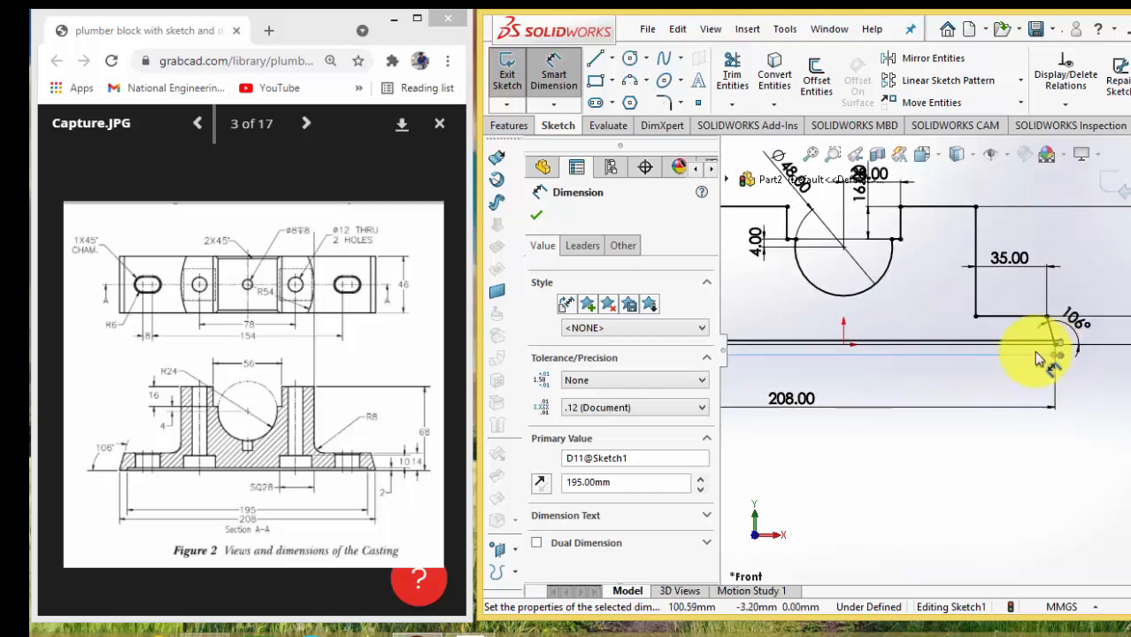
{"action": "scroll", "coordinate": [787, 334], "scroll_direction": "down", "scroll_amount": 6}
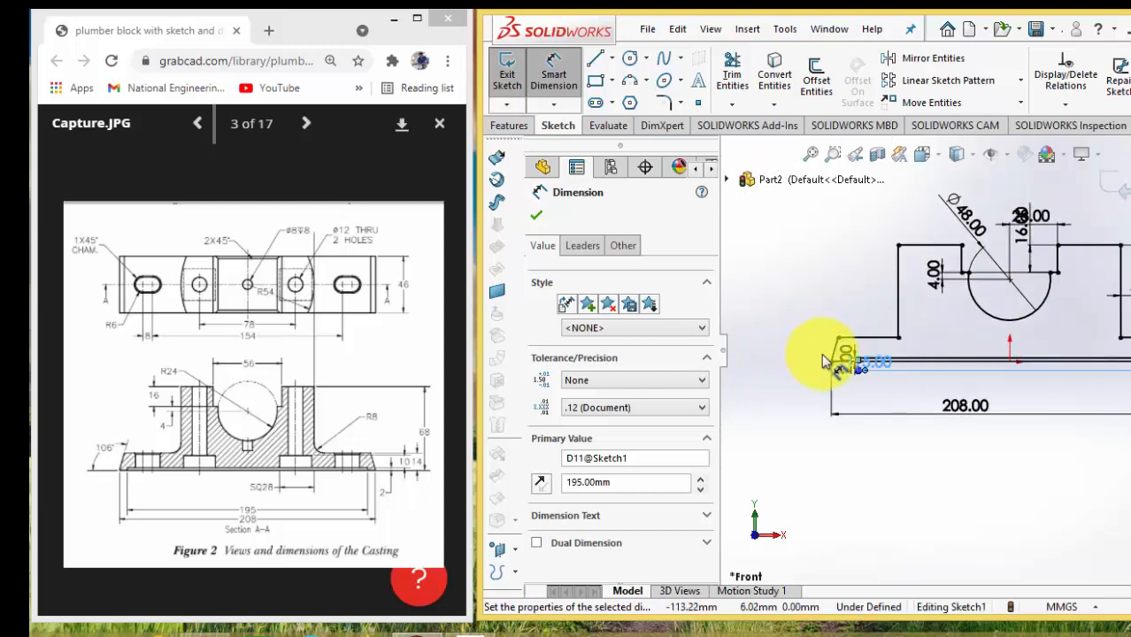
Shift the recess line sideways by moving its upper left endpoint to about X -95.8 mm
{"action": "key", "text": "Escape"}
{"action": "scroll", "coordinate": [922, 367], "scroll_direction": "down", "scroll_amount": 2}
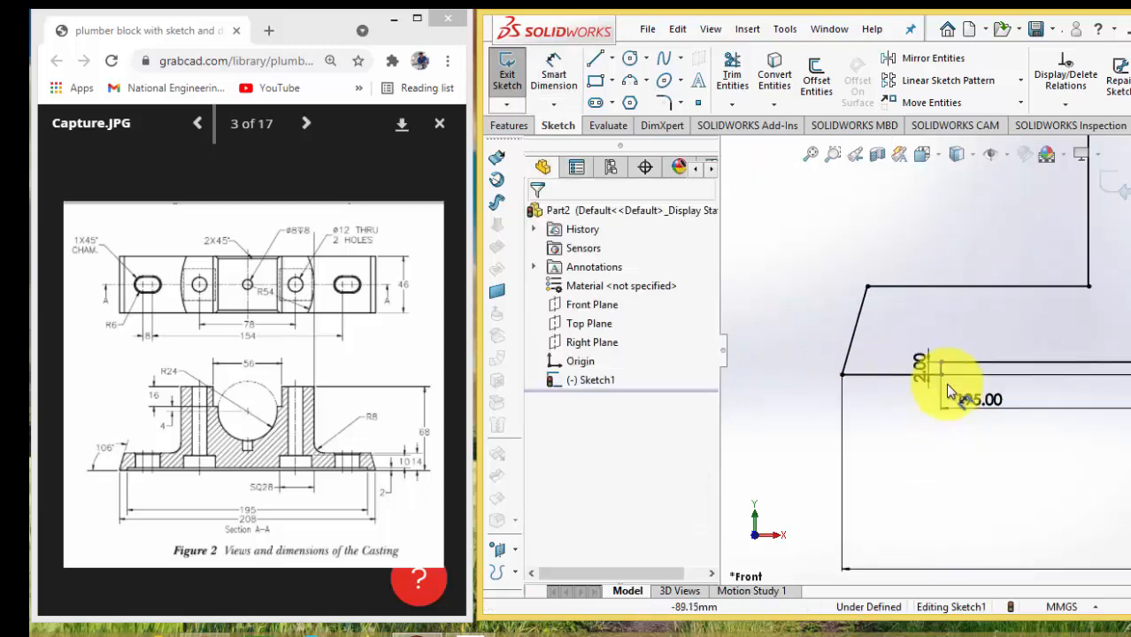
{"action": "left_click", "coordinate": [940, 366]}
{"action": "left_click_drag", "start_coordinate": [940, 367], "coordinate": [893, 365]}
{"action": "scroll", "coordinate": [990, 365], "scroll_direction": "down", "scroll_amount": 4}
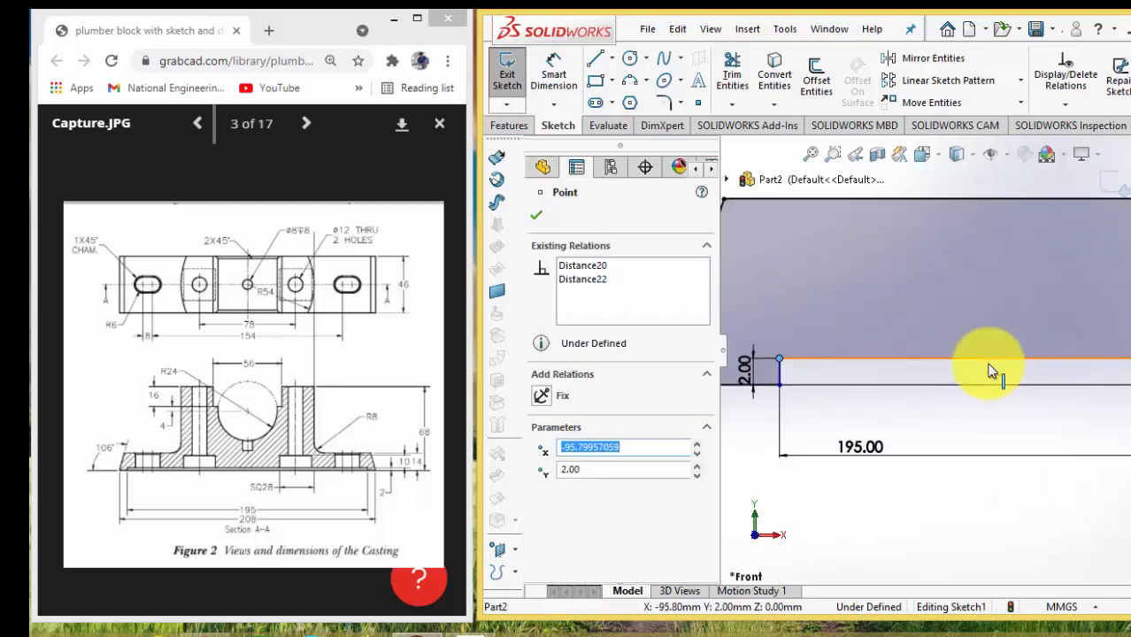
{"action": "scroll", "coordinate": [991, 365], "scroll_direction": "up", "scroll_amount": 6}
{"action": "scroll", "coordinate": [1027, 349], "scroll_direction": "up", "scroll_amount": 4}
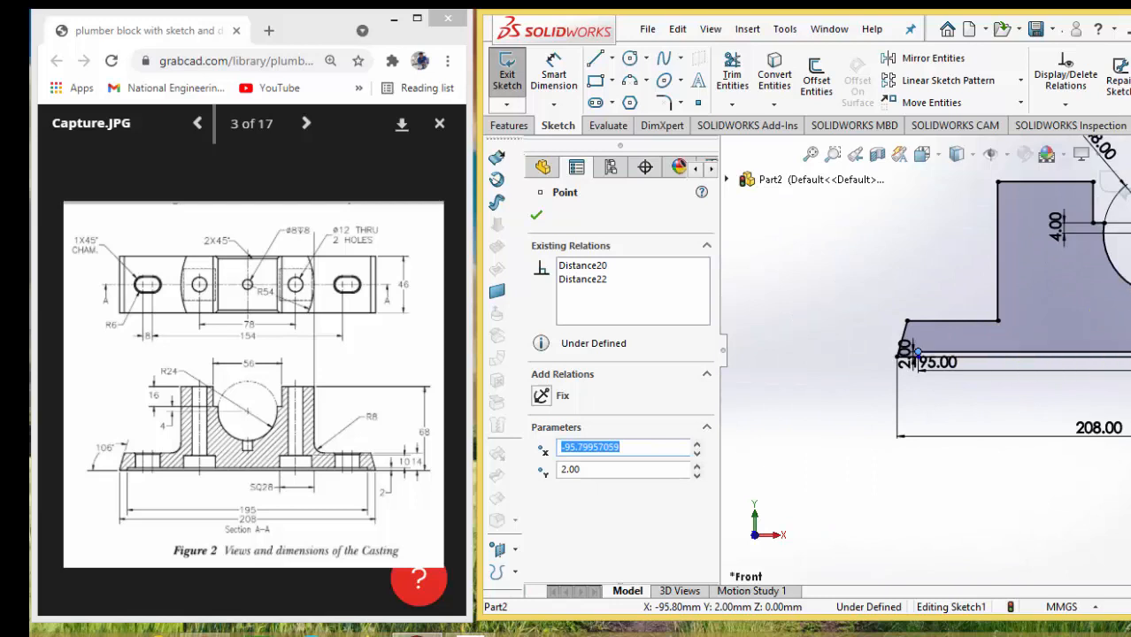
{"action": "scroll", "coordinate": [1055, 358], "scroll_direction": "down", "scroll_amount": 3}
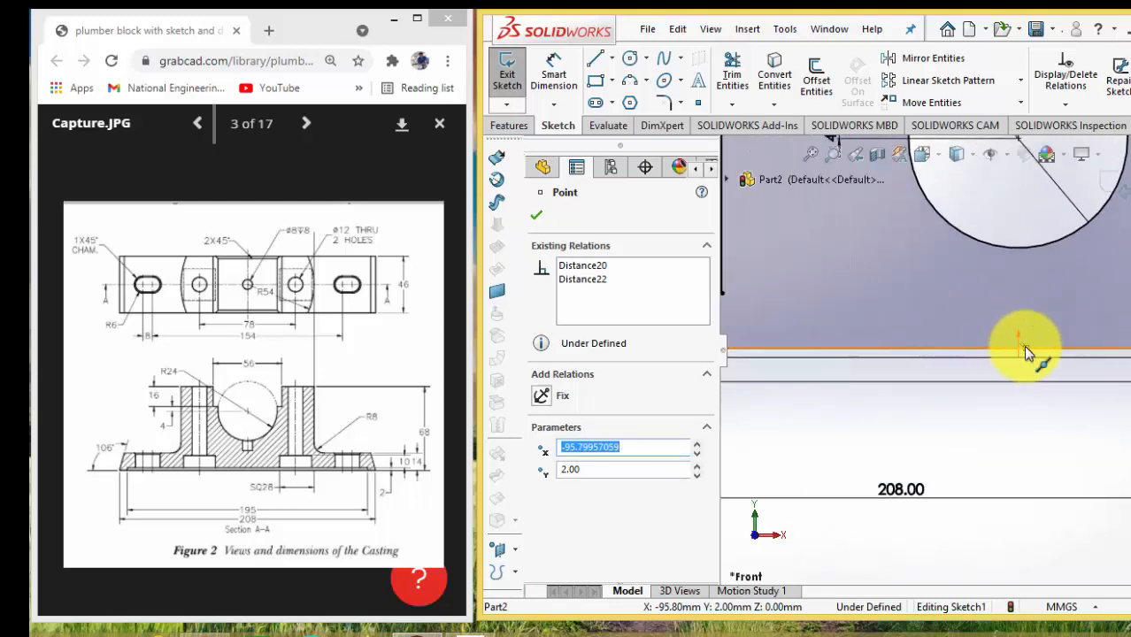
Add a vertical relation between the recess line's midpoint and the origin to centre the recess
{"action": "key", "text": "Escape"}
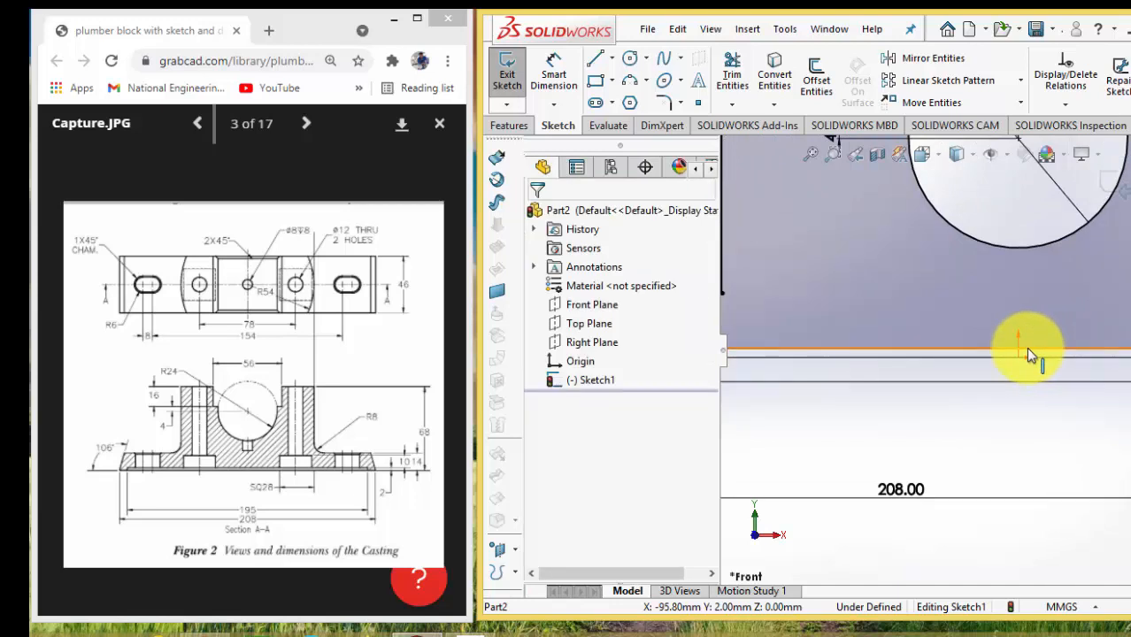
{"action": "left_click", "coordinate": [1024, 349]}
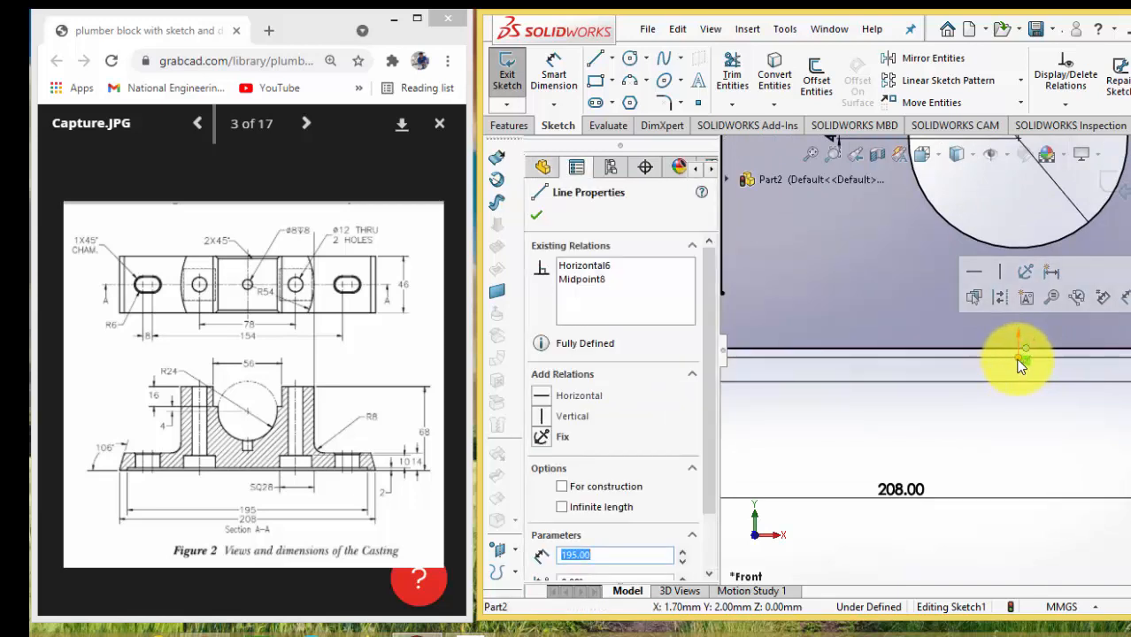
{"action": "left_click", "coordinate": [1022, 356]}
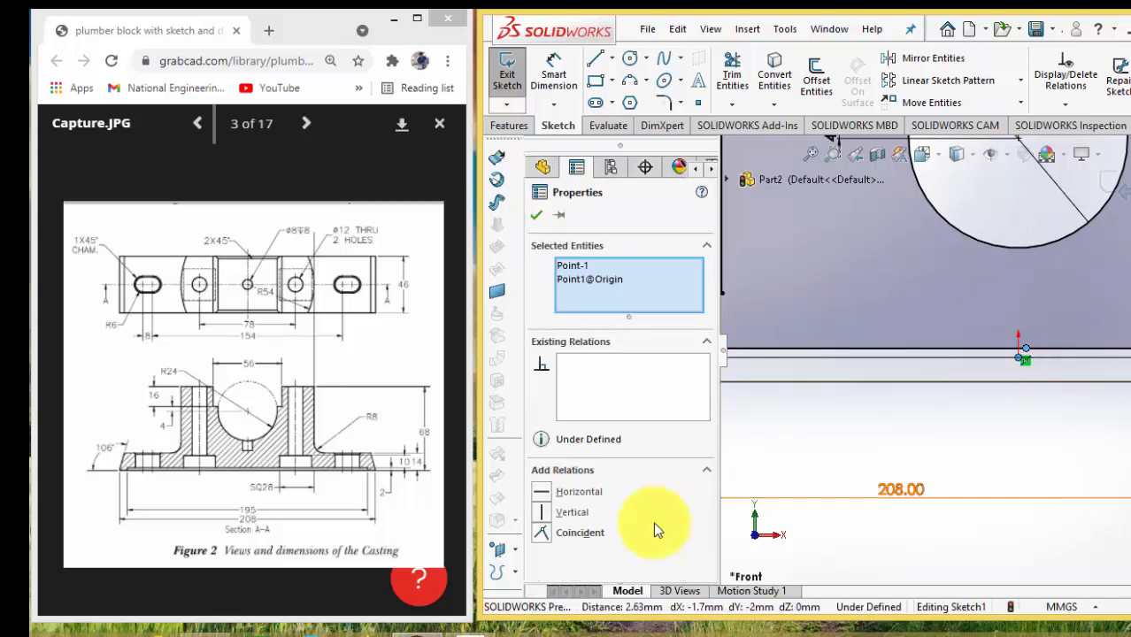
{"action": "left_click", "coordinate": [559, 515]}
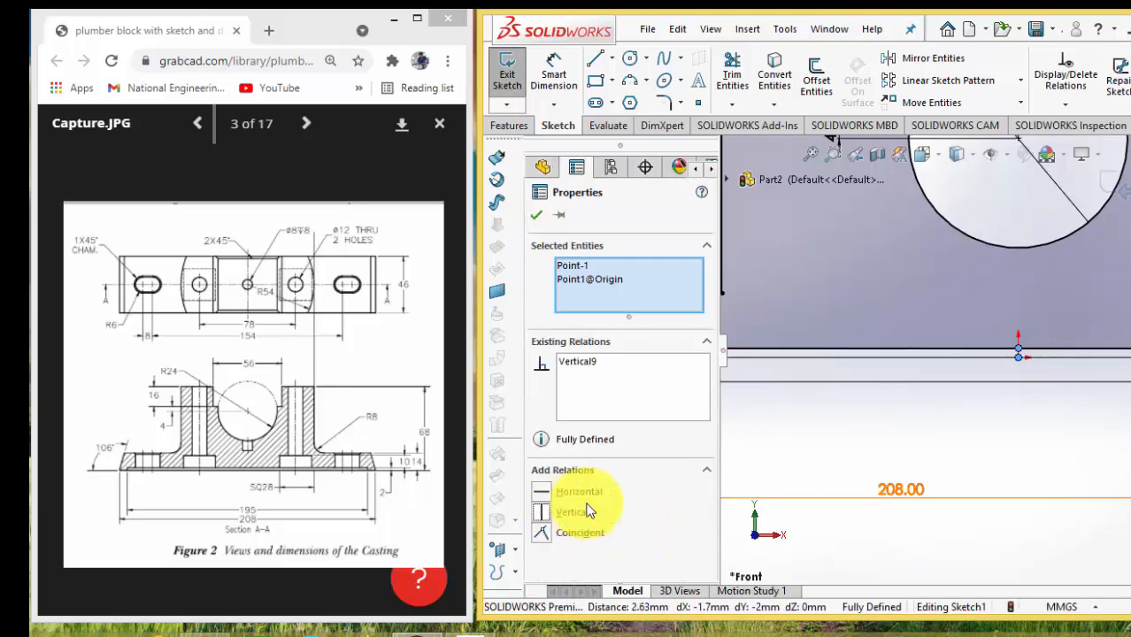
Extrude the completed profile as a boss with a depth of 46 mm using the Mid Plane end condition
{"action": "key", "text": "f"}
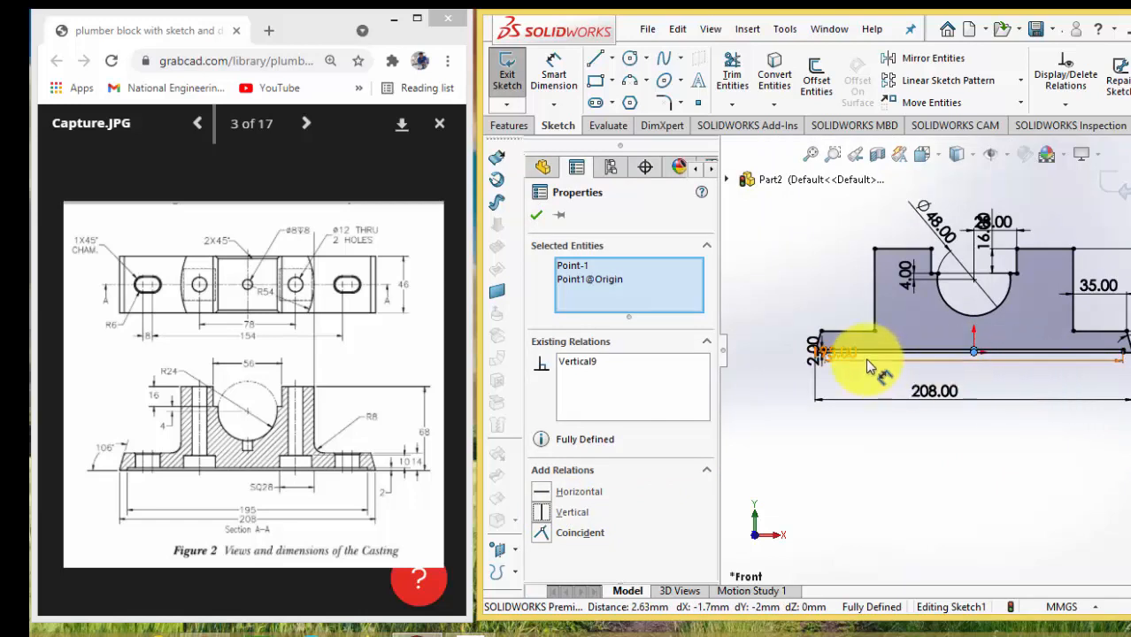
{"action": "scroll", "coordinate": [871, 367], "scroll_direction": "down", "scroll_amount": 2}
{"action": "scroll", "coordinate": [870, 363], "scroll_direction": "down", "scroll_amount": 2}
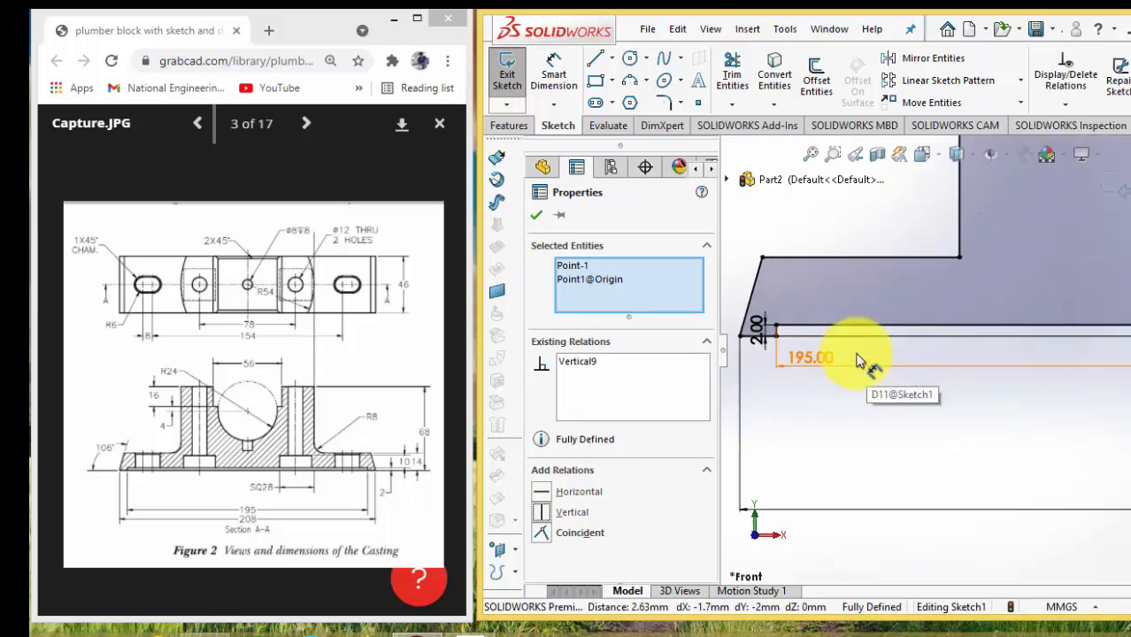
{"action": "scroll", "coordinate": [858, 355], "scroll_direction": "up", "scroll_amount": 3}
{"action": "scroll", "coordinate": [858, 358], "scroll_direction": "up", "scroll_amount": 2}
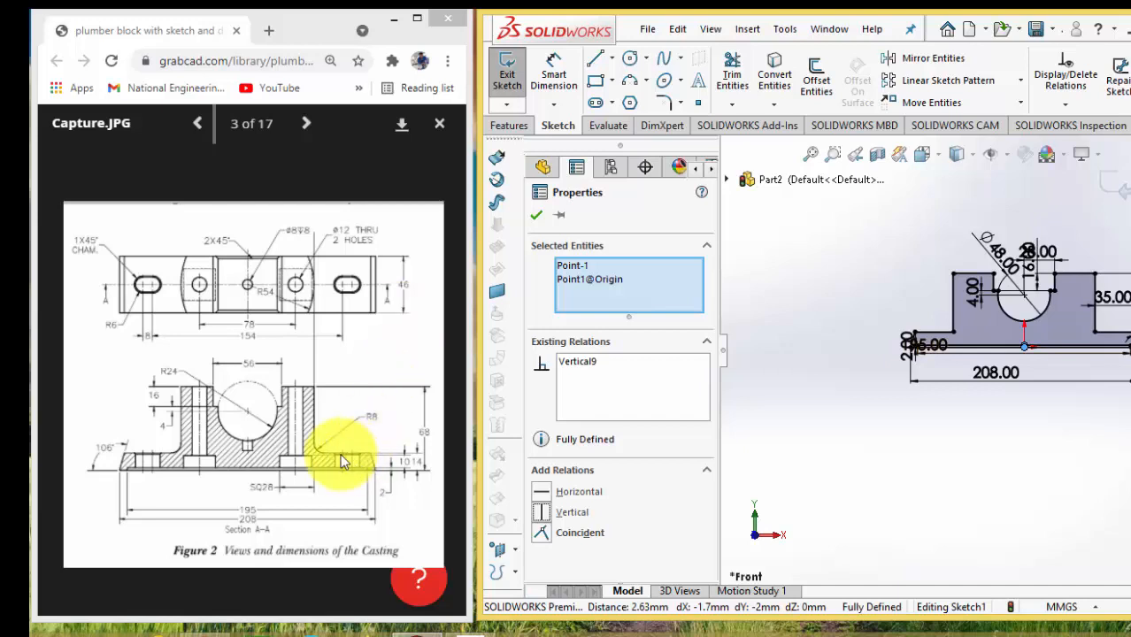
{"action": "left_click", "coordinate": [522, 127]}
{"action": "left_click", "coordinate": [516, 78]}
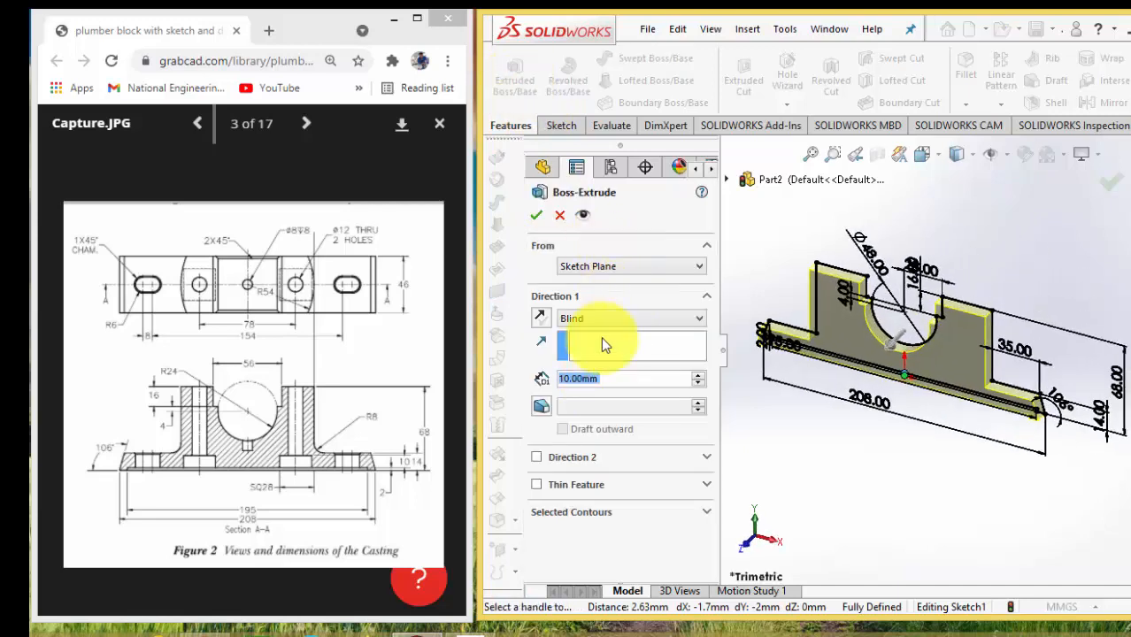
{"action": "type", "text": "45"}
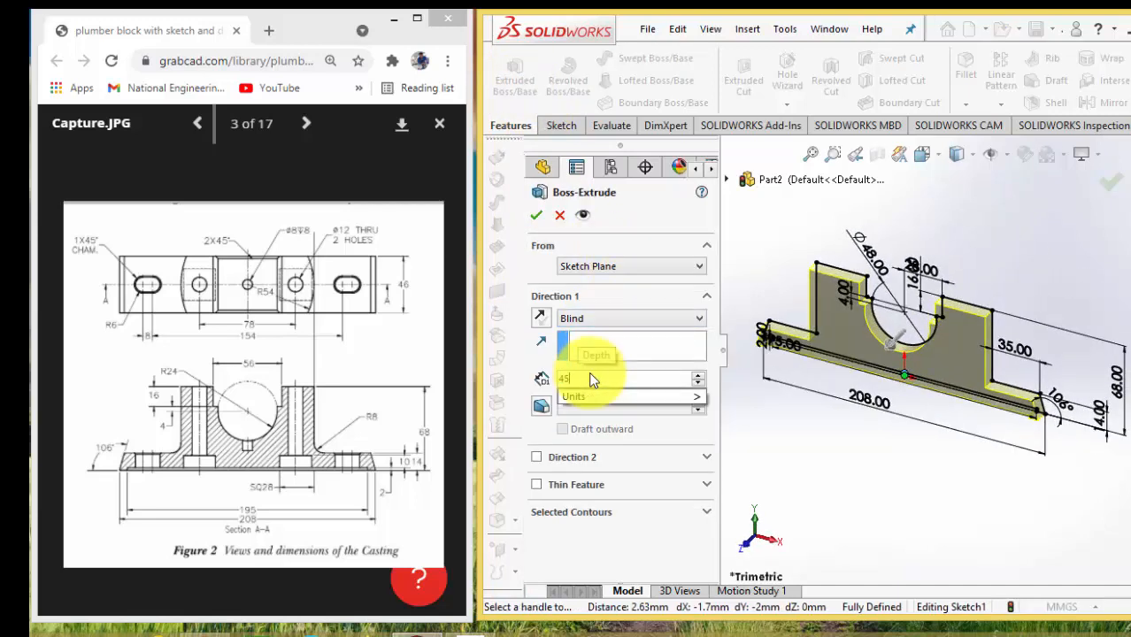
{"action": "key", "text": "BackSpace"}
{"action": "type", "text": "6"}
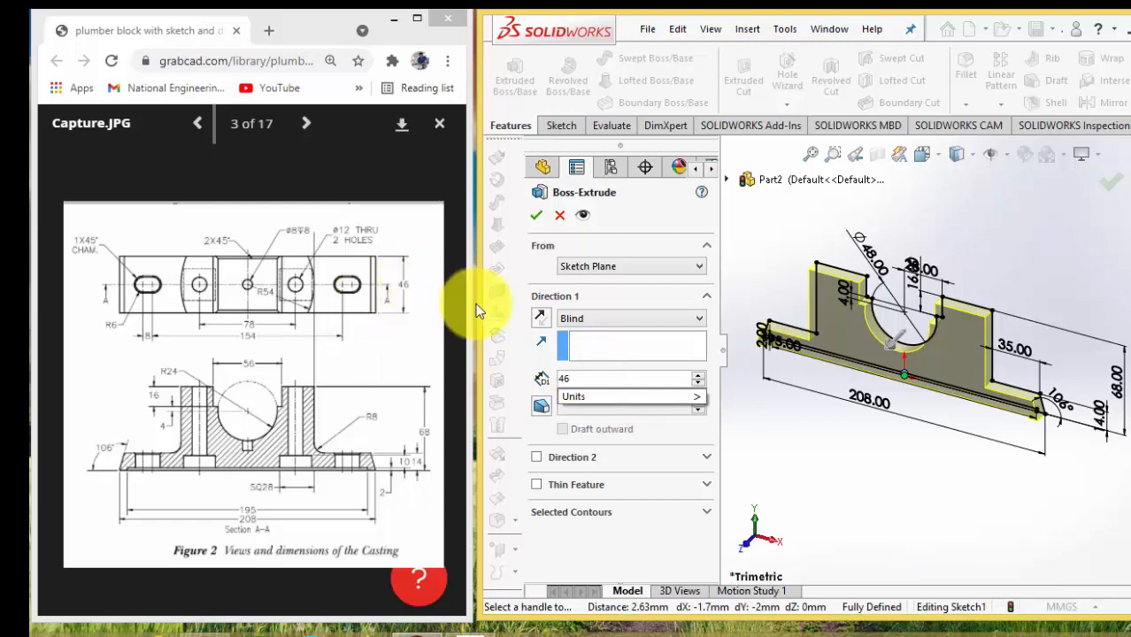
{"action": "left_click", "coordinate": [588, 318]}
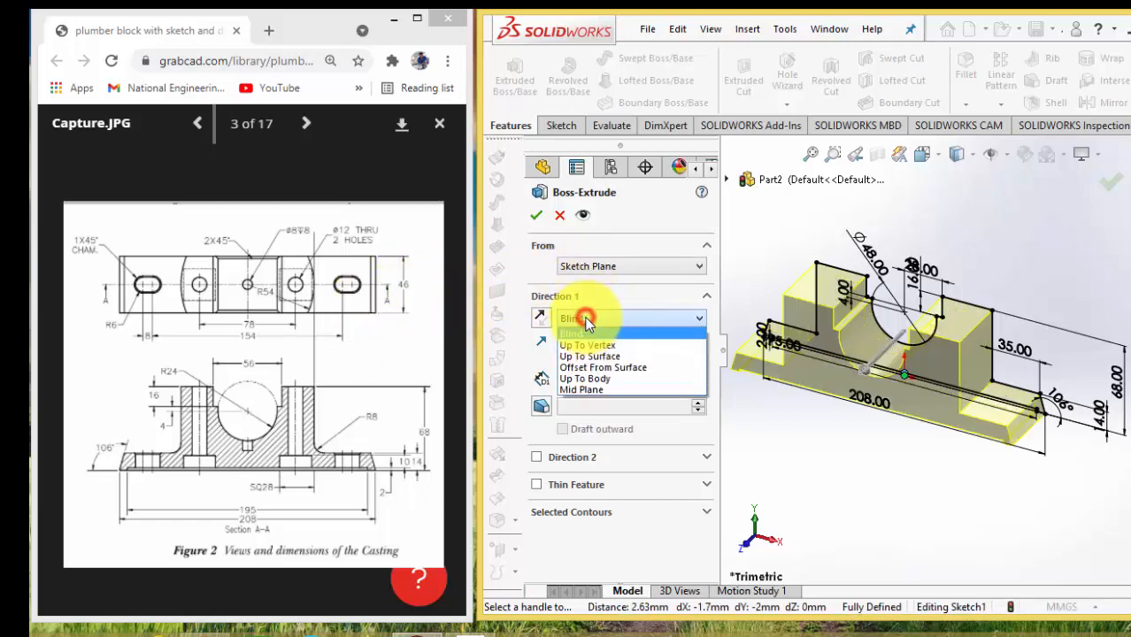
{"action": "left_click", "coordinate": [598, 389]}
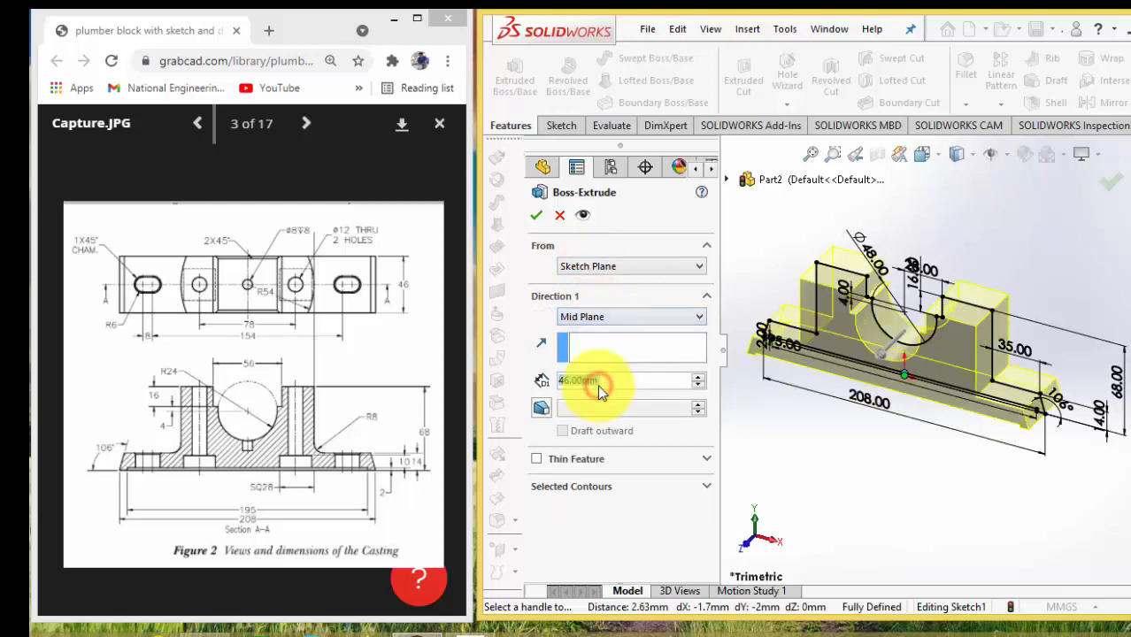
{"action": "left_click", "coordinate": [1101, 181]}
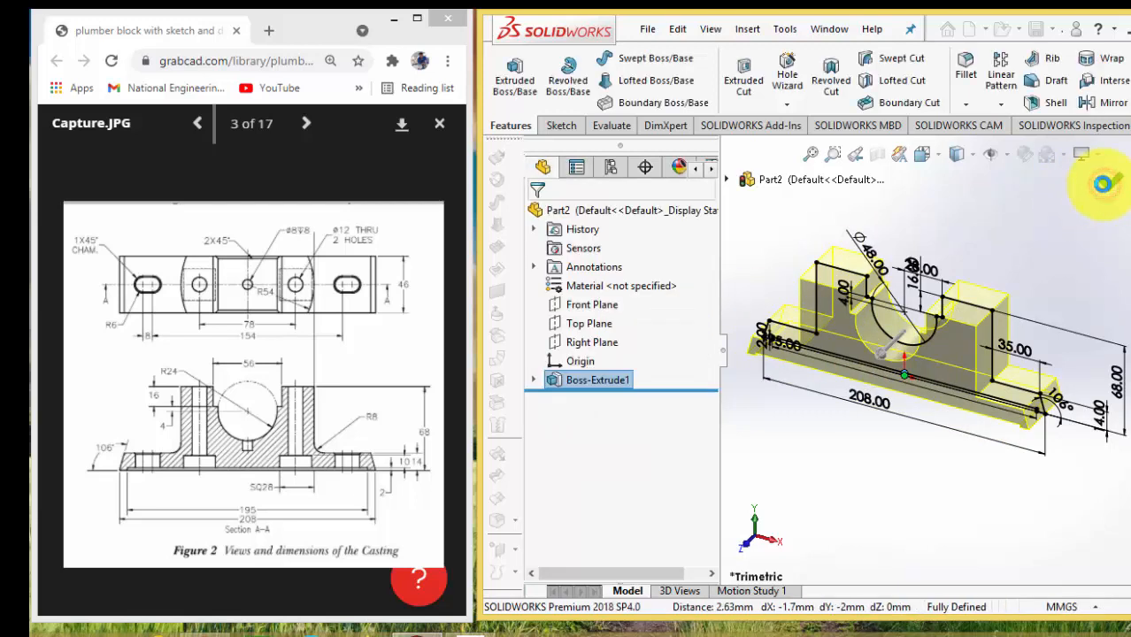
{"action": "left_click", "coordinate": [903, 487]}
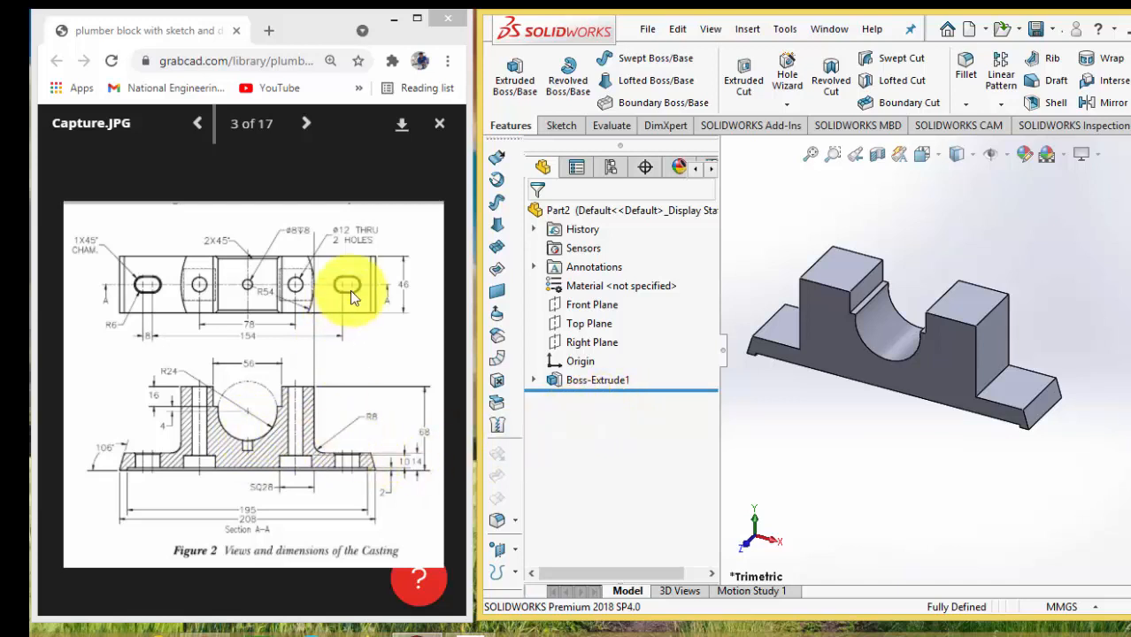
Sketch a straight slot about 12 mm between arc centres with a radius of about 5.6 mm on the +X foot's top face
{"action": "left_click", "coordinate": [1020, 393]}
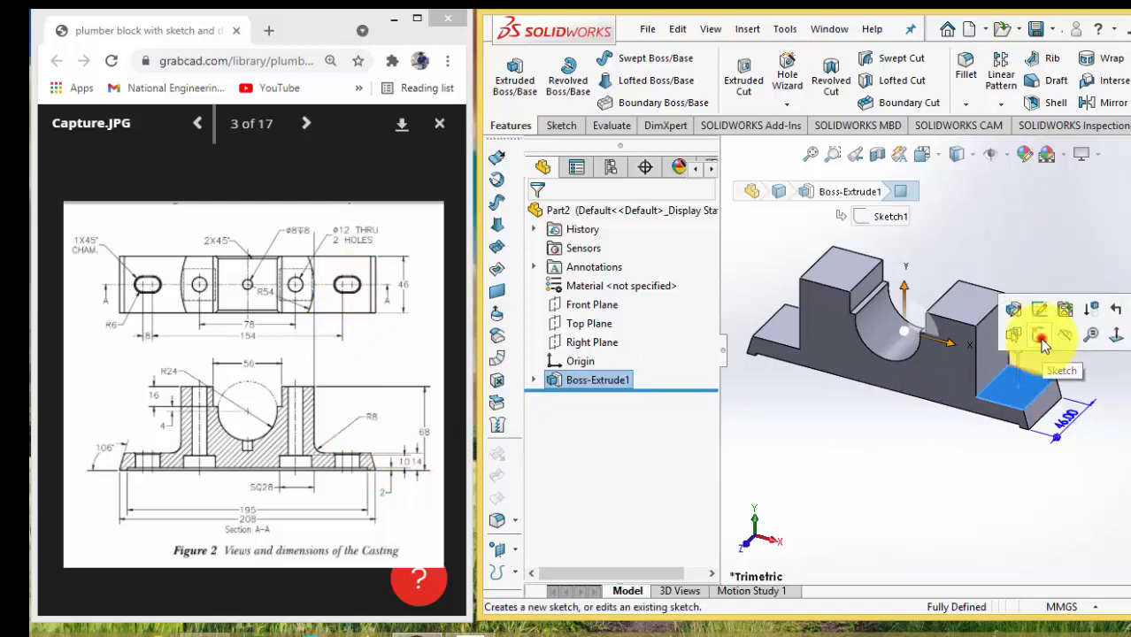
{"action": "left_click", "coordinate": [1042, 343]}
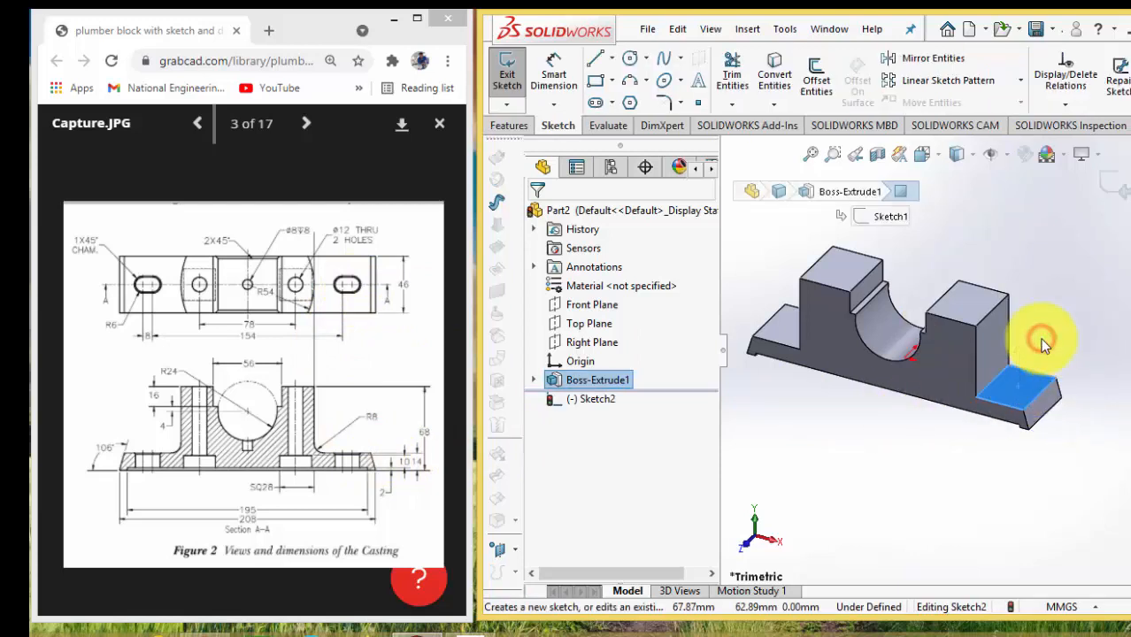
{"action": "left_click", "coordinate": [596, 103]}
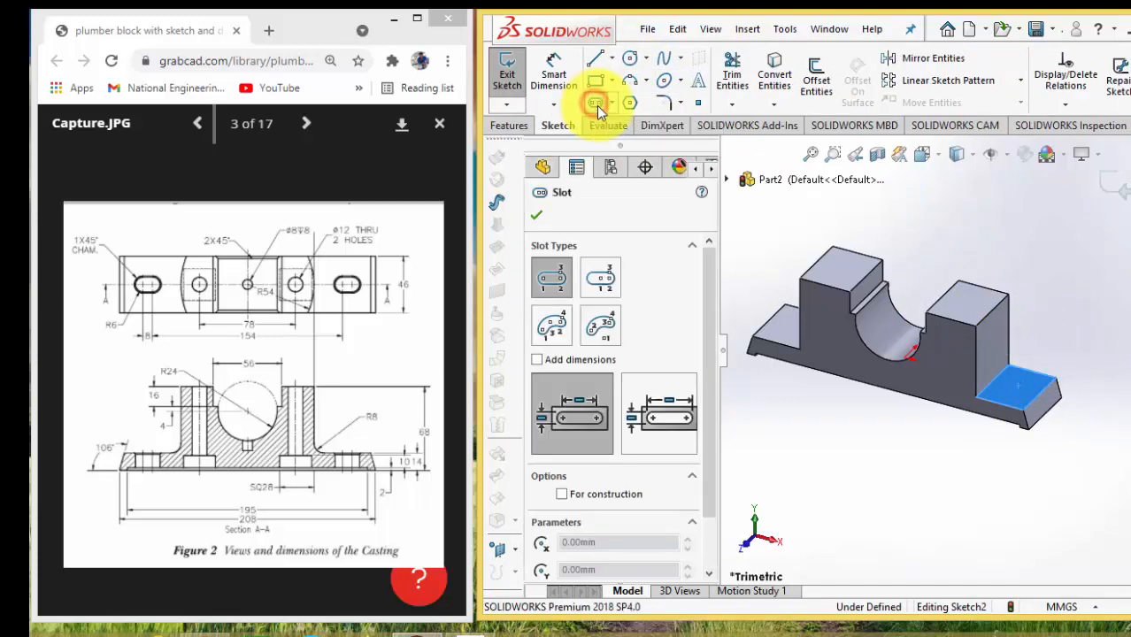
{"action": "left_click", "coordinate": [1007, 388]}
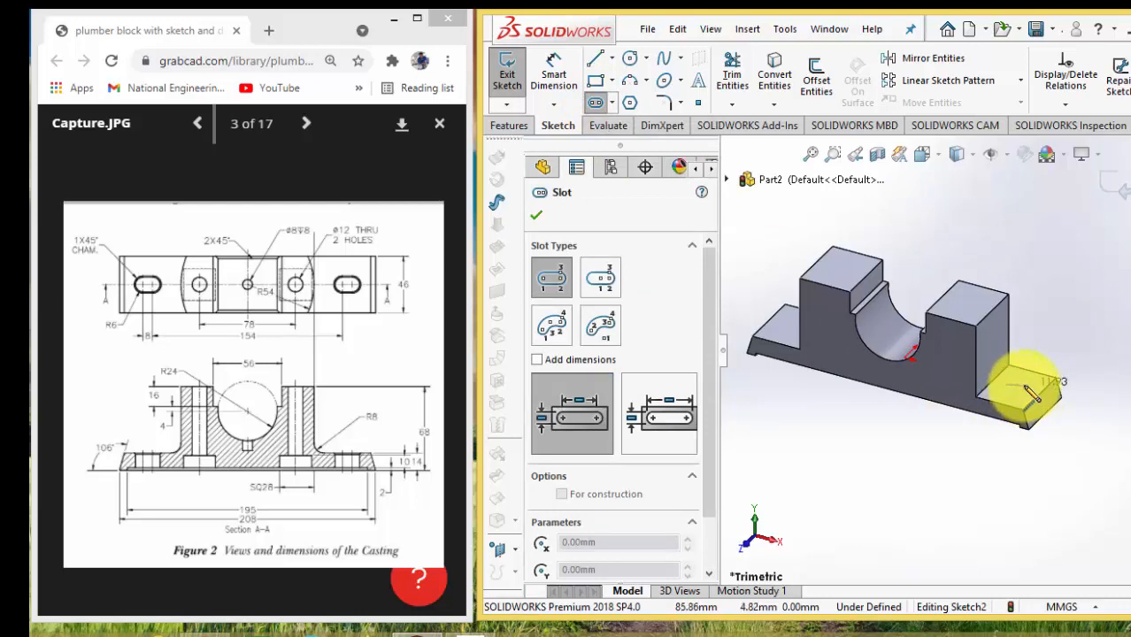
{"action": "left_click", "coordinate": [1023, 390]}
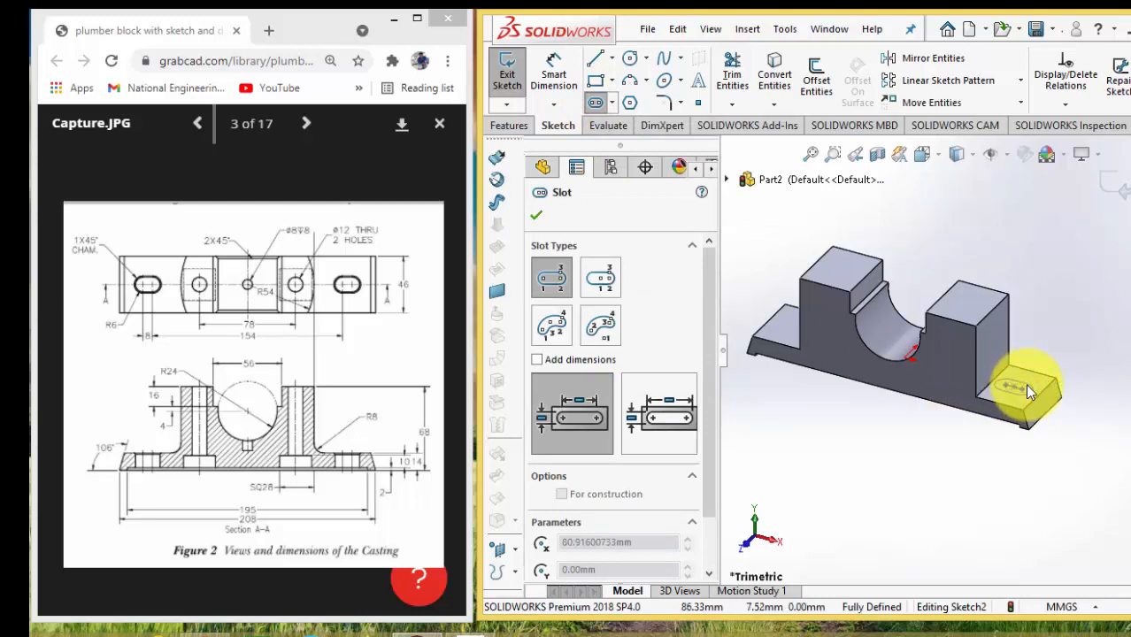
{"action": "left_click", "coordinate": [1023, 385]}
{"action": "scroll", "coordinate": [1022, 391], "scroll_direction": "down", "scroll_amount": 6}
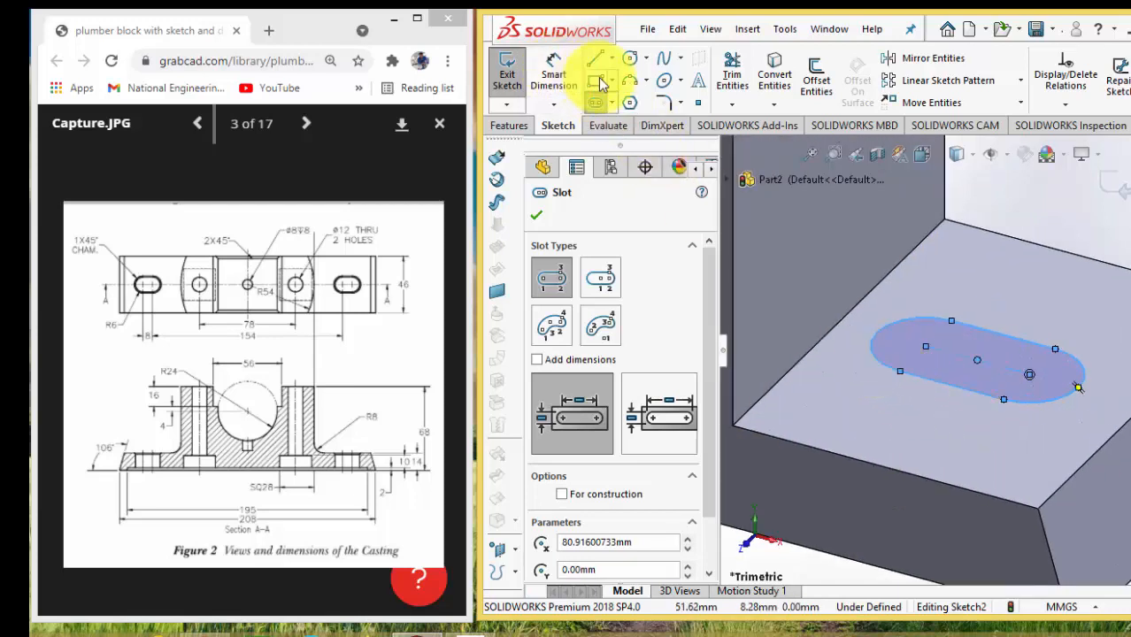
Dimension the slot with a 6 mm end radius and an 8 mm distance between its arc centres
{"action": "left_click", "coordinate": [548, 78]}
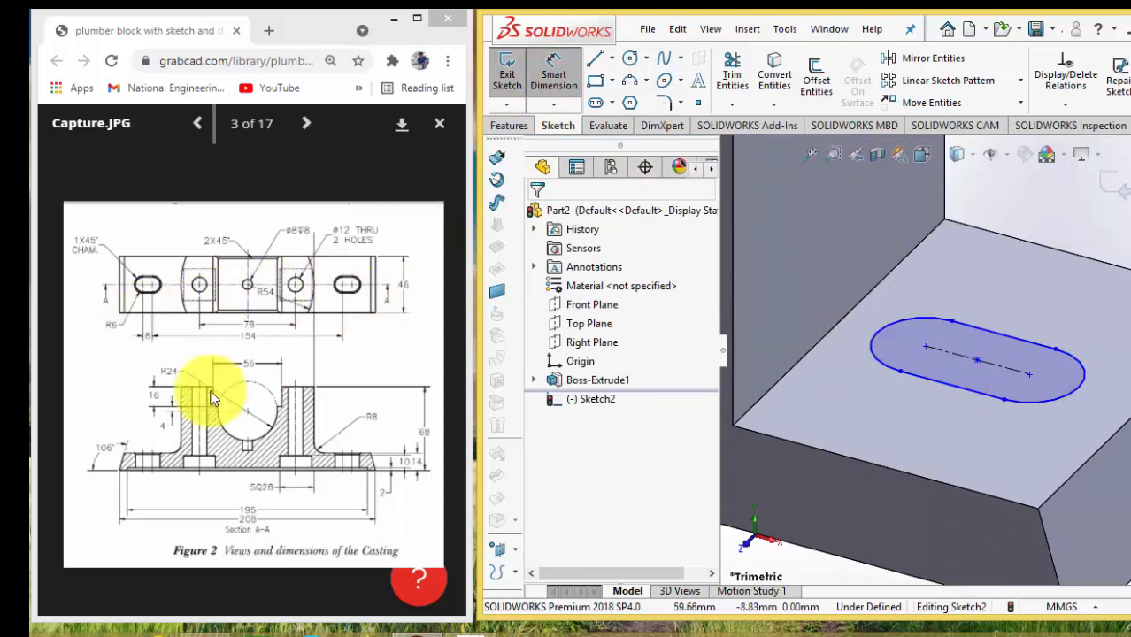
{"action": "left_click", "coordinate": [1083, 365]}
{"action": "left_click", "coordinate": [1111, 350]}
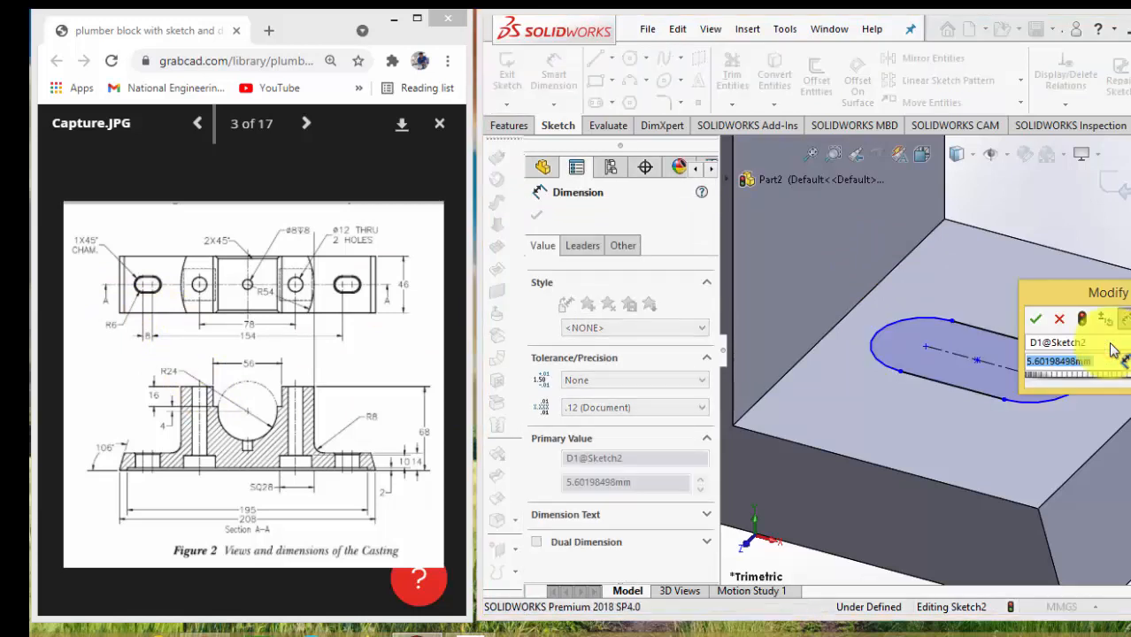
{"action": "type", "text": "6"}
{"action": "key", "text": "Return"}
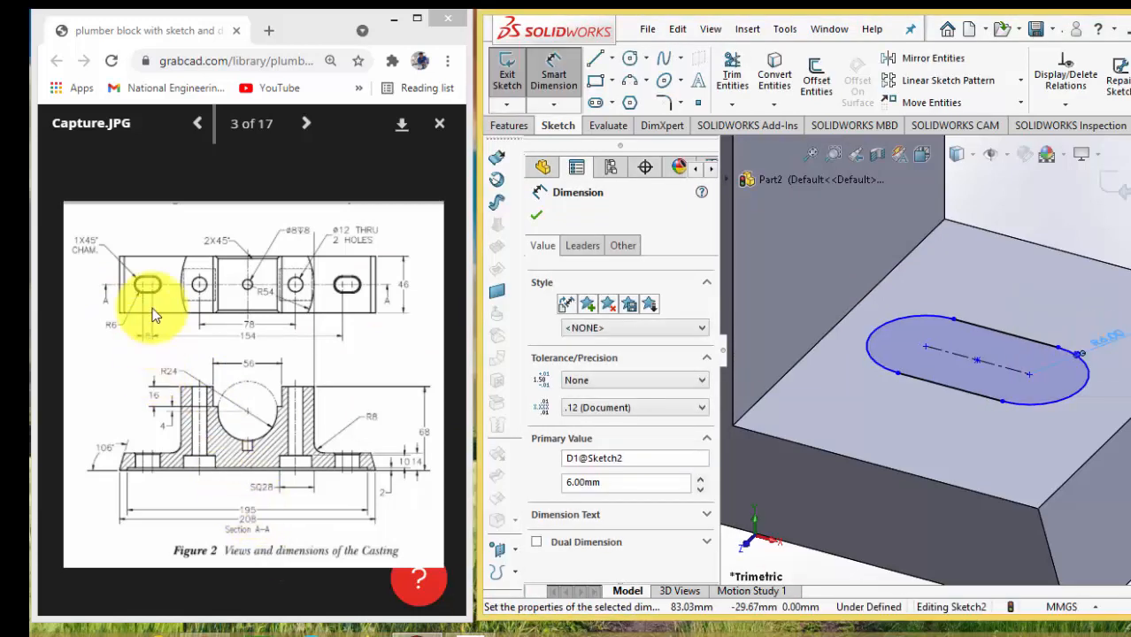
{"action": "left_click", "coordinate": [1015, 341]}
{"action": "left_click", "coordinate": [1017, 323]}
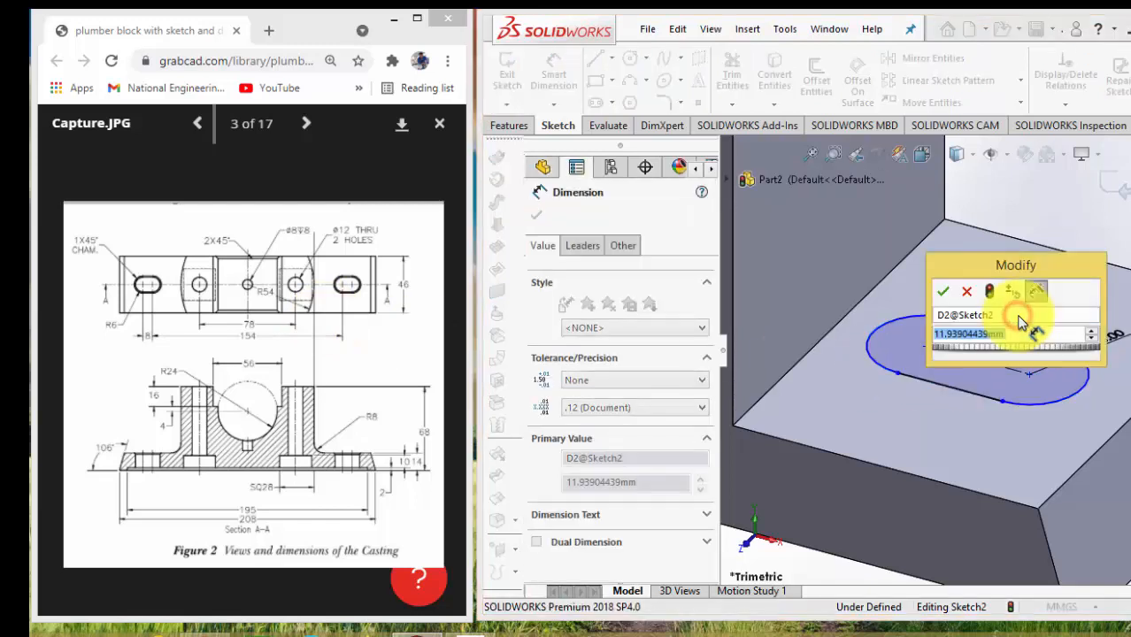
{"action": "type", "text": "8"}
{"action": "key", "text": "Return"}
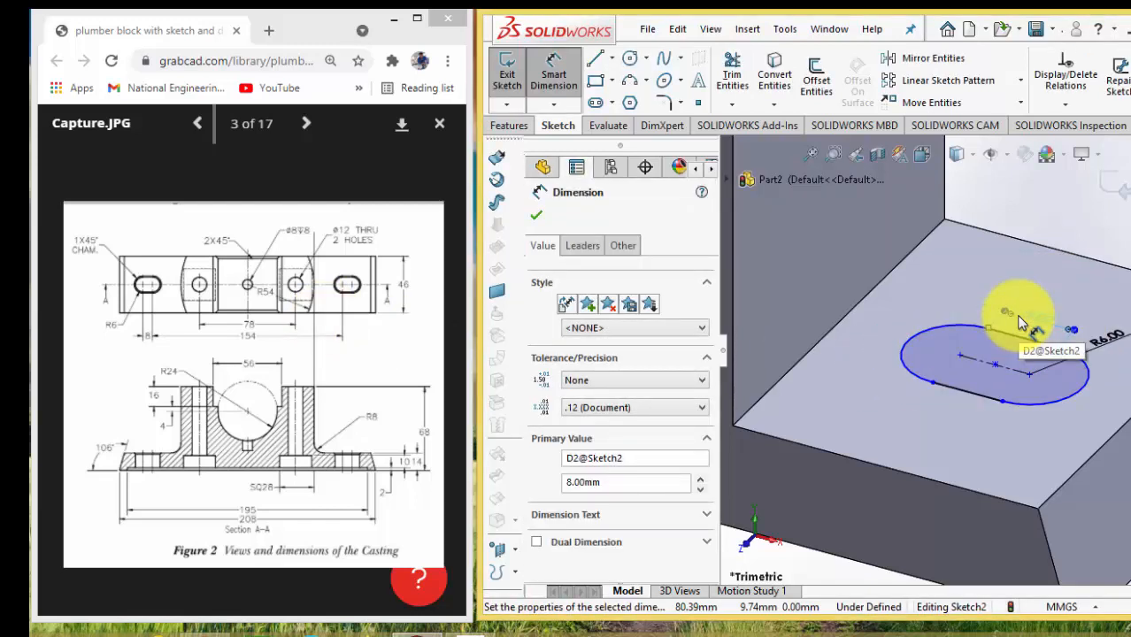
Add a horizontal relation between the midpoint of the foot's outer top edge and the slot's centre point
{"action": "scroll", "coordinate": [983, 354], "scroll_direction": "up", "scroll_amount": 3}
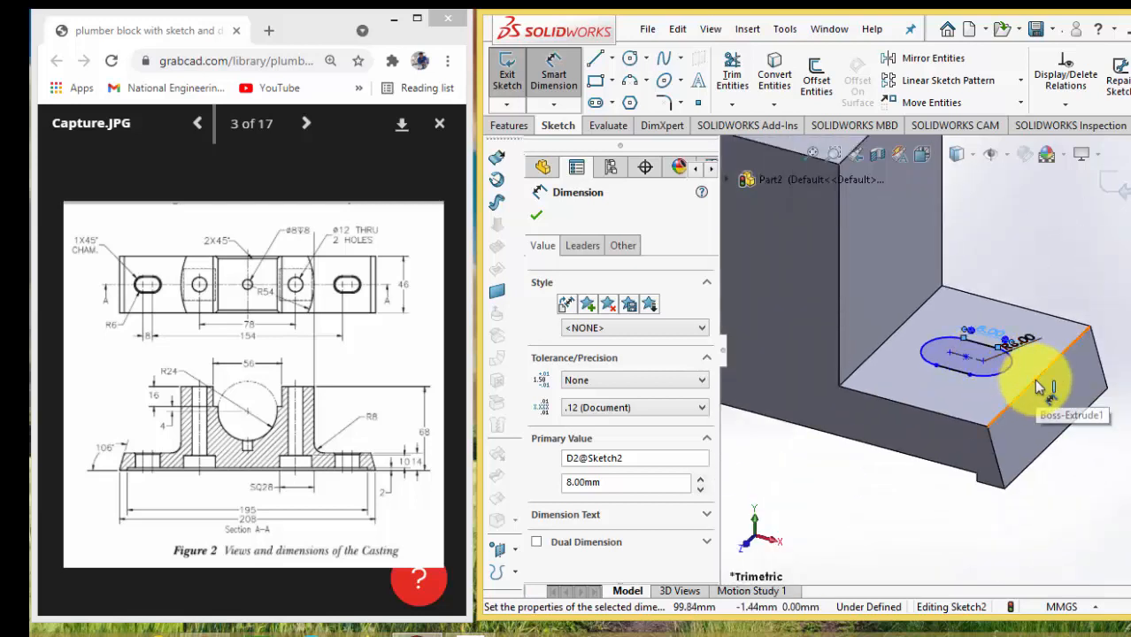
{"action": "key", "text": "Escape"}
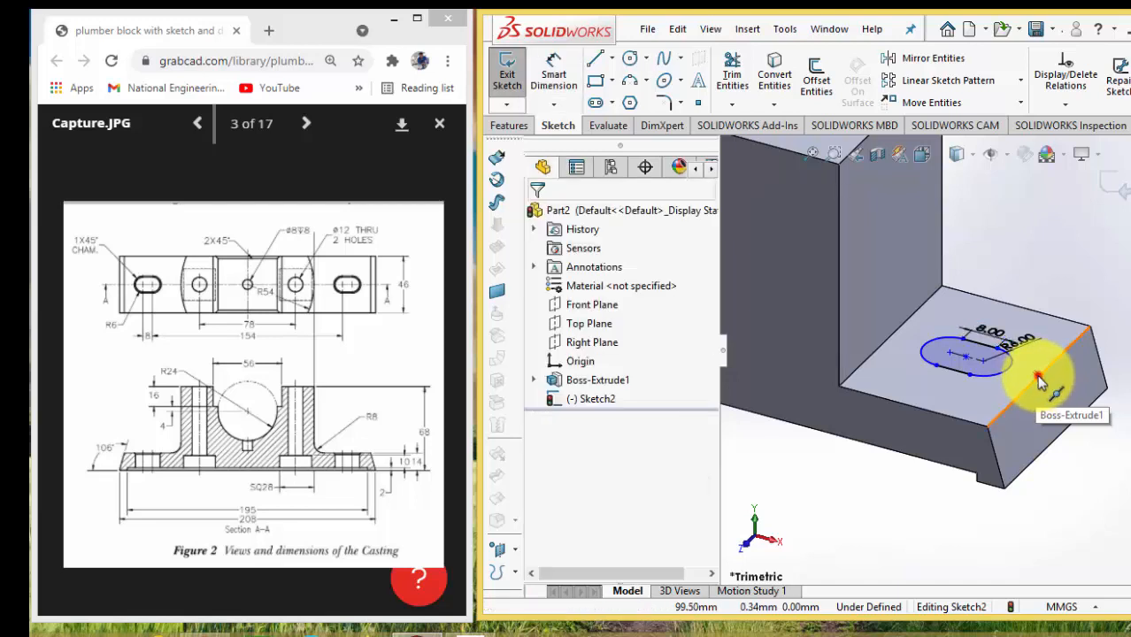
{"action": "left_click", "coordinate": [1037, 375]}
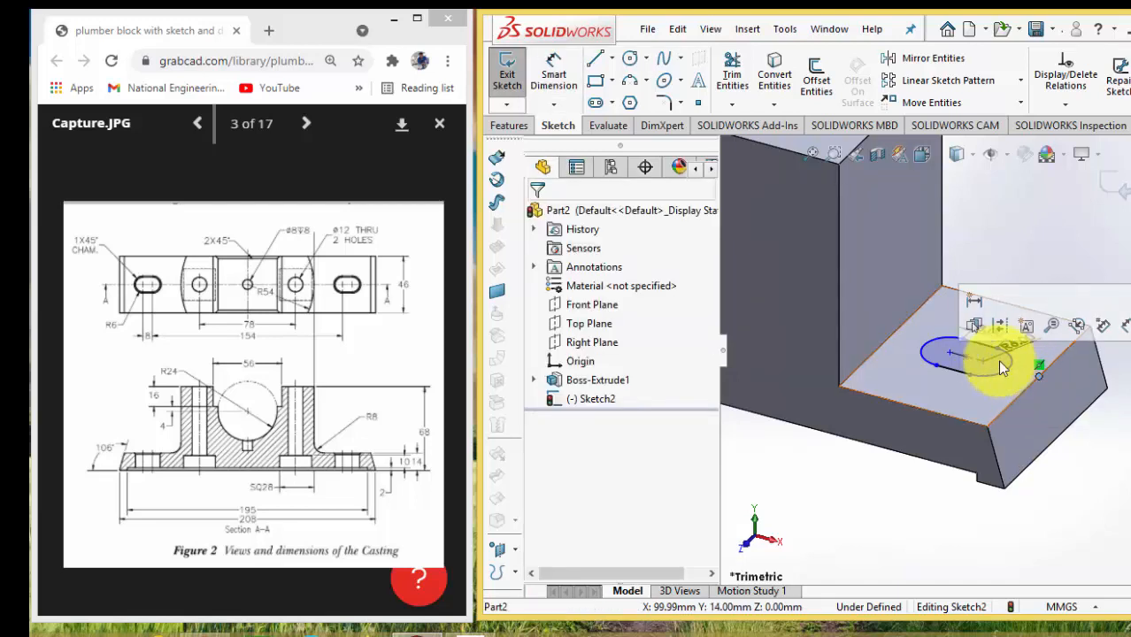
{"action": "left_click", "coordinate": [966, 358], "text": "ctrl"}
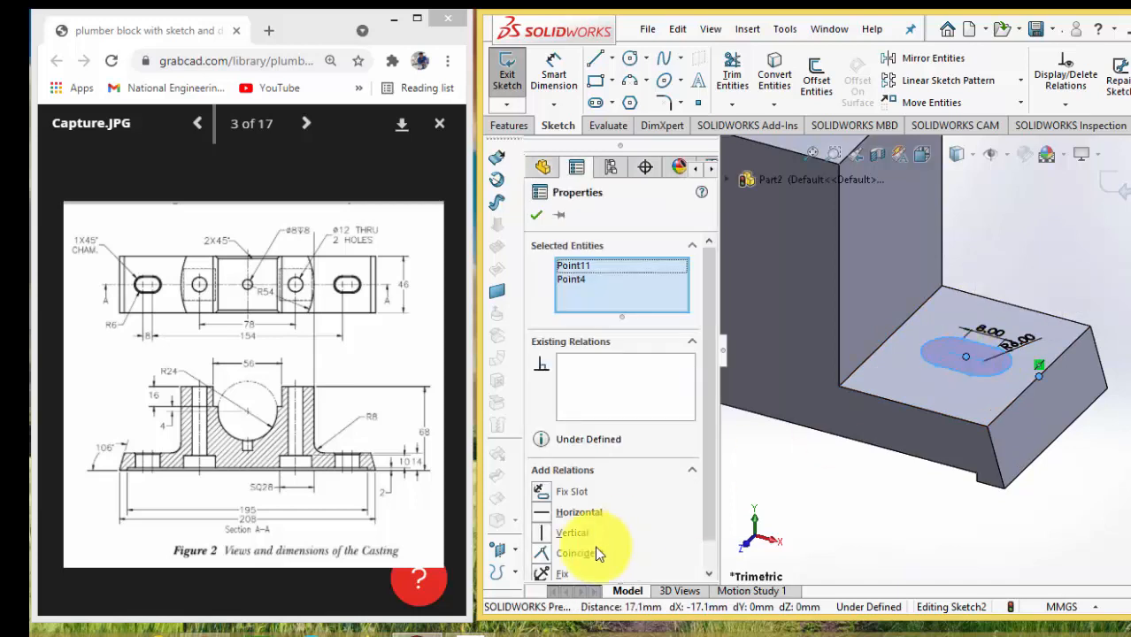
{"action": "left_click", "coordinate": [544, 513]}
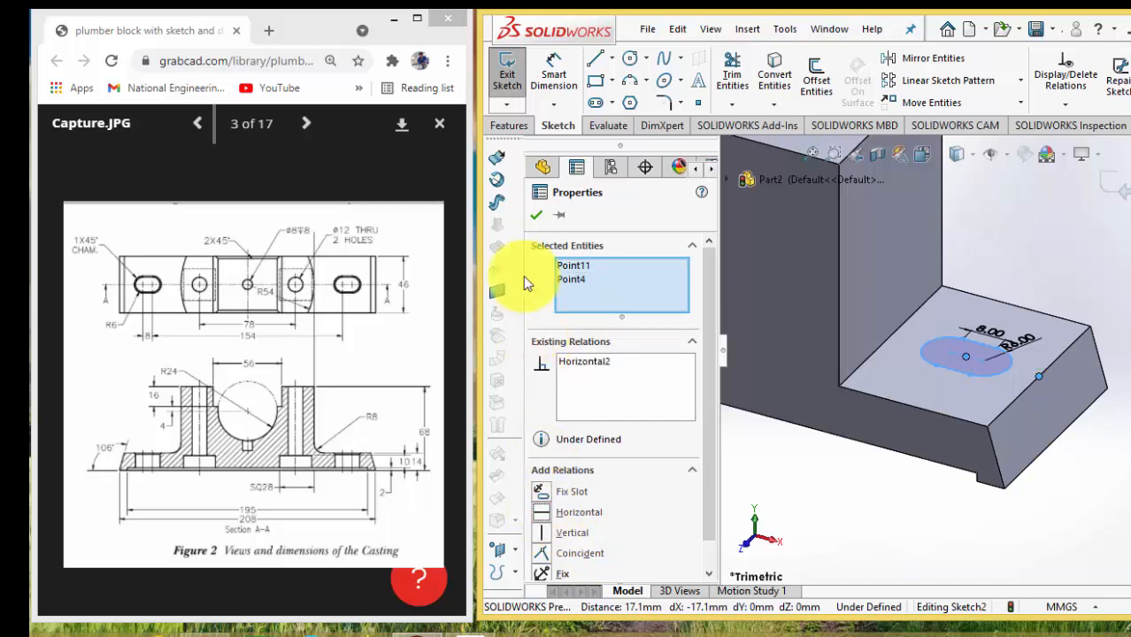
{"action": "left_click", "coordinate": [537, 216]}
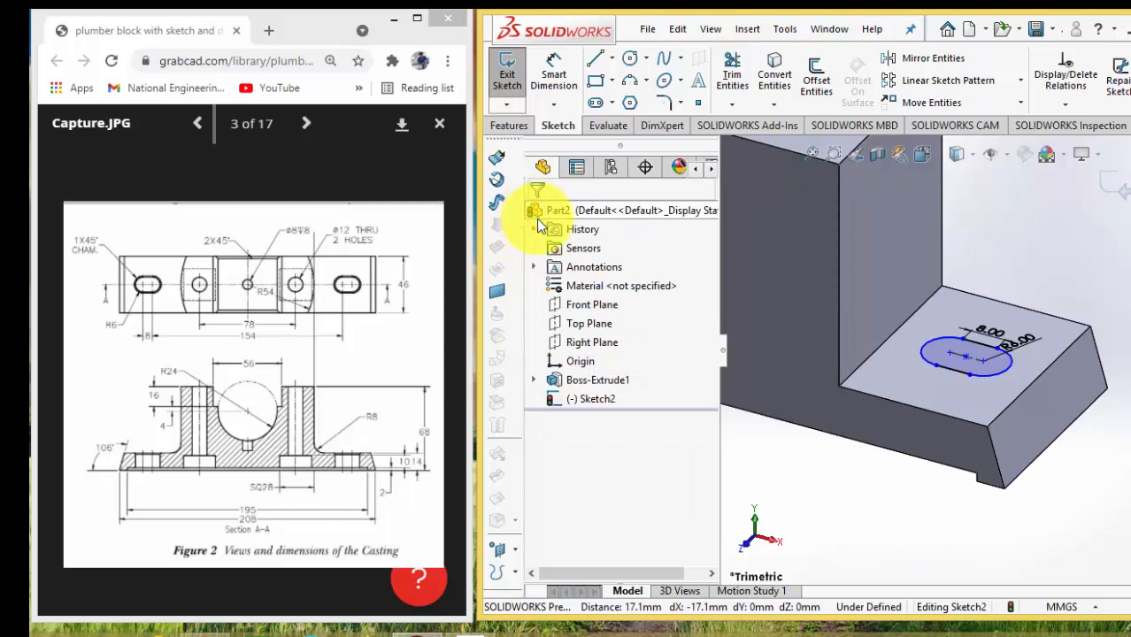
Shift the slot along the foot to a centre position of about X 82.4 mm and compare it with the reference drawing
{"action": "left_click", "coordinate": [934, 486]}
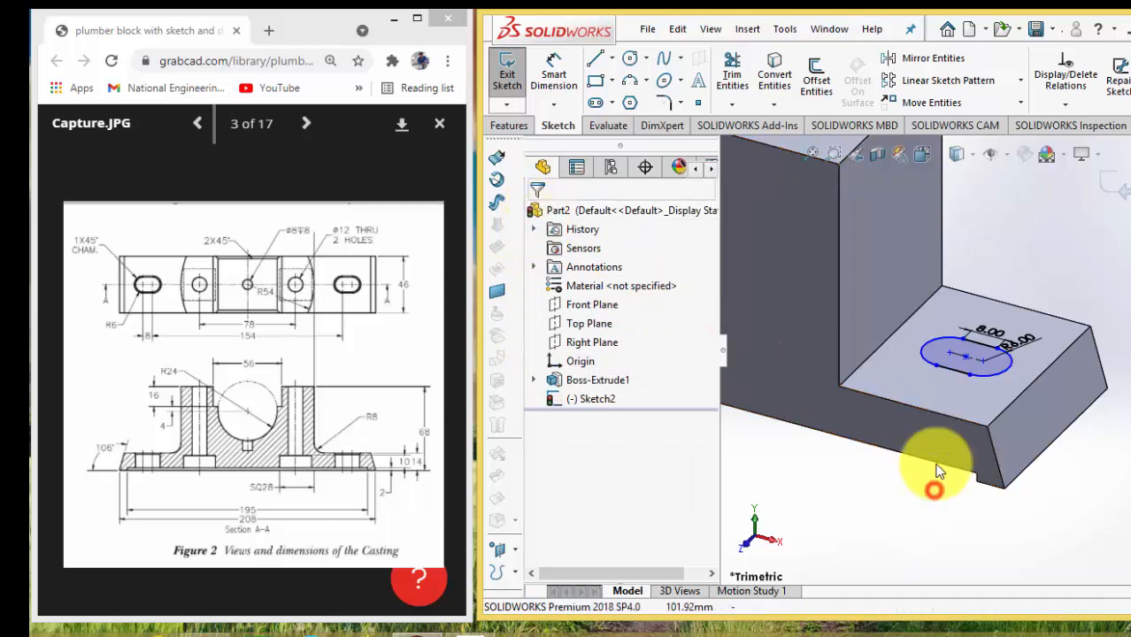
{"action": "left_click", "coordinate": [966, 353]}
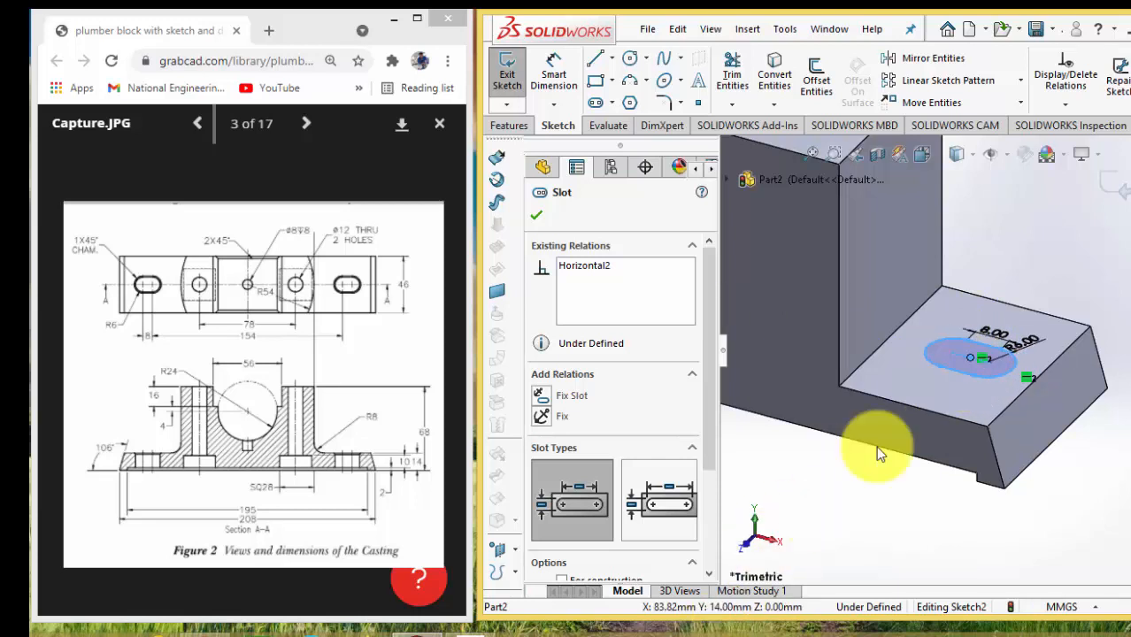
{"action": "left_click_drag", "start_coordinate": [970, 354], "coordinate": [943, 373]}
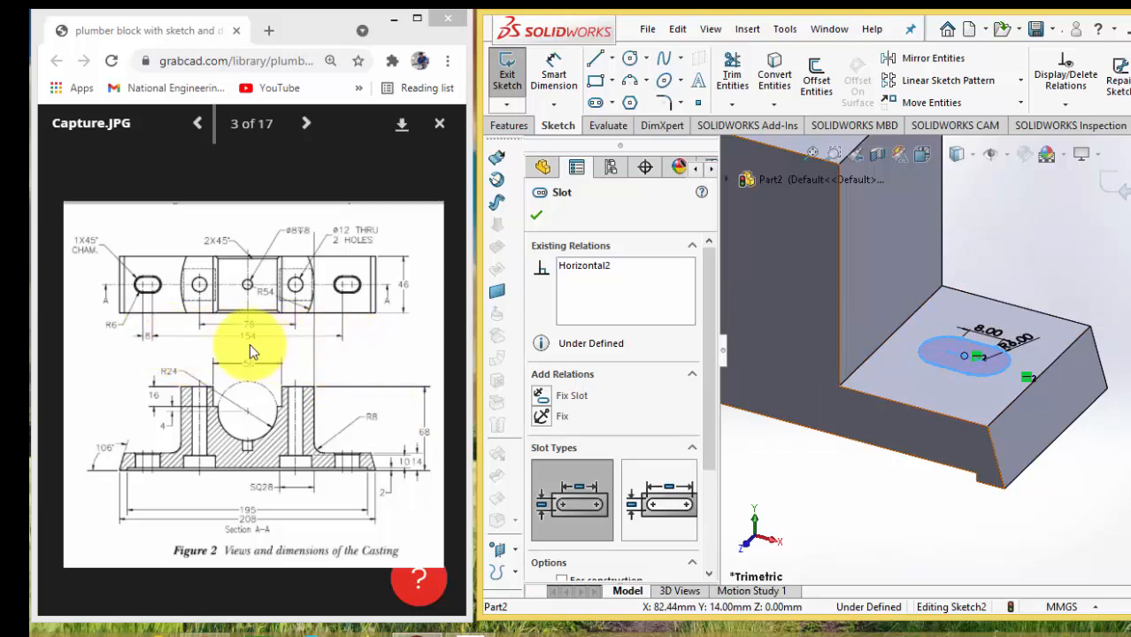
{"action": "scroll", "coordinate": [818, 301], "scroll_direction": "up", "scroll_amount": 5}
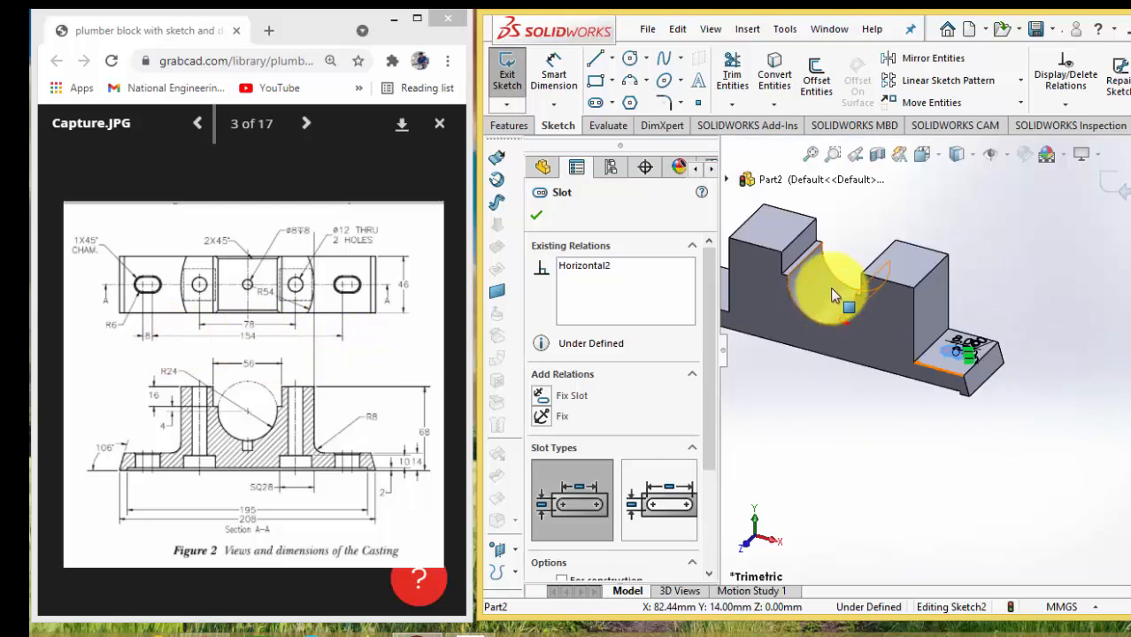
{"action": "scroll", "coordinate": [834, 328], "scroll_direction": "down", "scroll_amount": 2}
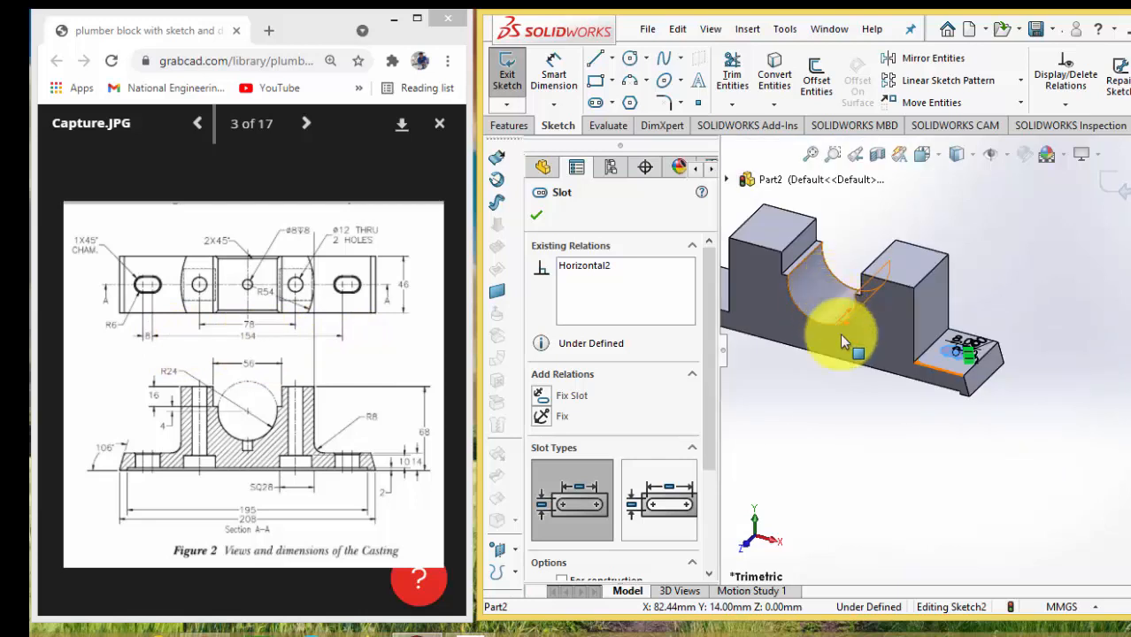
{"action": "scroll", "coordinate": [939, 349], "scroll_direction": "down", "scroll_amount": 2}
{"action": "scroll", "coordinate": [954, 354], "scroll_direction": "down", "scroll_amount": 3}
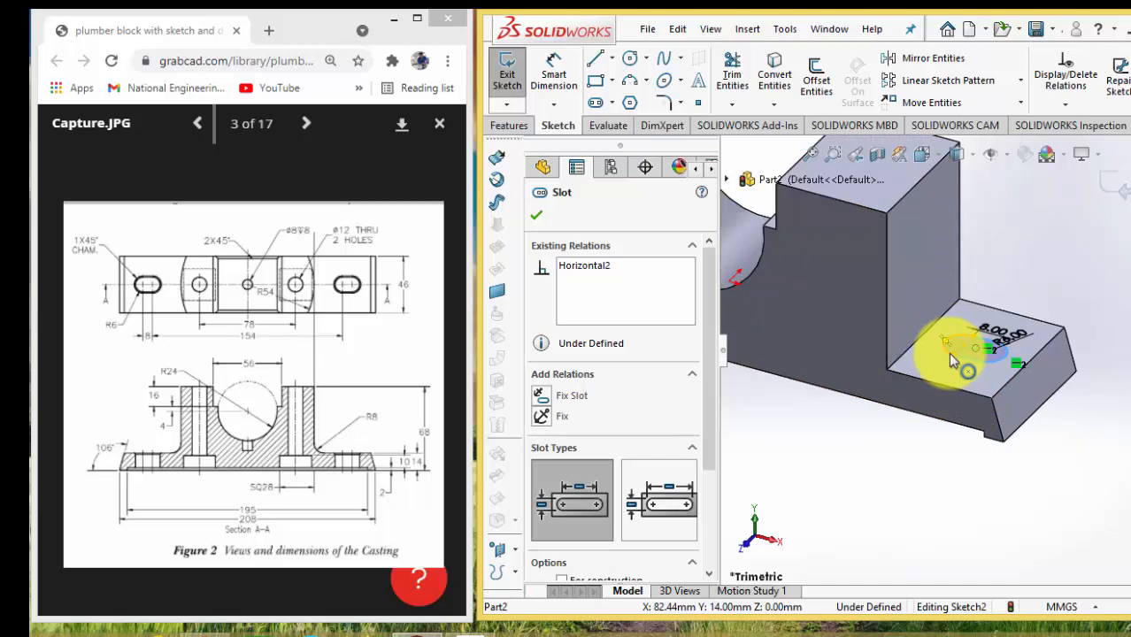
Convert the long front bottom edge of the base into a line in the slot sketch
{"action": "scroll", "coordinate": [890, 352], "scroll_direction": "up", "scroll_amount": 4}
{"action": "left_click", "coordinate": [536, 215]}
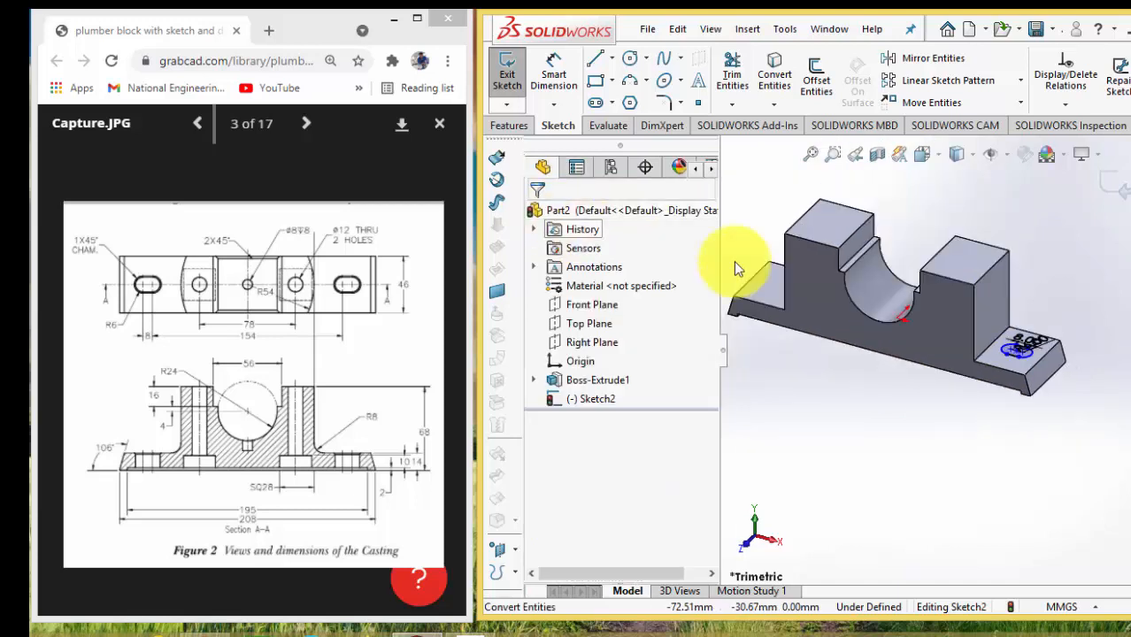
{"action": "left_click", "coordinate": [840, 345]}
{"action": "left_click", "coordinate": [775, 79]}
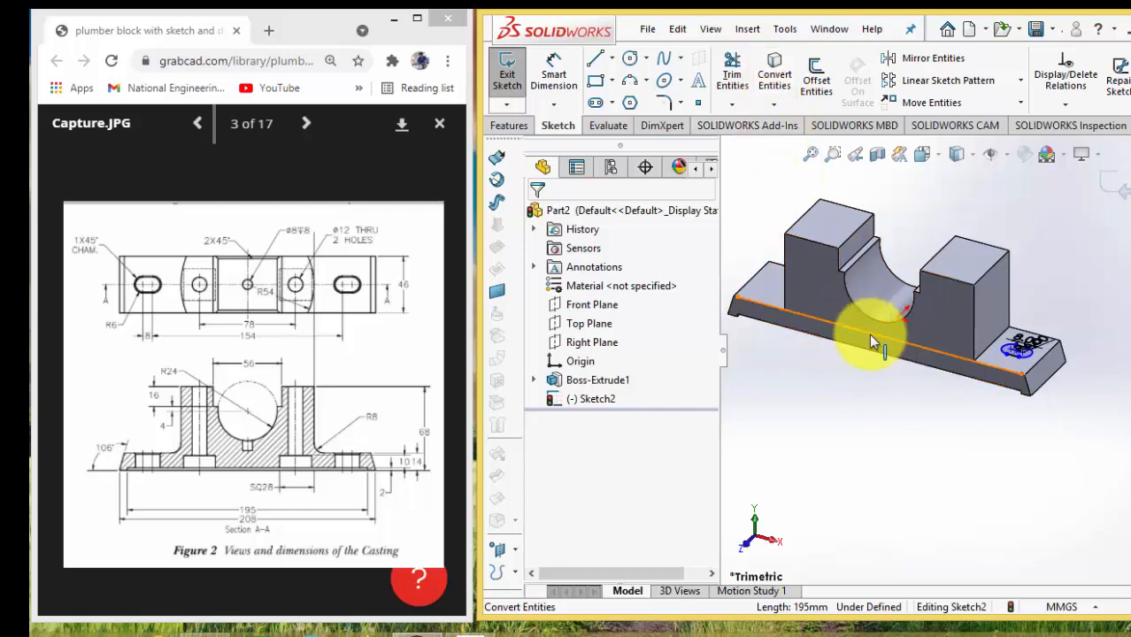
Dimension the horizontal distance from the midpoint of the converted front edge line to the slot's centre point as 154/2 mm
{"action": "left_click", "coordinate": [555, 78]}
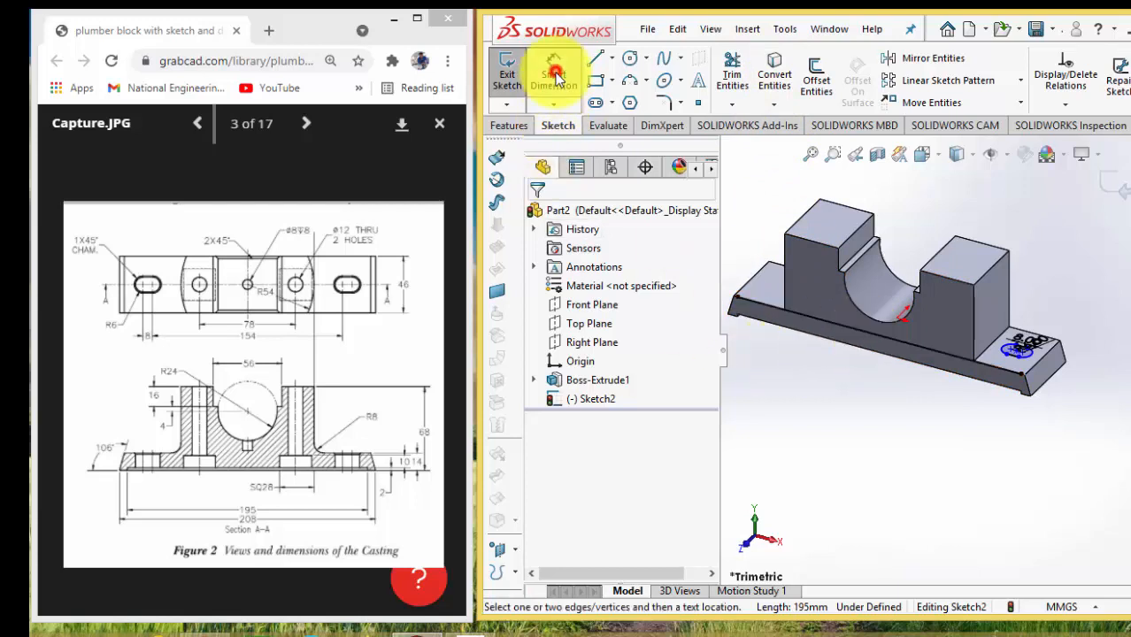
{"action": "scroll", "coordinate": [876, 341], "scroll_direction": "down", "scroll_amount": 5}
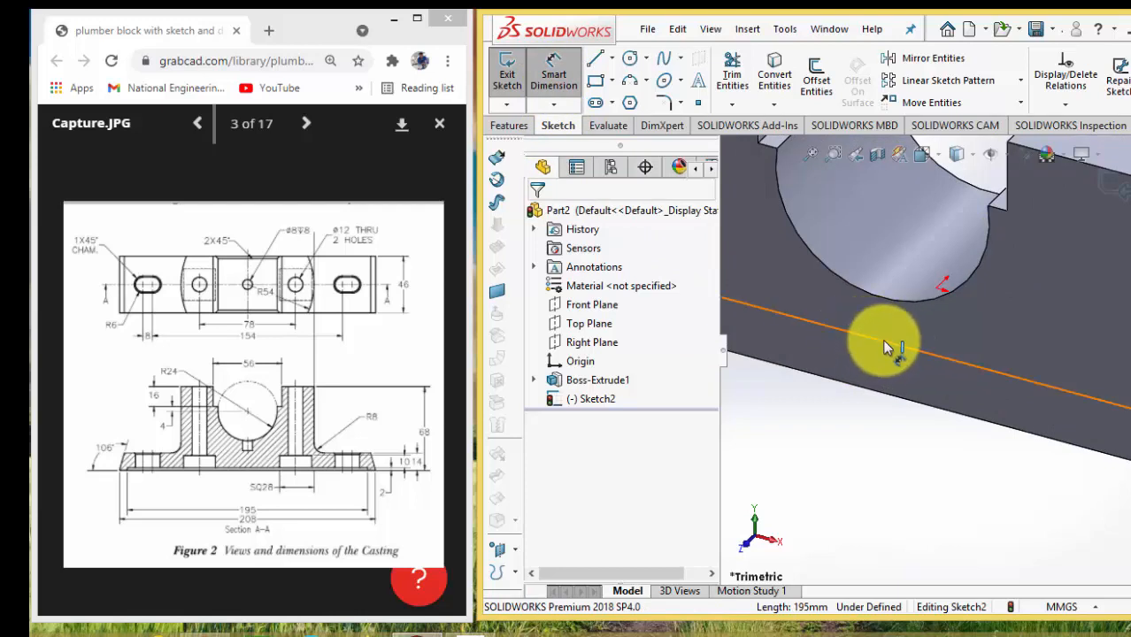
{"action": "left_click", "coordinate": [882, 346]}
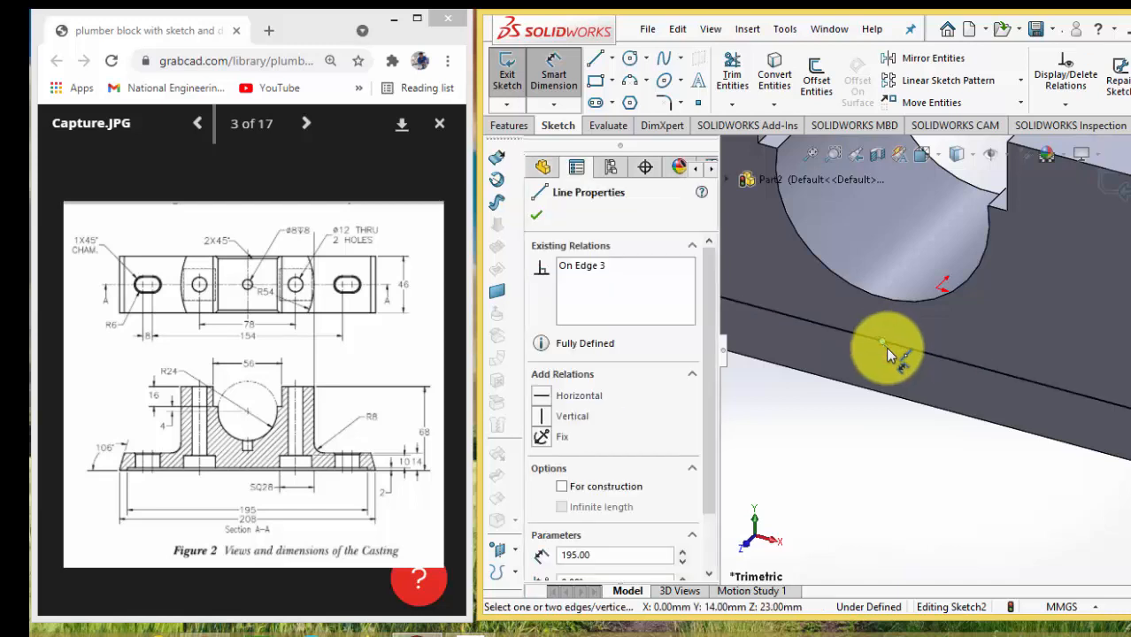
{"action": "scroll", "coordinate": [885, 347], "scroll_direction": "up", "scroll_amount": 5}
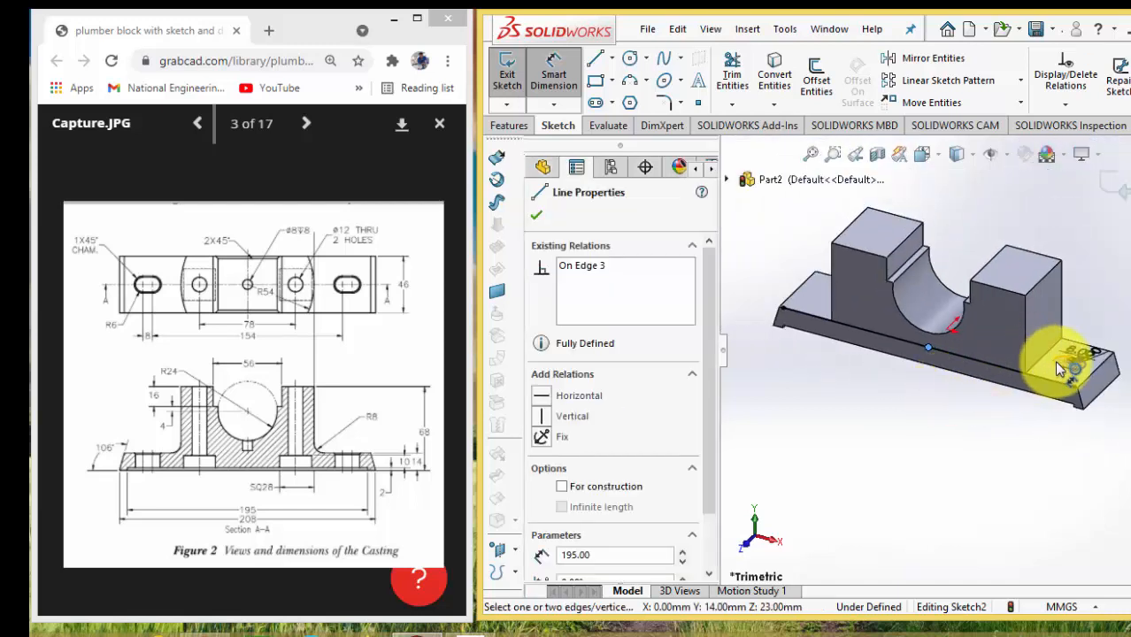
{"action": "scroll", "coordinate": [1059, 368], "scroll_direction": "down", "scroll_amount": 3}
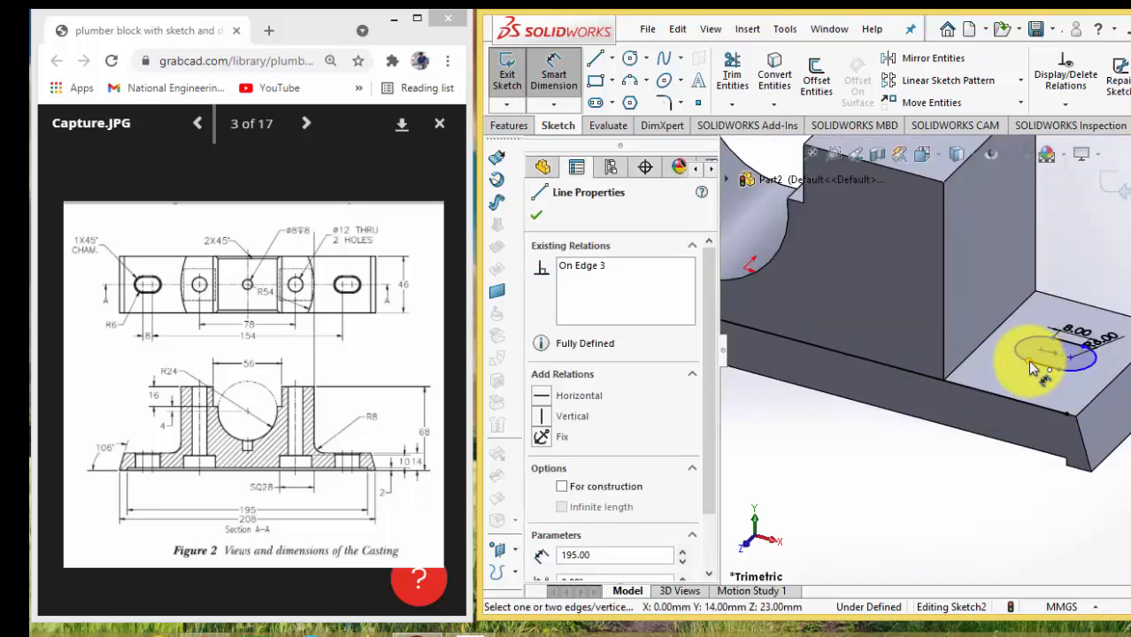
{"action": "left_click", "coordinate": [1042, 352]}
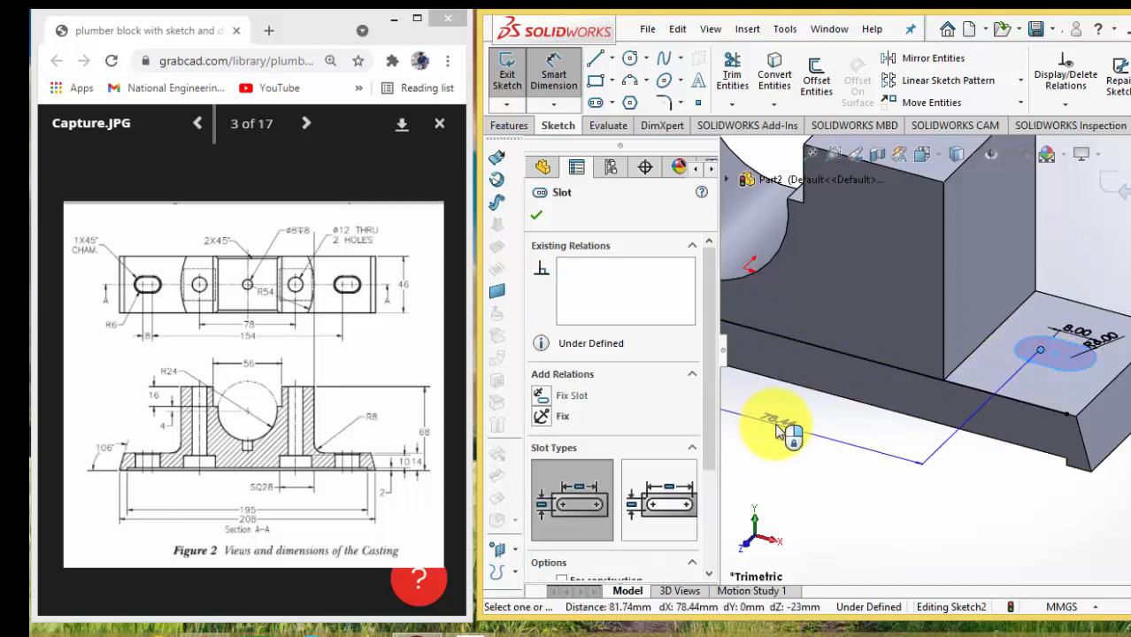
{"action": "scroll", "coordinate": [777, 431], "scroll_direction": "up", "scroll_amount": 4}
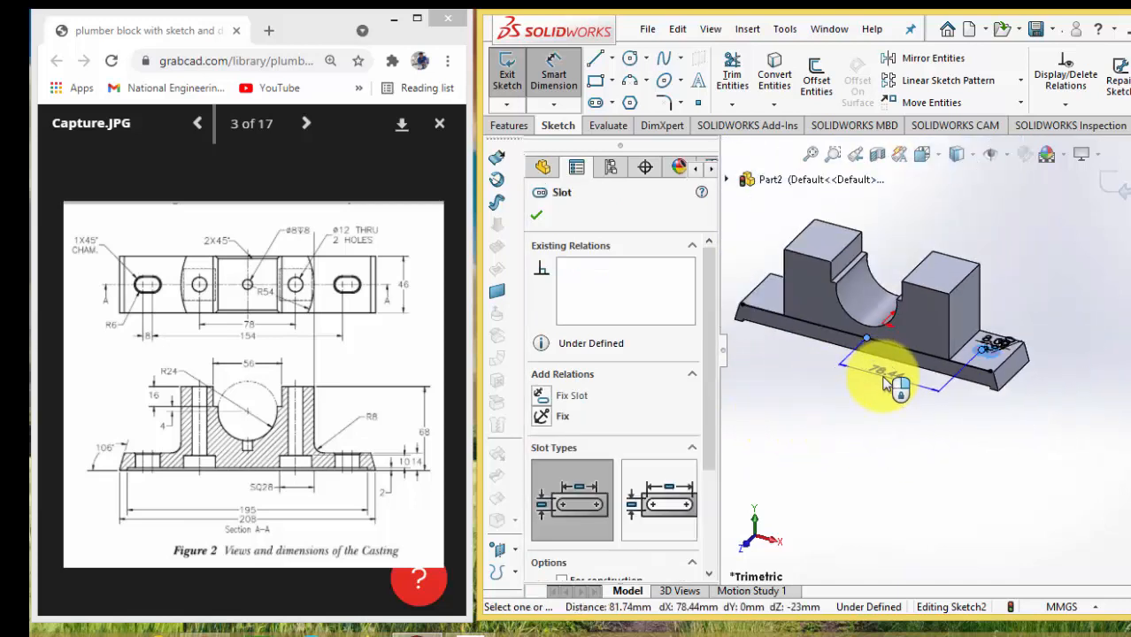
{"action": "left_click", "coordinate": [885, 380]}
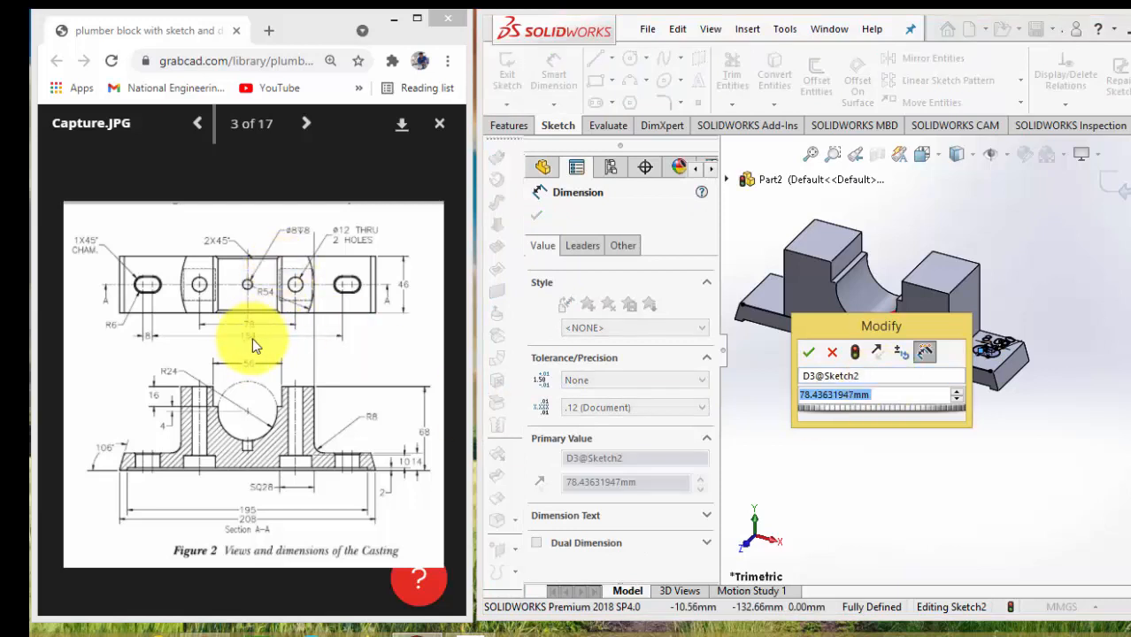
{"action": "type", "text": "15/"}
{"action": "key", "text": "BackSpace"}
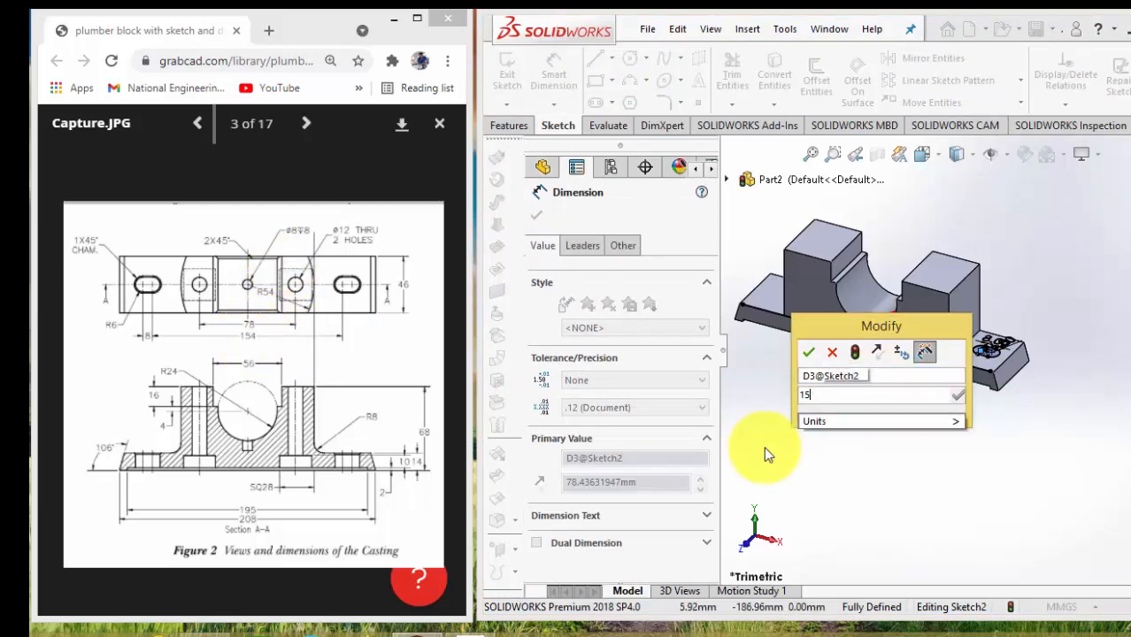
{"action": "type", "text": "4/"}
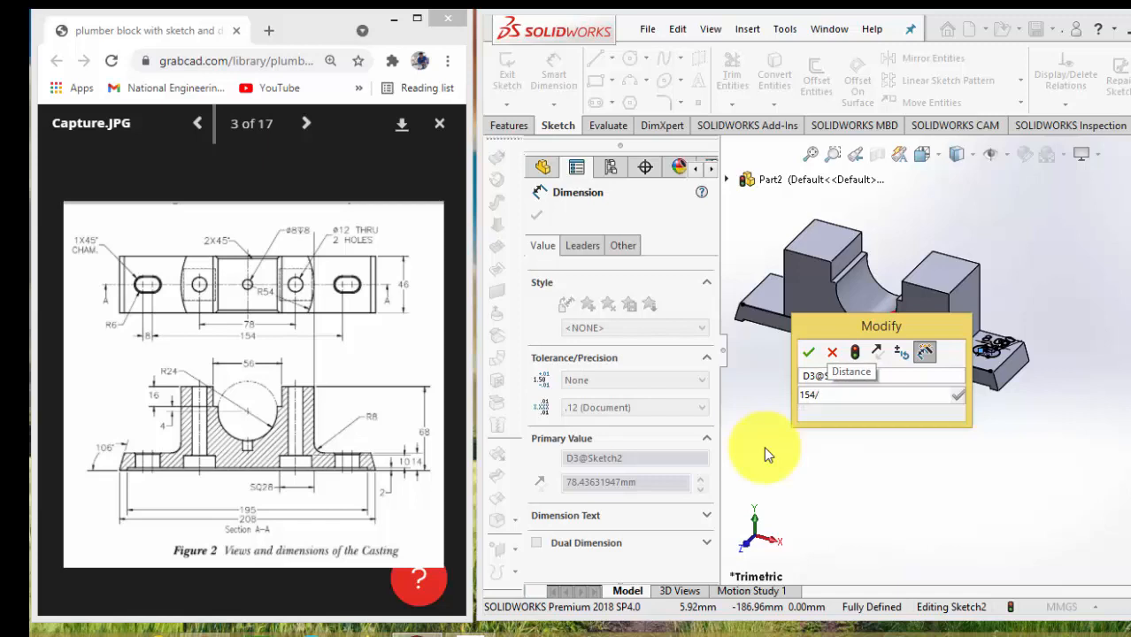
{"action": "type", "text": "2"}
{"action": "key", "text": "Return"}
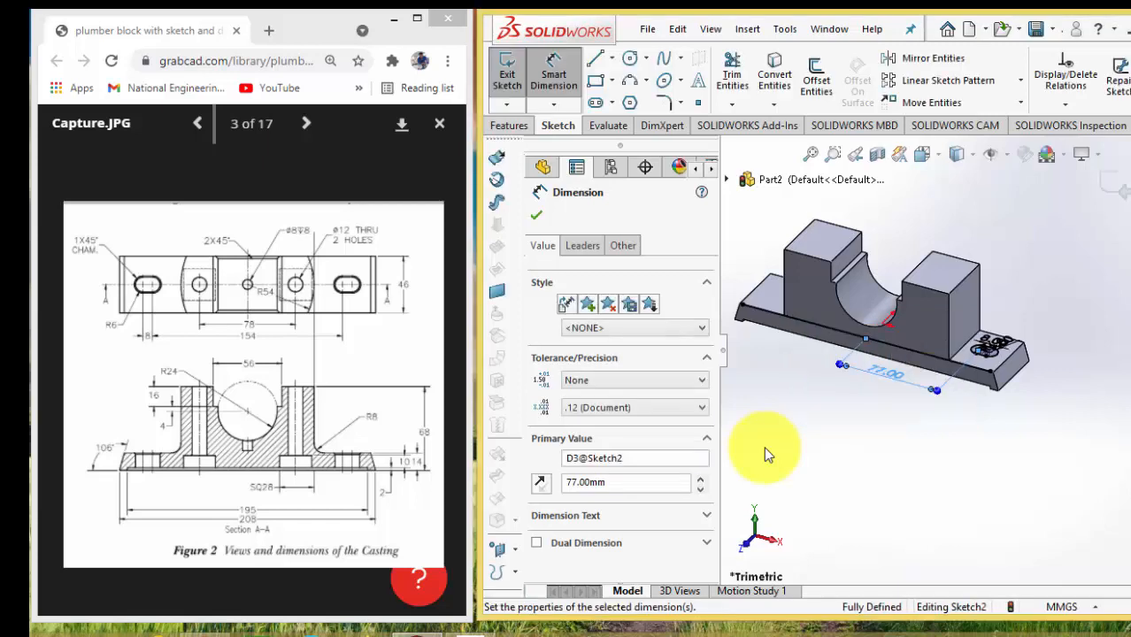
{"action": "left_click", "coordinate": [967, 420]}
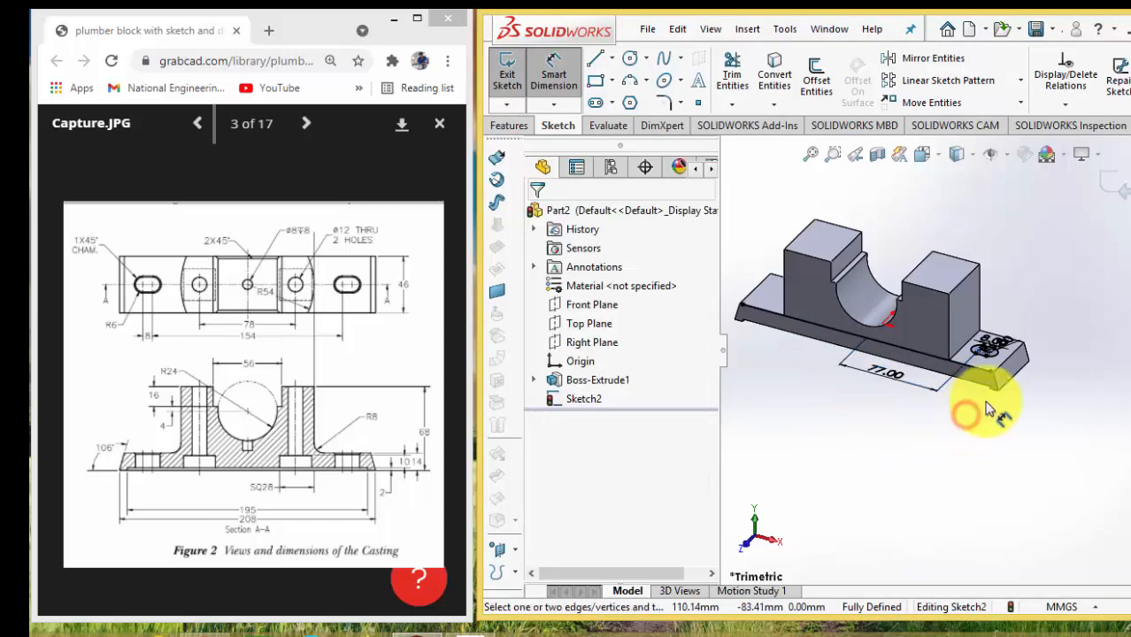
{"action": "scroll", "coordinate": [978, 389], "scroll_direction": "down", "scroll_amount": 8}
{"action": "scroll", "coordinate": [991, 346], "scroll_direction": "up", "scroll_amount": 10}
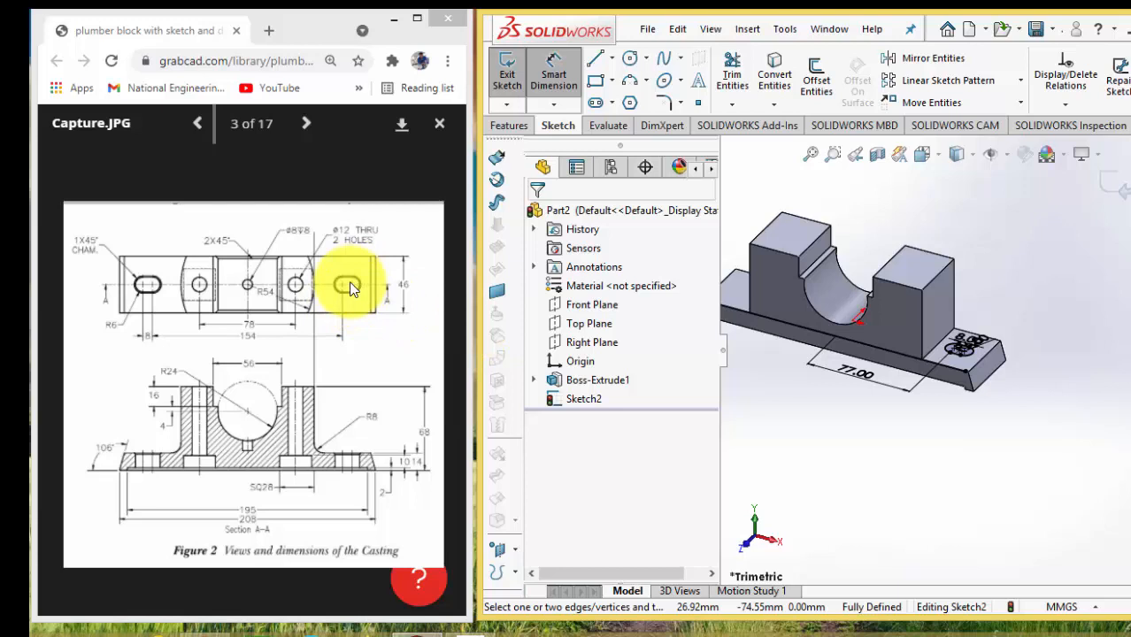
{"action": "left_click", "coordinate": [509, 124]}
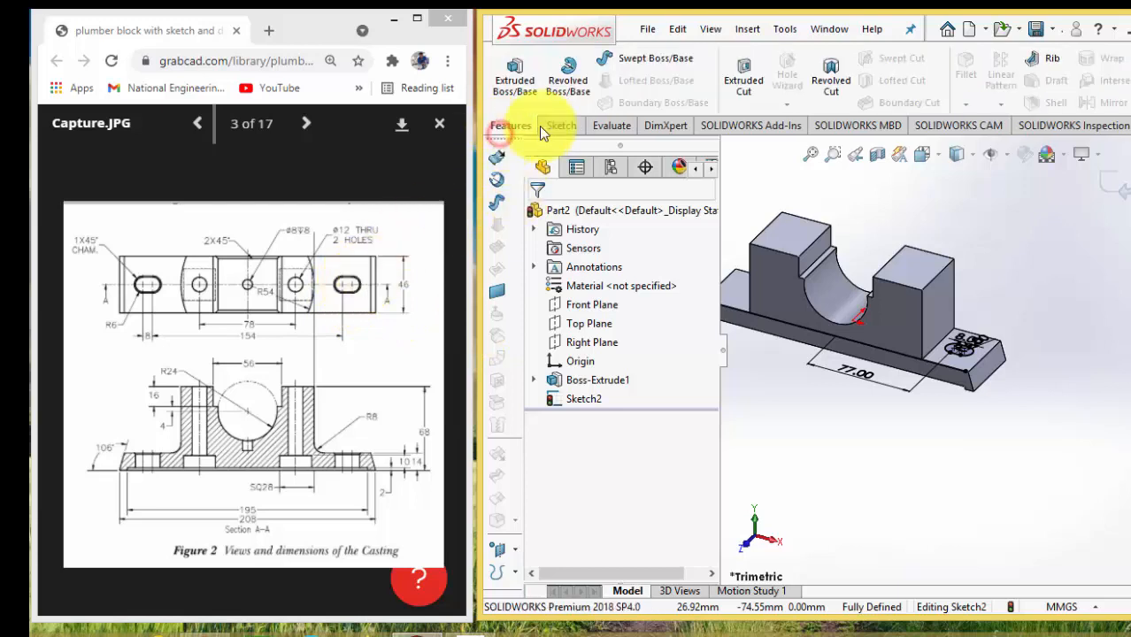
{"action": "left_click", "coordinate": [743, 82]}
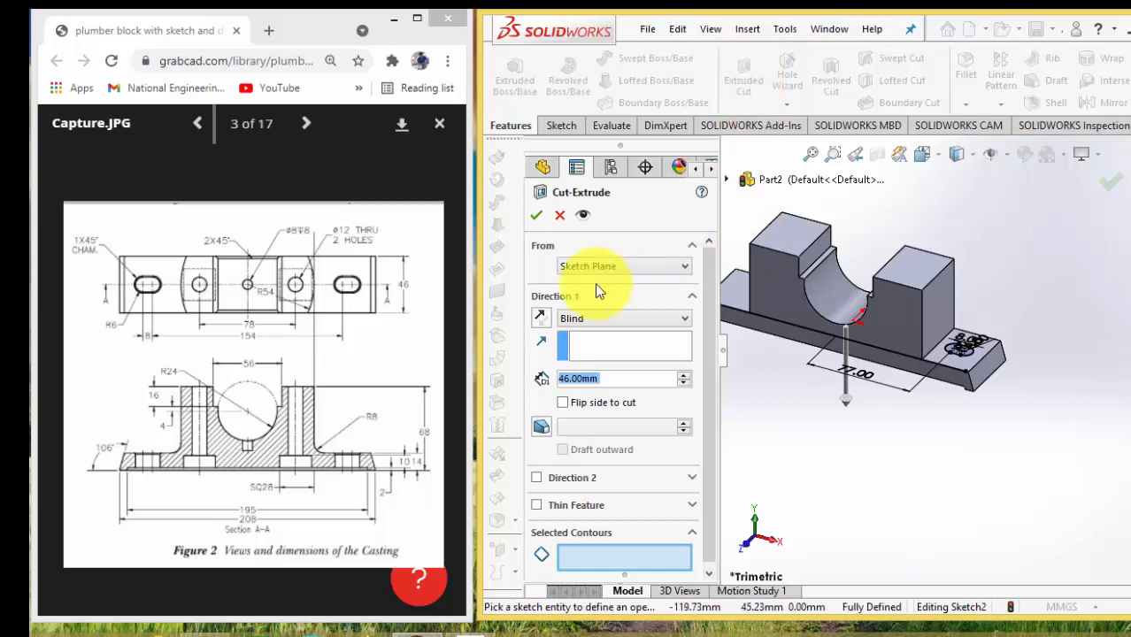
{"action": "left_click", "coordinate": [588, 317]}
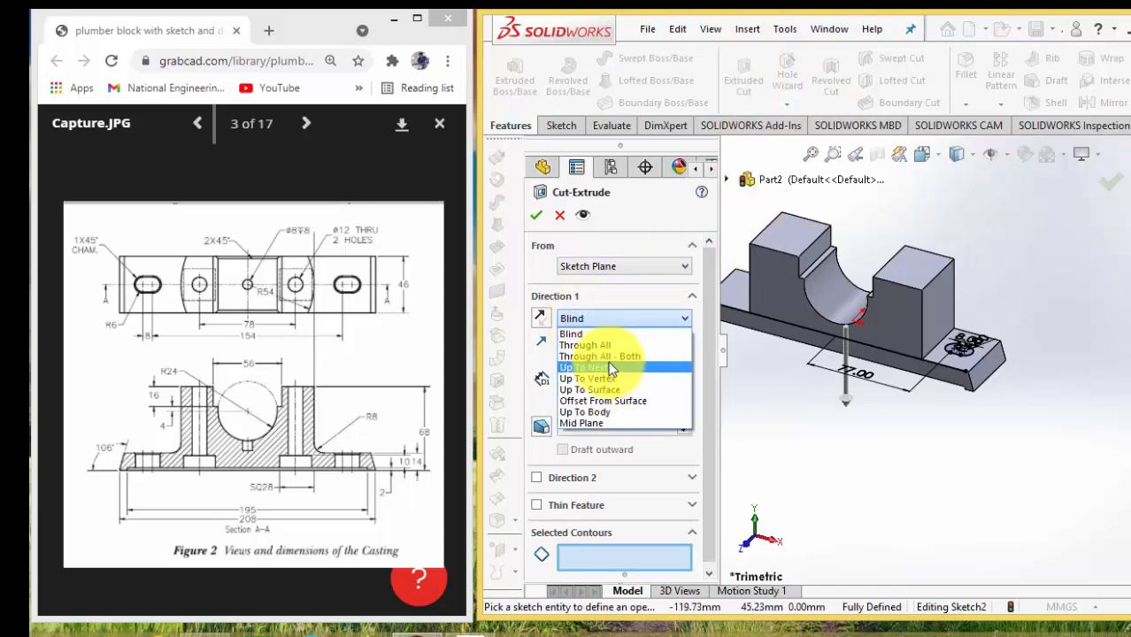
{"action": "left_click", "coordinate": [607, 345]}
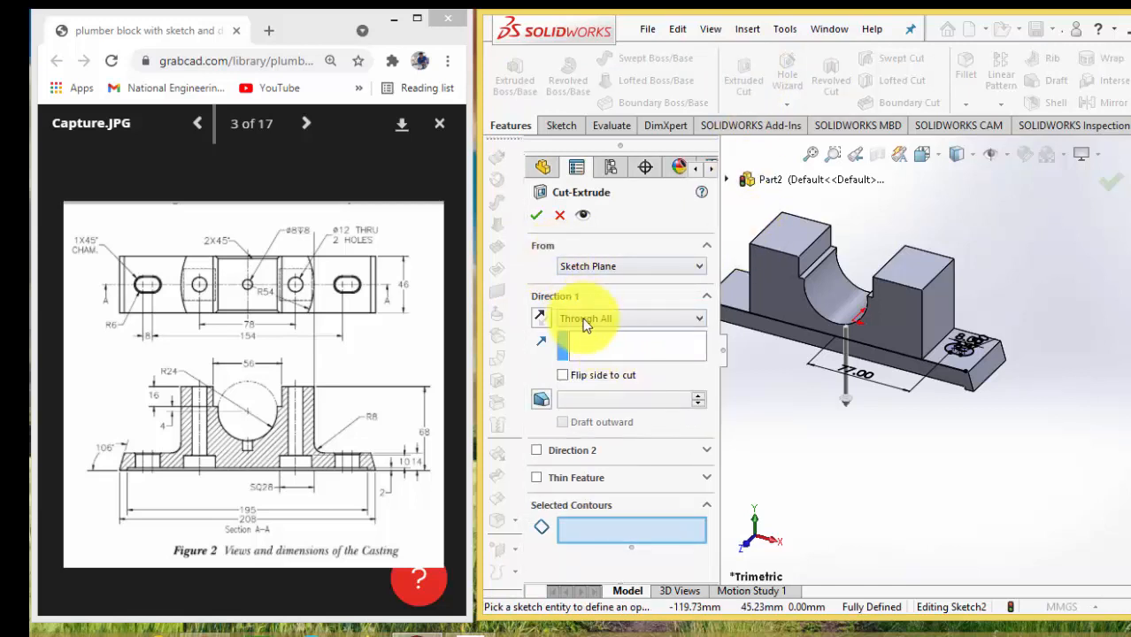
{"action": "left_click", "coordinate": [535, 217]}
{"action": "left_click", "coordinate": [721, 347]}
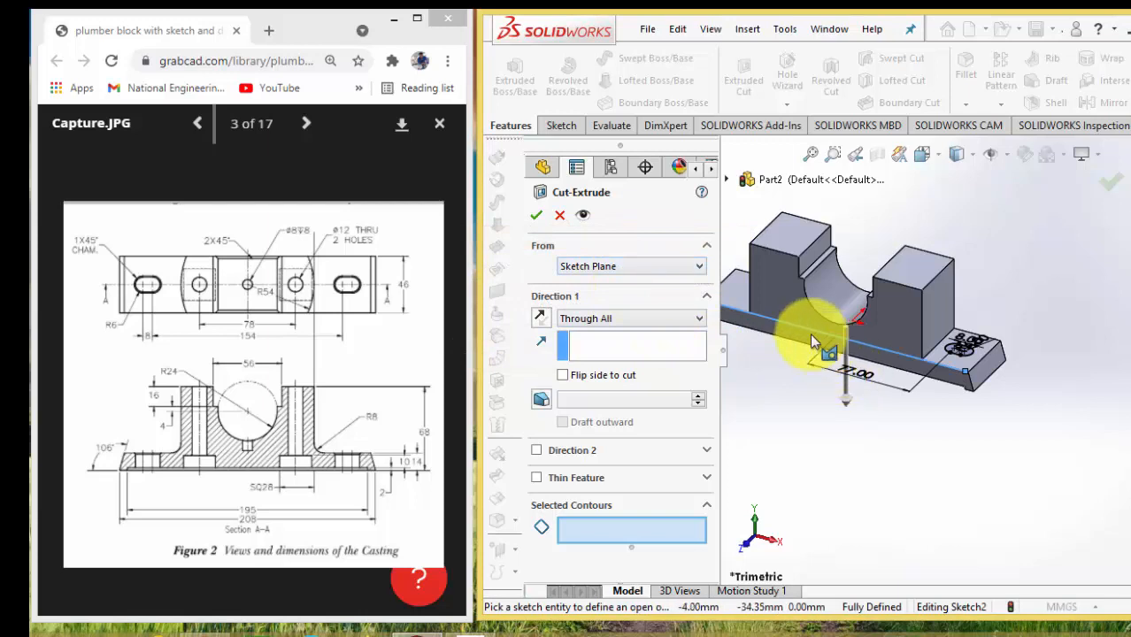
{"action": "scroll", "coordinate": [810, 332], "scroll_direction": "down", "scroll_amount": 1}
{"action": "left_click", "coordinate": [561, 215]}
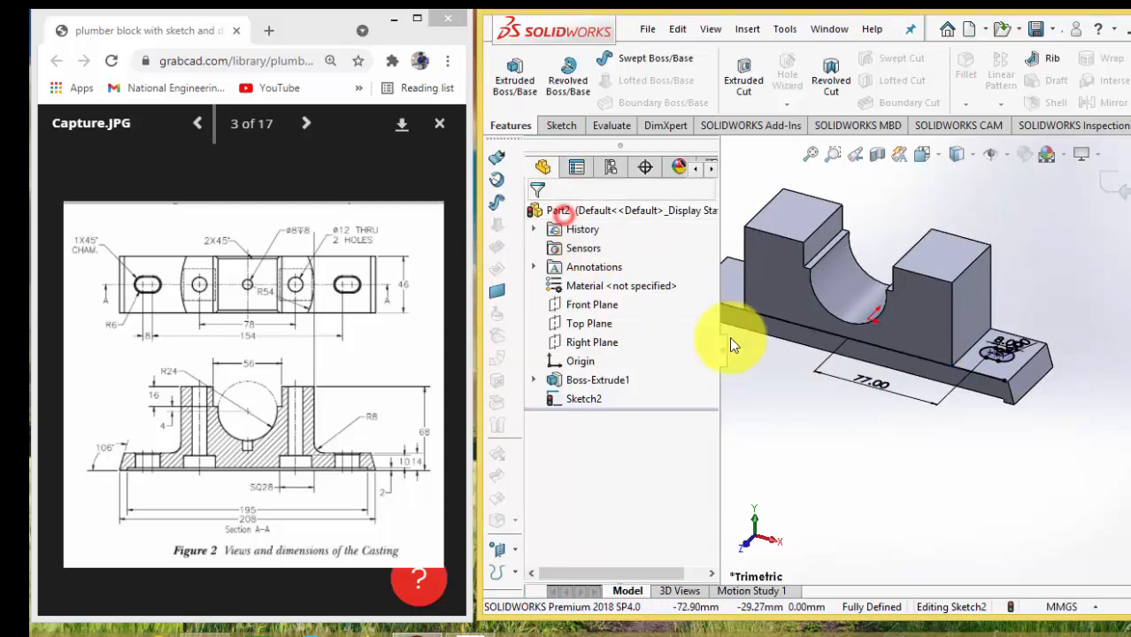
Turn the converted front edge line in the slot sketch into construction geometry
{"action": "scroll", "coordinate": [823, 331], "scroll_direction": "up", "scroll_amount": 3}
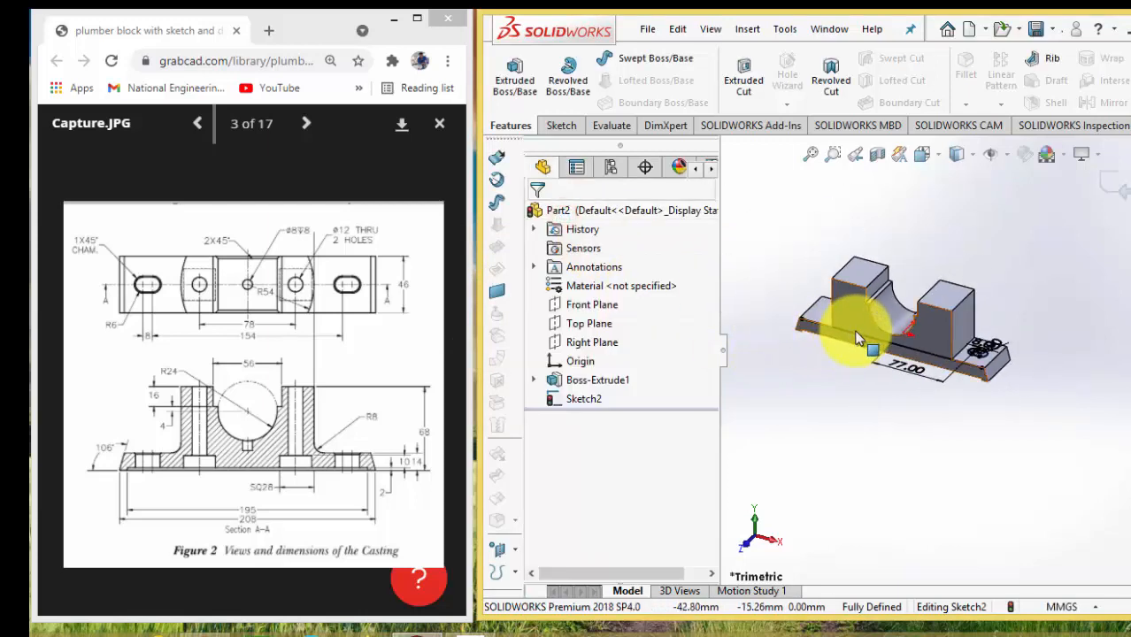
{"action": "left_click", "coordinate": [856, 333]}
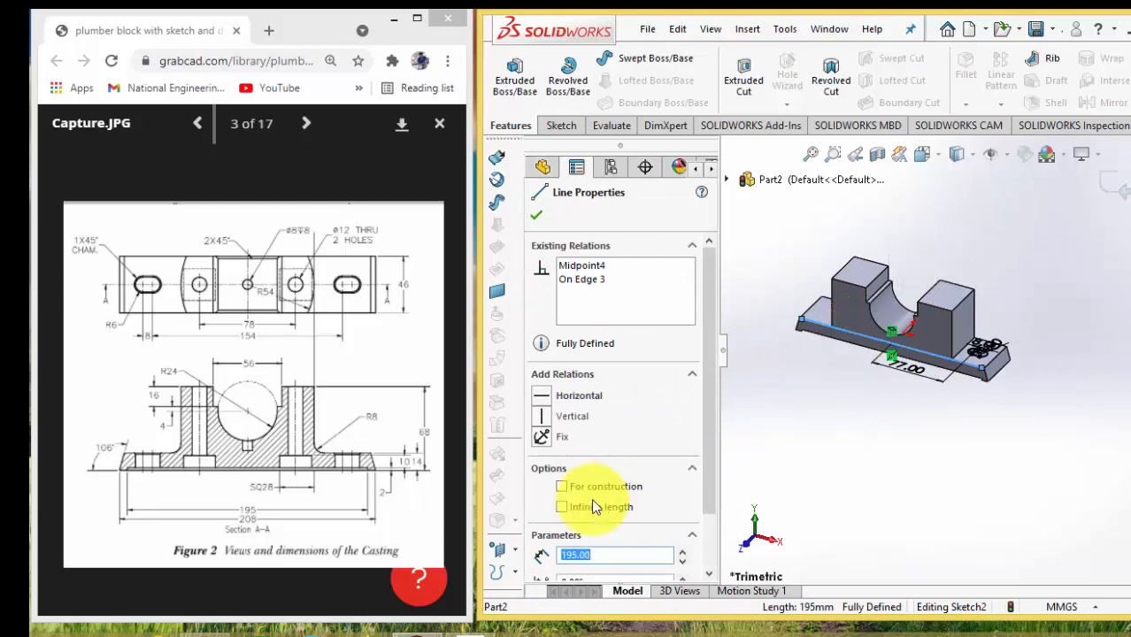
{"action": "left_click", "coordinate": [564, 492]}
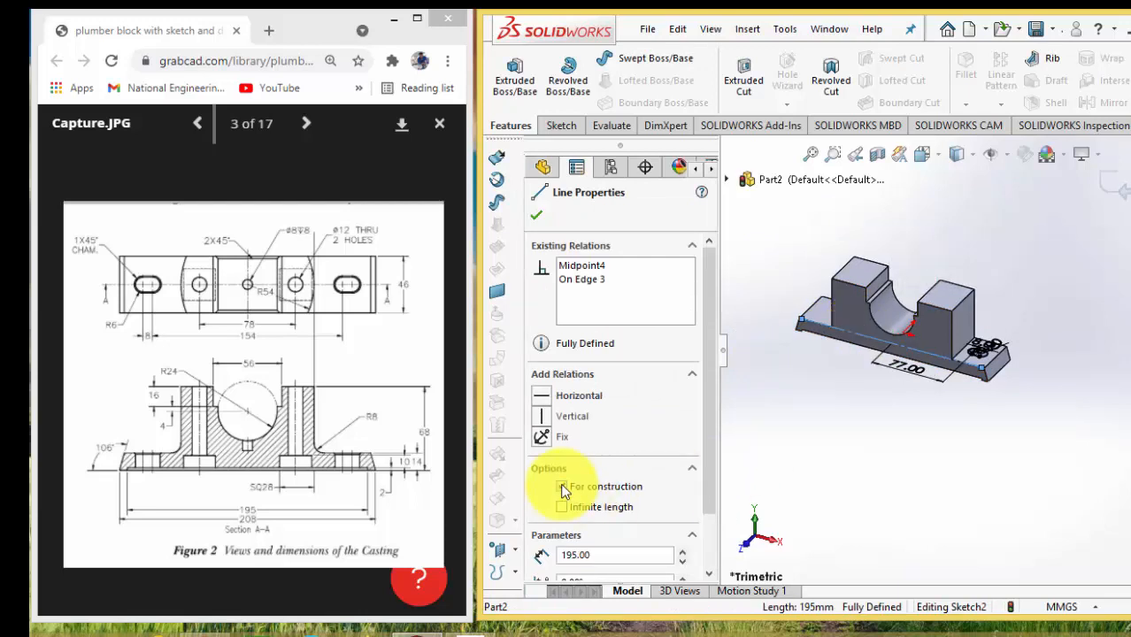
{"action": "left_click", "coordinate": [536, 217]}
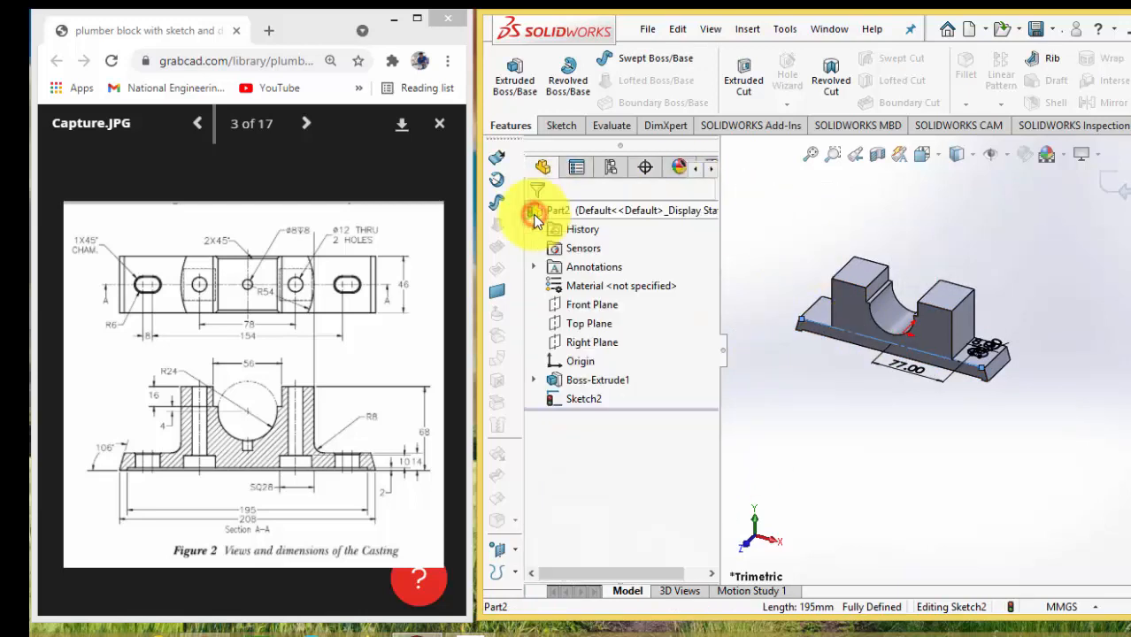
Cut the slot through the foot with an Extruded Cut using the Through All end condition
{"action": "left_click", "coordinate": [743, 100]}
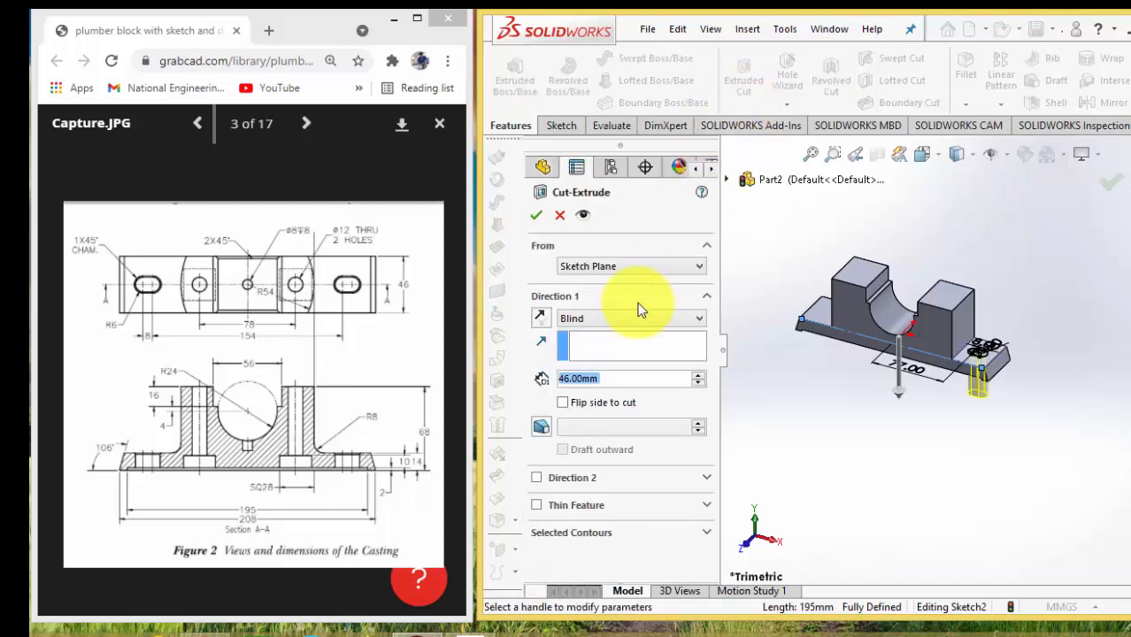
{"action": "left_click", "coordinate": [610, 321]}
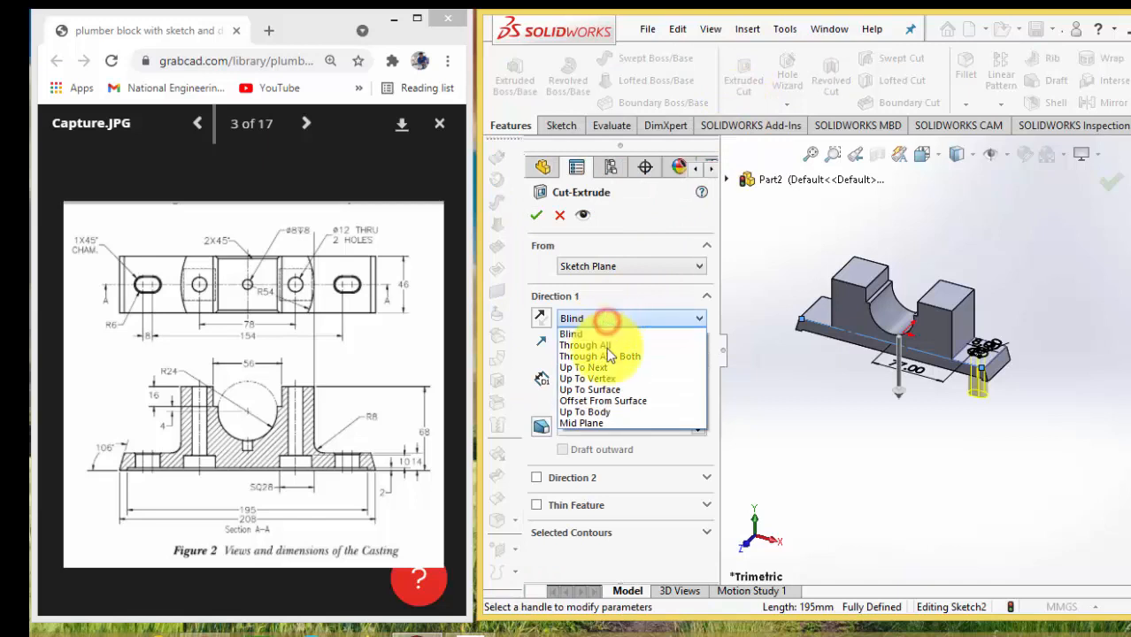
{"action": "left_click", "coordinate": [593, 345]}
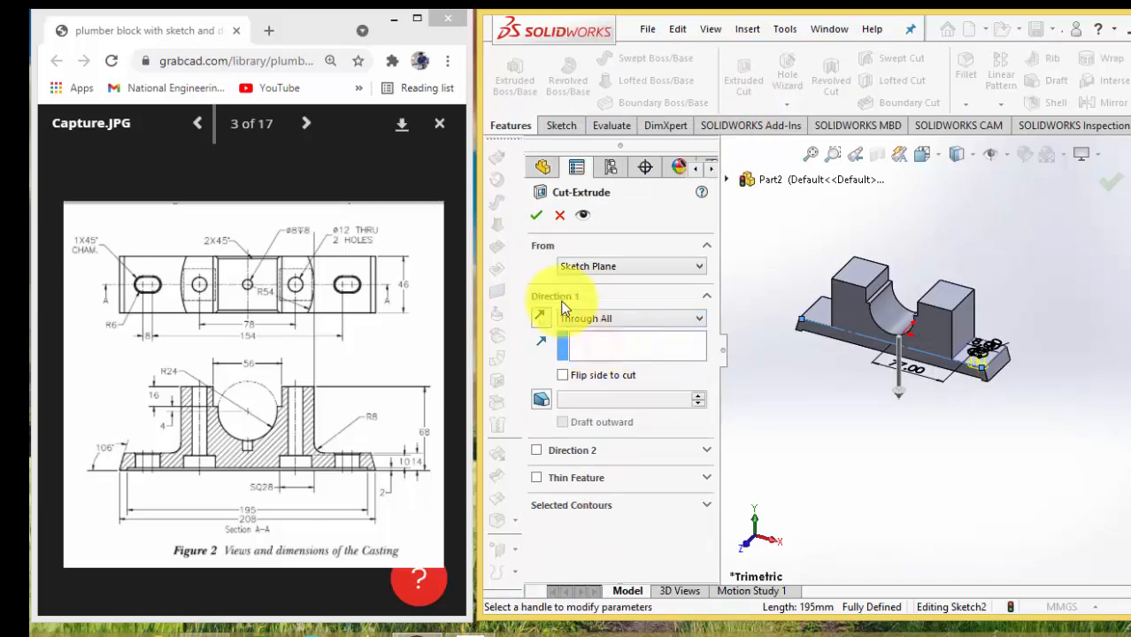
{"action": "left_click", "coordinate": [542, 219]}
{"action": "left_click", "coordinate": [985, 425]}
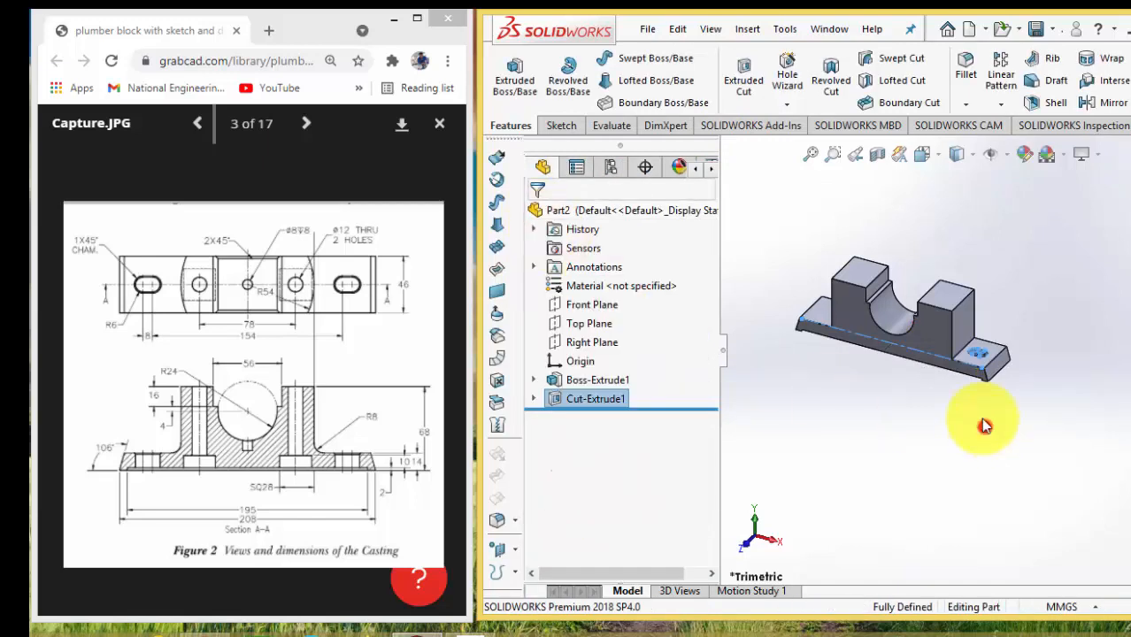
Start a new sketch on the flat underside of the base and orient it face-on
{"action": "scroll", "coordinate": [978, 354], "scroll_direction": "down", "scroll_amount": 3}
{"action": "scroll", "coordinate": [973, 362], "scroll_direction": "down", "scroll_amount": 3}
{"action": "scroll", "coordinate": [954, 413], "scroll_direction": "up", "scroll_amount": 5}
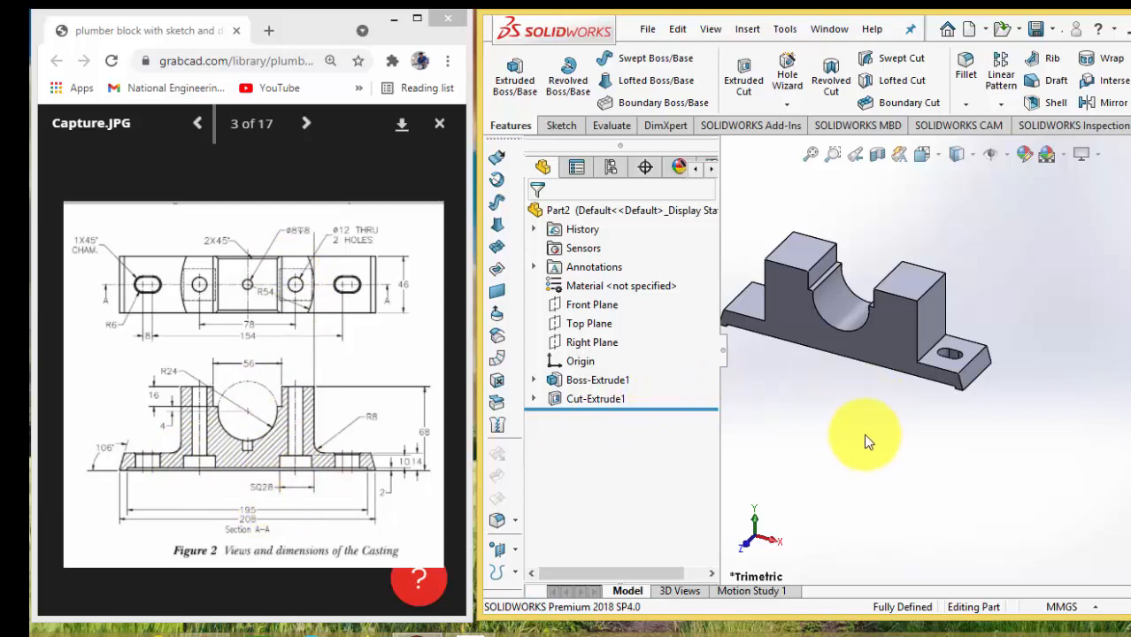
{"action": "scroll", "coordinate": [866, 433], "scroll_direction": "down", "scroll_amount": 3}
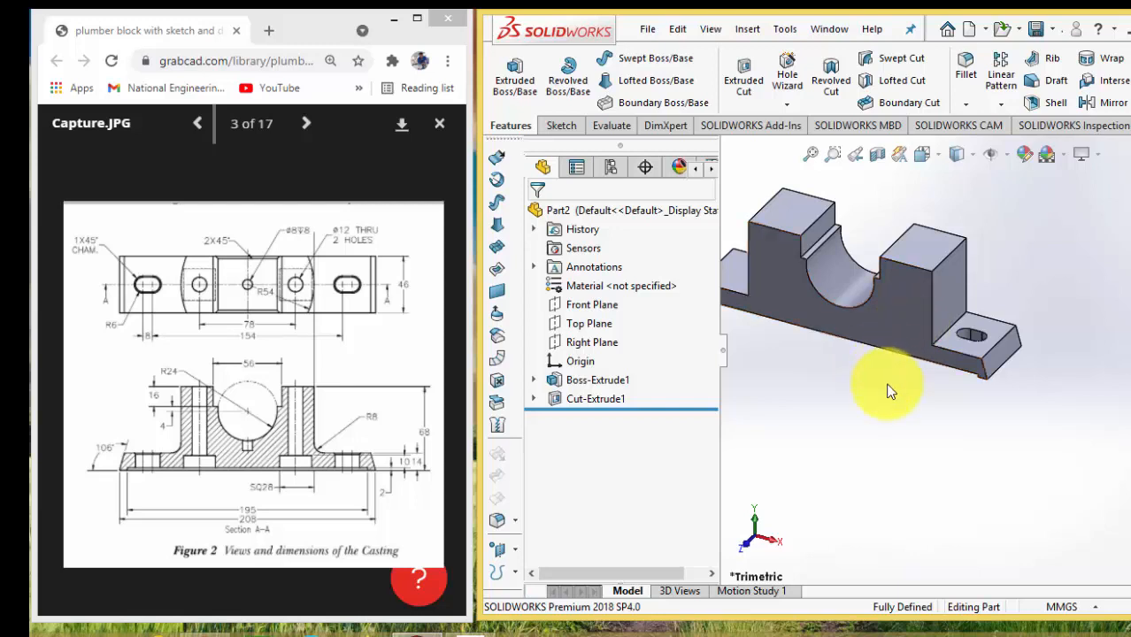
{"action": "scroll", "coordinate": [890, 392], "scroll_direction": "up", "scroll_amount": 3}
{"action": "key", "text": "Down"}
{"action": "key", "text": "Down"}
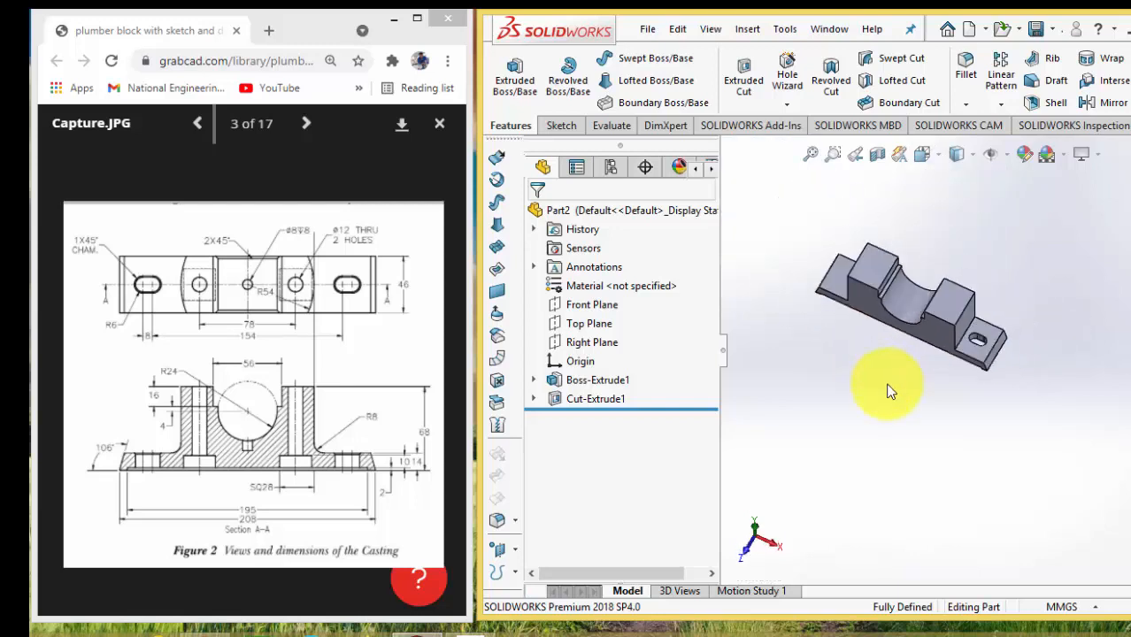
{"action": "key", "text": "Up"}
{"action": "key", "text": "Up"}
{"action": "key", "text": "Up"}
{"action": "key", "text": "Up"}
{"action": "key", "text": "Up"}
{"action": "key", "text": "Up"}
{"action": "key", "text": "Up"}
{"action": "key", "text": "Up"}
{"action": "key", "text": "Up"}
{"action": "key", "text": "Up"}
{"action": "key", "text": "Up"}
{"action": "key", "text": "Up"}
{"action": "key", "text": "Up"}
{"action": "key", "text": "Up"}
{"action": "key", "text": "Up"}
{"action": "key", "text": "Up"}
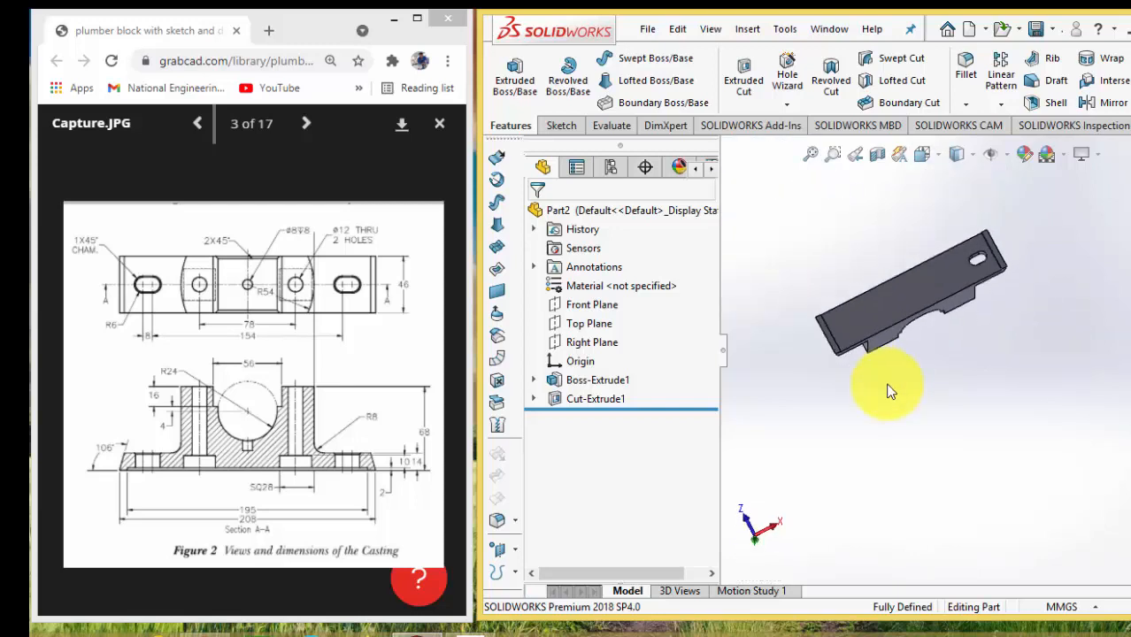
{"action": "left_click", "coordinate": [922, 294]}
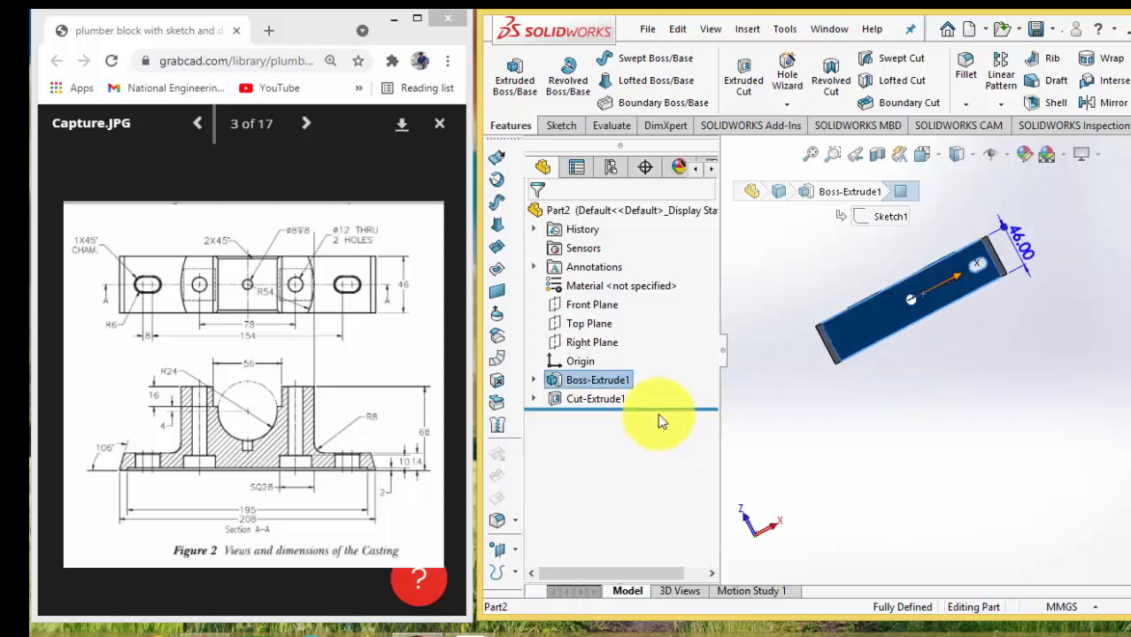
{"action": "left_click", "coordinate": [872, 316]}
{"action": "left_click", "coordinate": [947, 266]}
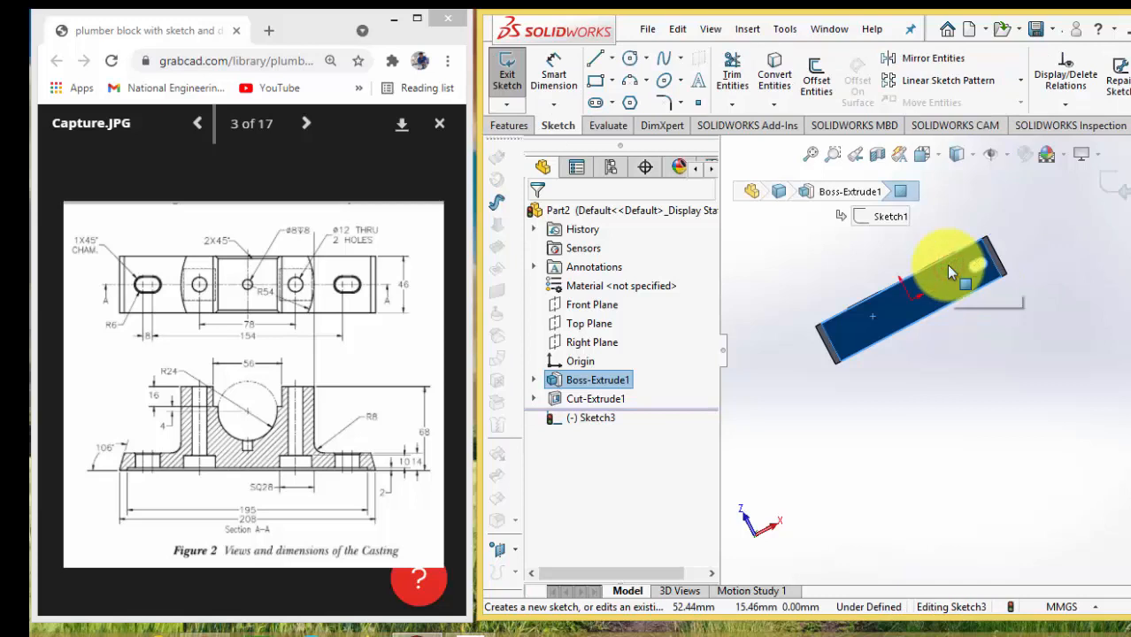
{"action": "left_click", "coordinate": [585, 418]}
{"action": "left_click", "coordinate": [630, 394]}
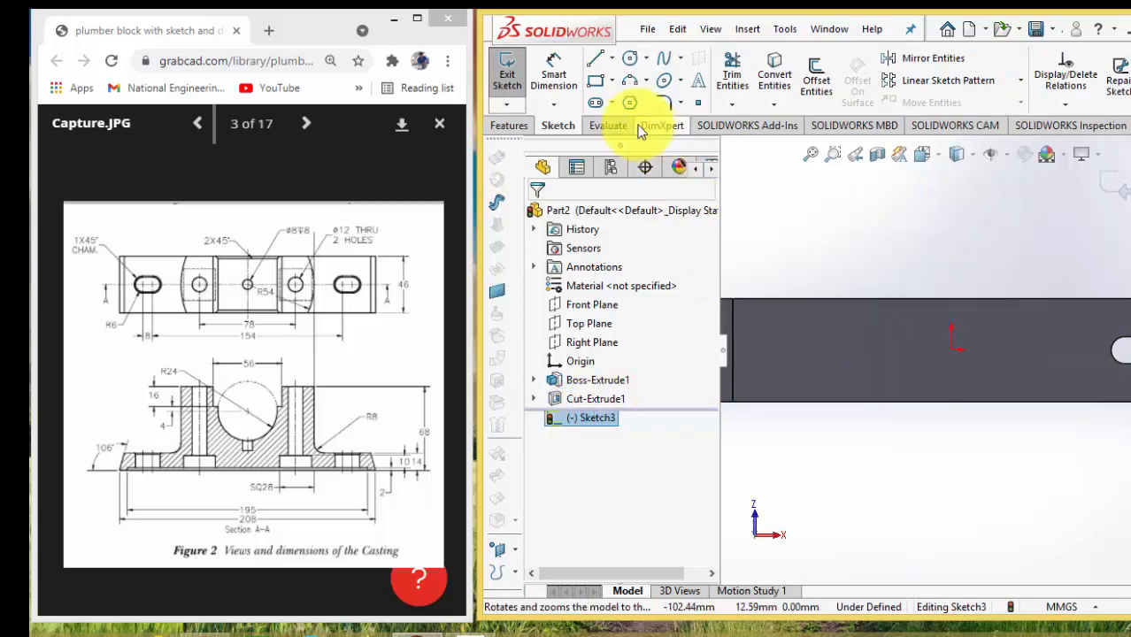
Sketch a corner rectangle about 17 mm wide on the base's underside, between the origin and the slot
{"action": "left_click", "coordinate": [595, 81]}
{"action": "left_click", "coordinate": [985, 335]}
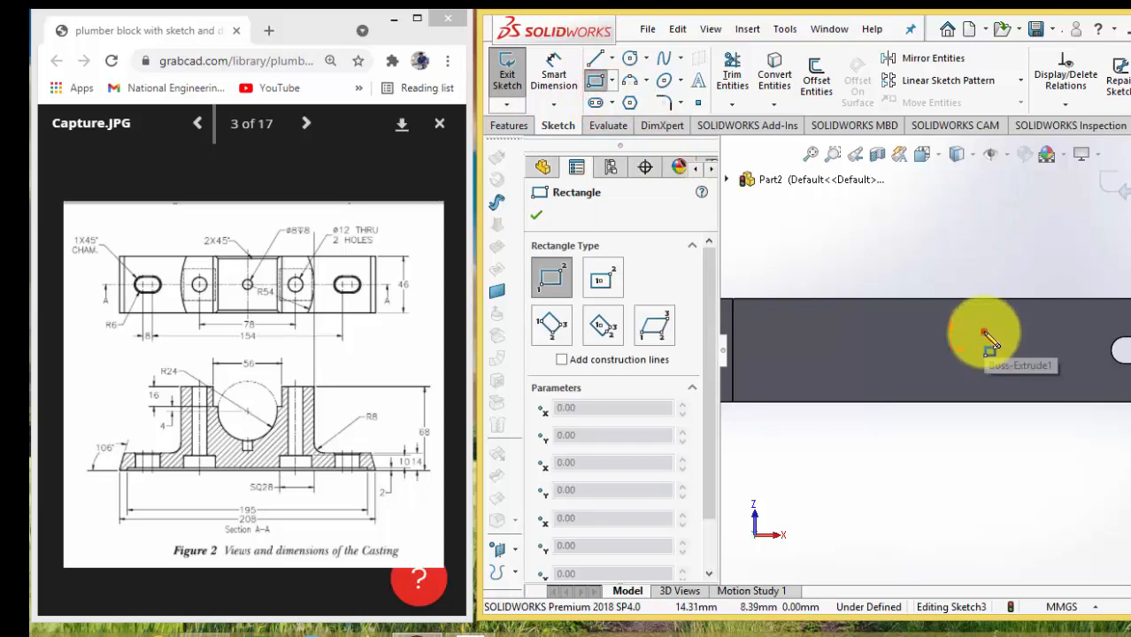
{"action": "left_click", "coordinate": [1024, 365]}
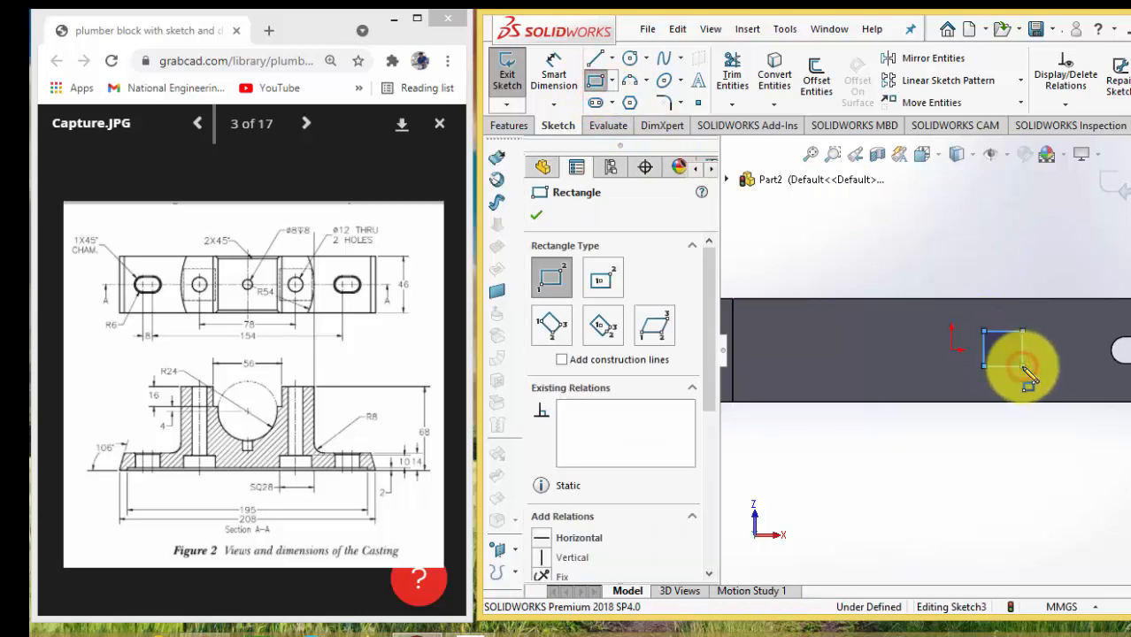
Dimension the rectangle's upper edge to 28 mm
{"action": "left_click", "coordinate": [552, 78]}
{"action": "left_click", "coordinate": [1003, 334]}
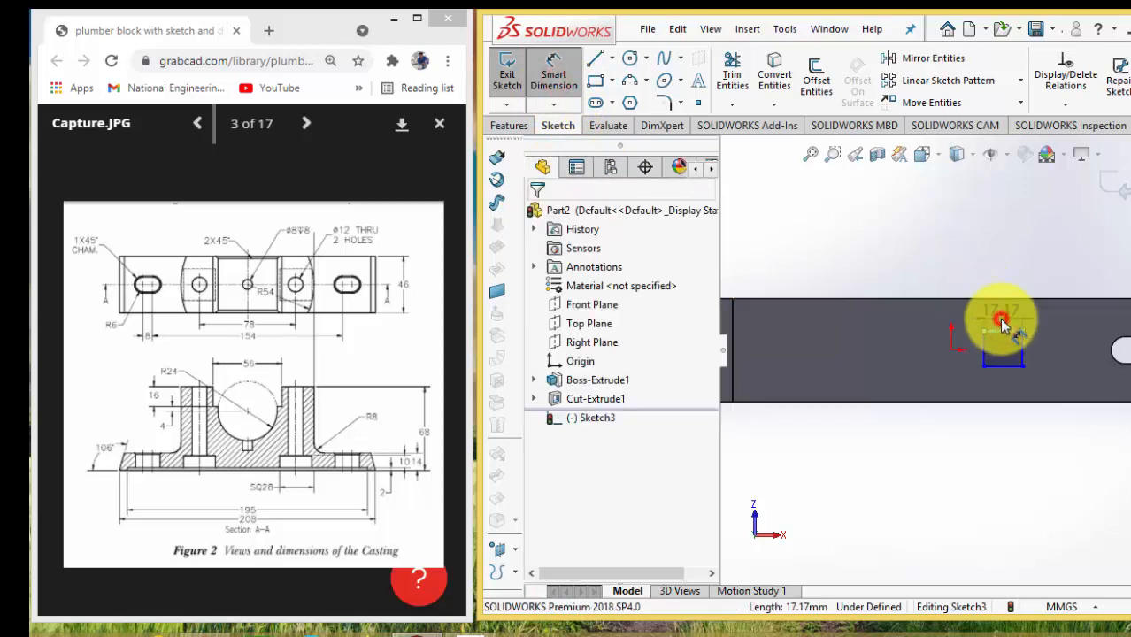
{"action": "left_click", "coordinate": [1003, 326]}
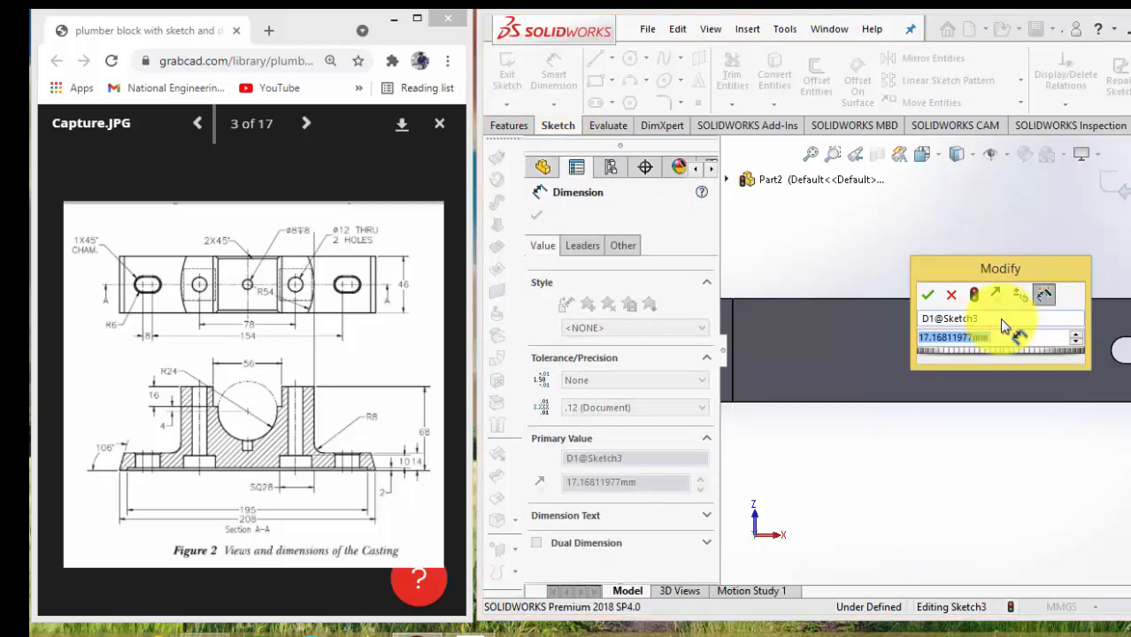
{"action": "type", "text": "28"}
{"action": "key", "text": "Return"}
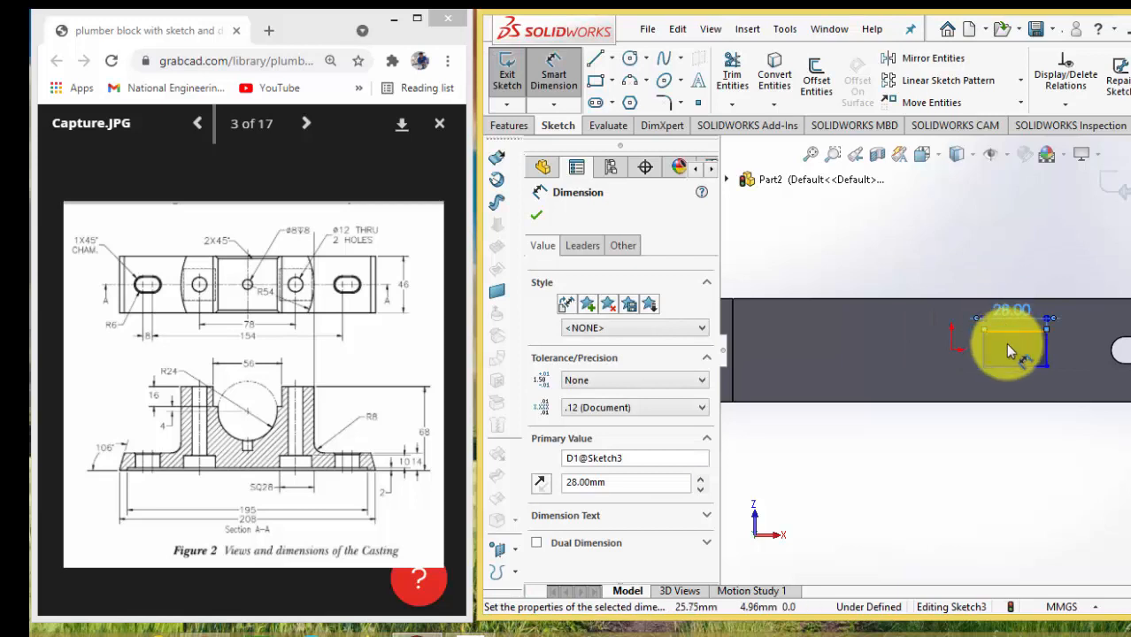
{"action": "key", "text": "Escape"}
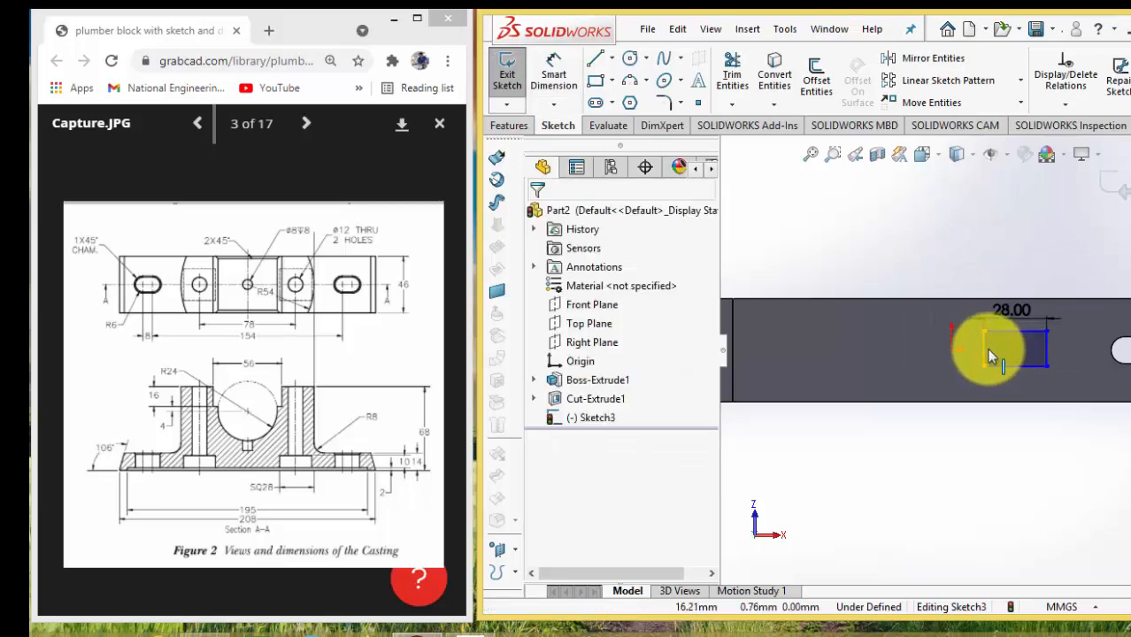
Make the rectangle's left and upper edges equal in length with an Equal relation
{"action": "left_click", "coordinate": [983, 347]}
{"action": "left_click", "coordinate": [1009, 332], "text": "ctrl"}
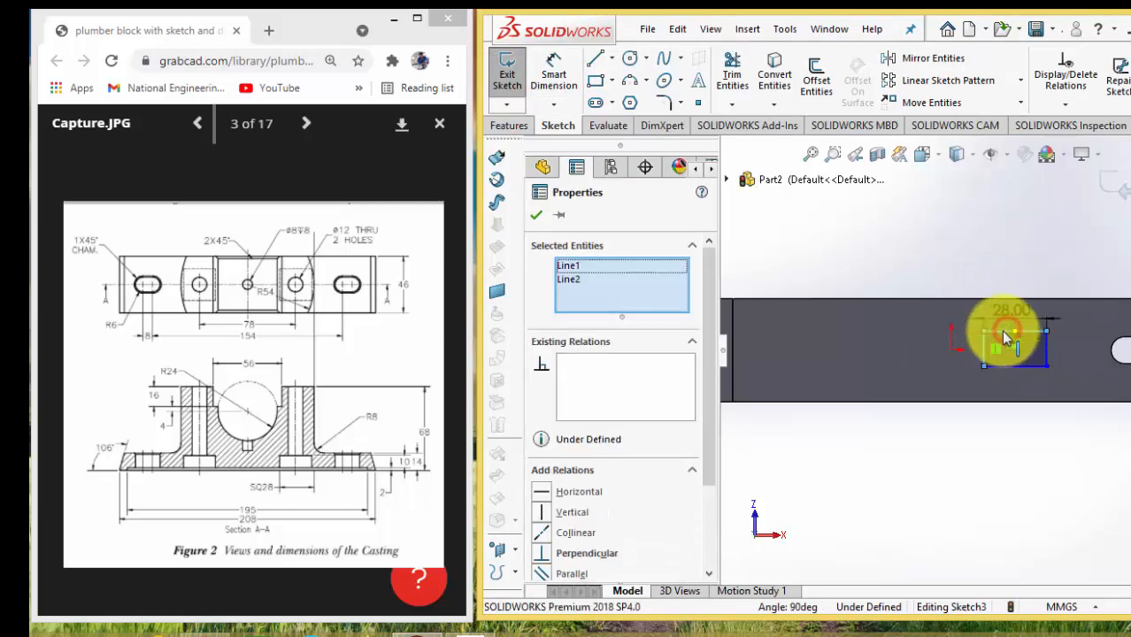
{"action": "left_click_drag", "start_coordinate": [705, 448], "coordinate": [705, 485]}
{"action": "left_click", "coordinate": [539, 544]}
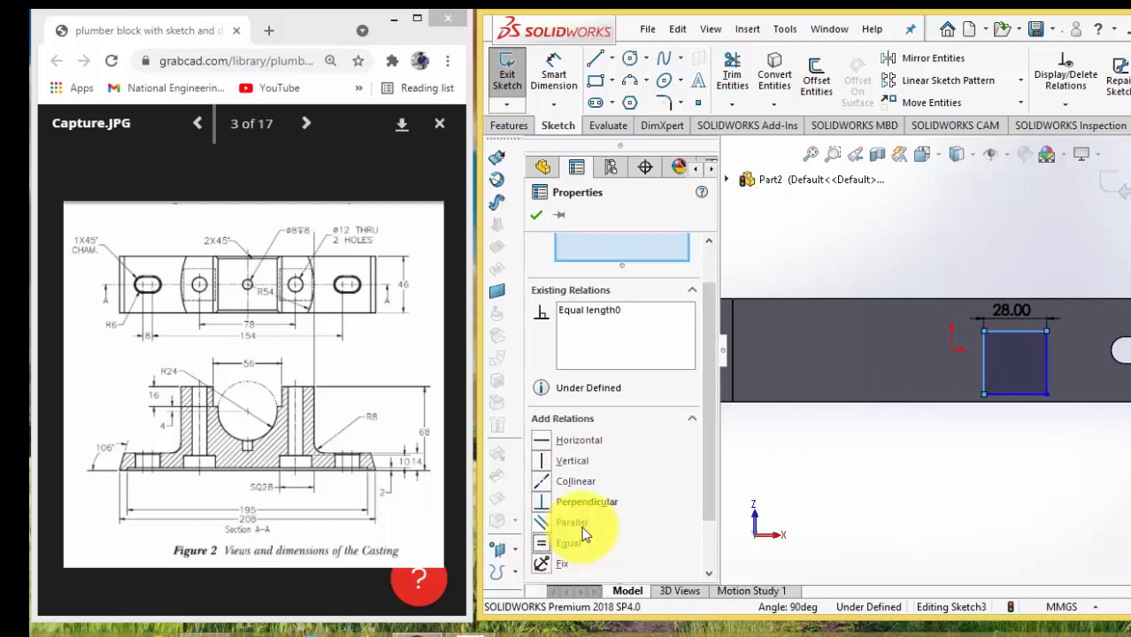
{"action": "left_click", "coordinate": [537, 216]}
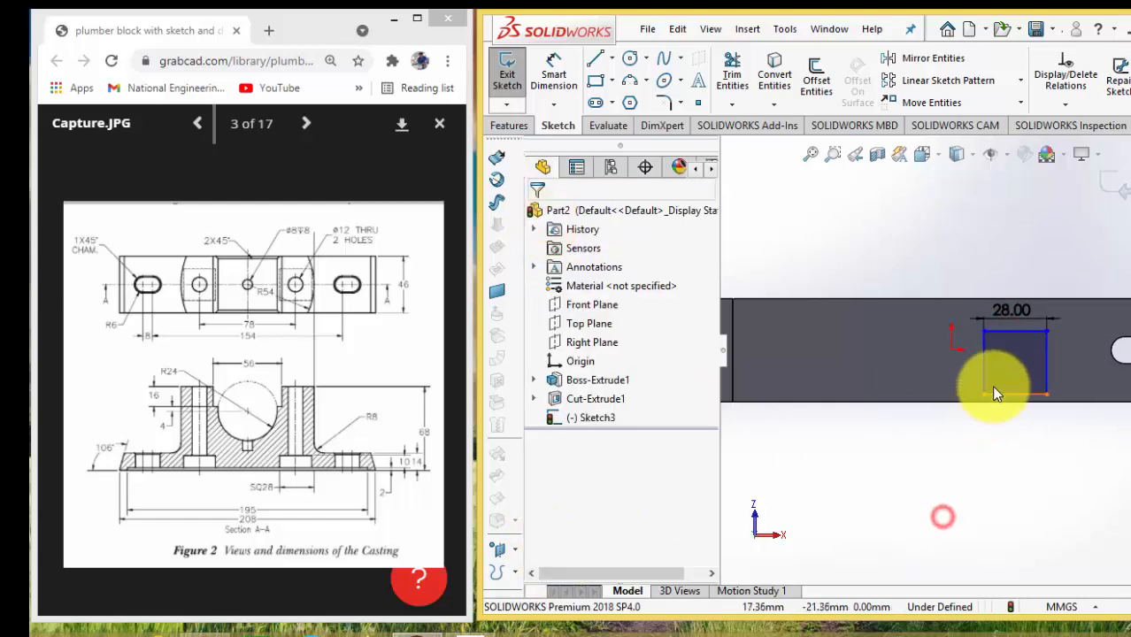
Add a Horizontal relation between the midpoint of the square's left edge and the origin
{"action": "left_click", "coordinate": [985, 364]}
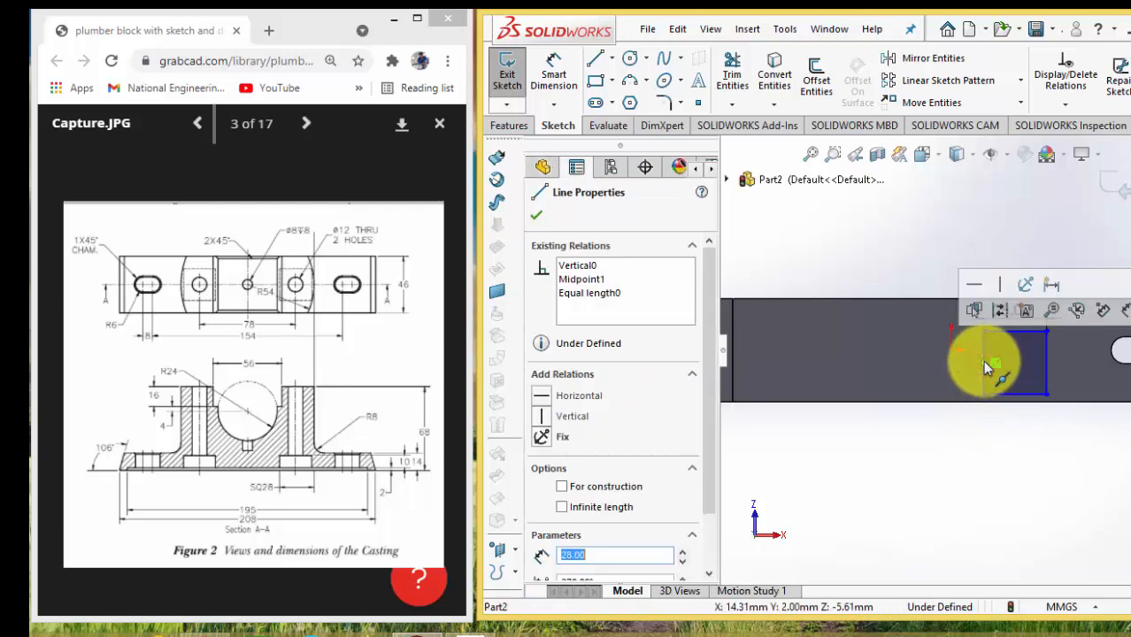
{"action": "left_click", "coordinate": [951, 349], "text": "ctrl"}
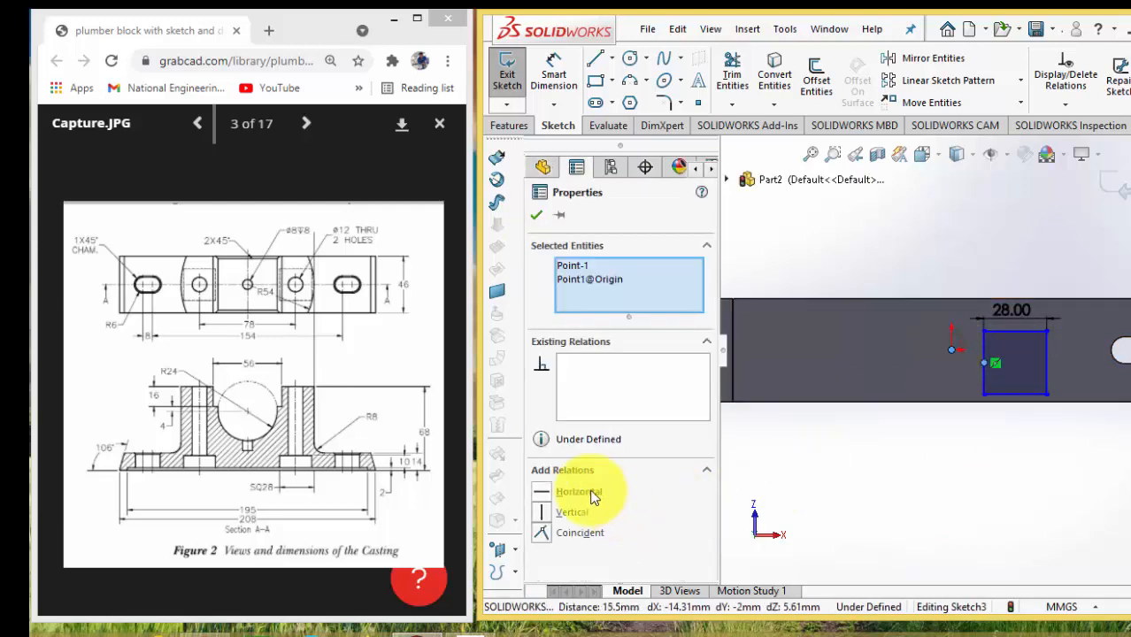
{"action": "left_click", "coordinate": [578, 492]}
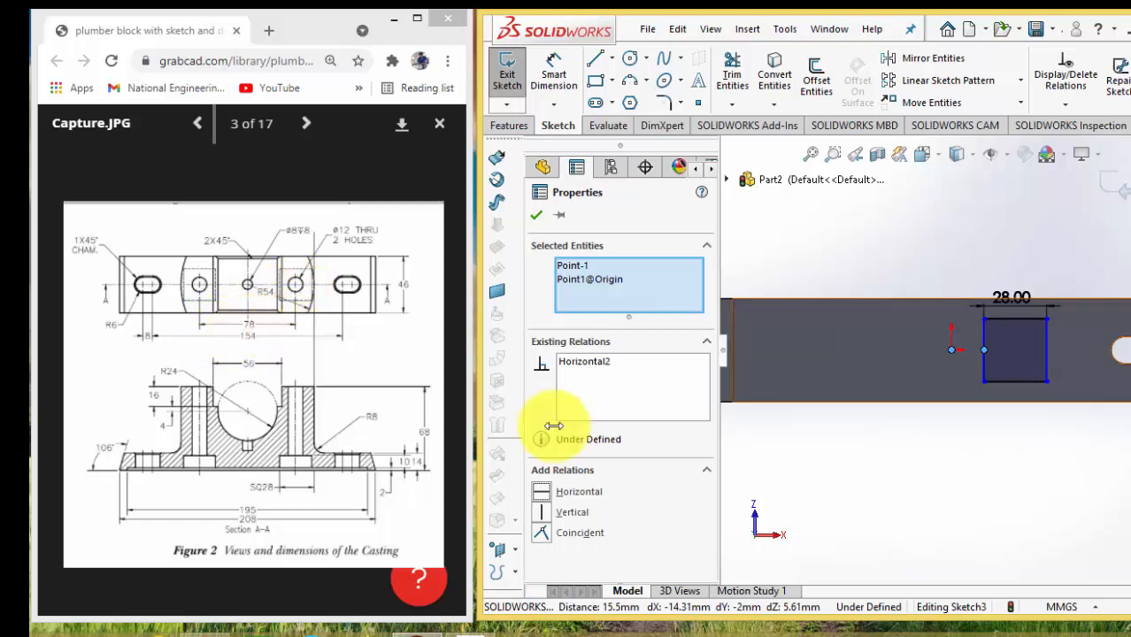
Dimension the horizontal distance from the origin to the midpoint of the square's lower edge as 78/2 mm
{"action": "left_click", "coordinate": [553, 75]}
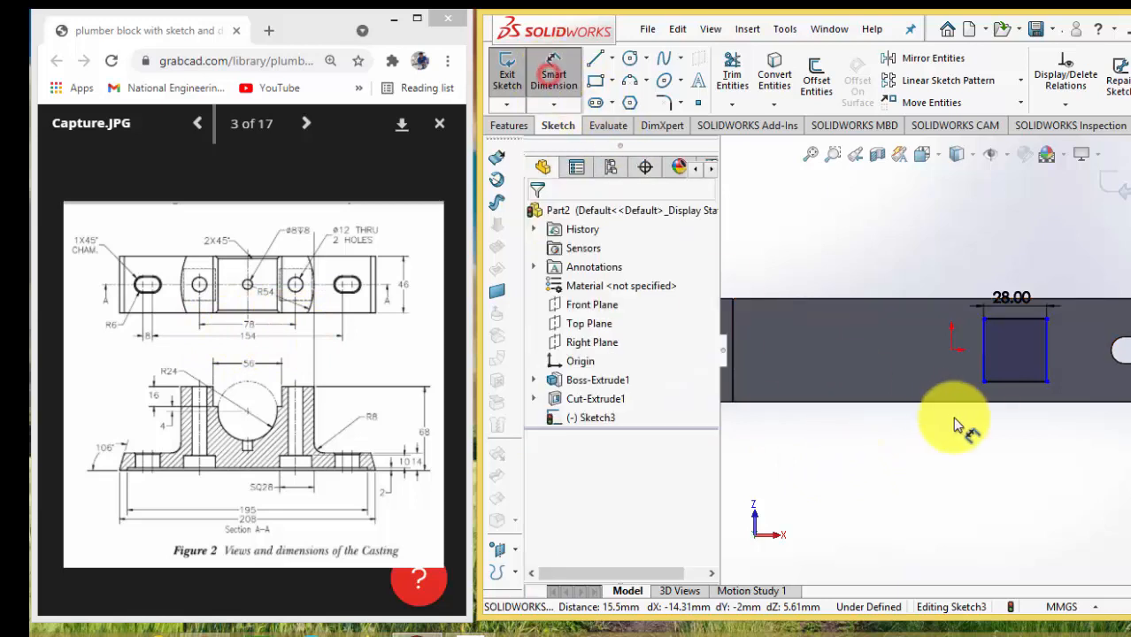
{"action": "left_click", "coordinate": [951, 351]}
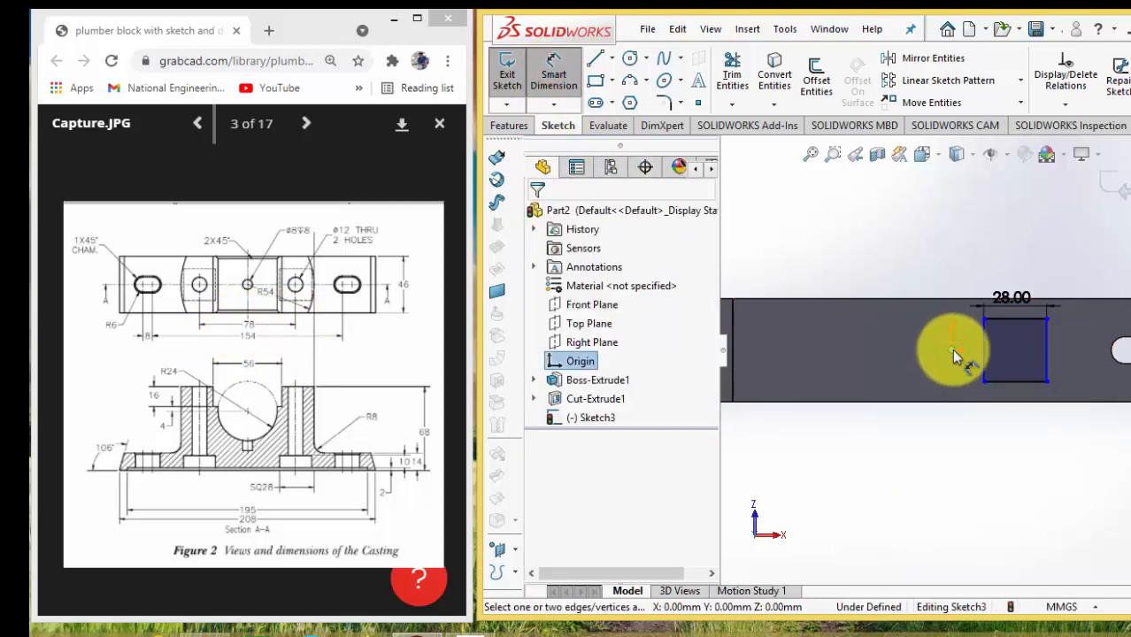
{"action": "left_click", "coordinate": [1015, 386]}
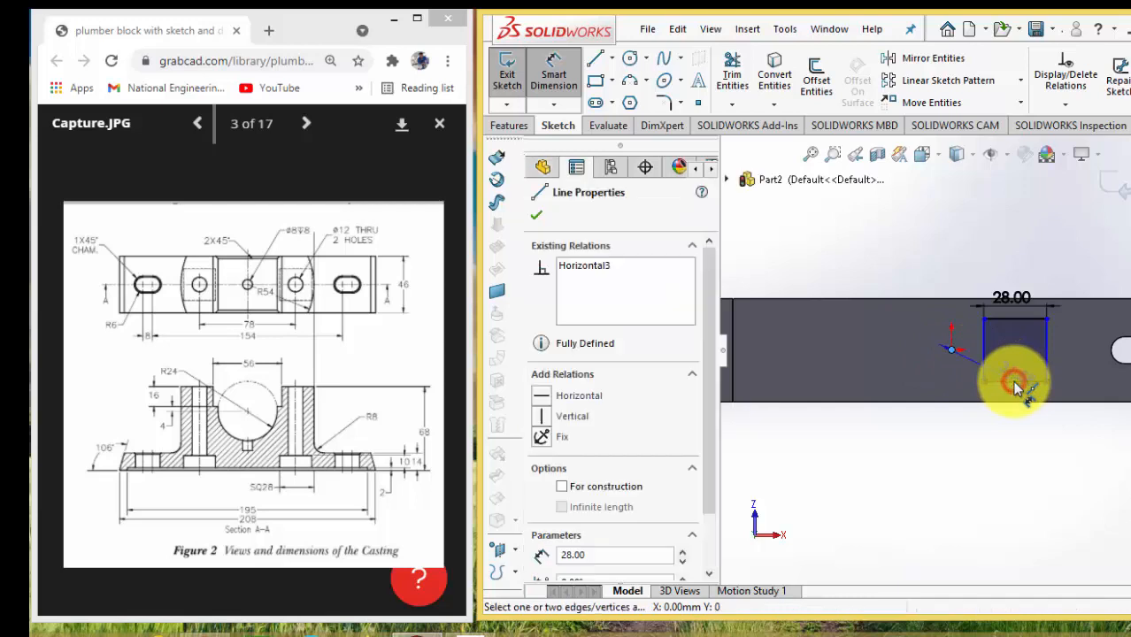
{"action": "left_click", "coordinate": [986, 444]}
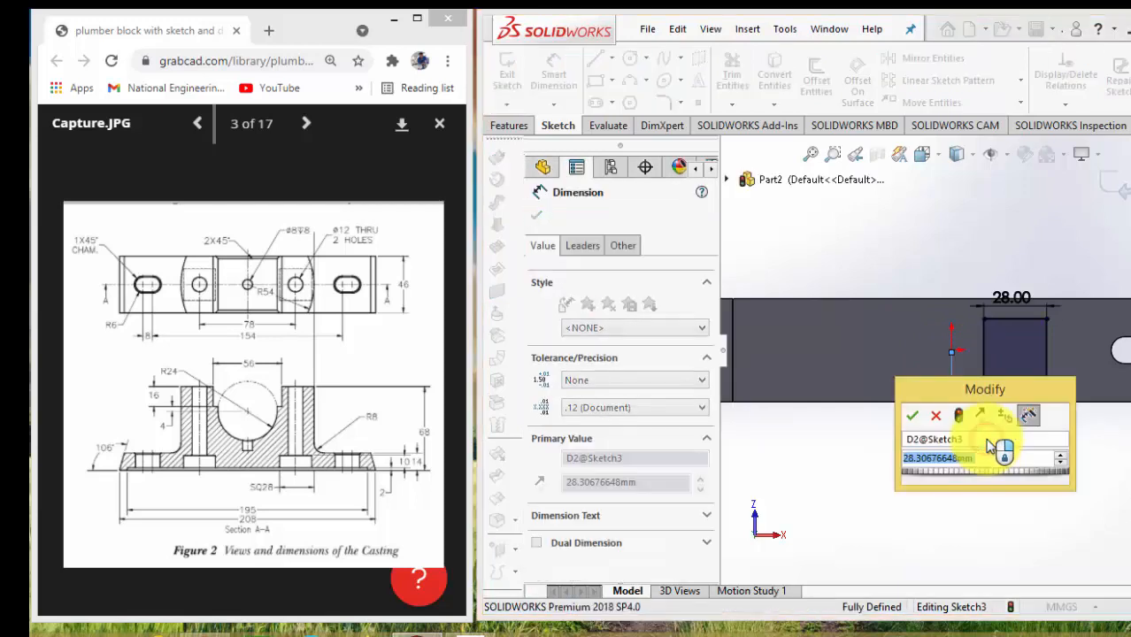
{"action": "type", "text": "78/2"}
{"action": "key", "text": "Return"}
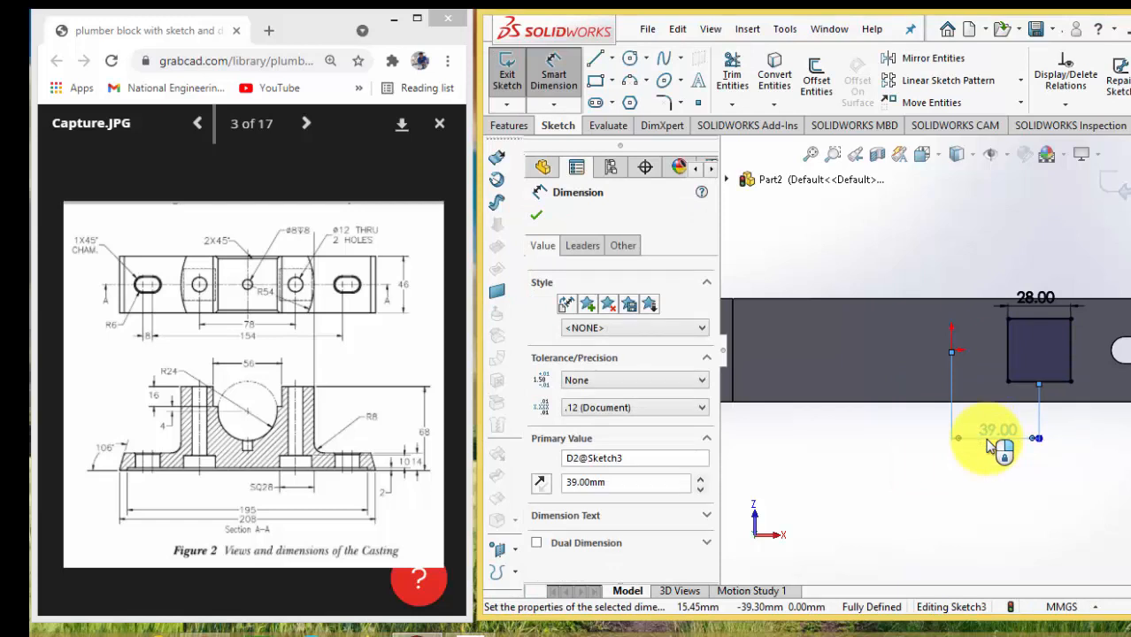
Cut the square recess into the base with a Blind Extruded Cut 10 mm deep
{"action": "left_click", "coordinate": [510, 126]}
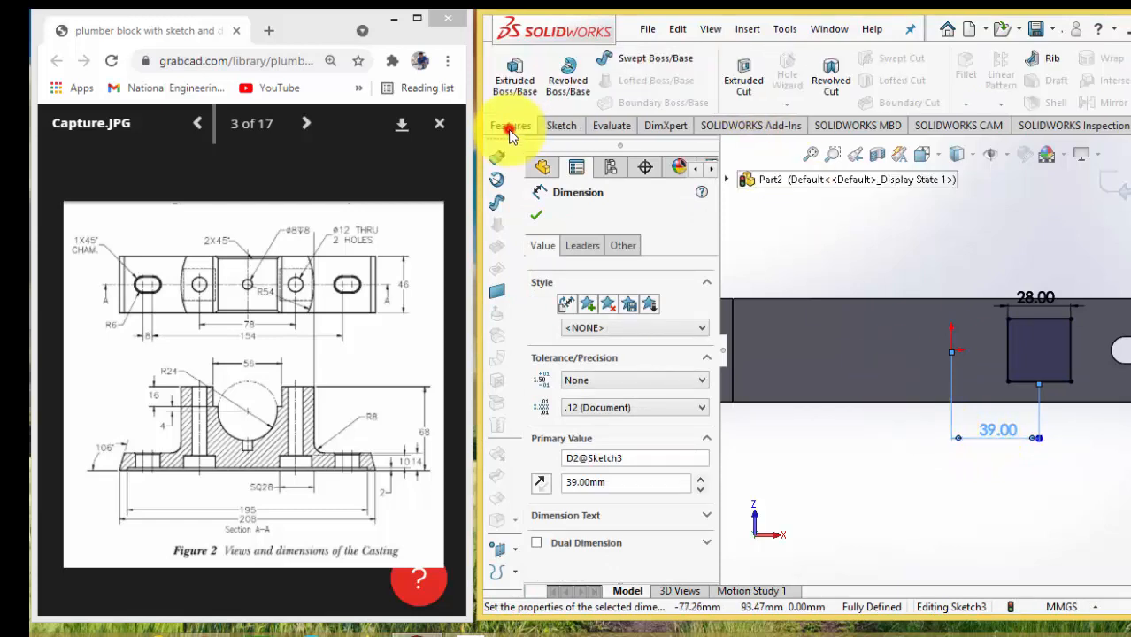
{"action": "left_click", "coordinate": [733, 92]}
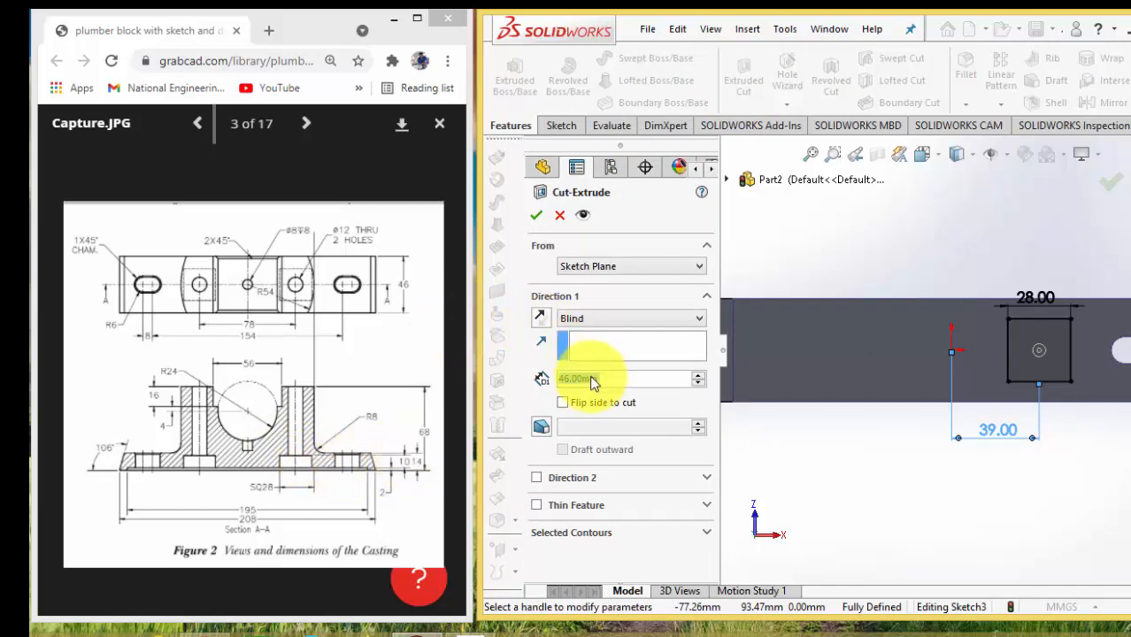
{"action": "type", "text": "10"}
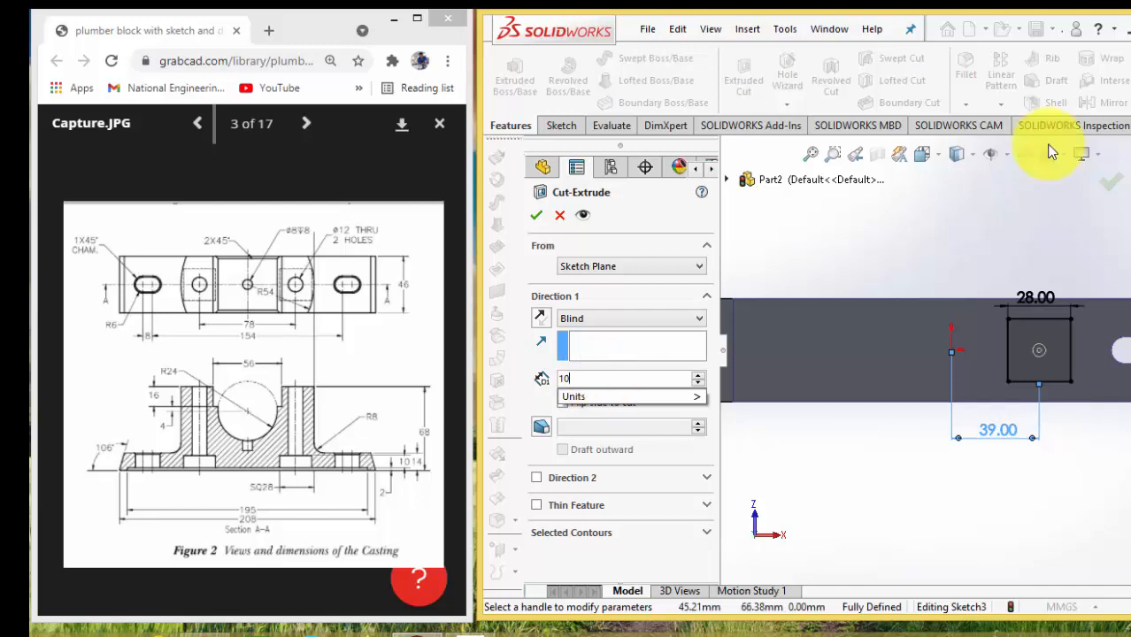
{"action": "left_click", "coordinate": [921, 155]}
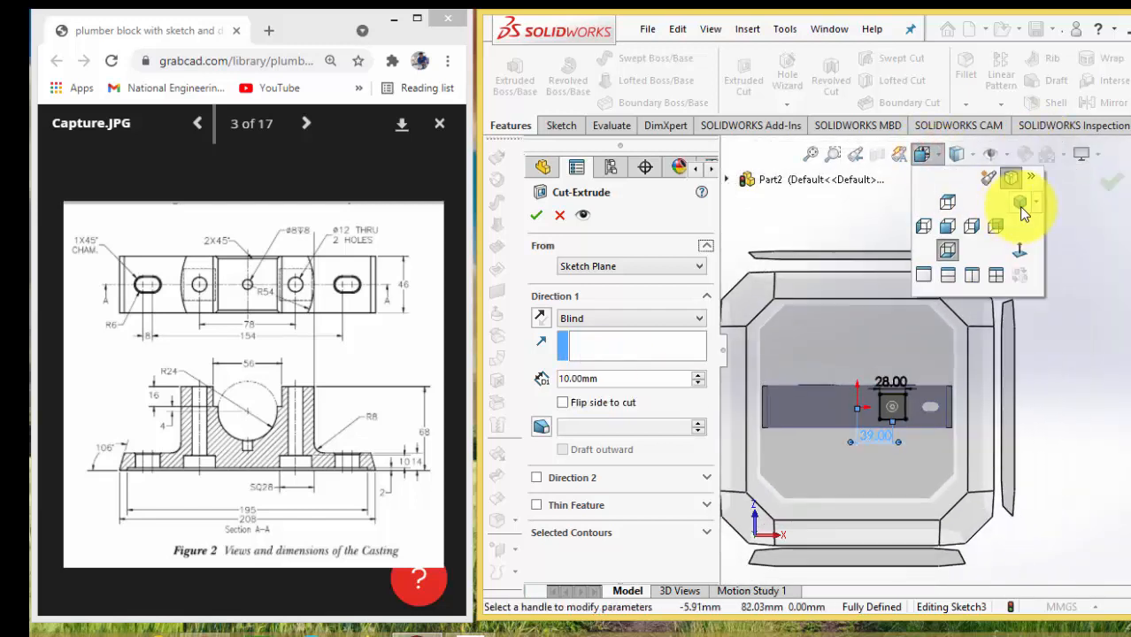
{"action": "left_click", "coordinate": [1020, 206]}
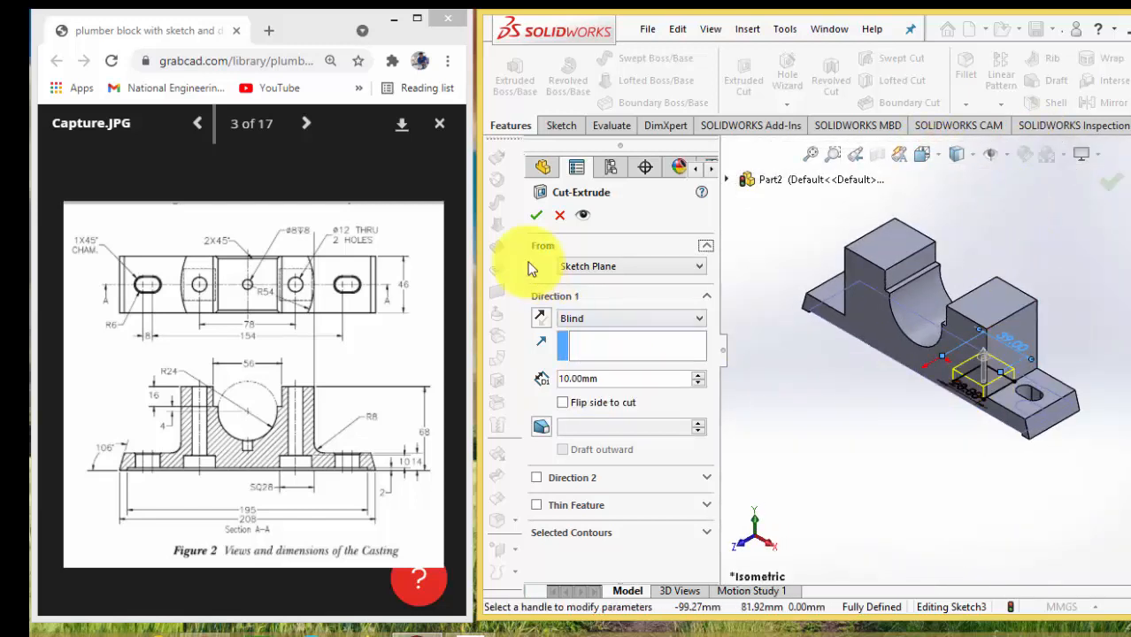
{"action": "left_click", "coordinate": [536, 215]}
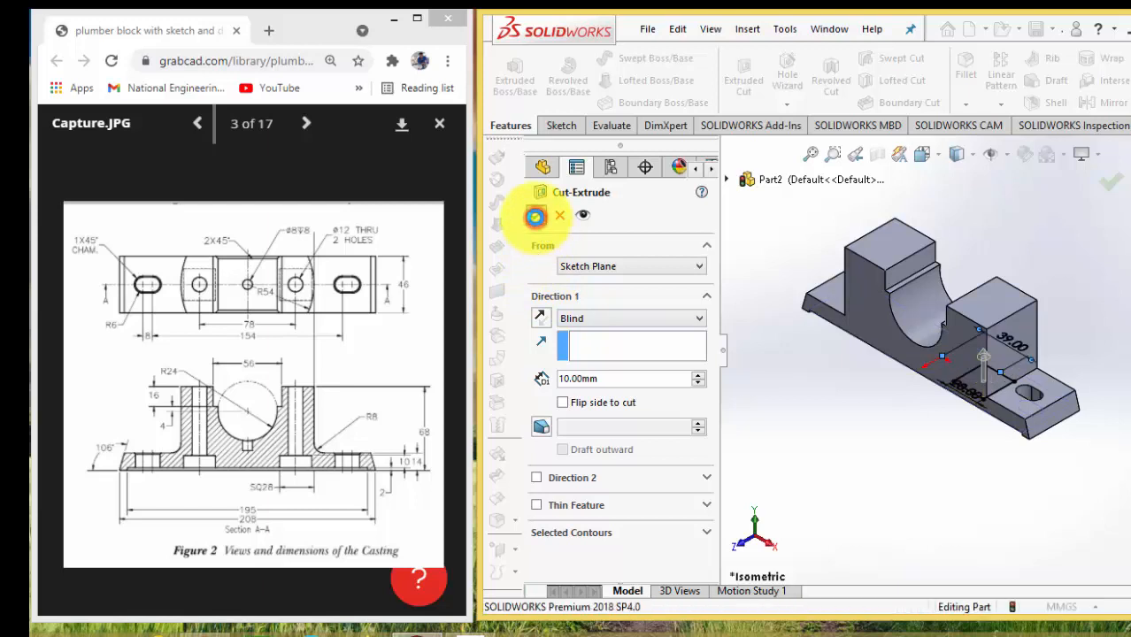
Start a new sketch on the floor of the square recess in the base's underside
{"action": "left_click", "coordinate": [918, 447]}
{"action": "key", "text": "Down"}
{"action": "key", "text": "Down"}
{"action": "key", "text": "Up"}
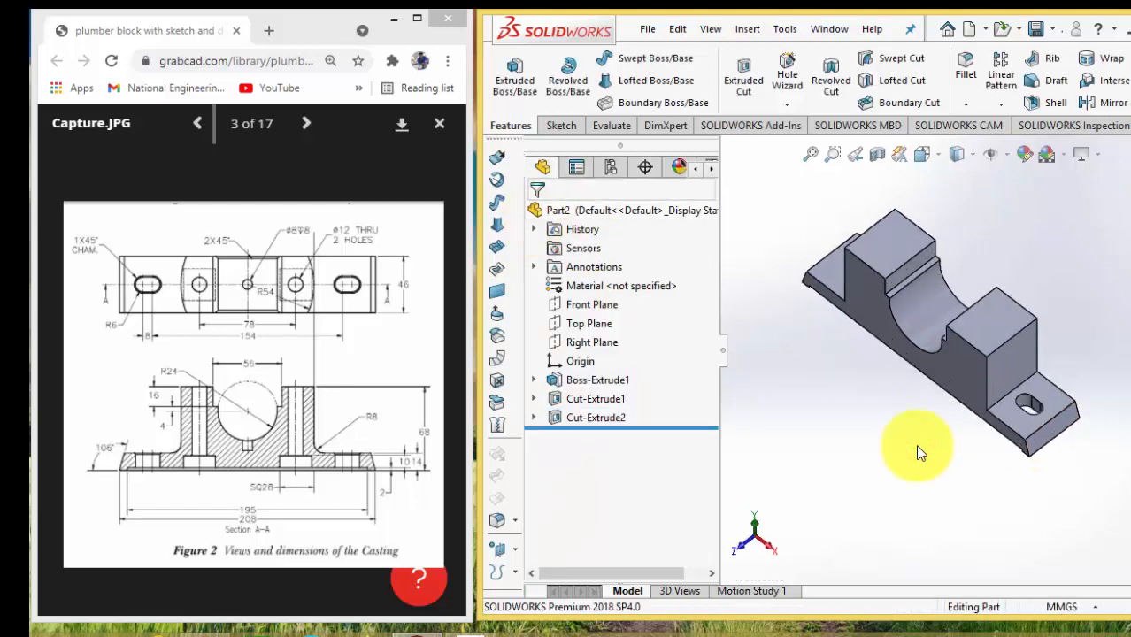
{"action": "key", "text": "Up"}
{"action": "key", "text": "Up"}
{"action": "key", "text": "Up"}
{"action": "key", "text": "Up"}
{"action": "key", "text": "Up"}
{"action": "key", "text": "Up"}
{"action": "key", "text": "Down"}
{"action": "key", "text": "Down"}
{"action": "key", "text": "Down"}
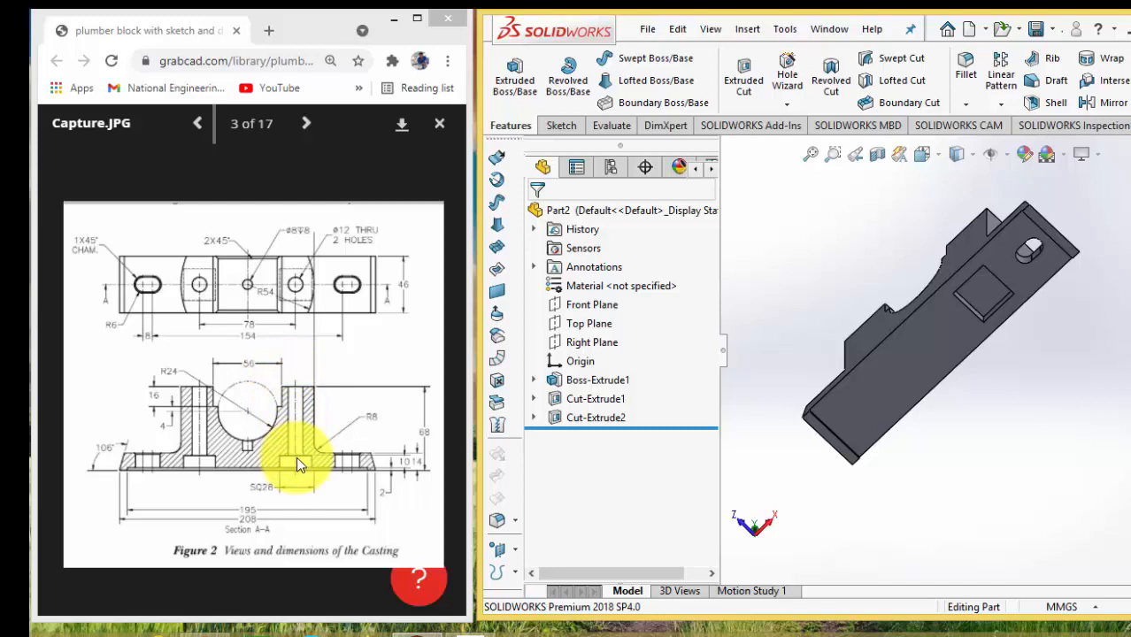
{"action": "left_click", "coordinate": [987, 299]}
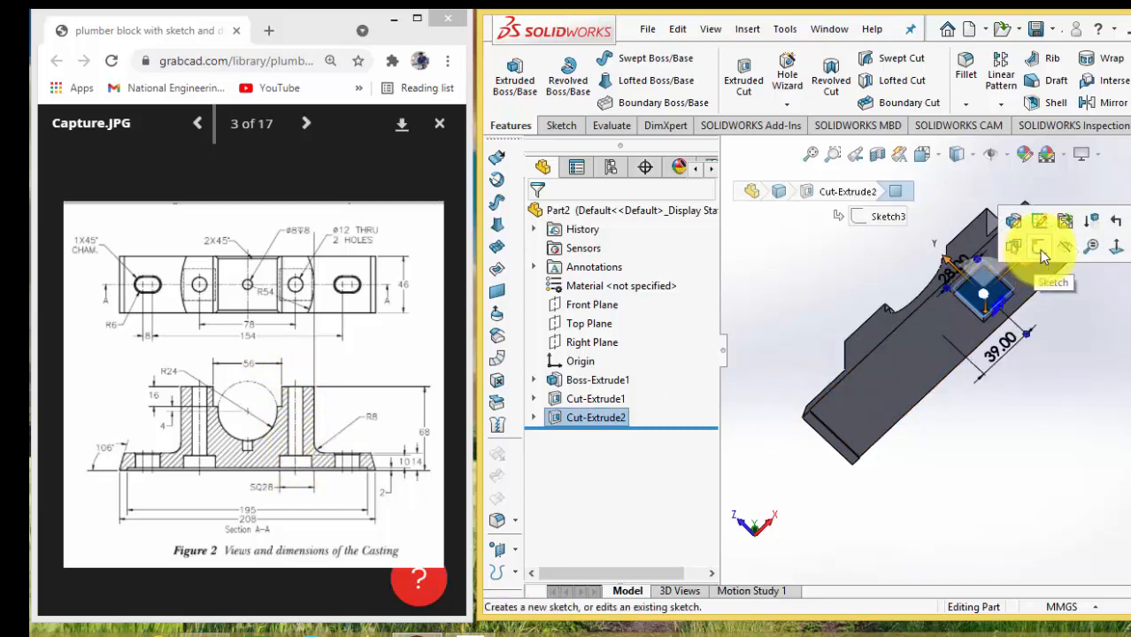
{"action": "left_click", "coordinate": [1039, 250]}
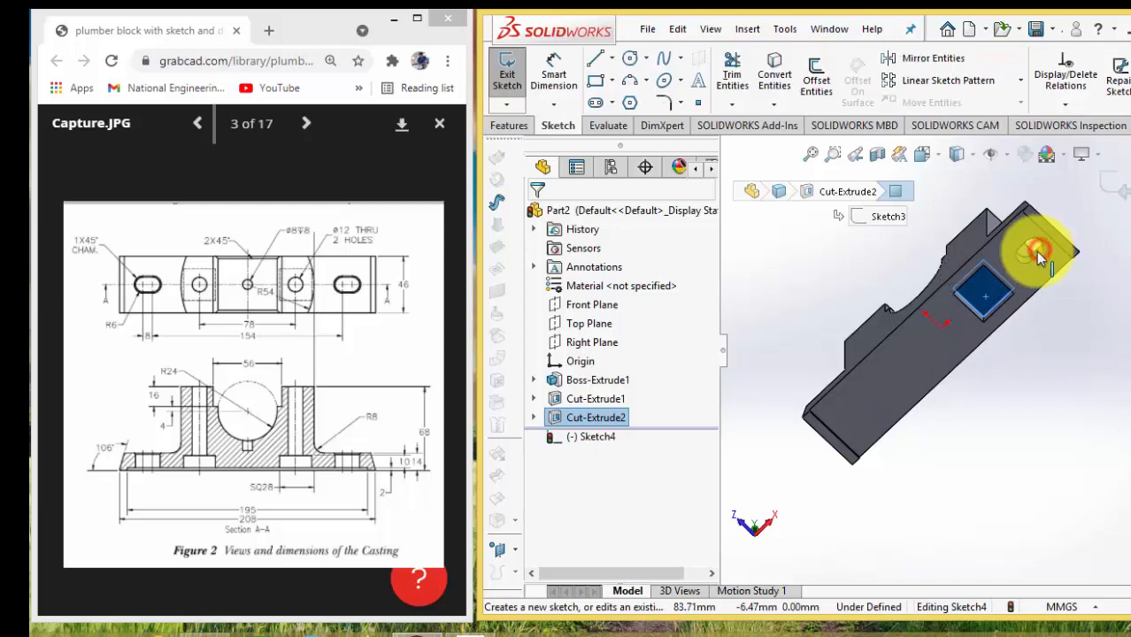
Sketch a circle about 7.4 mm in diameter near the centre of the square recess floor
{"action": "left_click", "coordinate": [629, 60]}
{"action": "scroll", "coordinate": [972, 298], "scroll_direction": "down", "scroll_amount": 3}
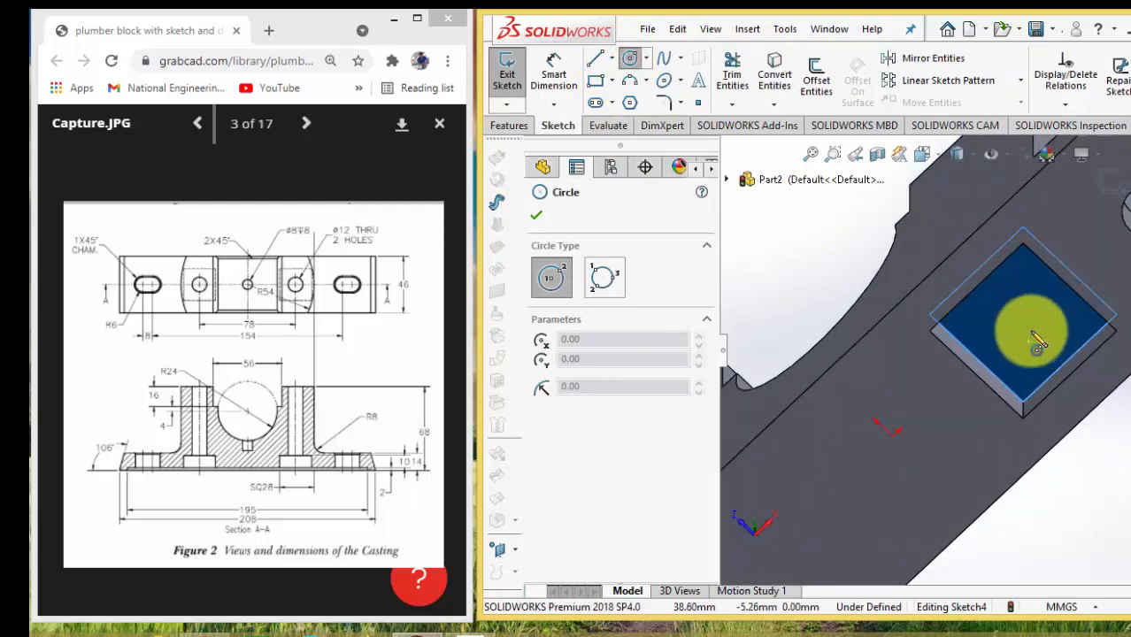
{"action": "left_click", "coordinate": [1022, 315]}
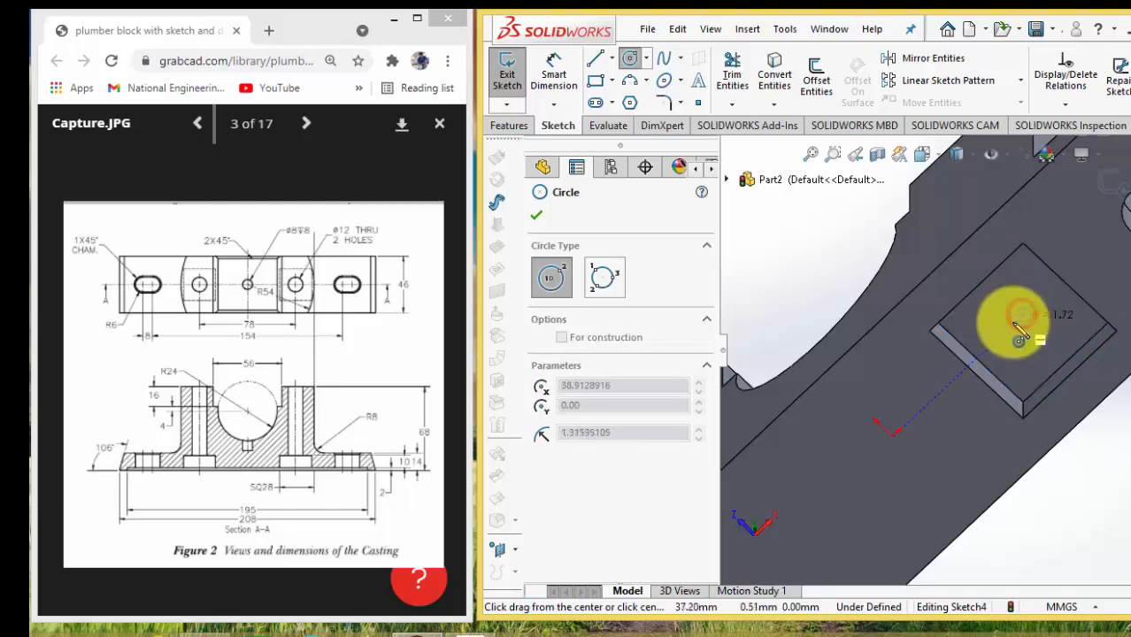
{"action": "left_click", "coordinate": [1018, 329]}
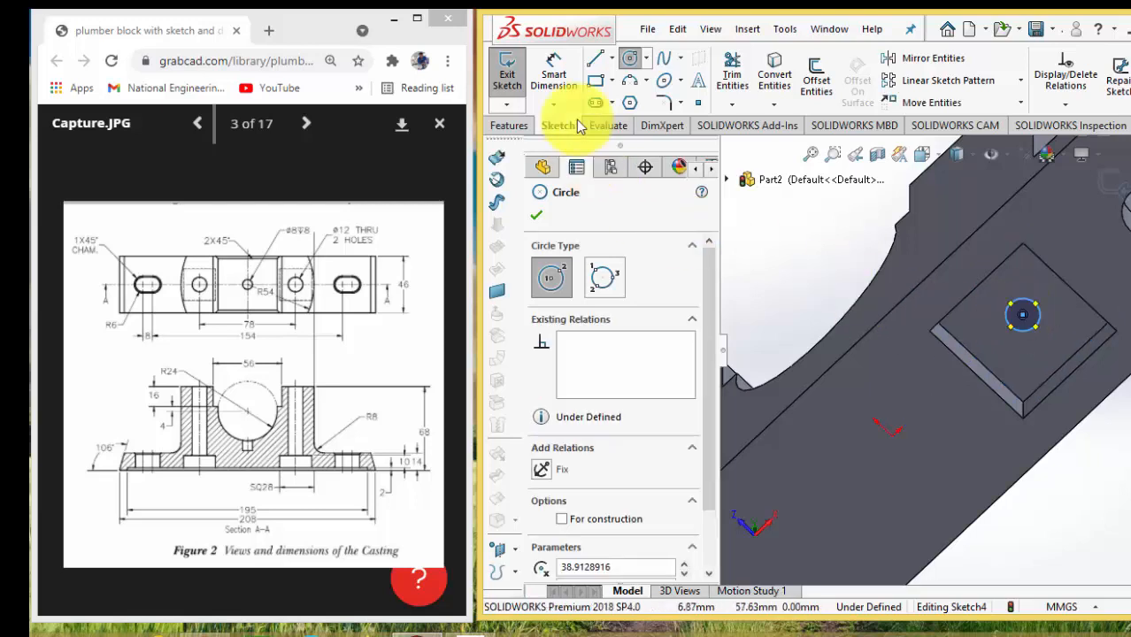
Dimension the circle's diameter to 12 mm and orient the hole sketch face-on
{"action": "left_click", "coordinate": [556, 78]}
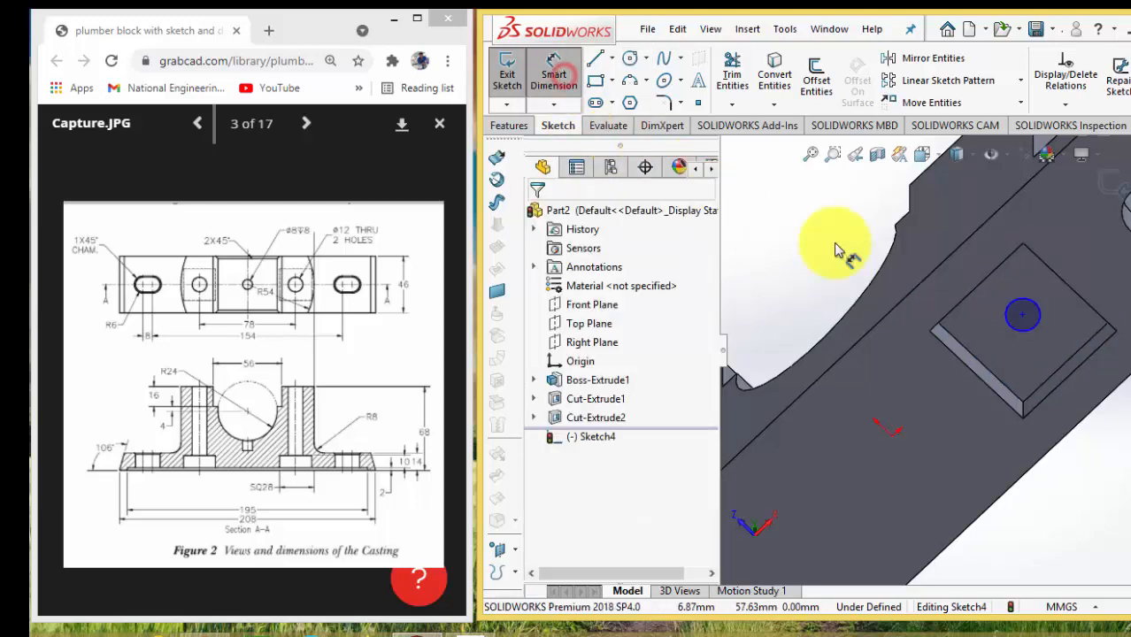
{"action": "left_click", "coordinate": [1009, 306]}
{"action": "left_click", "coordinate": [1010, 299]}
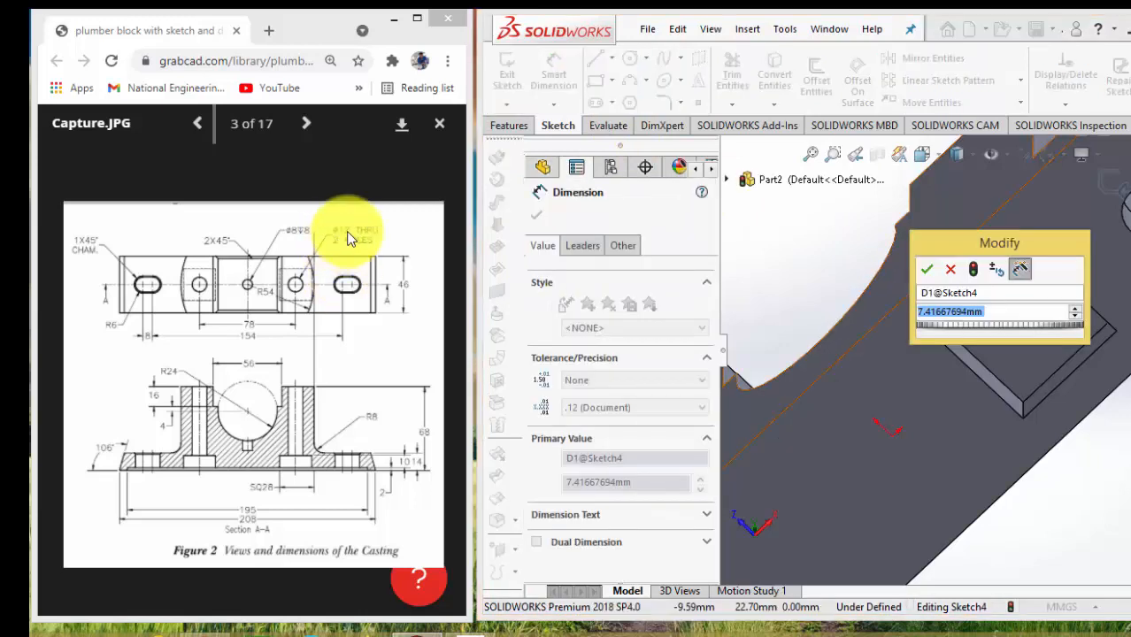
{"action": "type", "text": "12"}
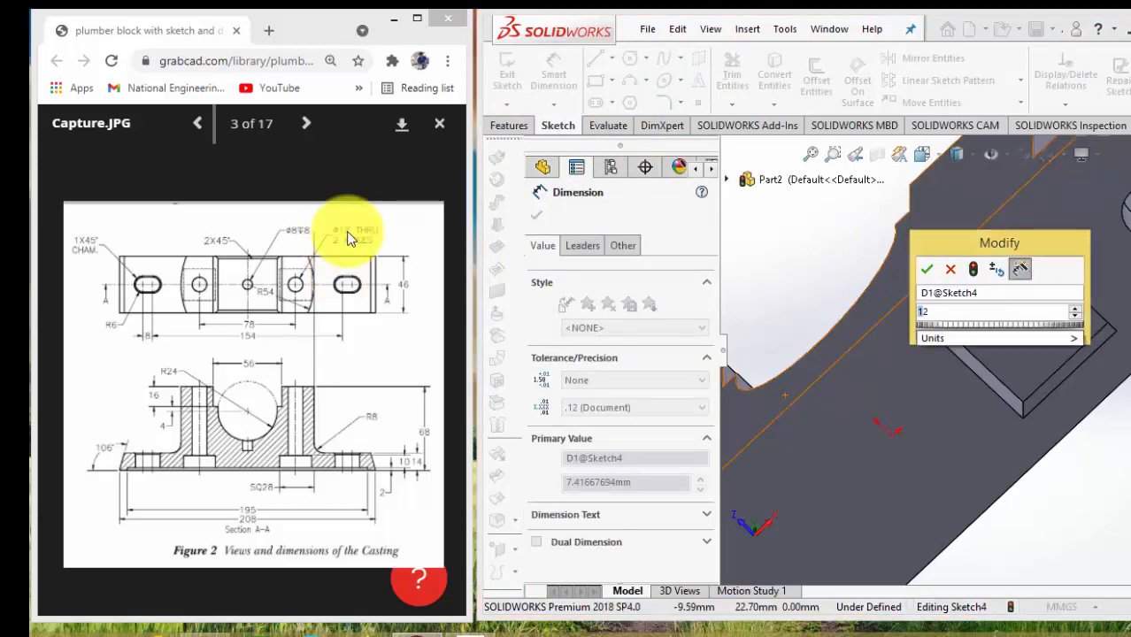
{"action": "key", "text": "Return"}
{"action": "key", "text": "Escape"}
{"action": "left_click", "coordinate": [607, 438]}
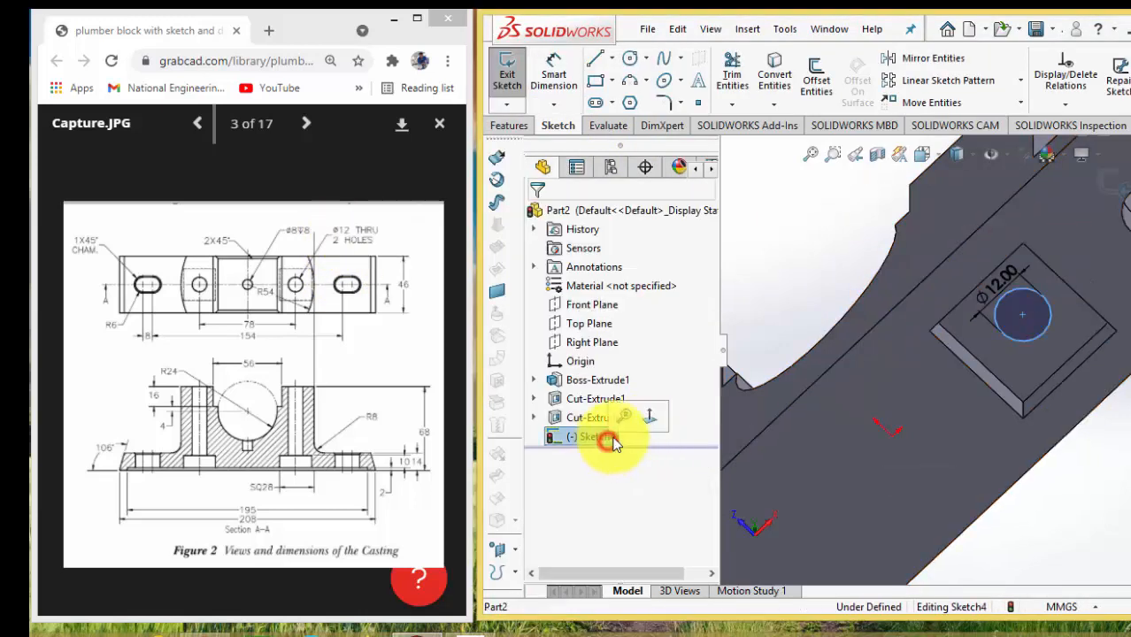
{"action": "left_click", "coordinate": [644, 420]}
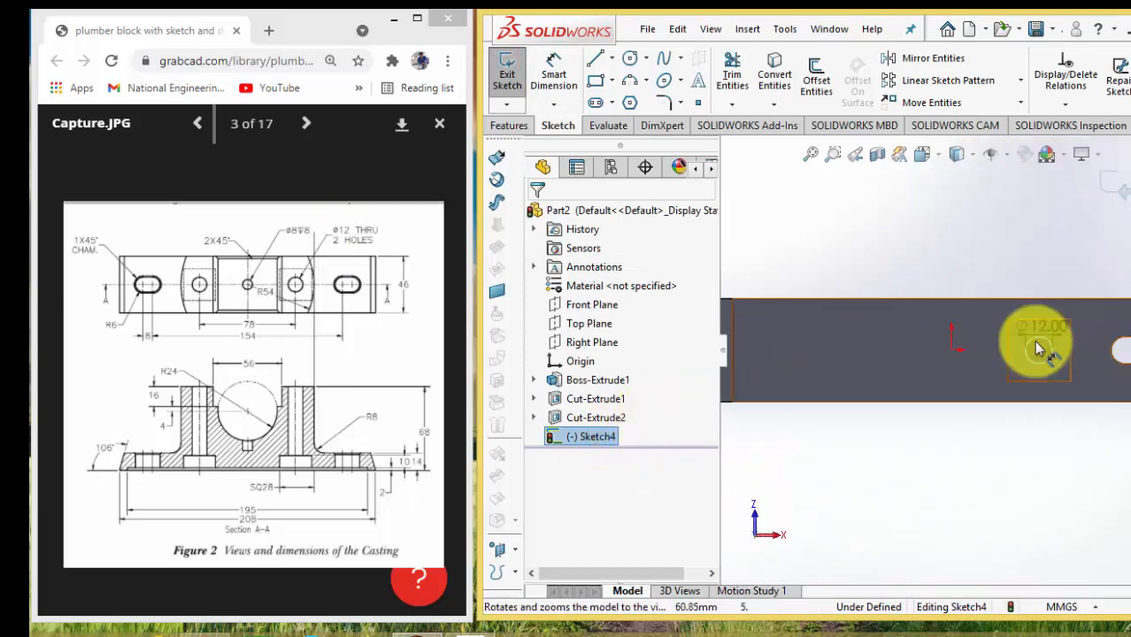
Add a Horizontal relation between the part origin and the centre of the 12 mm circle
{"action": "scroll", "coordinate": [977, 346], "scroll_direction": "down", "scroll_amount": 3}
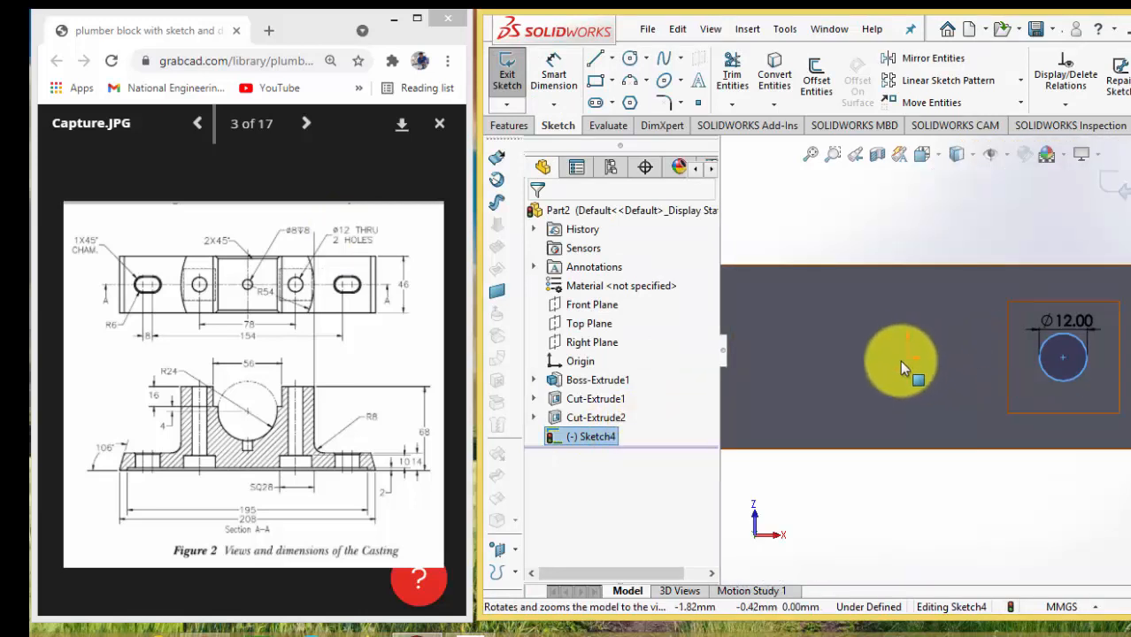
{"action": "left_click", "coordinate": [906, 356]}
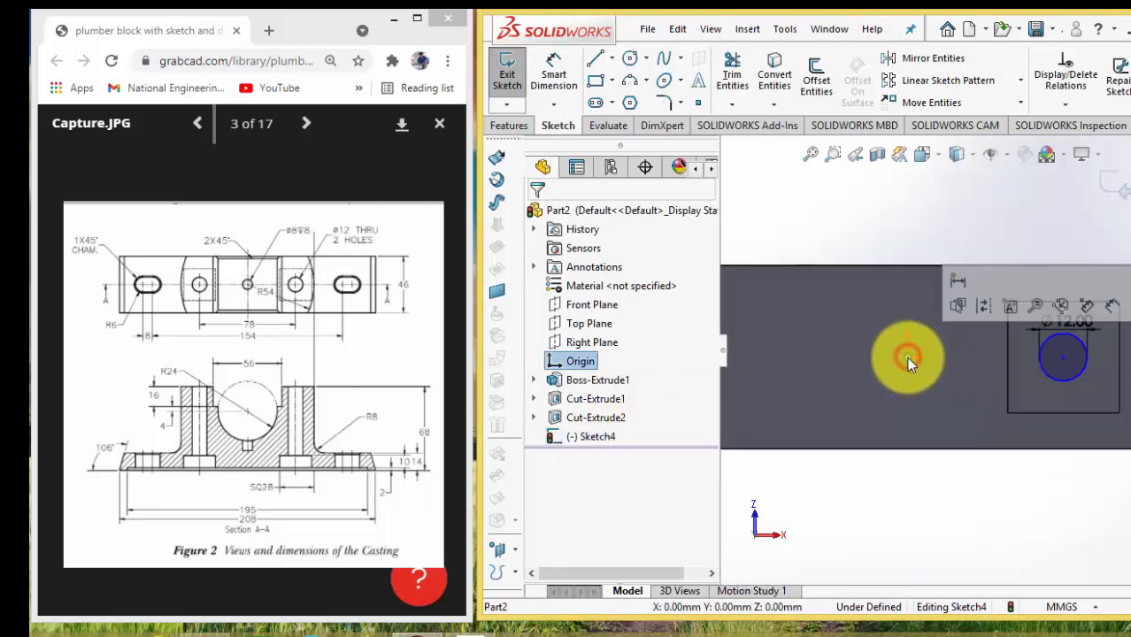
{"action": "left_click", "coordinate": [1062, 356], "text": "ctrl"}
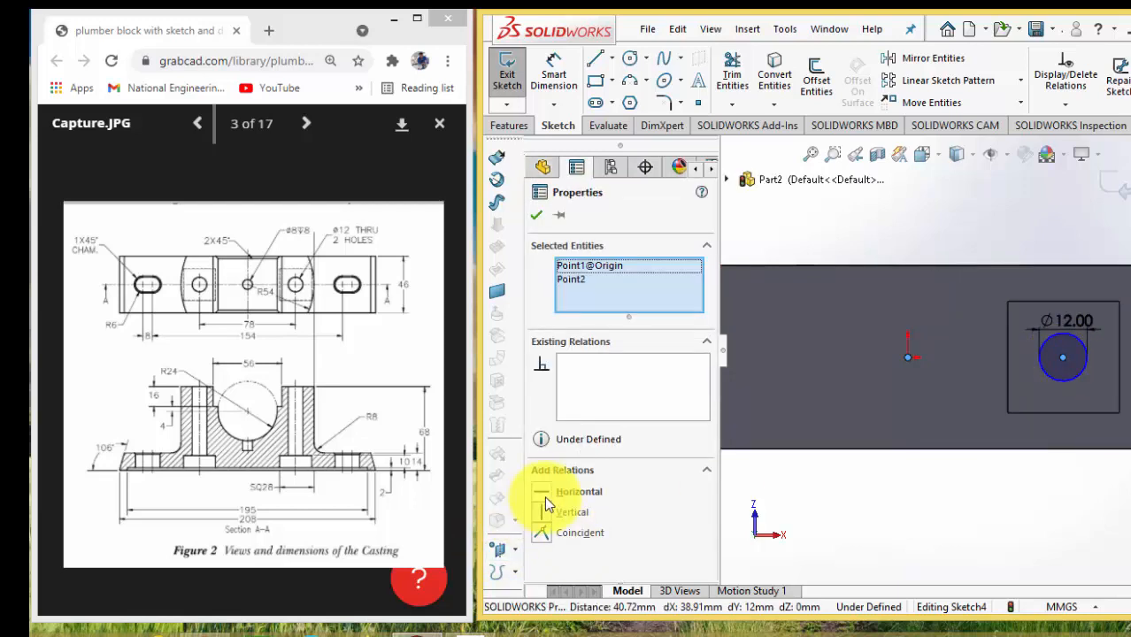
{"action": "left_click", "coordinate": [547, 494]}
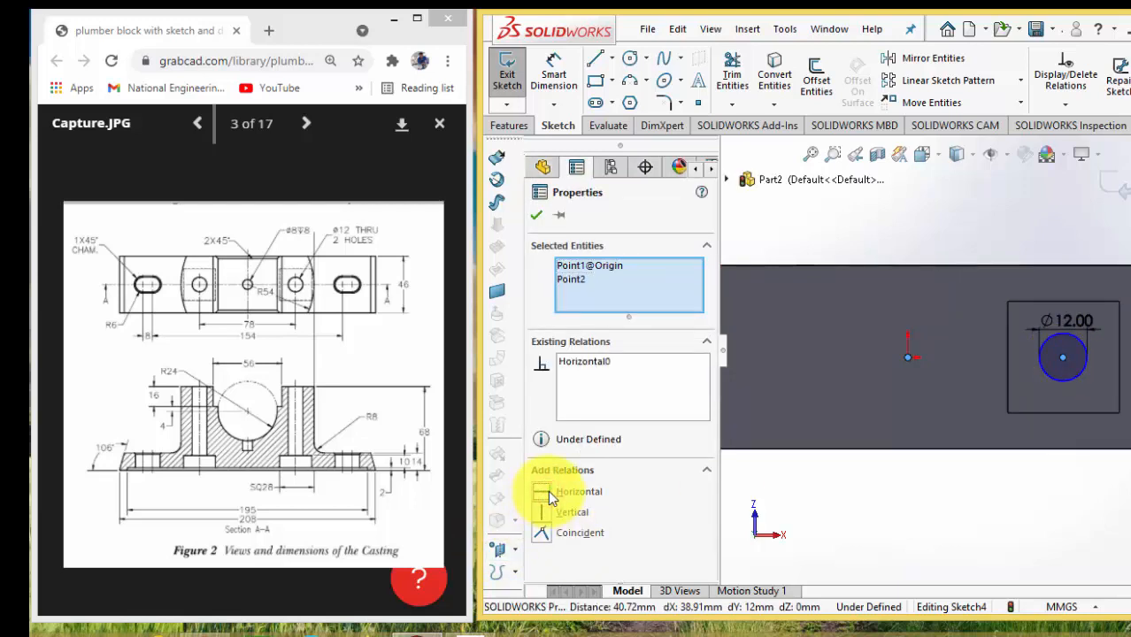
{"action": "left_click", "coordinate": [575, 493]}
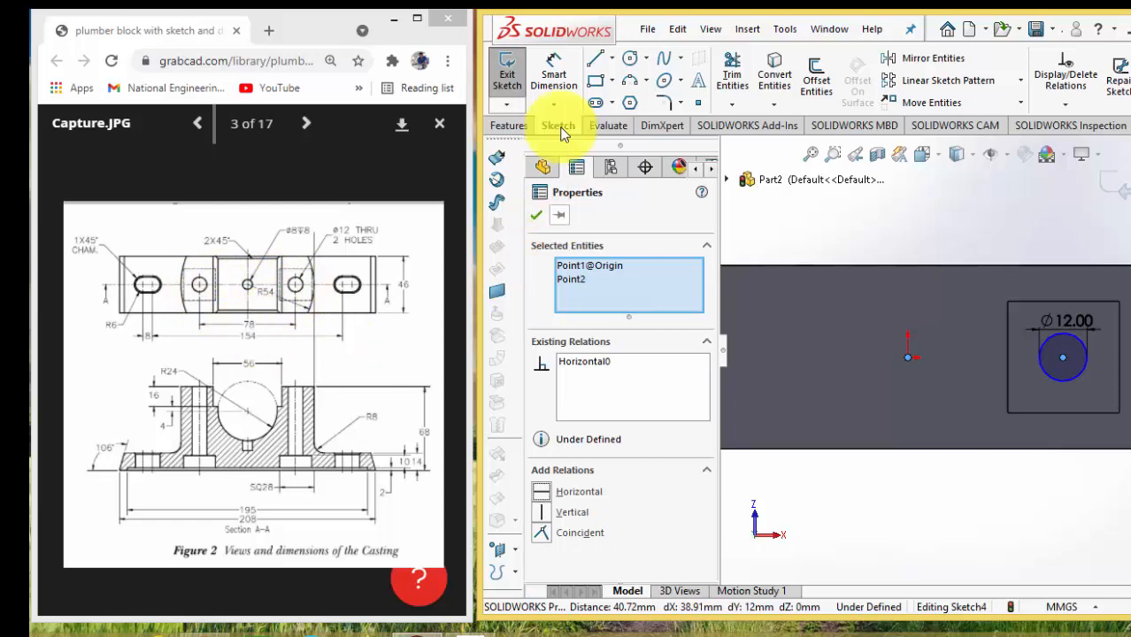
Dimension the horizontal distance from the origin to the circle's centre as 78/2, i.e. 39 mm
{"action": "left_click", "coordinate": [554, 76]}
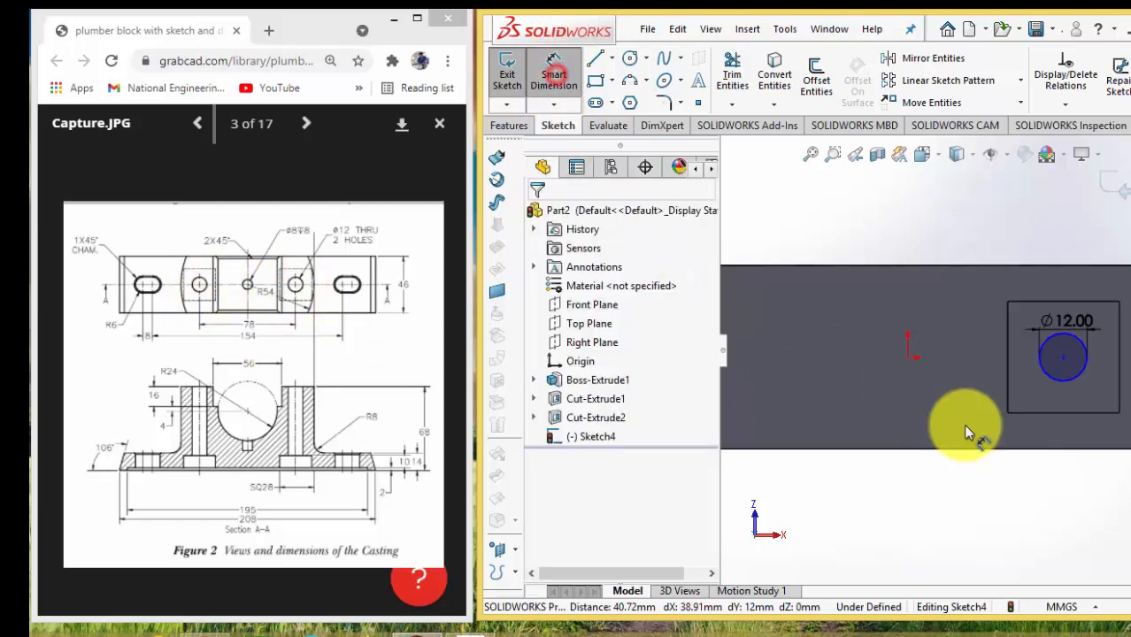
{"action": "left_click", "coordinate": [908, 356]}
{"action": "left_click", "coordinate": [1061, 358]}
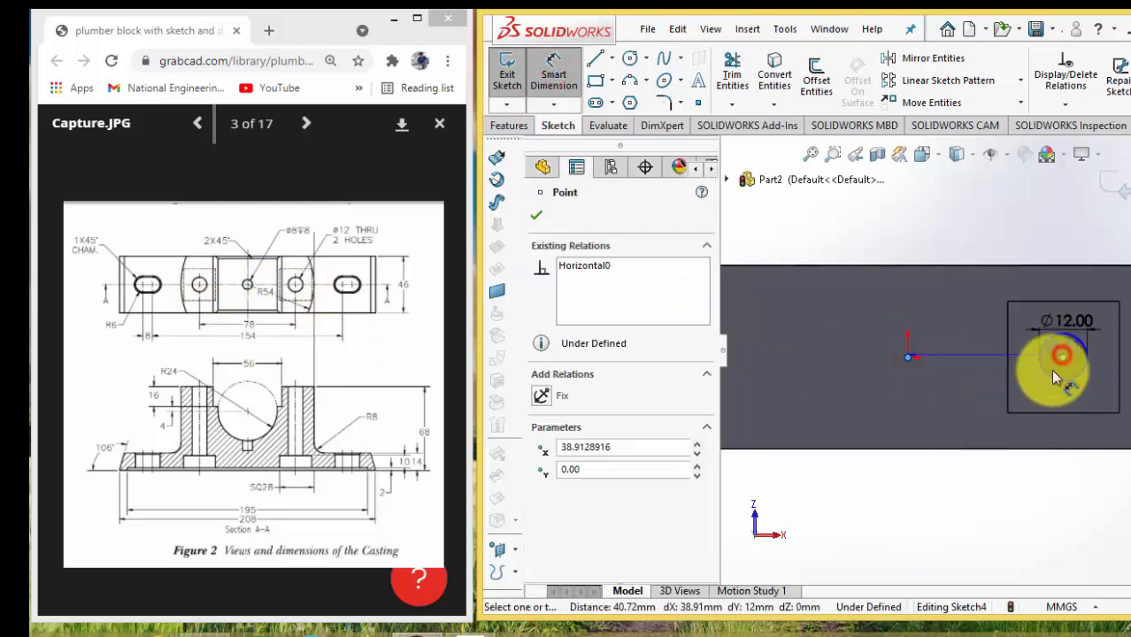
{"action": "left_click", "coordinate": [998, 474]}
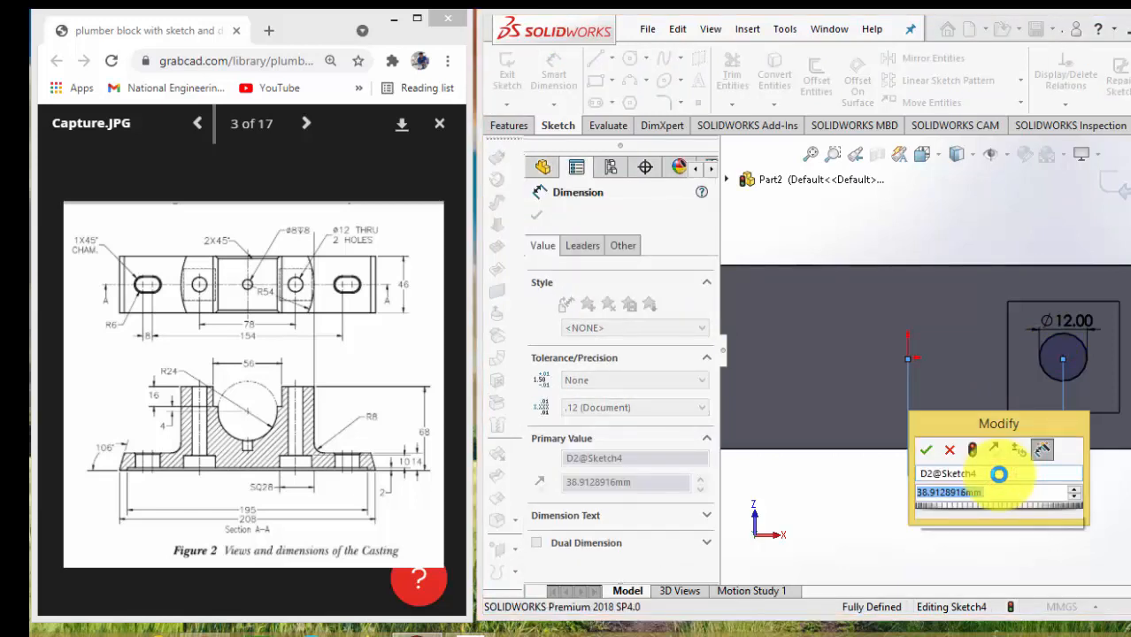
{"action": "type", "text": "78/2"}
{"action": "key", "text": "Return"}
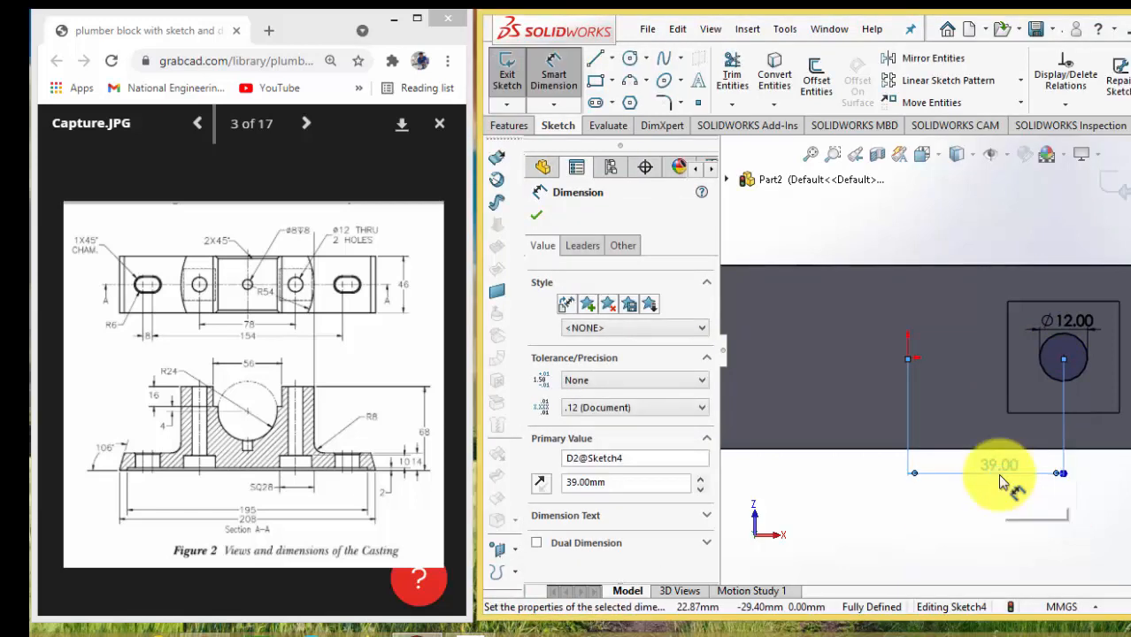
{"action": "left_click", "coordinate": [538, 218]}
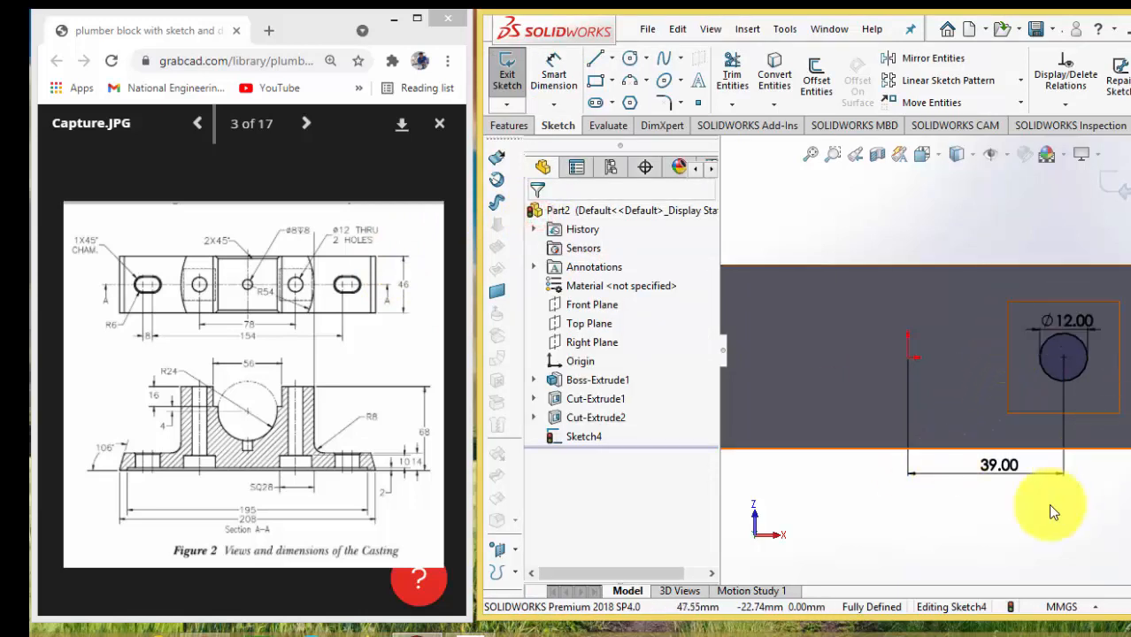
{"action": "left_click", "coordinate": [1040, 541]}
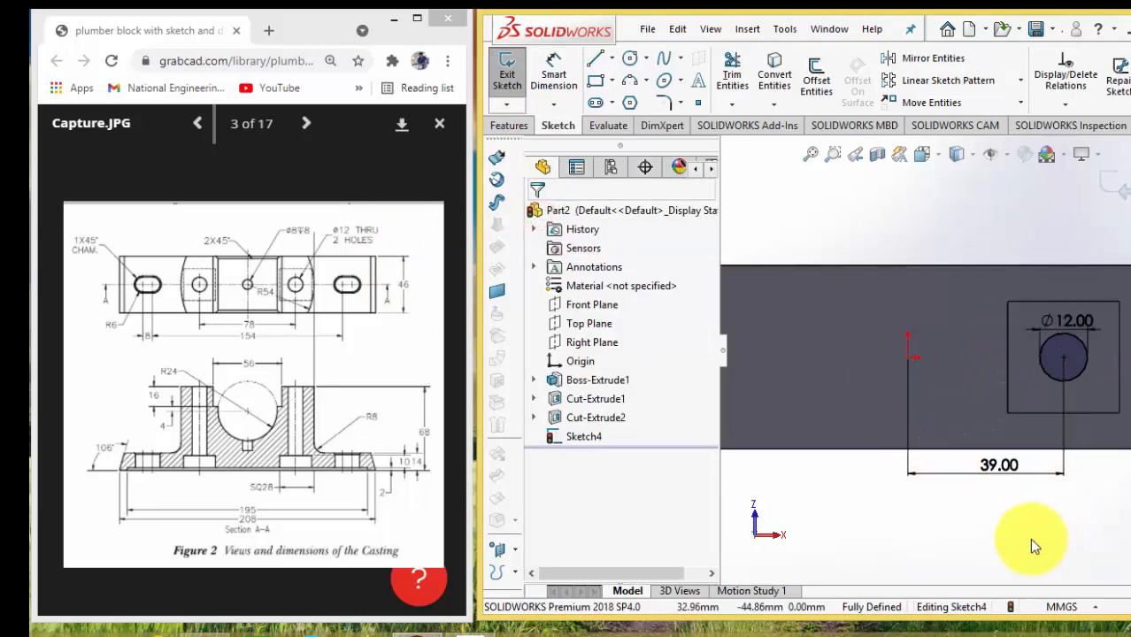
Cut the 12 mm circle with a Through All Extruded Cut and show the part in isometric view
{"action": "left_click", "coordinate": [510, 125]}
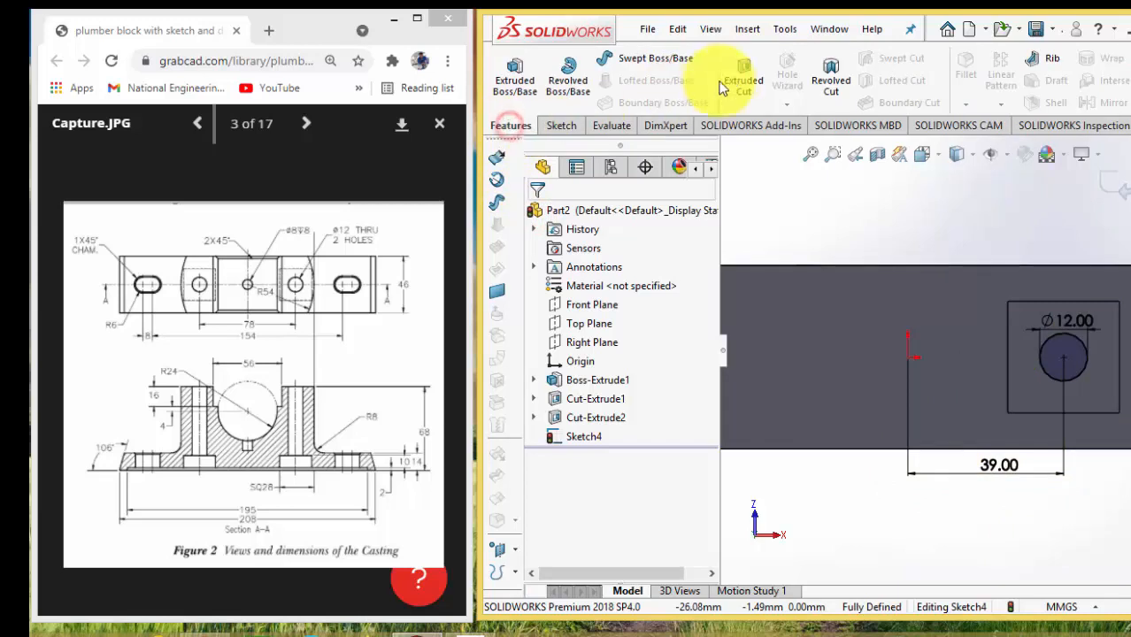
{"action": "left_click", "coordinate": [739, 76]}
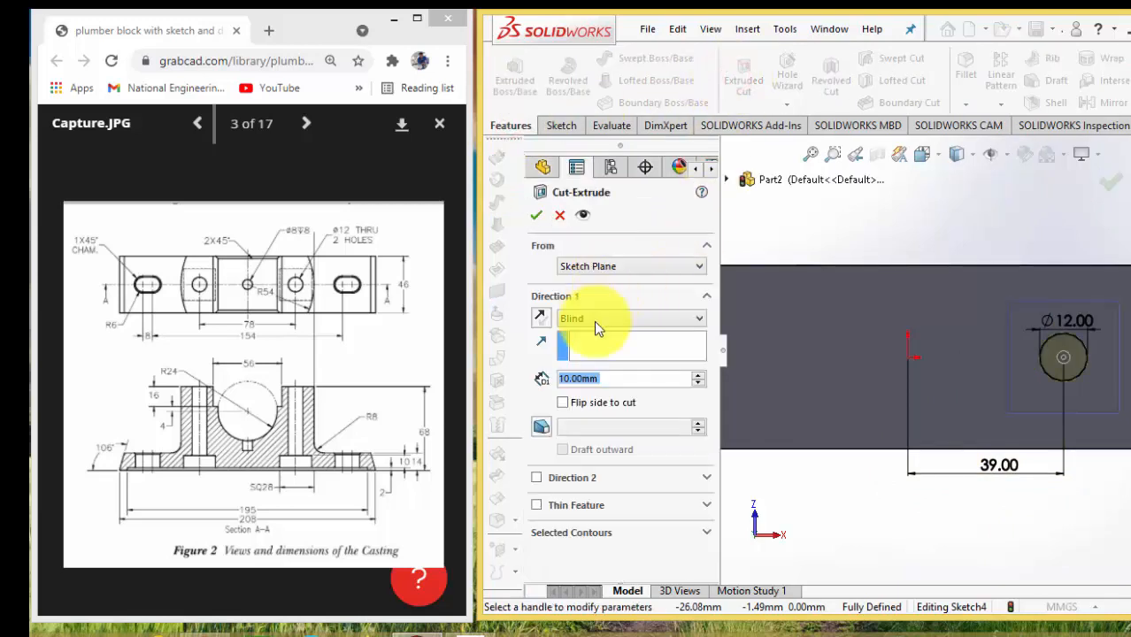
{"action": "left_click", "coordinate": [595, 320]}
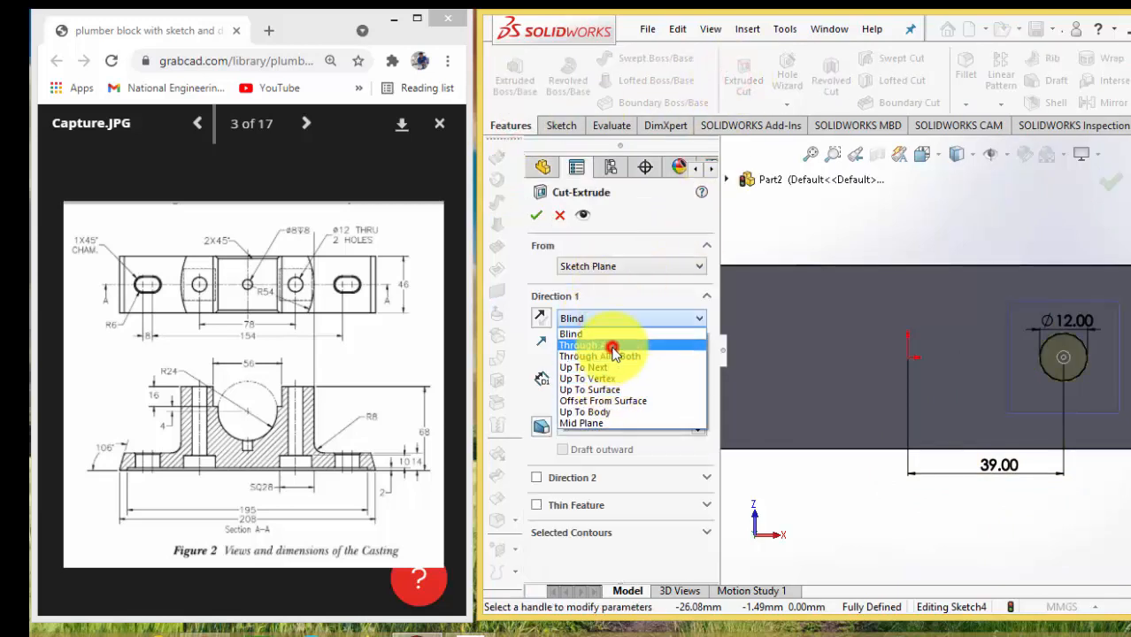
{"action": "left_click", "coordinate": [613, 350]}
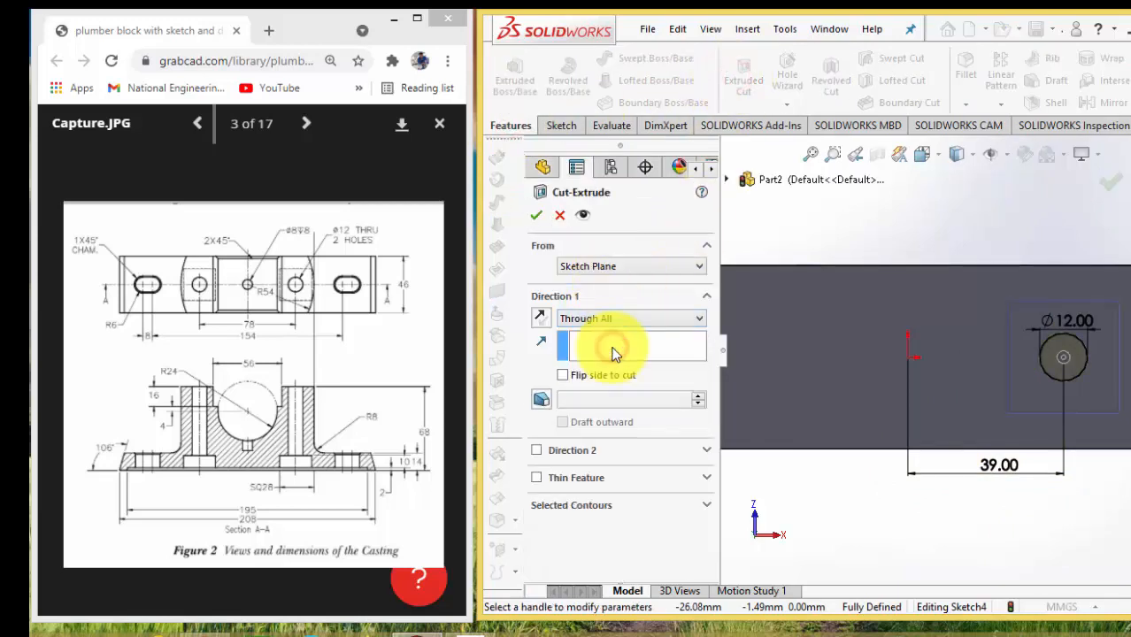
{"action": "left_click", "coordinate": [1110, 189]}
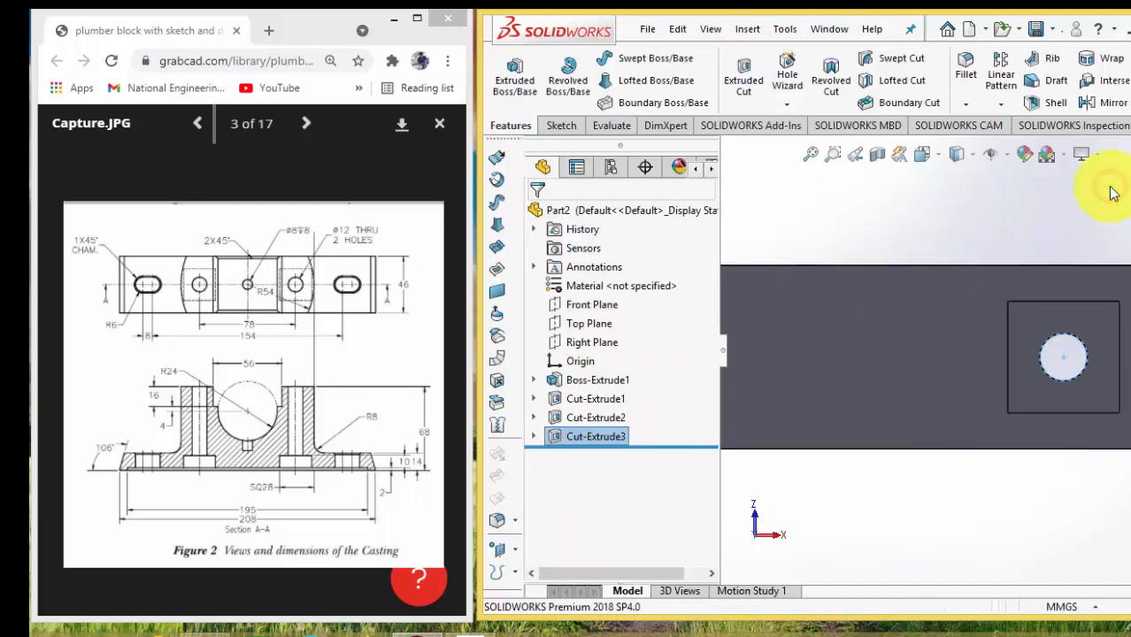
{"action": "left_click", "coordinate": [921, 154]}
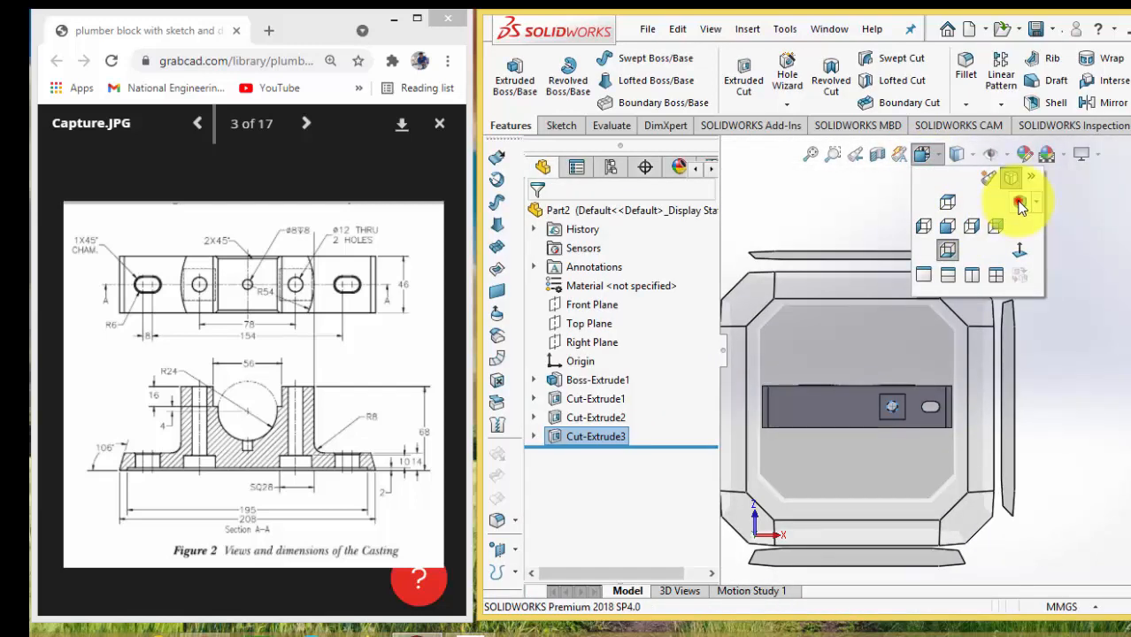
{"action": "left_click", "coordinate": [1019, 202]}
{"action": "left_click", "coordinate": [839, 453]}
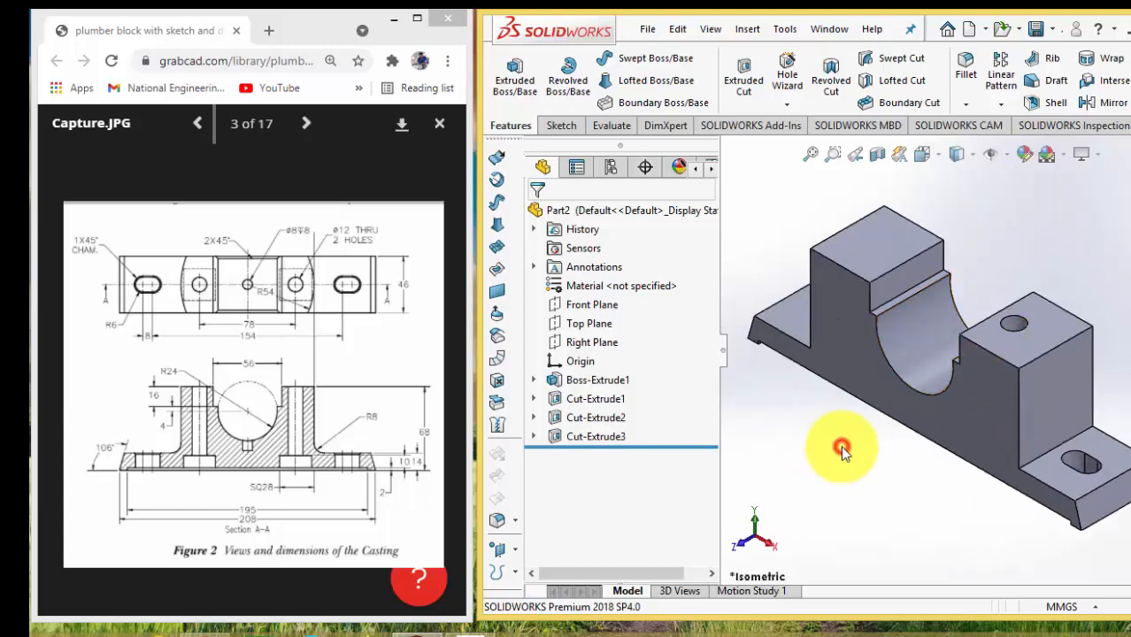
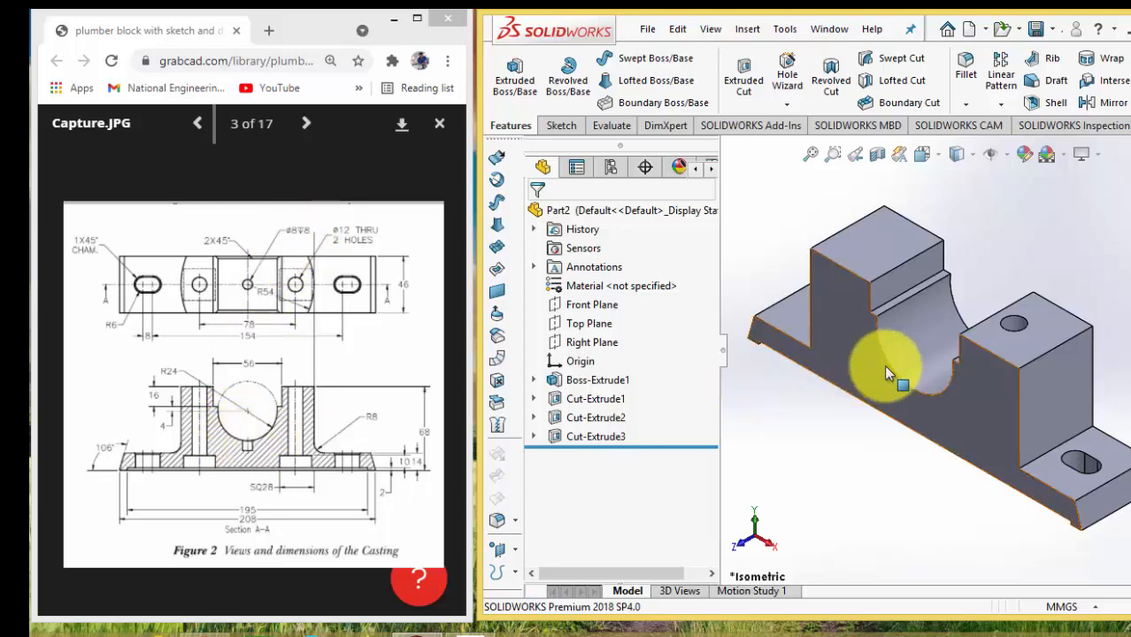
Sketch a circle about 21 mm in diameter, centred on the origin, on the underside of the base
{"action": "left_click", "coordinate": [922, 364]}
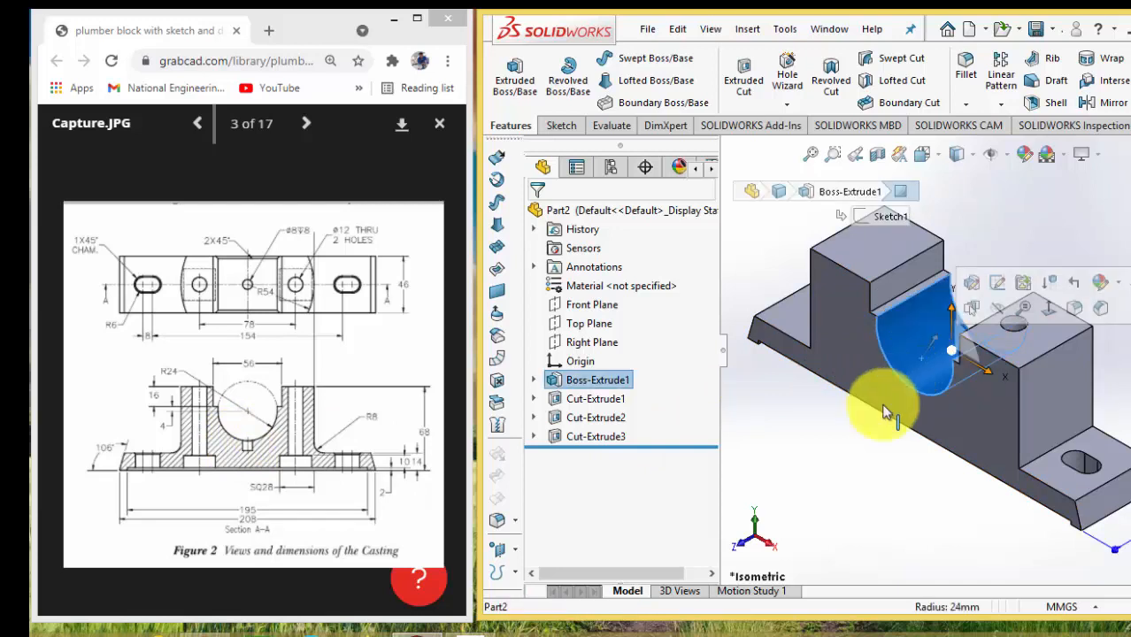
{"action": "left_click", "coordinate": [838, 462]}
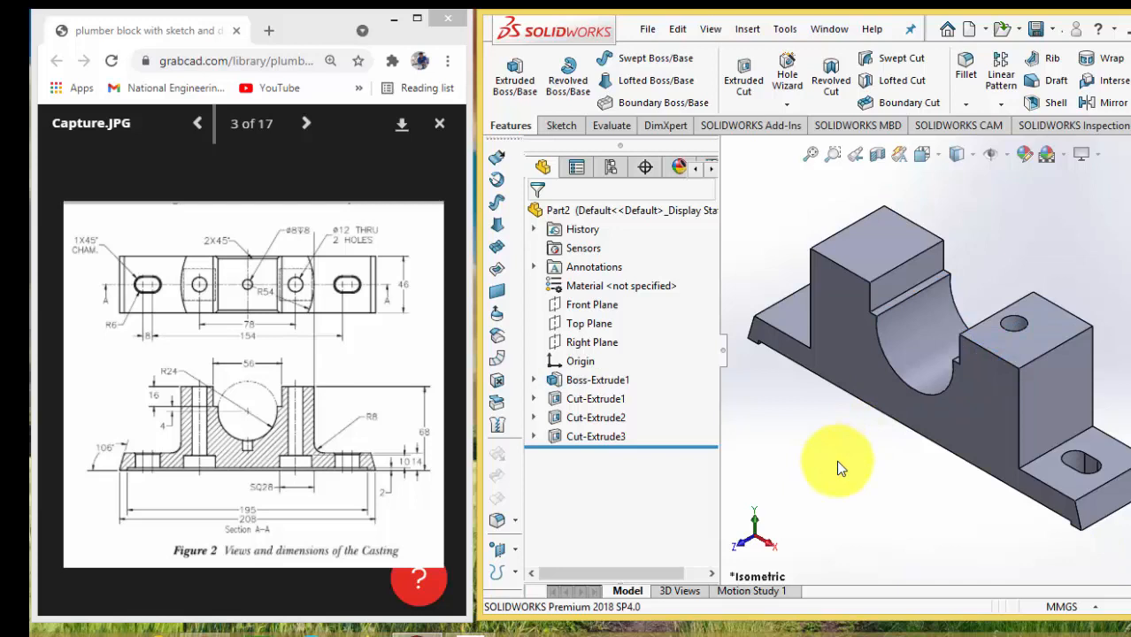
{"action": "key", "text": "Down"}
{"action": "key", "text": "Down"}
{"action": "key", "text": "Up"}
{"action": "key", "text": "Up"}
{"action": "key", "text": "Up"}
{"action": "key", "text": "Up"}
{"action": "key", "text": "Up"}
{"action": "key", "text": "Up"}
{"action": "key", "text": "Up"}
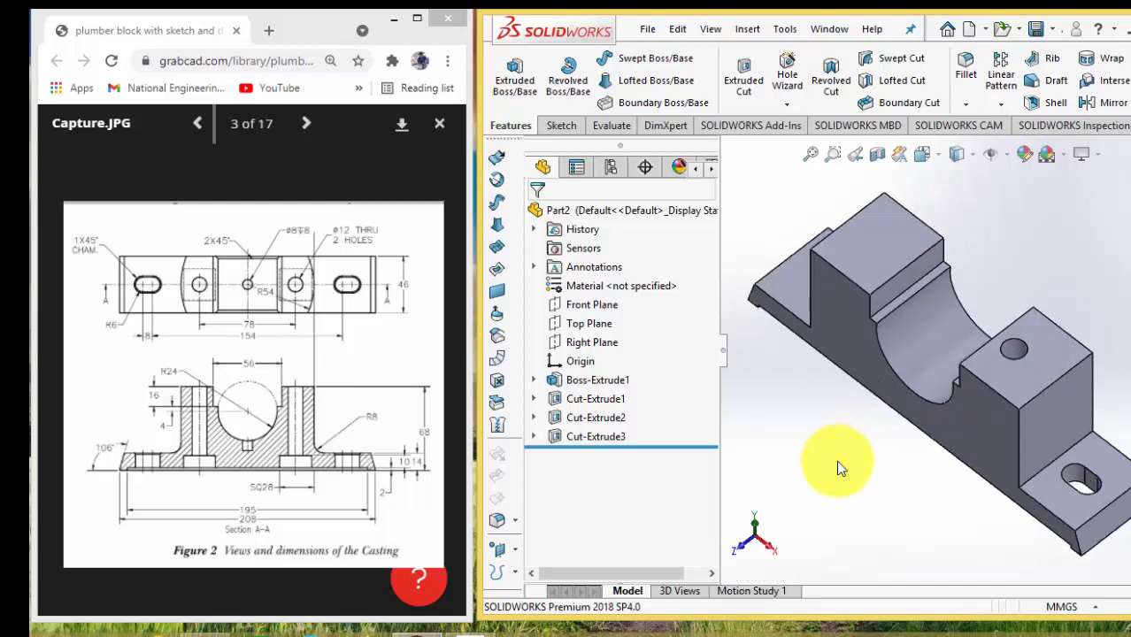
{"action": "key", "text": "Up"}
{"action": "key", "text": "Up"}
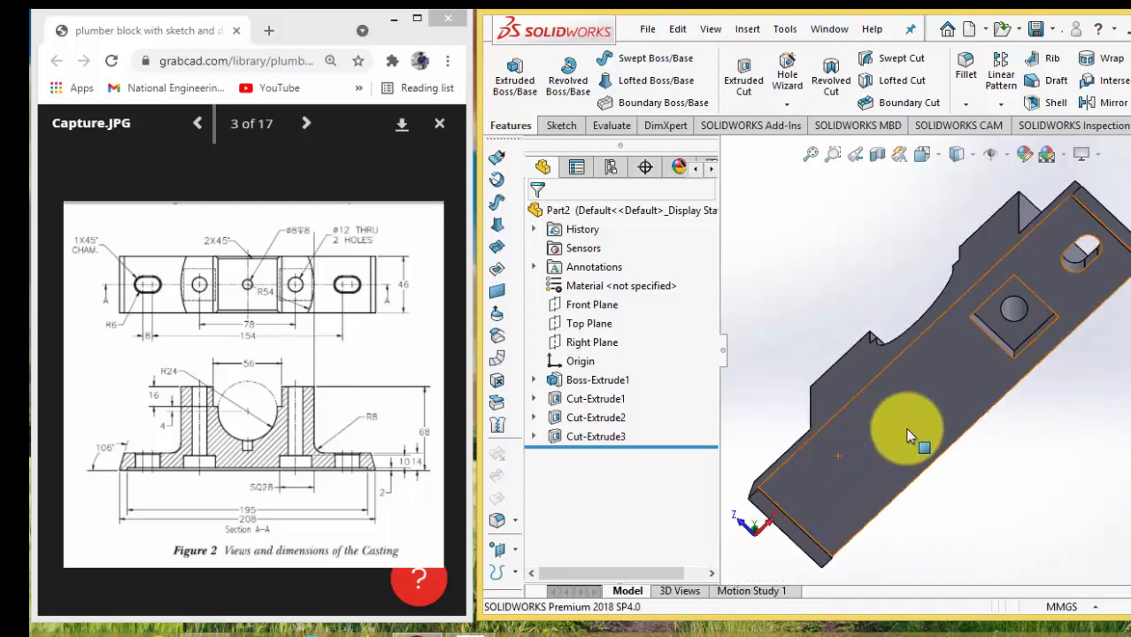
{"action": "left_click", "coordinate": [937, 378]}
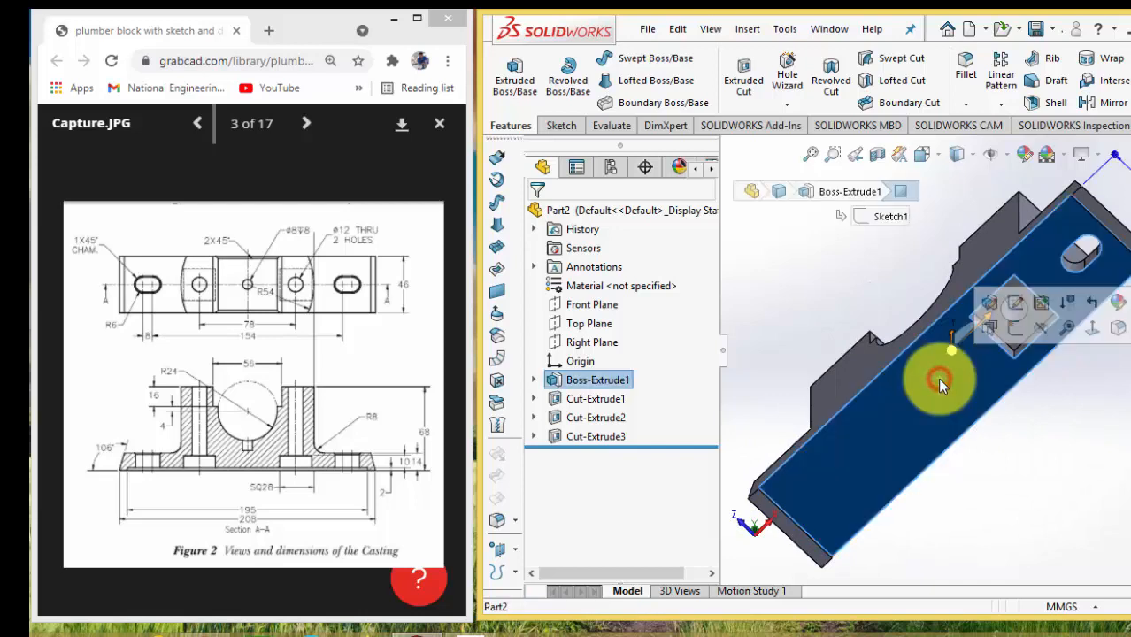
{"action": "left_click", "coordinate": [1016, 331]}
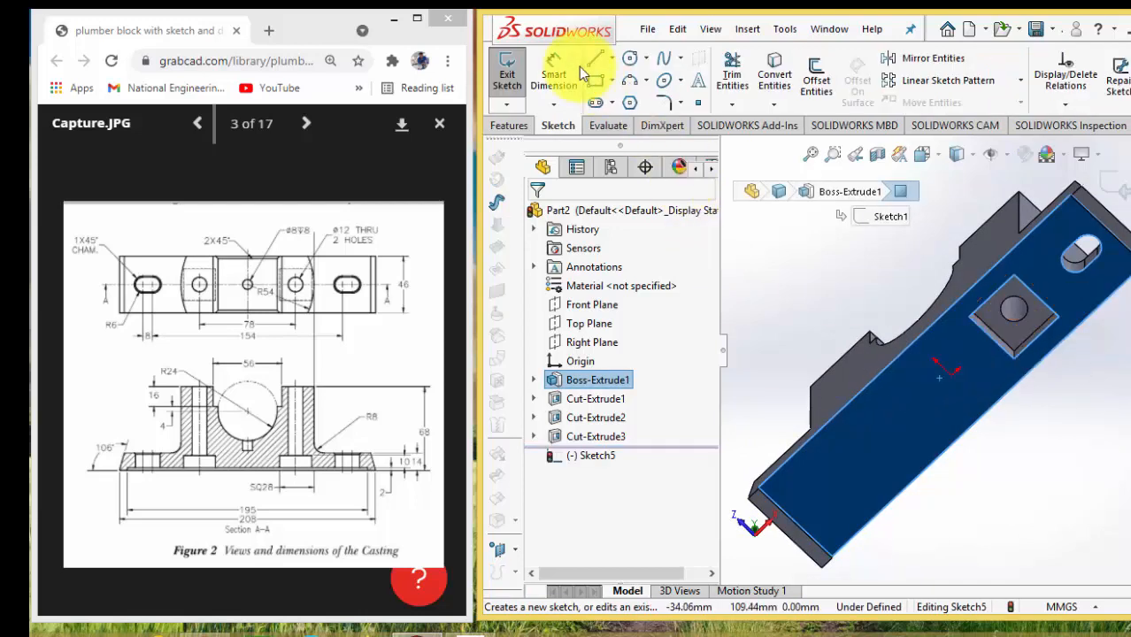
{"action": "left_click", "coordinate": [630, 58]}
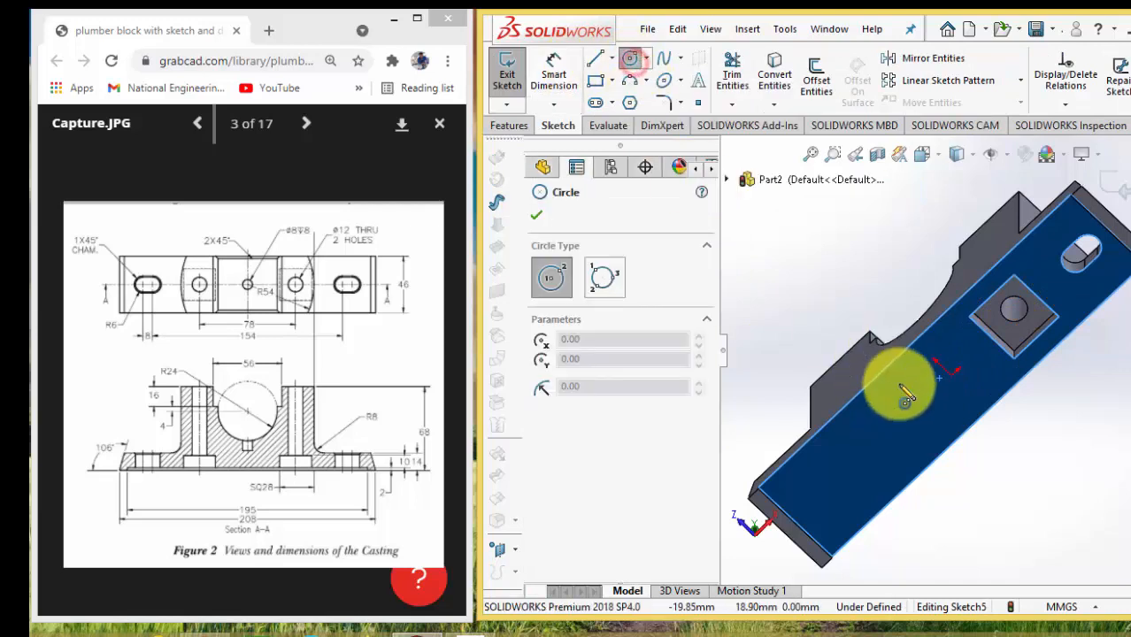
{"action": "left_click", "coordinate": [951, 376]}
{"action": "left_click", "coordinate": [934, 359]}
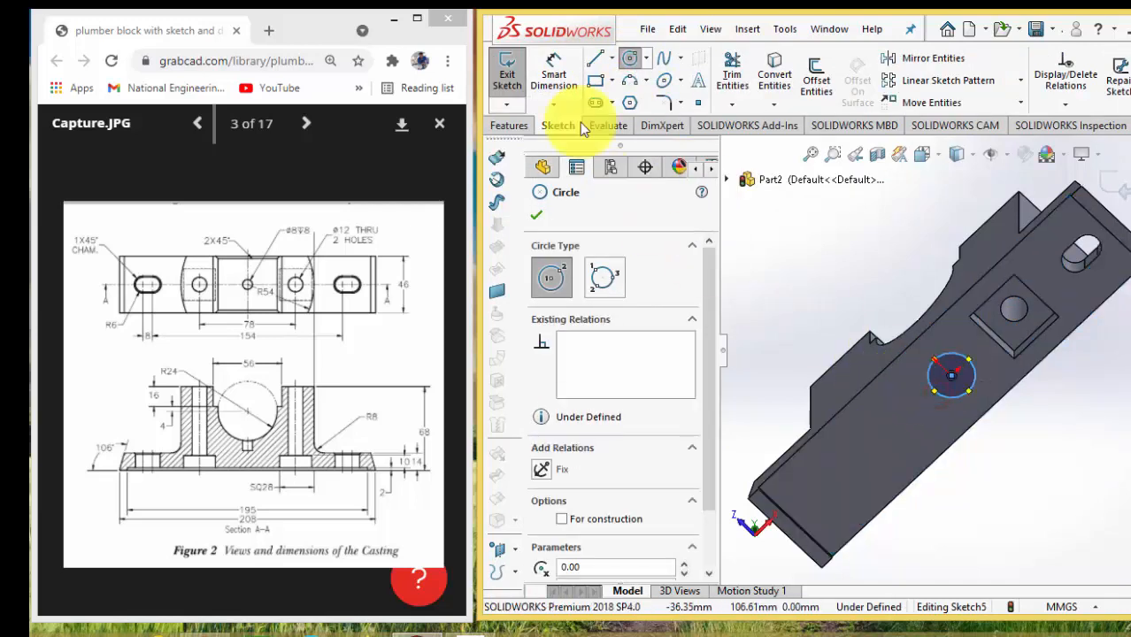
Dimension the circle's diameter to 8 mm
{"action": "left_click", "coordinate": [554, 73]}
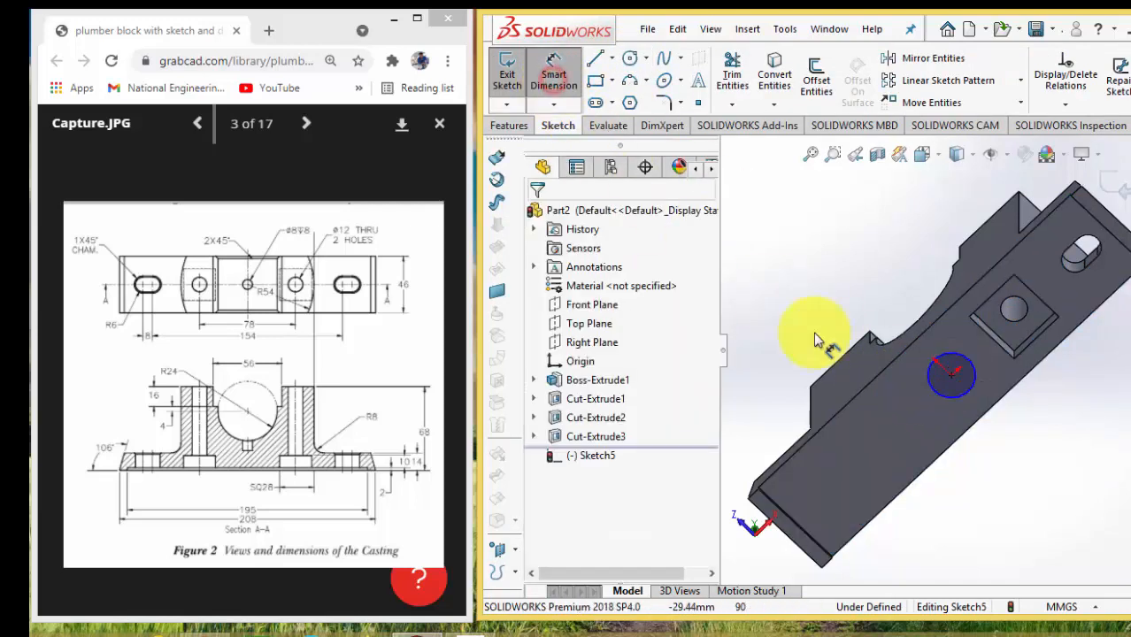
{"action": "left_click", "coordinate": [951, 399]}
{"action": "left_click", "coordinate": [955, 423]}
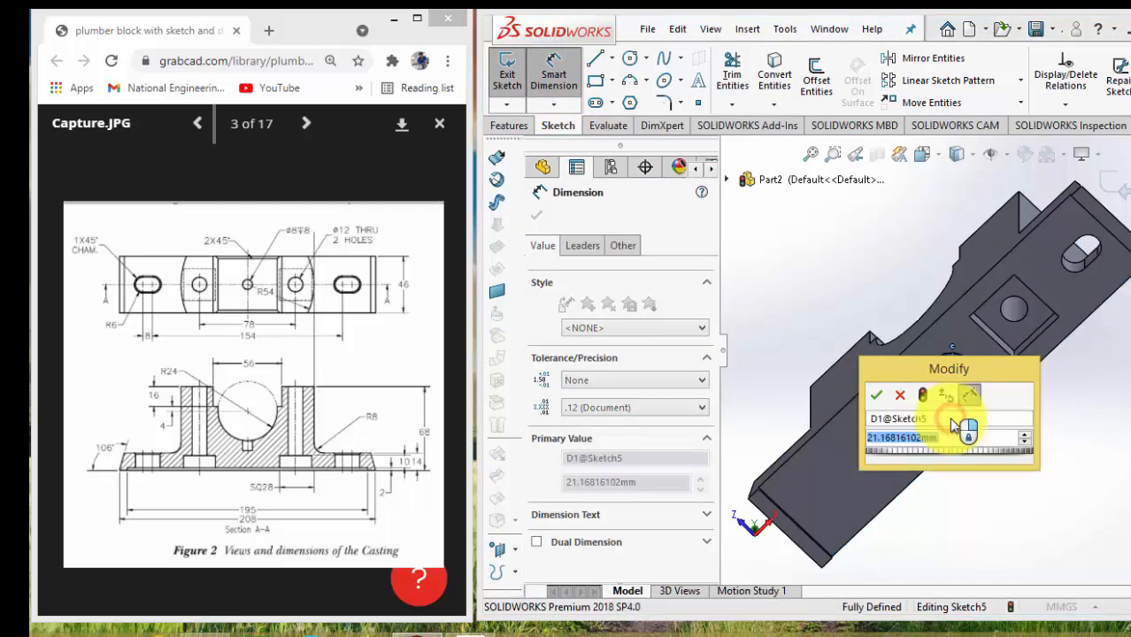
{"action": "type", "text": "8"}
{"action": "key", "text": "Return"}
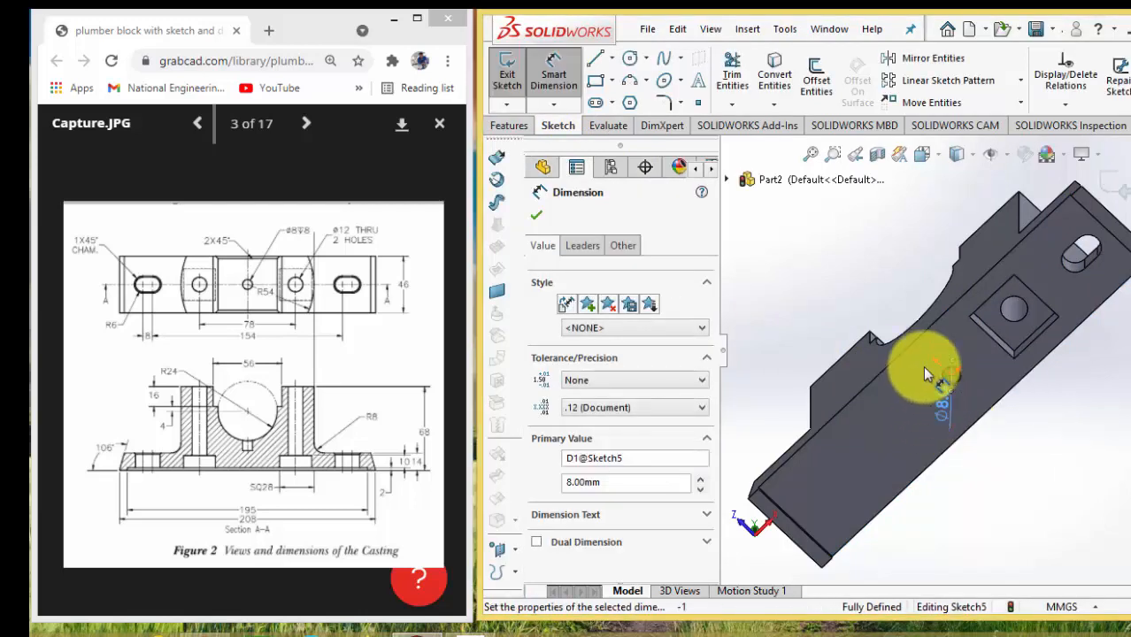
Set up an Extruded Cut of the 8 mm circle that starts from an Offset and runs Blind to a depth of 8 mm
{"action": "scroll", "coordinate": [925, 372], "scroll_direction": "down", "scroll_amount": 4}
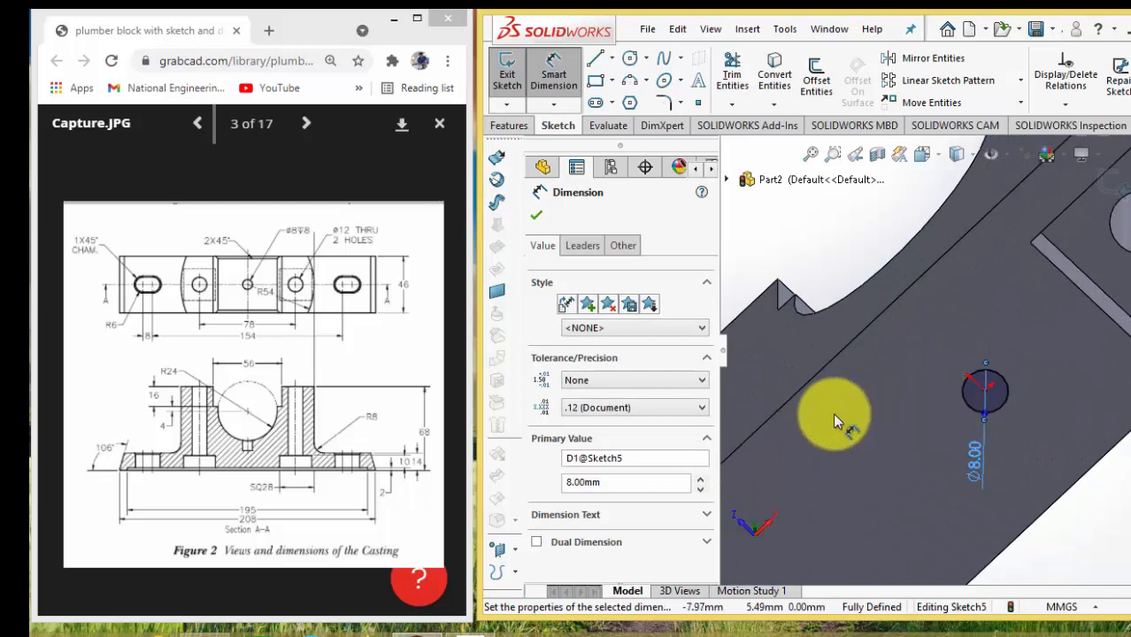
{"action": "left_click", "coordinate": [509, 125]}
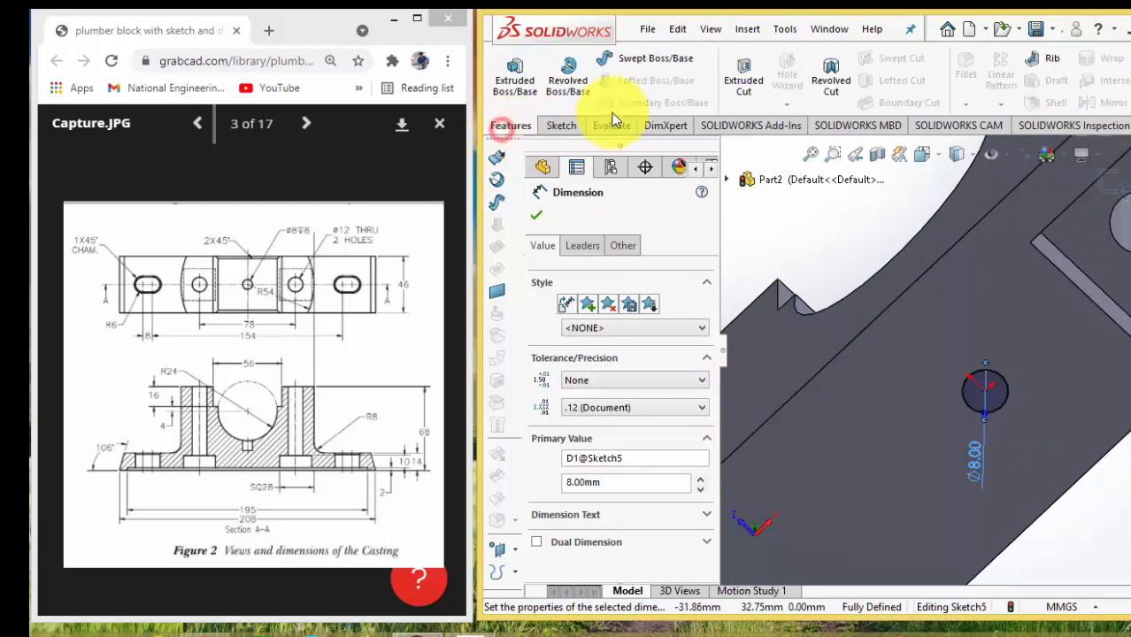
{"action": "left_click", "coordinate": [736, 87]}
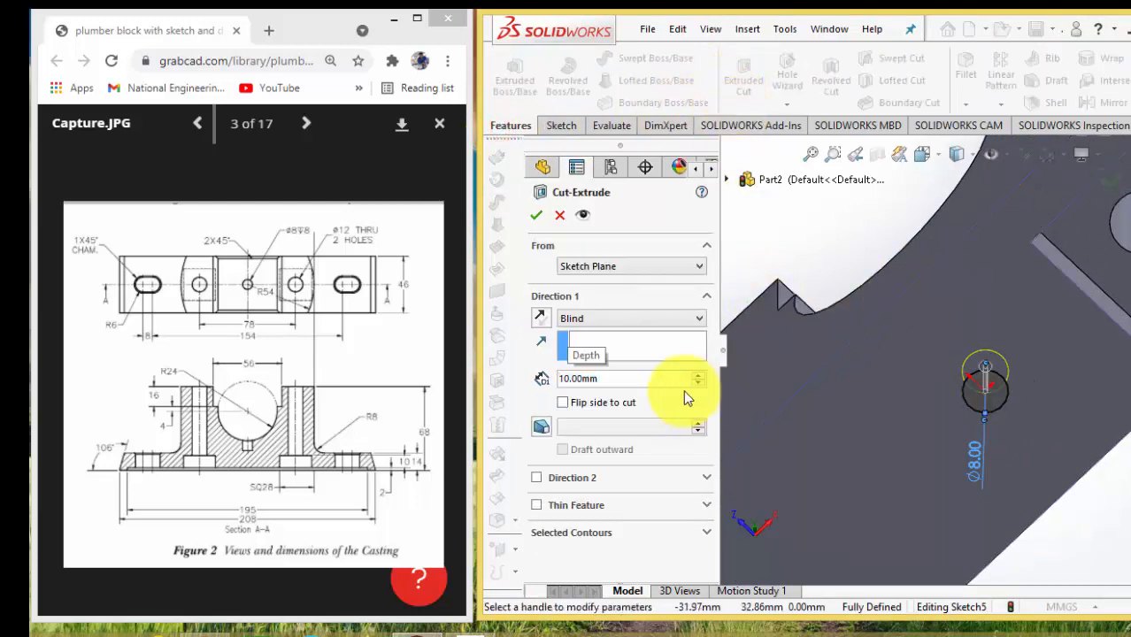
{"action": "left_click", "coordinate": [593, 268]}
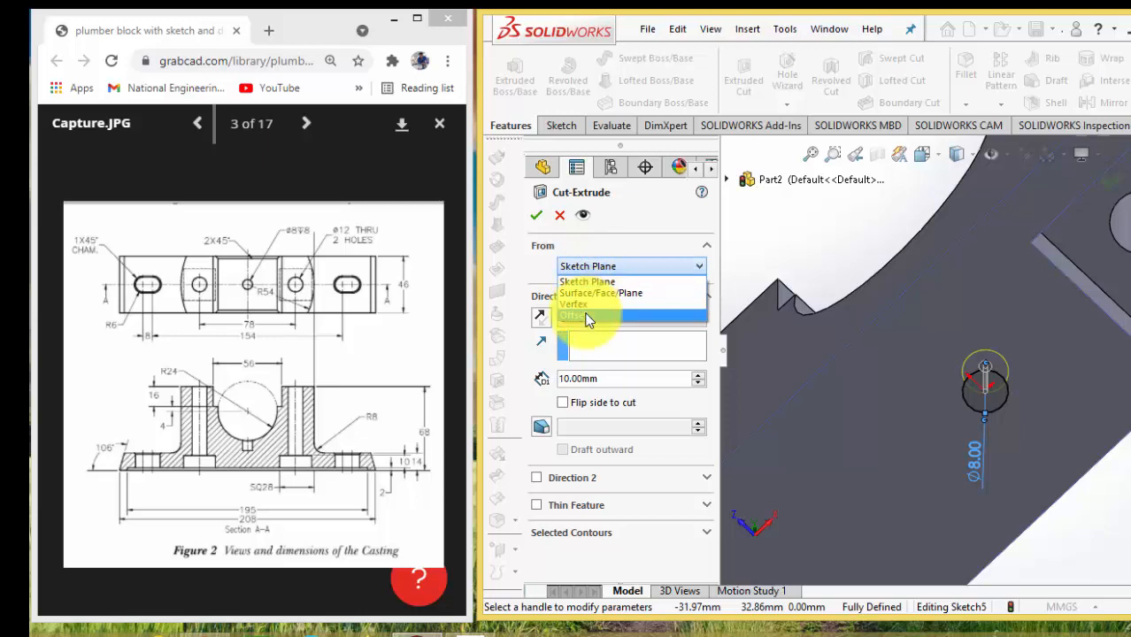
{"action": "left_click", "coordinate": [587, 316]}
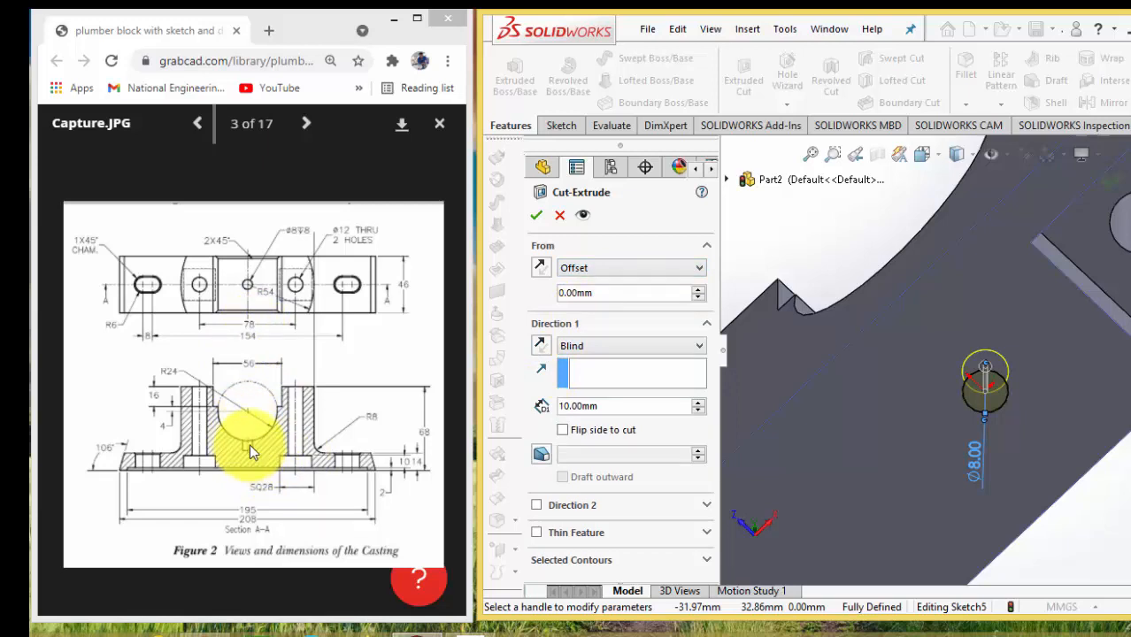
{"action": "double_click", "coordinate": [617, 405]}
{"action": "type", "text": "8"}
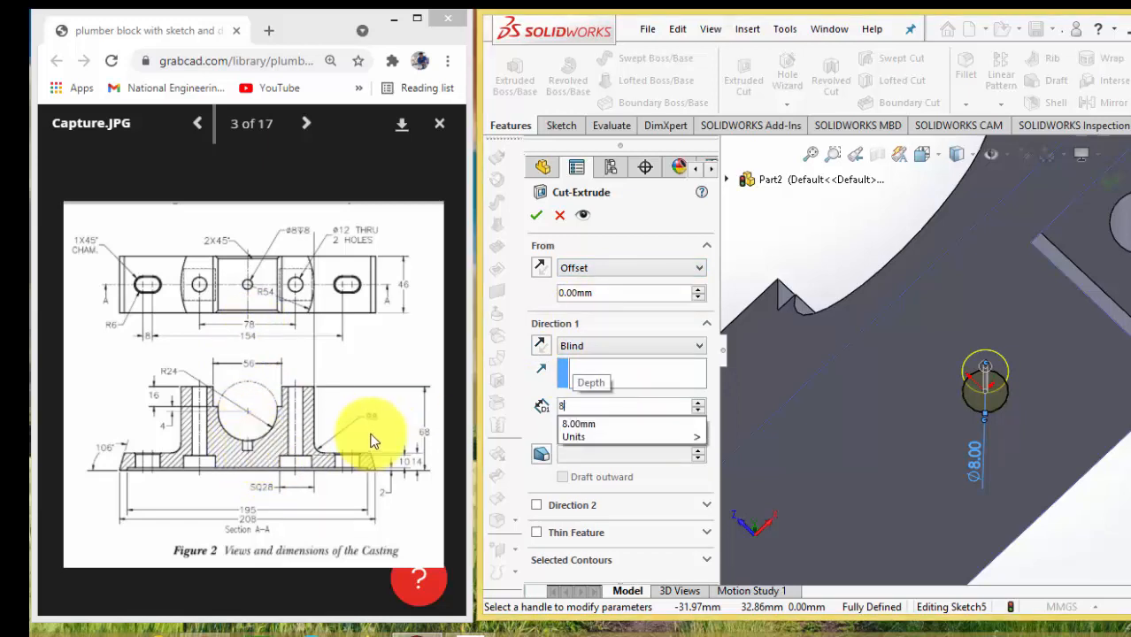
{"action": "key", "text": "Return"}
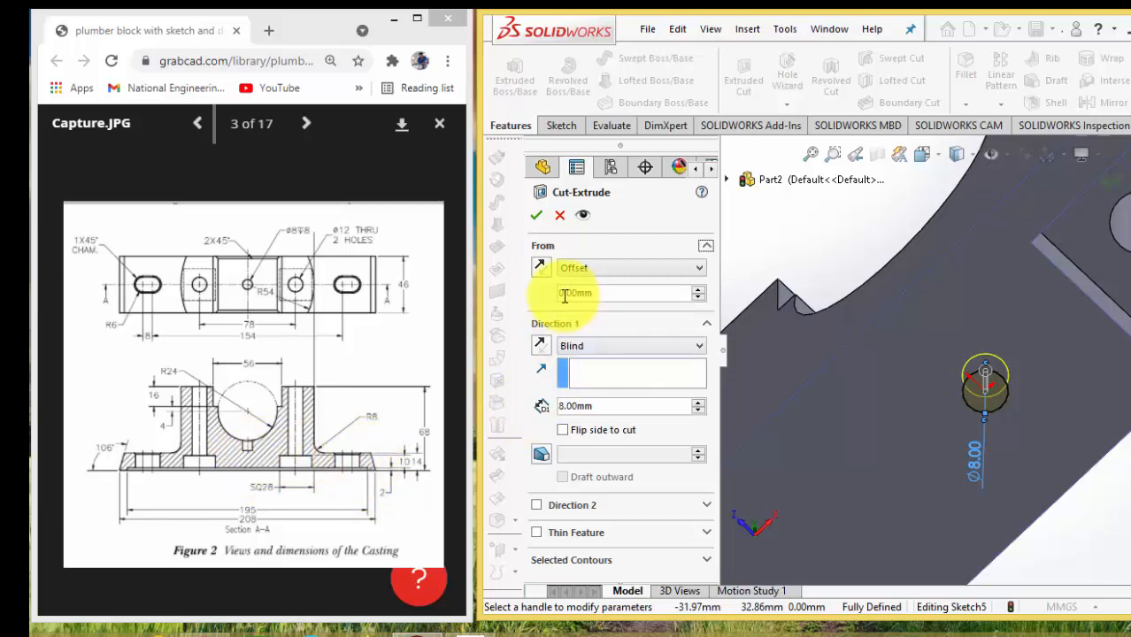
Set the cut's start offset to 48 mm in isometric view and reverse the offset direction into the body
{"action": "left_click_drag", "start_coordinate": [564, 295], "coordinate": [541, 302]}
{"action": "type", "text": "48"}
{"action": "key", "text": "Return"}
{"action": "key", "text": "ctrl+7"}
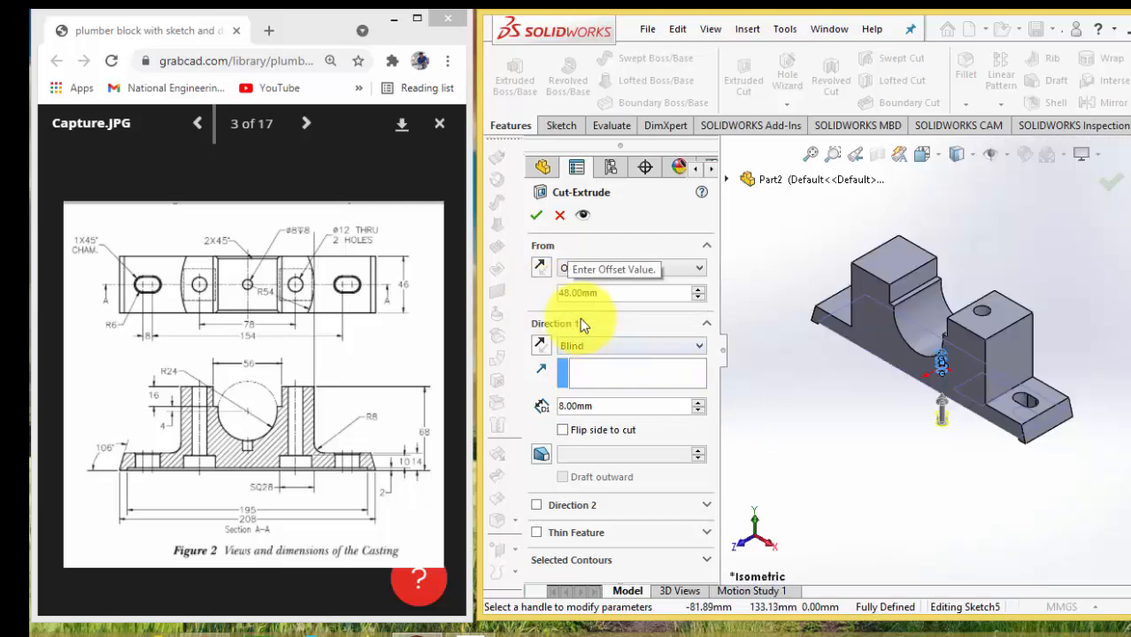
{"action": "left_click", "coordinate": [539, 267]}
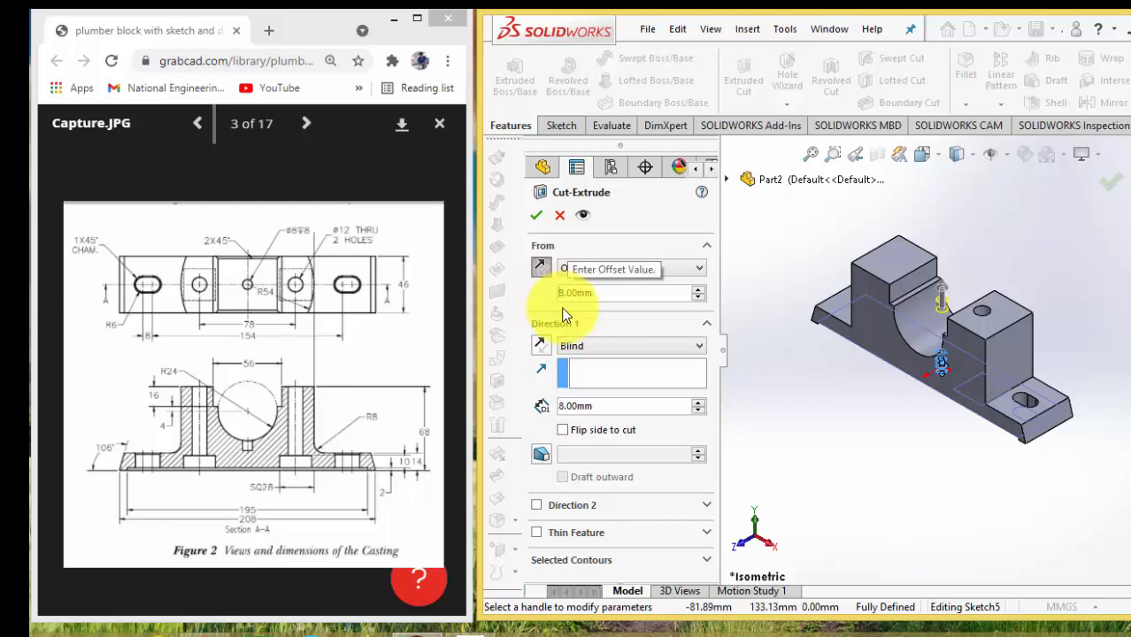
Set the cut's start offset to 16 mm and complete the Extruded Cut
{"action": "key", "text": "Delete"}
{"action": "type", "text": "16"}
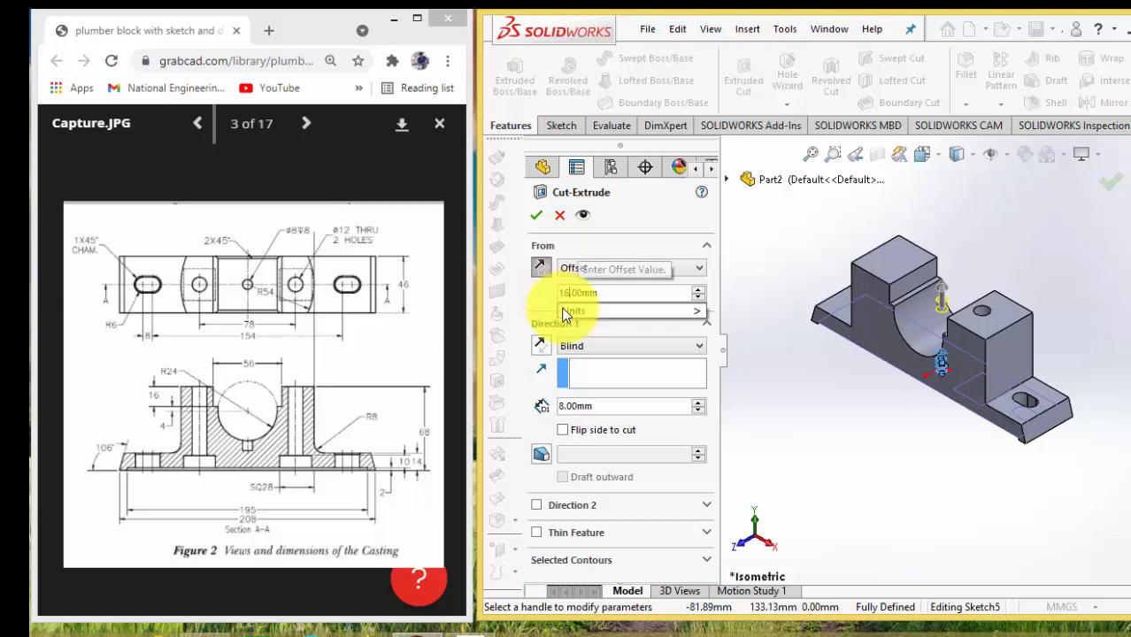
{"action": "key", "text": "Return"}
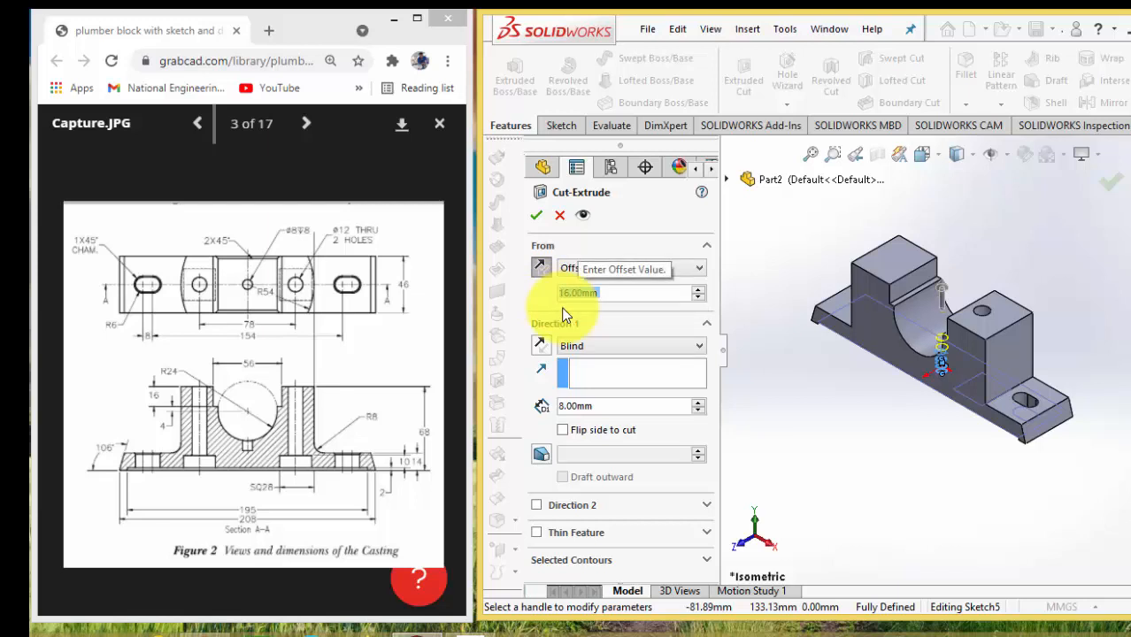
{"action": "left_click", "coordinate": [537, 215]}
{"action": "left_click", "coordinate": [871, 435]}
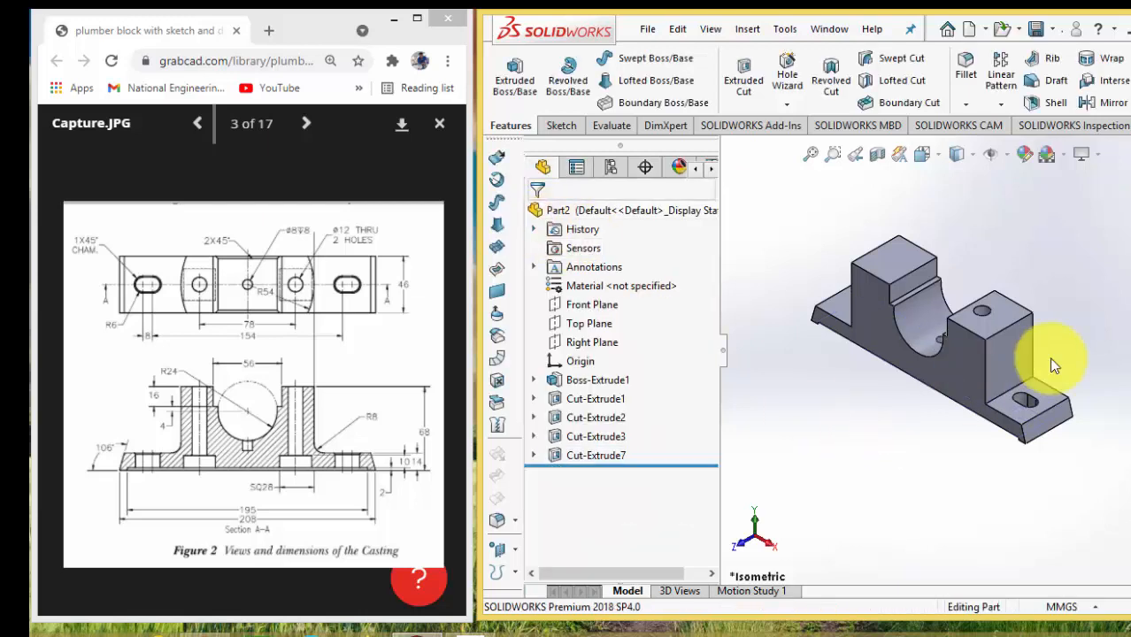
Examine the new 8 mm hole in the floor of the semicircular bore from several angles and close up
{"action": "key", "text": "Up"}
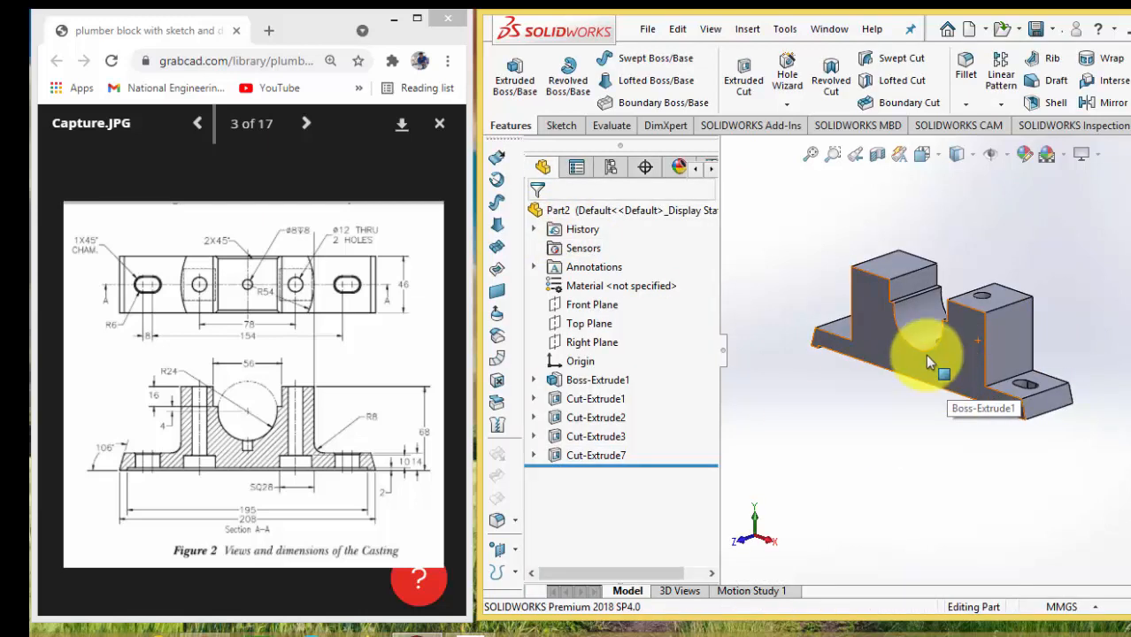
{"action": "key", "text": "Down"}
{"action": "key", "text": "Left"}
{"action": "key", "text": "Left"}
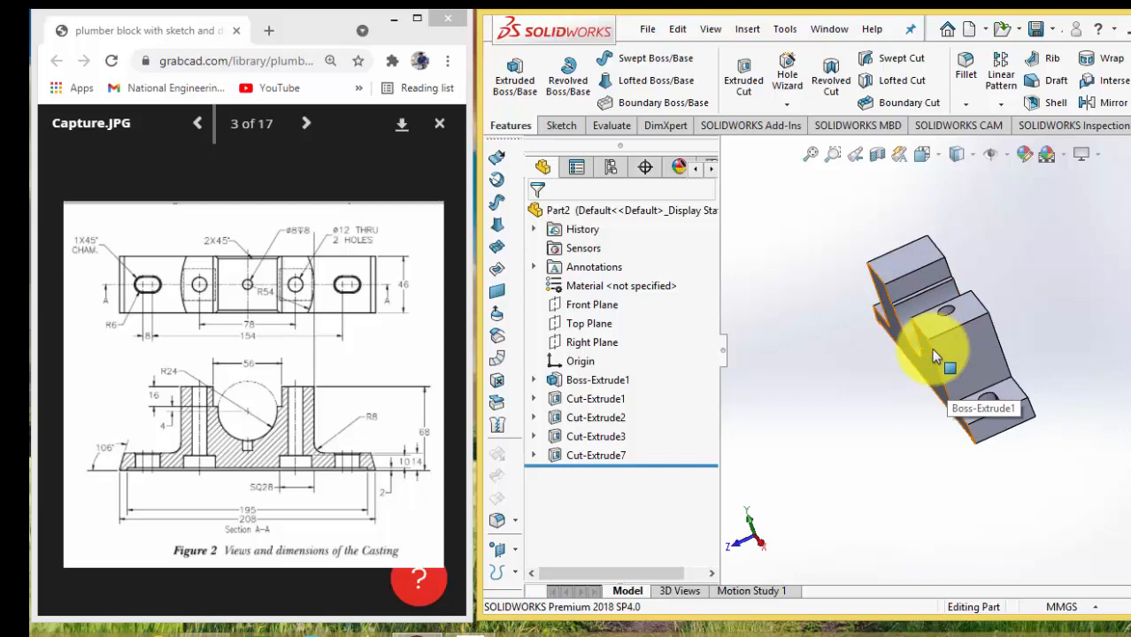
{"action": "key", "text": "Right"}
{"action": "key", "text": "Right"}
{"action": "key", "text": "Right"}
{"action": "key", "text": "Right"}
{"action": "scroll", "coordinate": [936, 343], "scroll_direction": "down", "scroll_amount": 4}
{"action": "scroll", "coordinate": [938, 340], "scroll_direction": "down", "scroll_amount": 5}
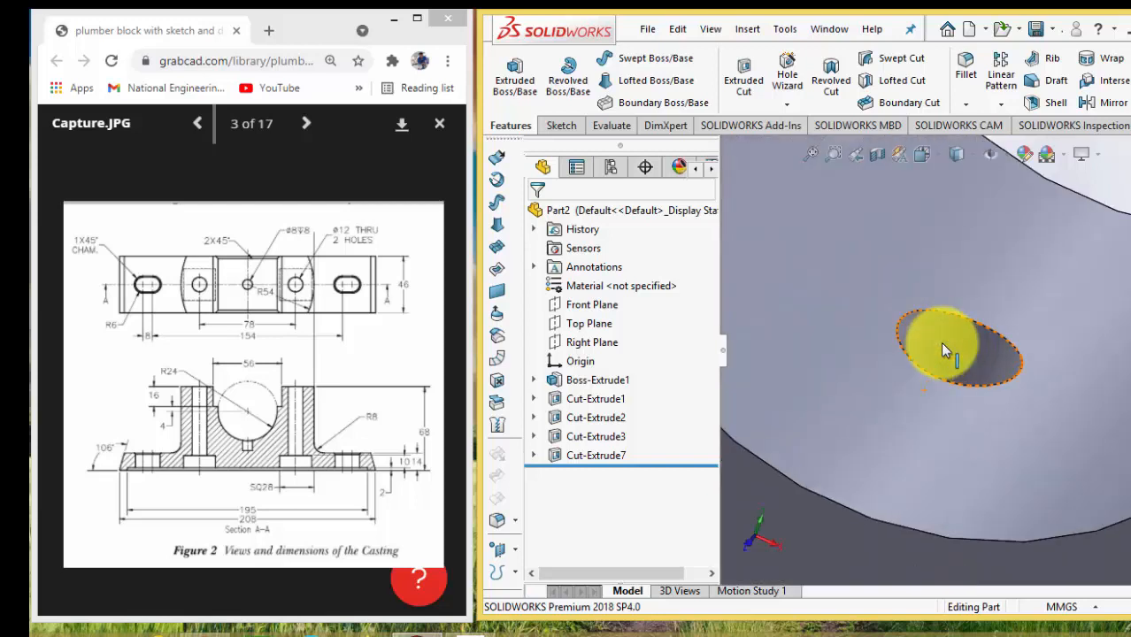
{"action": "scroll", "coordinate": [945, 335], "scroll_direction": "up", "scroll_amount": 5}
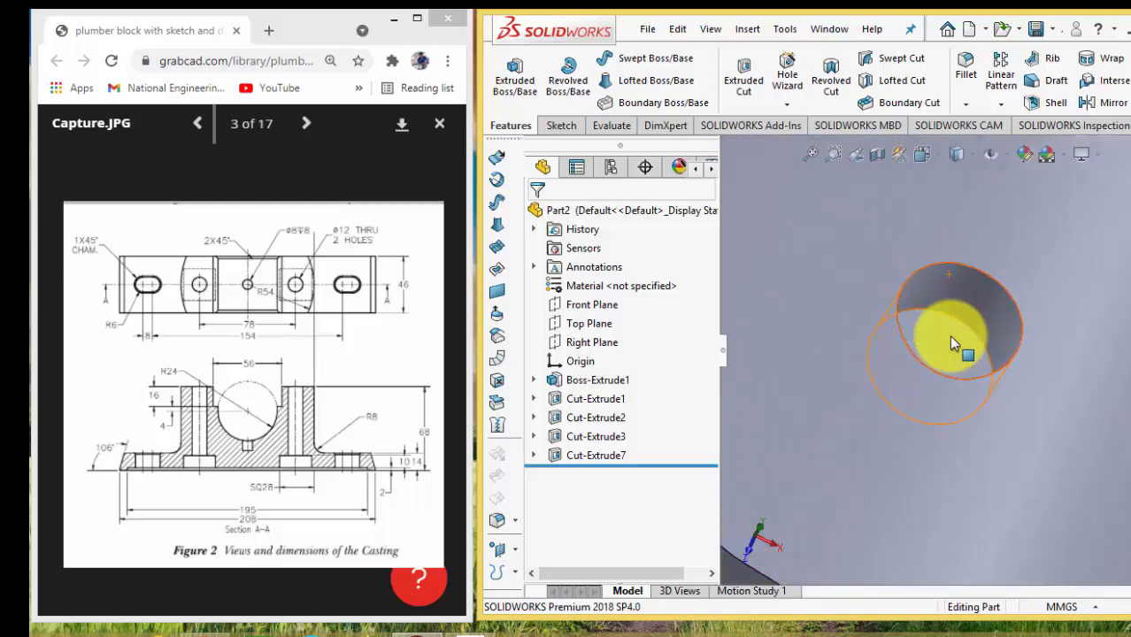
{"action": "scroll", "coordinate": [944, 352], "scroll_direction": "up", "scroll_amount": 6}
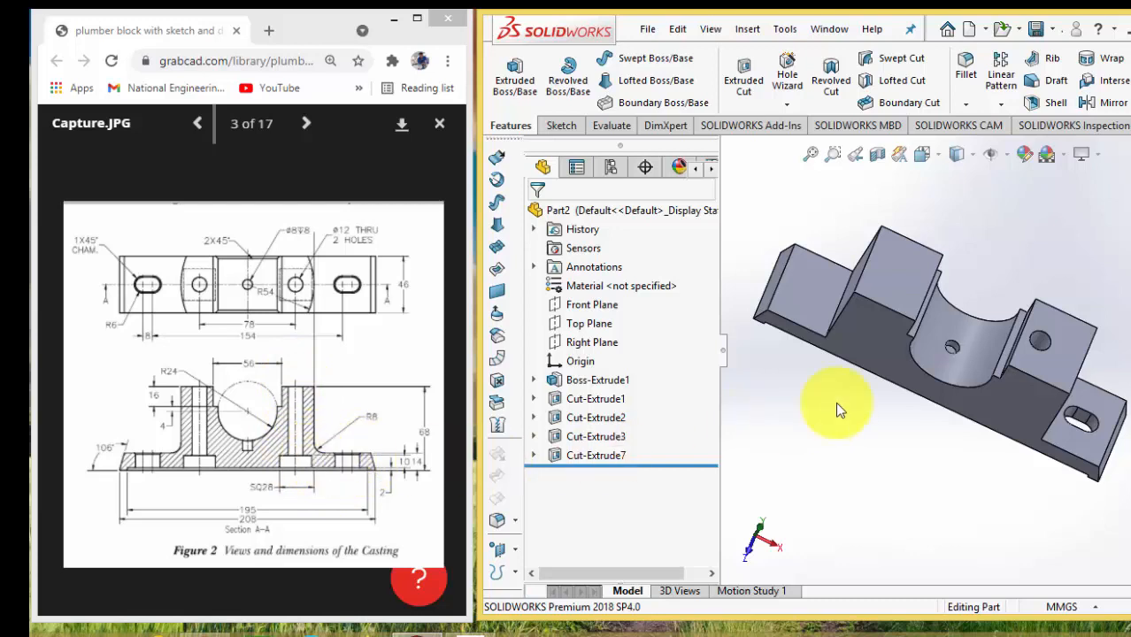
Fillet the inside edge between the upright and the slotted foot with an 8 mm radius
{"action": "middle_click_drag", "start_coordinate": [827, 398], "coordinate": [1048, 393]}
{"action": "left_click", "coordinate": [1050, 395]}
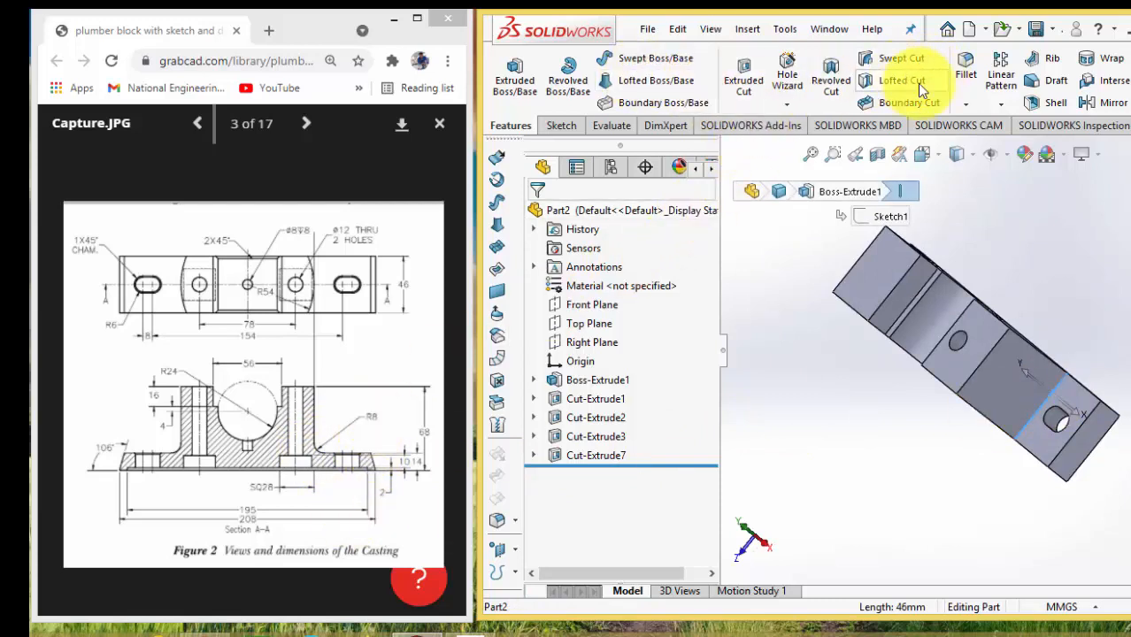
{"action": "left_click", "coordinate": [965, 69]}
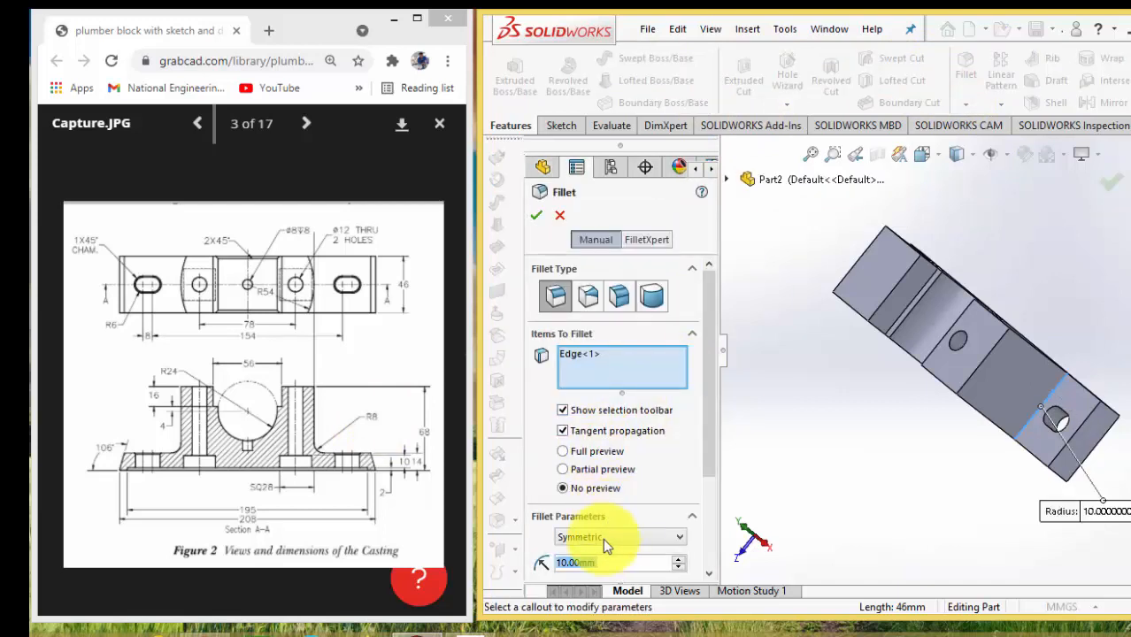
{"action": "type", "text": "8"}
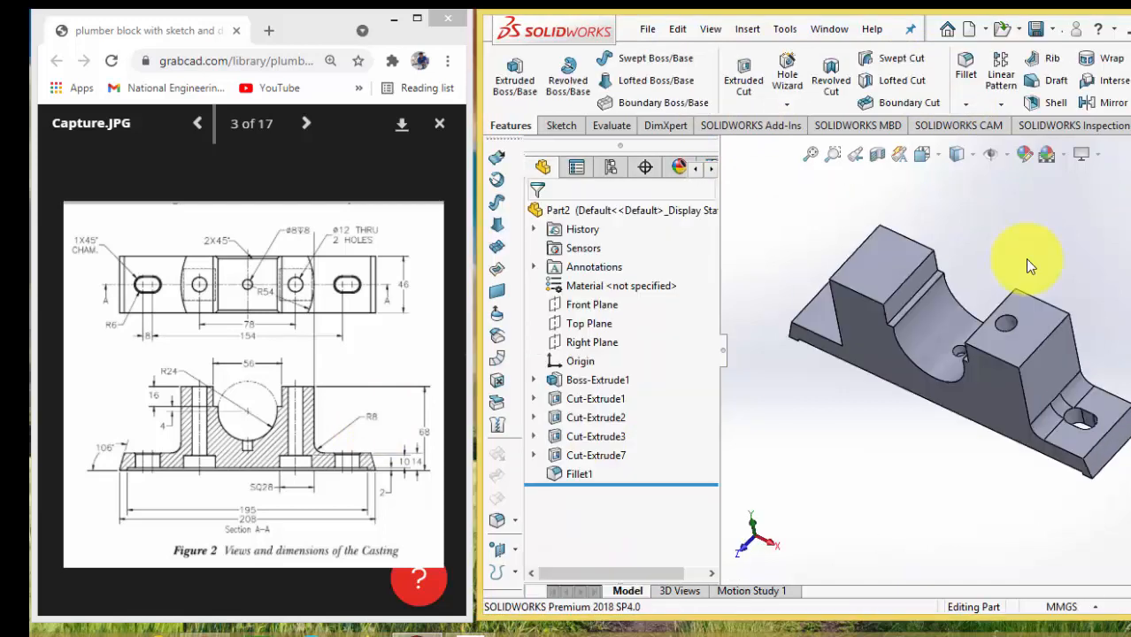
Delete the 8 mm fillet between the upright and the slotted foot
{"action": "right_click", "coordinate": [573, 474]}
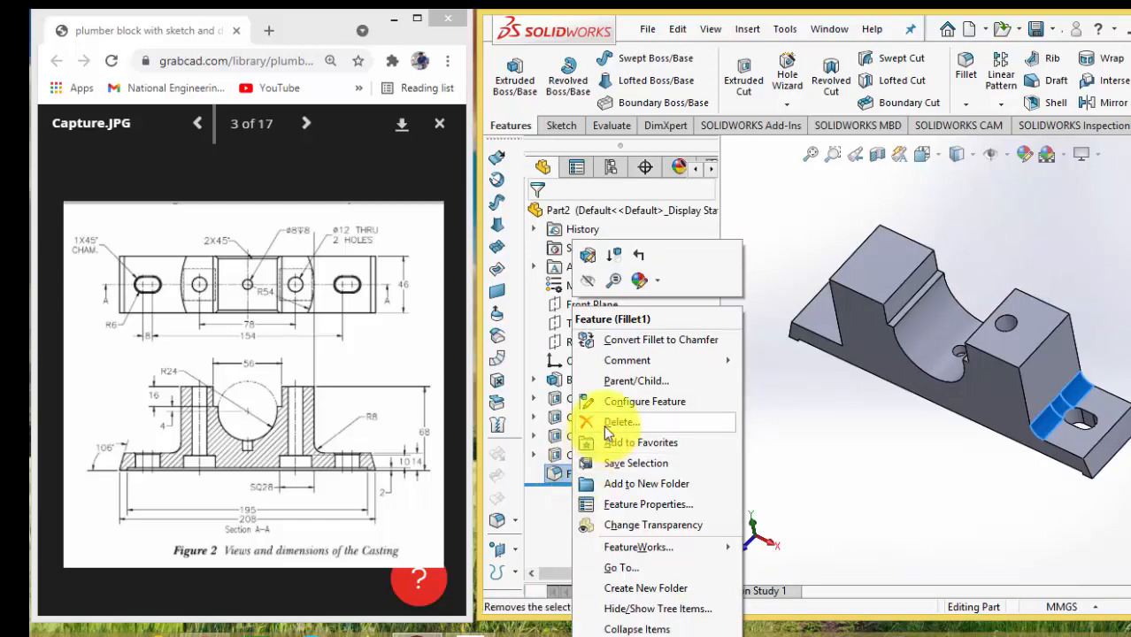
{"action": "left_click", "coordinate": [605, 426]}
{"action": "left_click", "coordinate": [710, 242]}
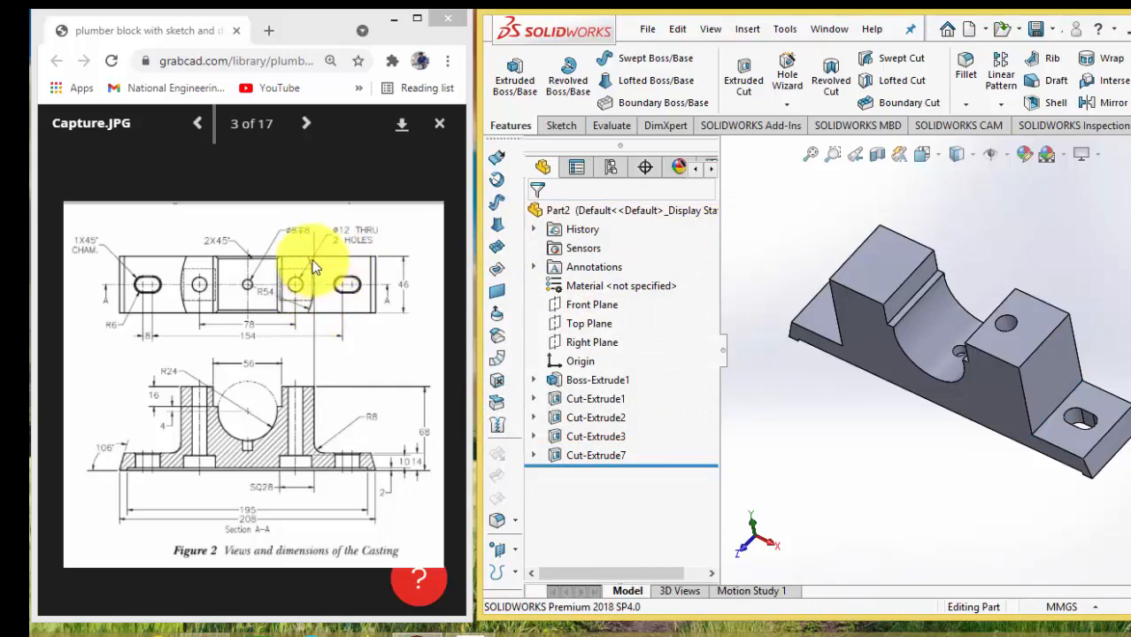
Start a sketch on the top face of the upright with the hole and draw a three-point arc of about 35 mm radius across it
{"action": "left_click", "coordinate": [1045, 311]}
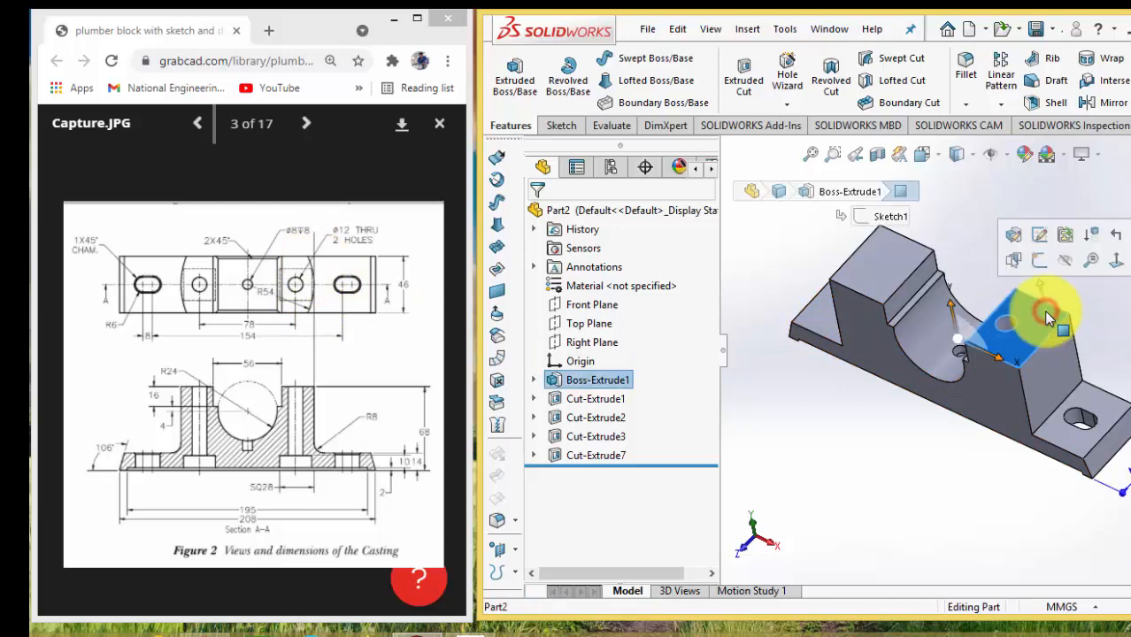
{"action": "left_click", "coordinate": [1037, 258]}
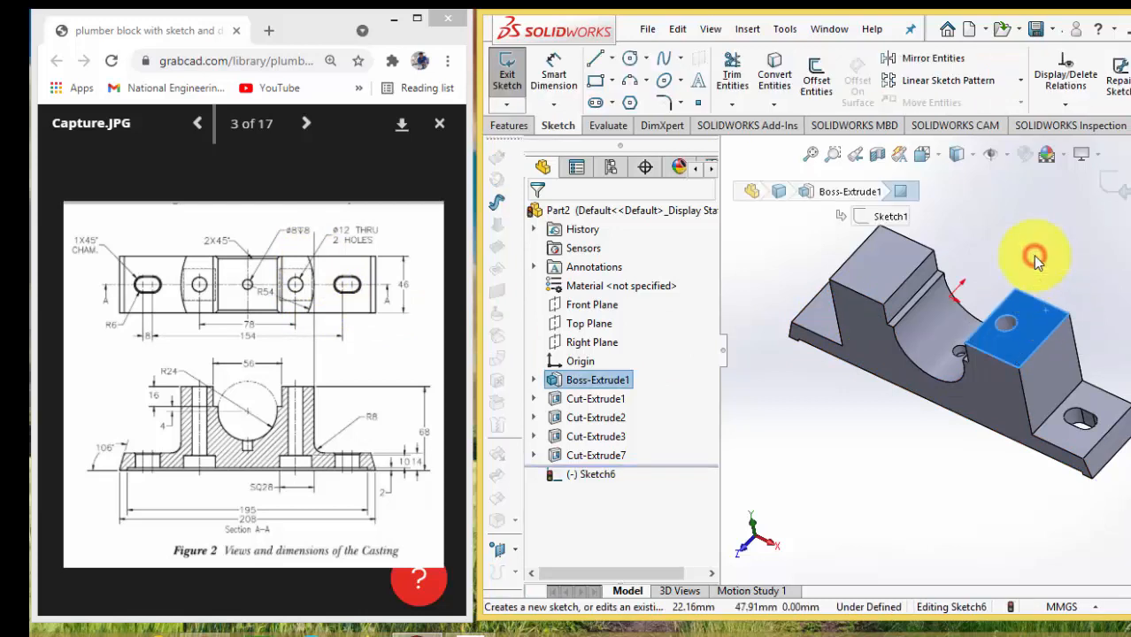
{"action": "left_click", "coordinate": [631, 83]}
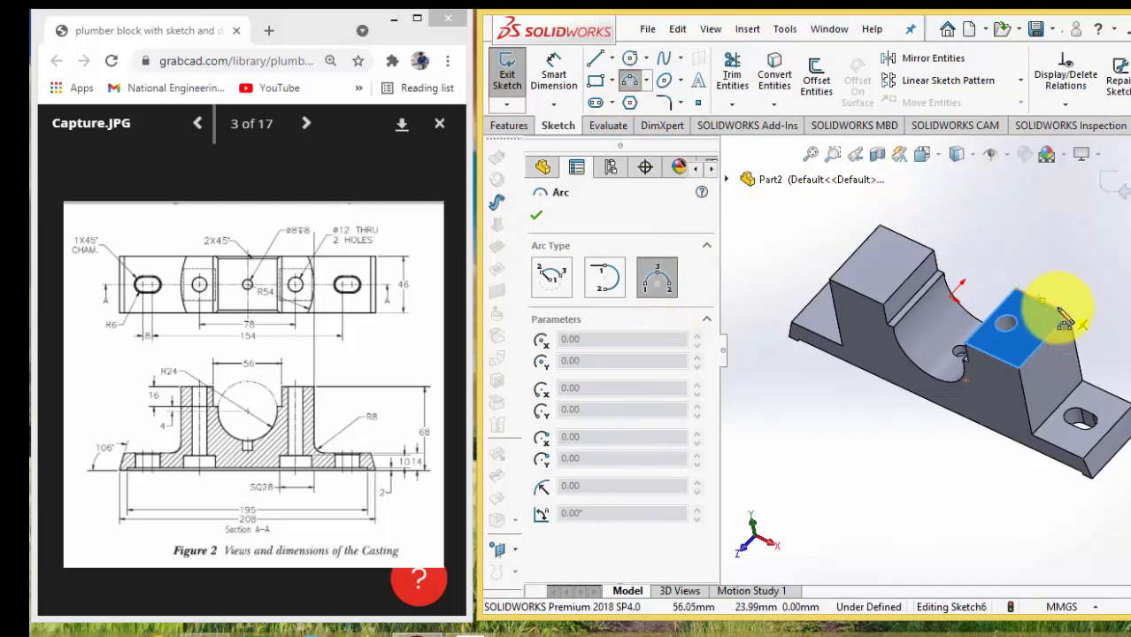
{"action": "left_click", "coordinate": [1057, 307]}
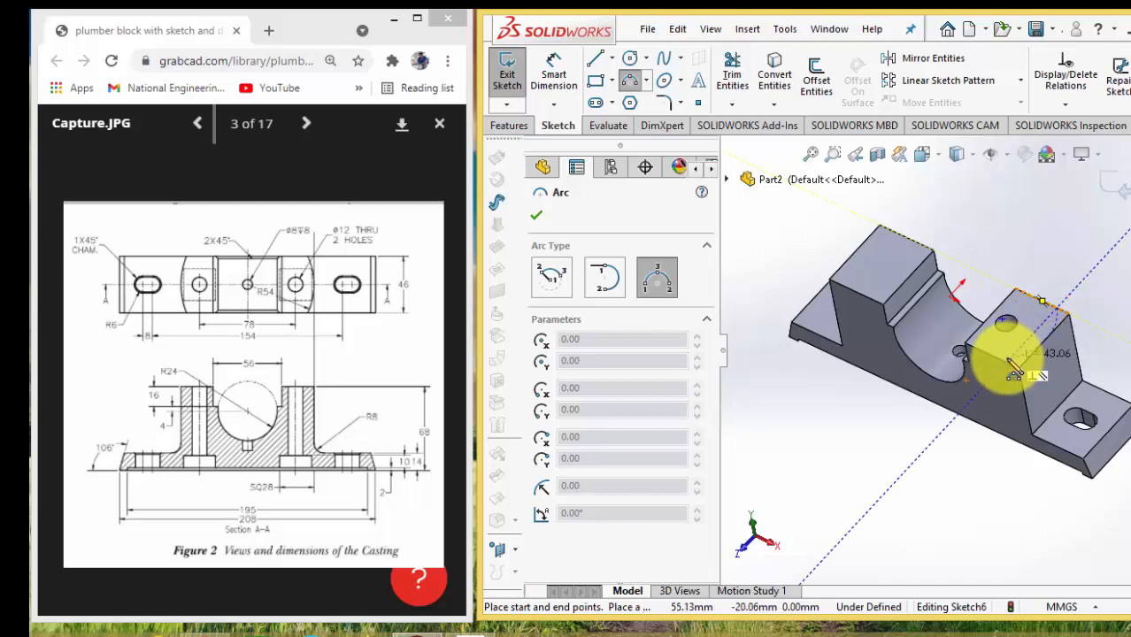
{"action": "left_click", "coordinate": [1009, 373]}
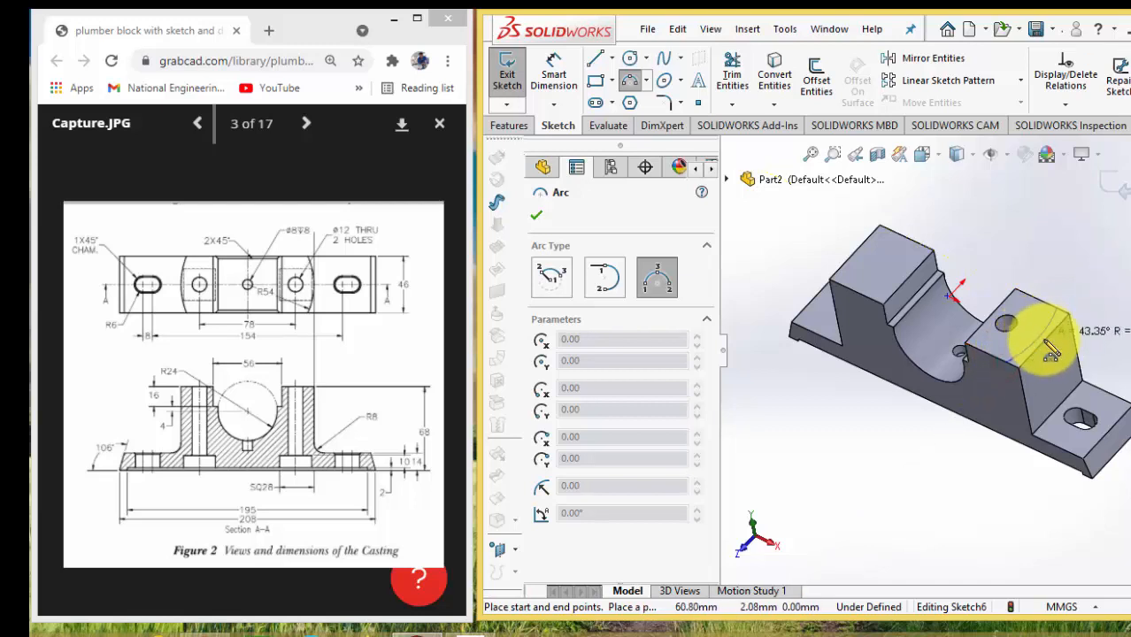
{"action": "left_click", "coordinate": [1046, 342]}
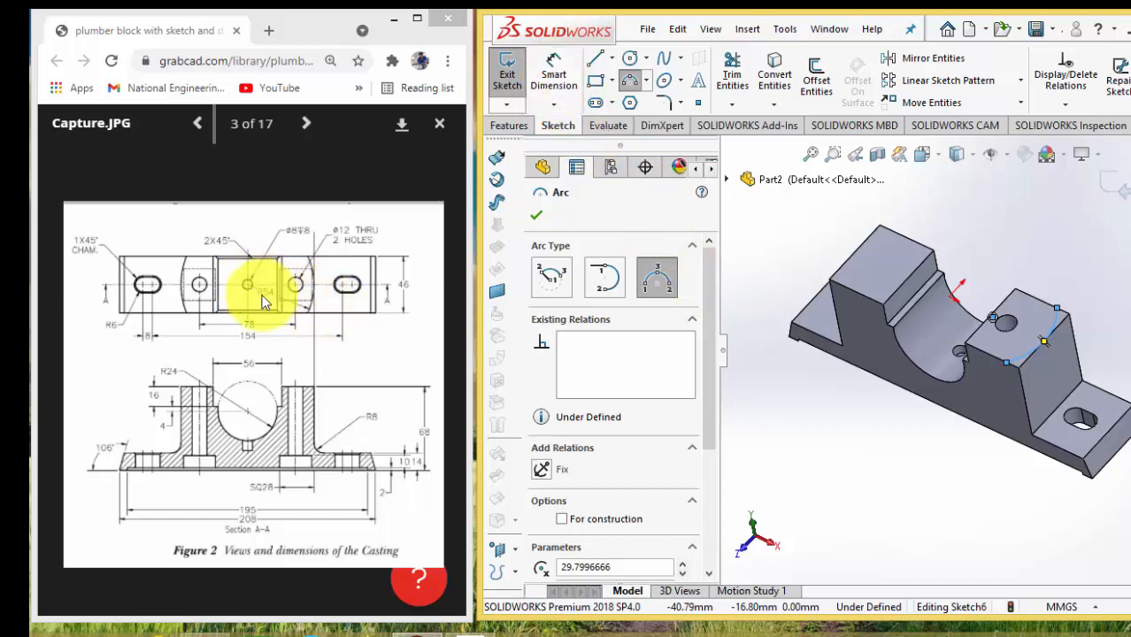
Dimension the arc on the upright's top face with a 54 mm radius
{"action": "left_click", "coordinate": [555, 78]}
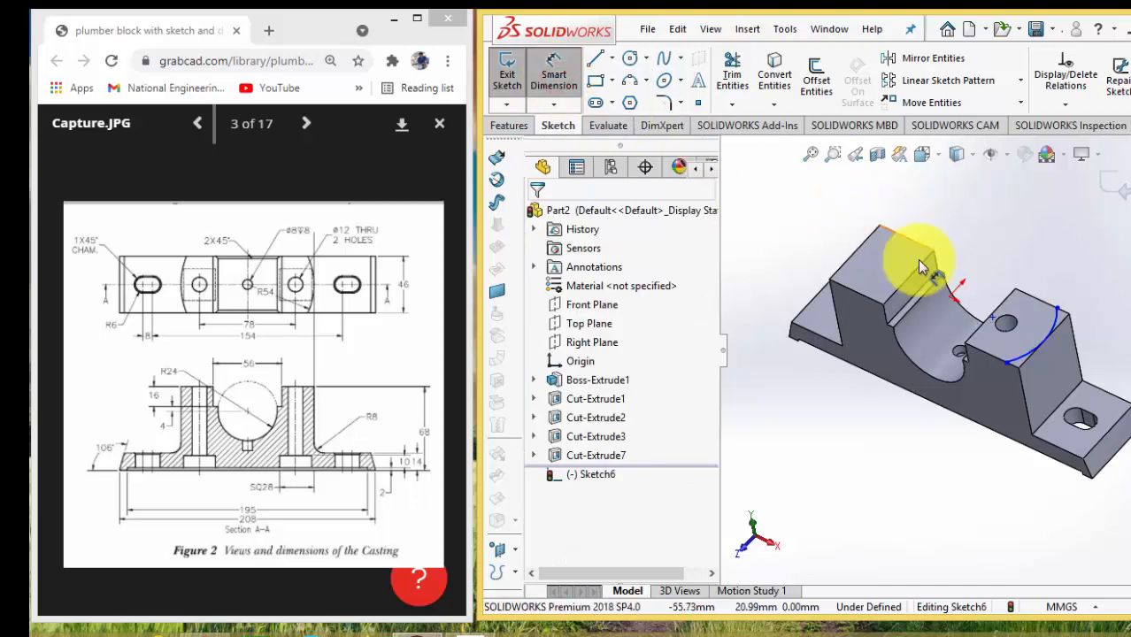
{"action": "left_click", "coordinate": [1040, 350]}
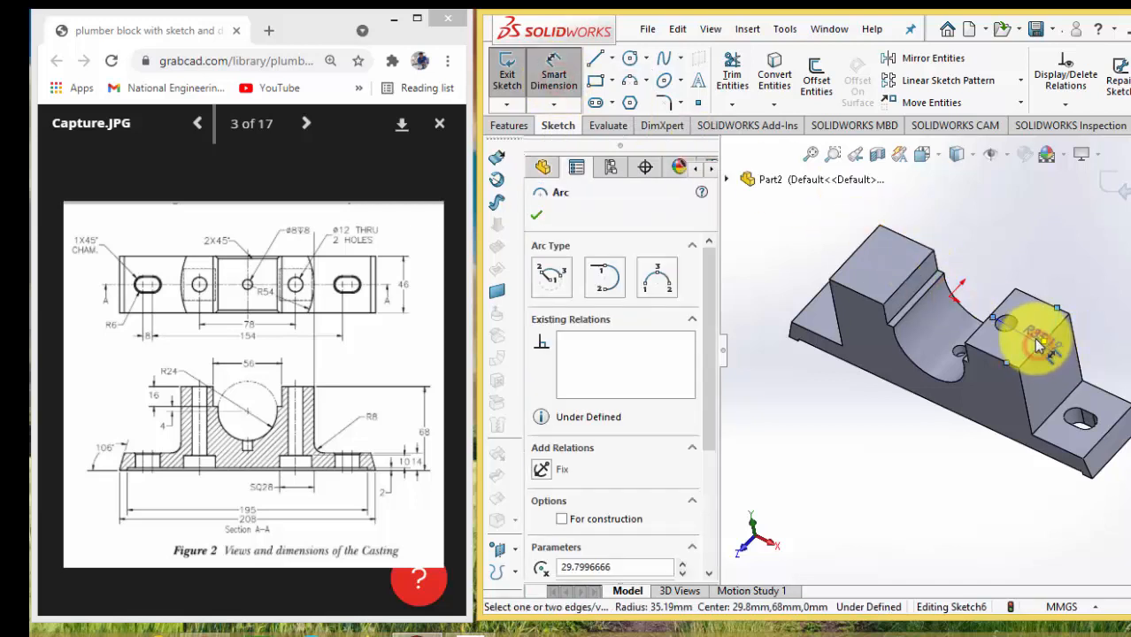
{"action": "left_click", "coordinate": [998, 280]}
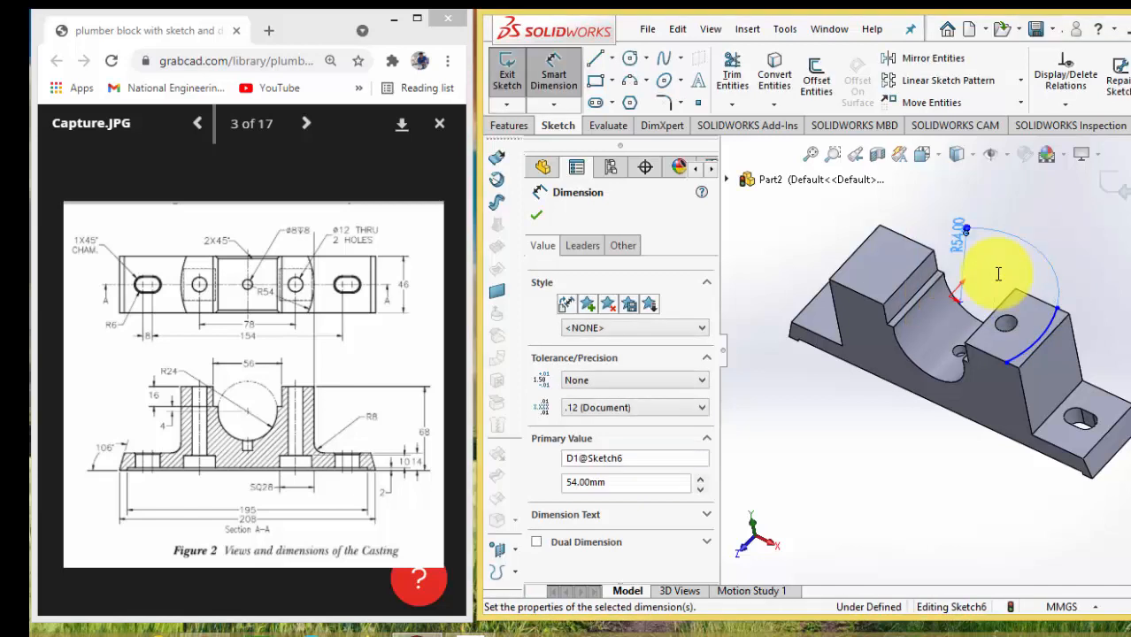
{"action": "scroll", "coordinate": [998, 274], "scroll_direction": "up", "scroll_amount": 2}
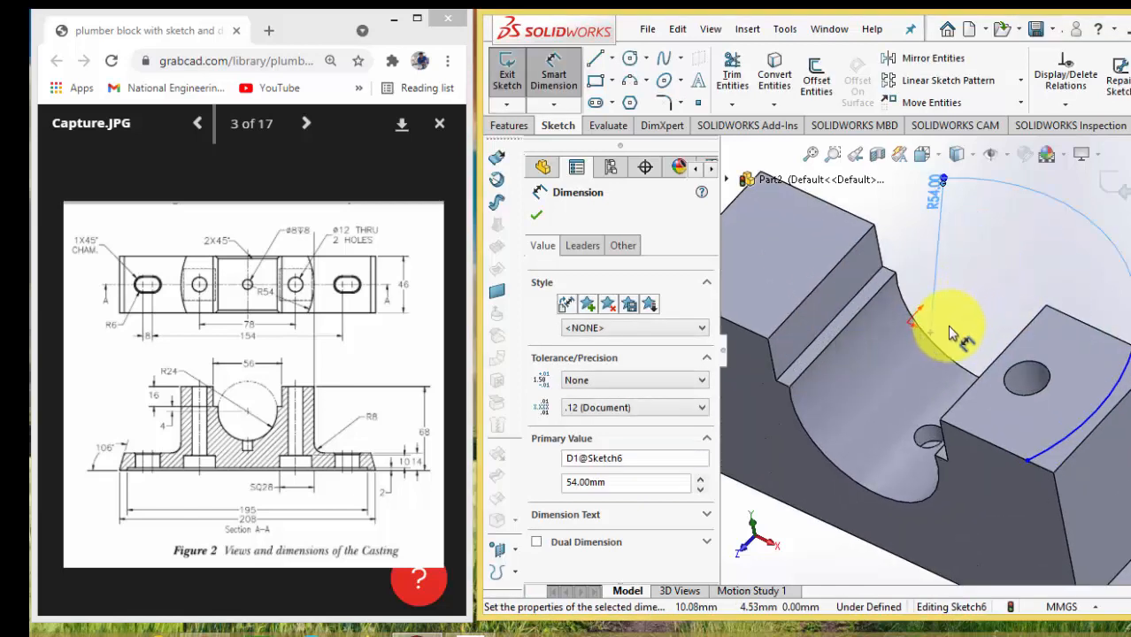
{"action": "key", "text": "Escape"}
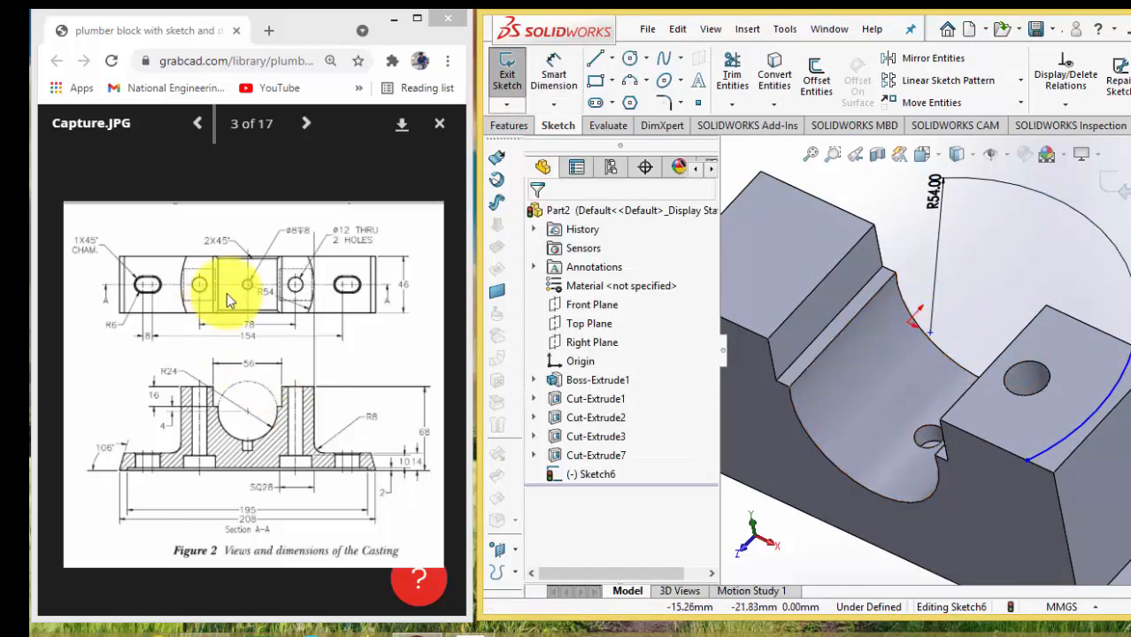
View the sketch face-on and make the arc's centre point coincident with the origin
{"action": "left_click", "coordinate": [609, 472]}
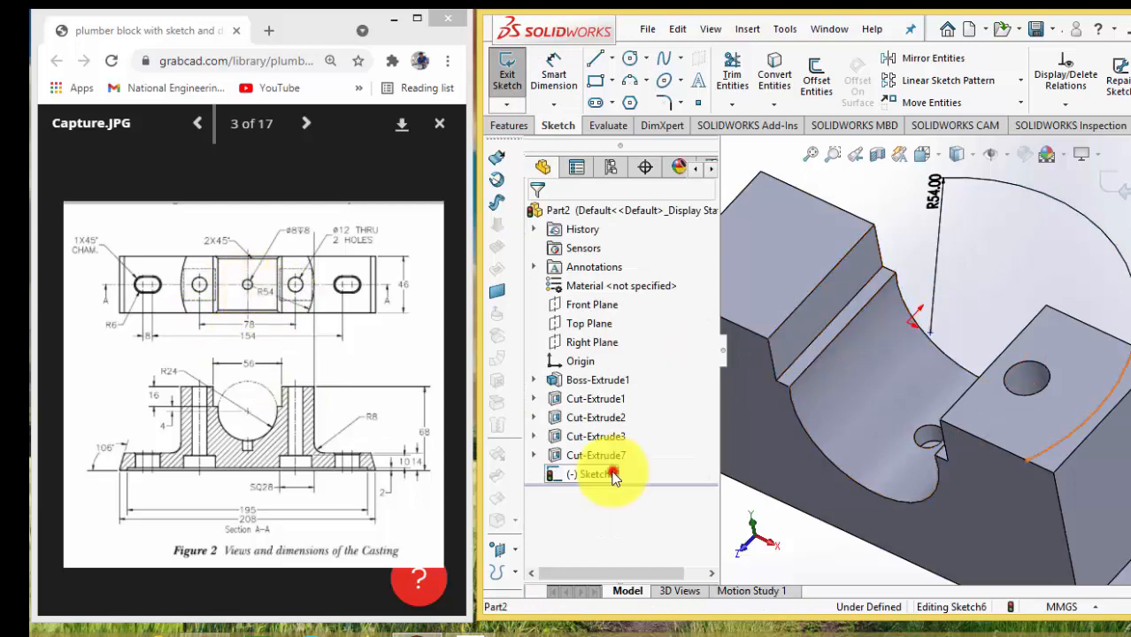
{"action": "left_click", "coordinate": [653, 447]}
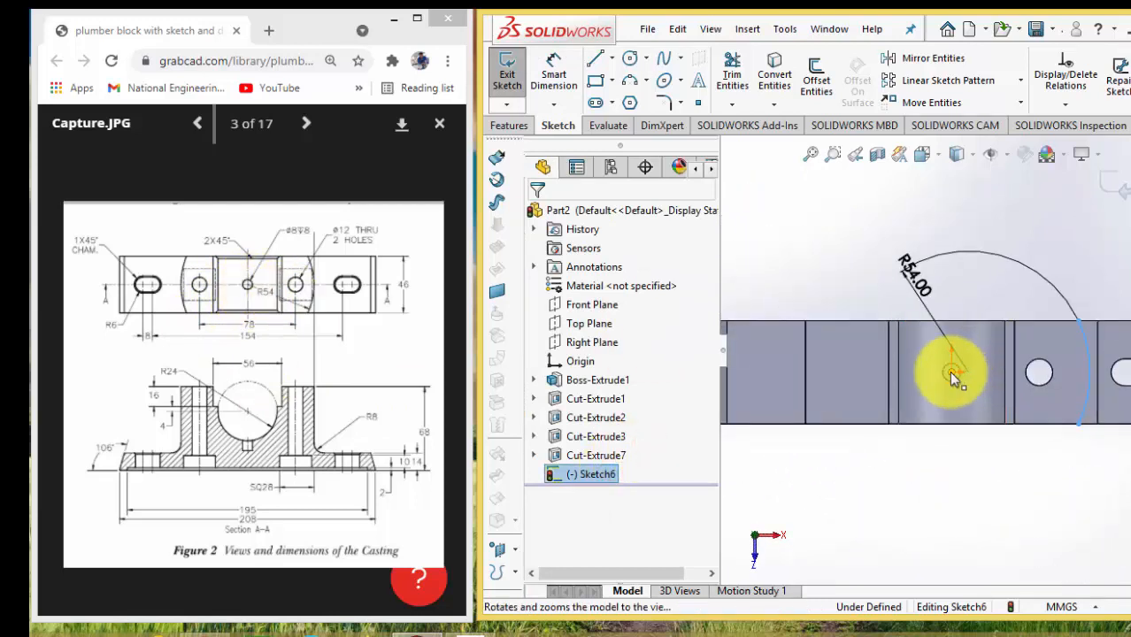
{"action": "left_click", "coordinate": [952, 375]}
{"action": "left_click", "coordinate": [968, 371], "text": "ctrl"}
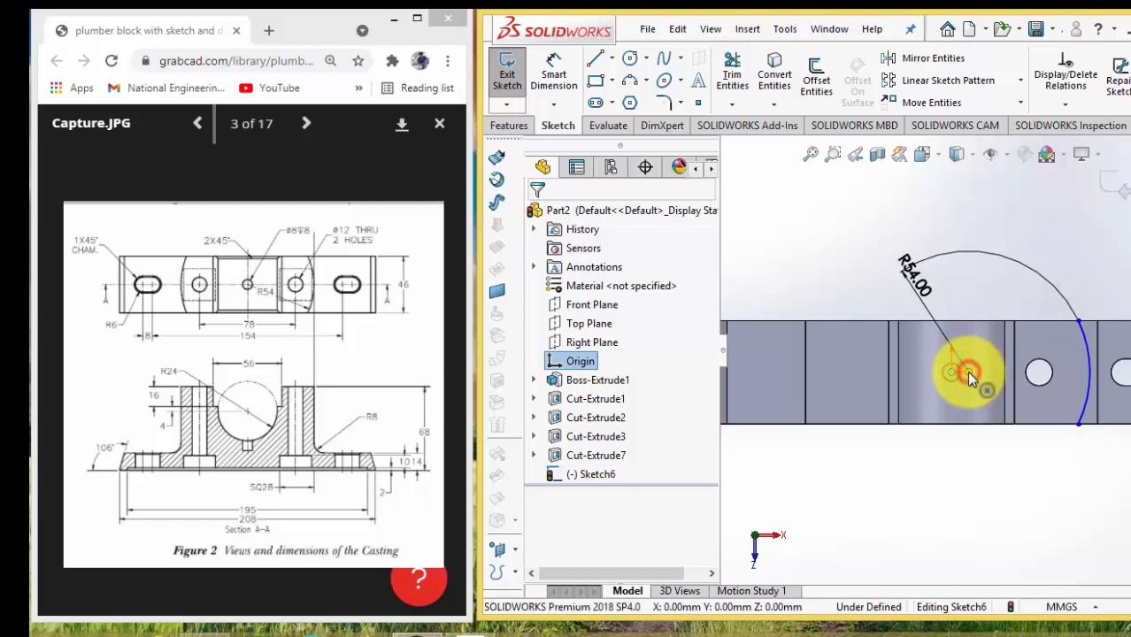
{"action": "left_click", "coordinate": [575, 532]}
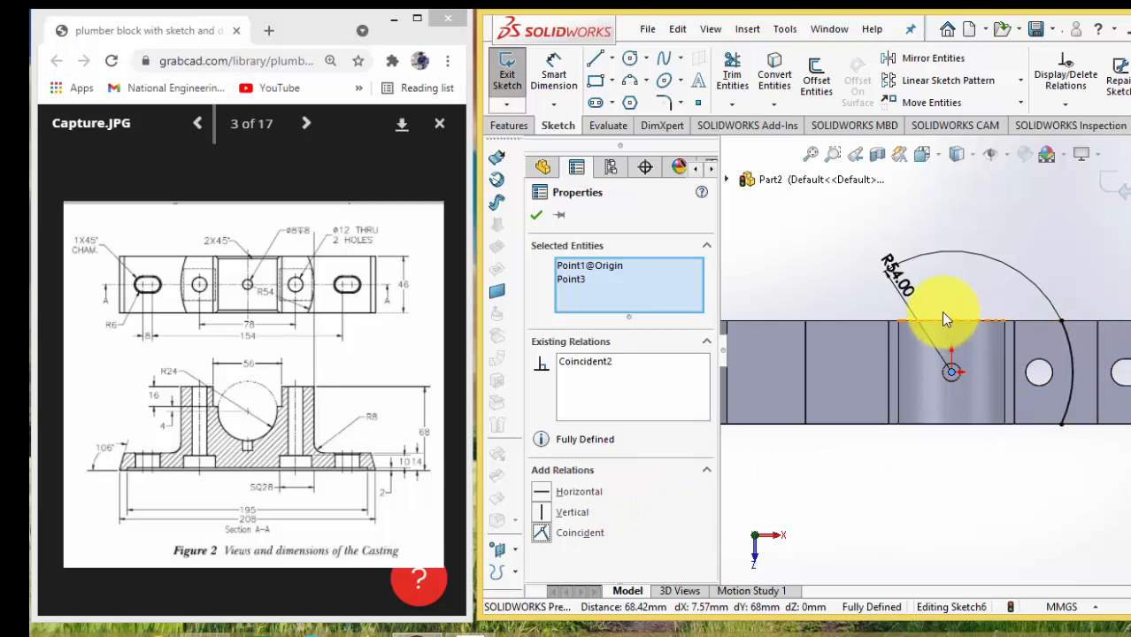
Close the arc into a profile with three lines running along the upright's outer corner edges
{"action": "left_click", "coordinate": [595, 59]}
{"action": "left_click", "coordinate": [1095, 322]}
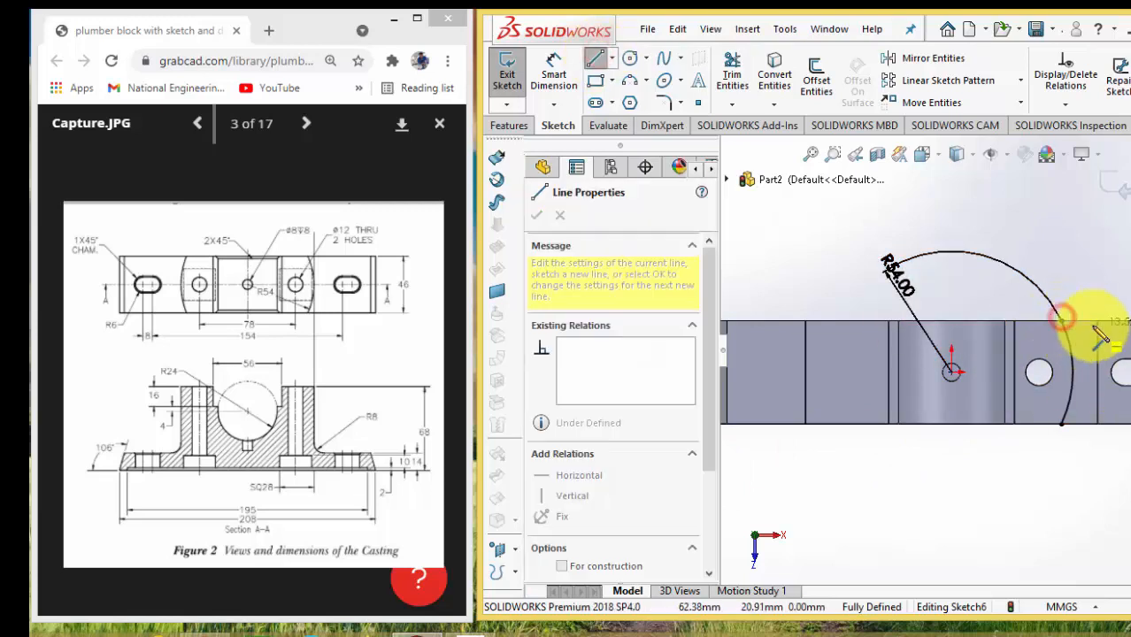
{"action": "left_click", "coordinate": [1096, 425]}
{"action": "left_click", "coordinate": [1062, 425]}
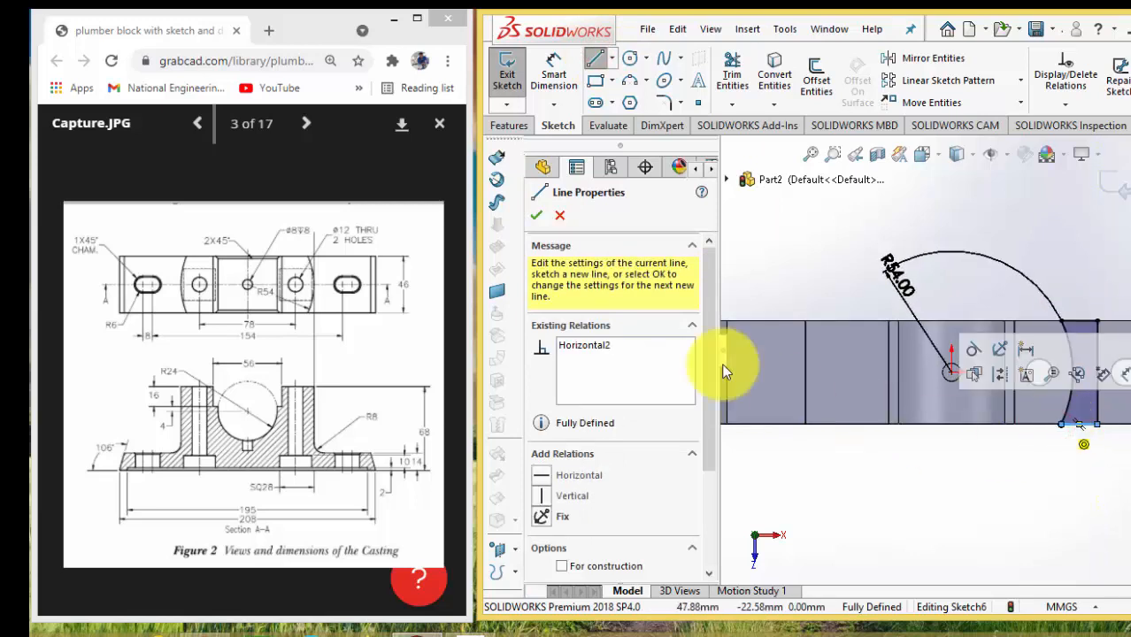
Cut the closed profile with an Extruded Cut set to Up To Surface, ending at the slotted foot's top face
{"action": "left_click", "coordinate": [509, 127]}
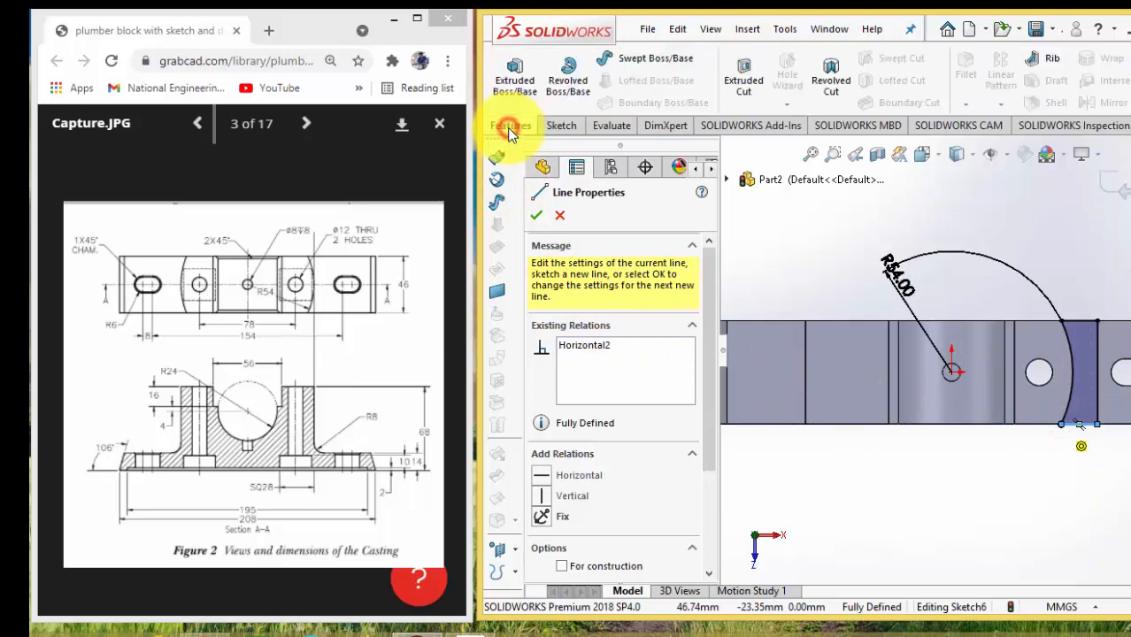
{"action": "left_click", "coordinate": [737, 82]}
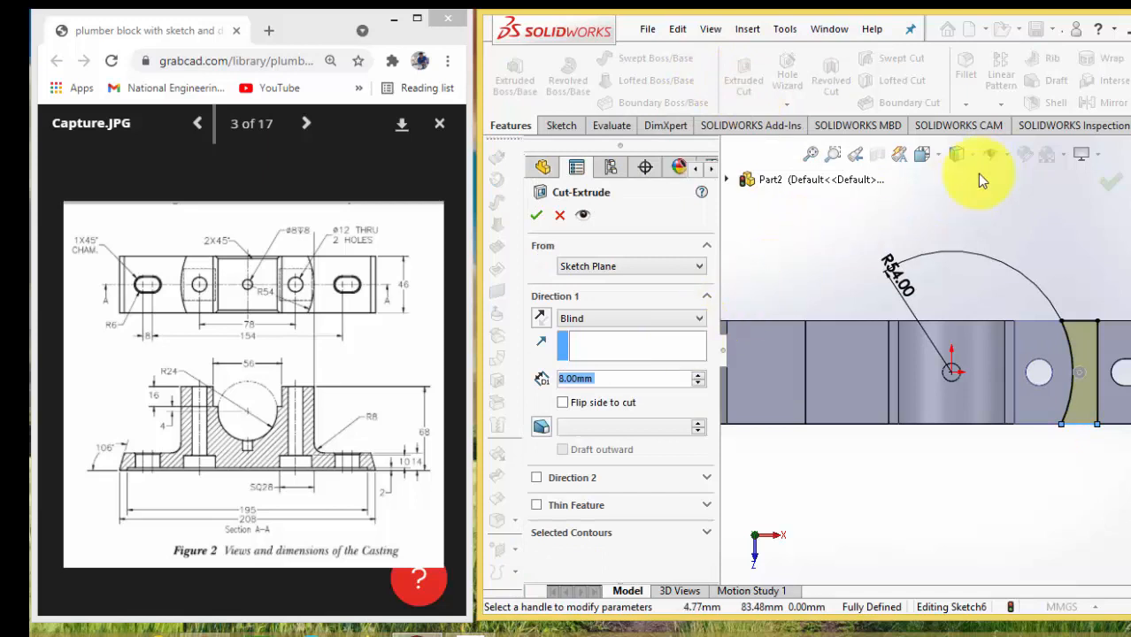
{"action": "left_click", "coordinate": [929, 156]}
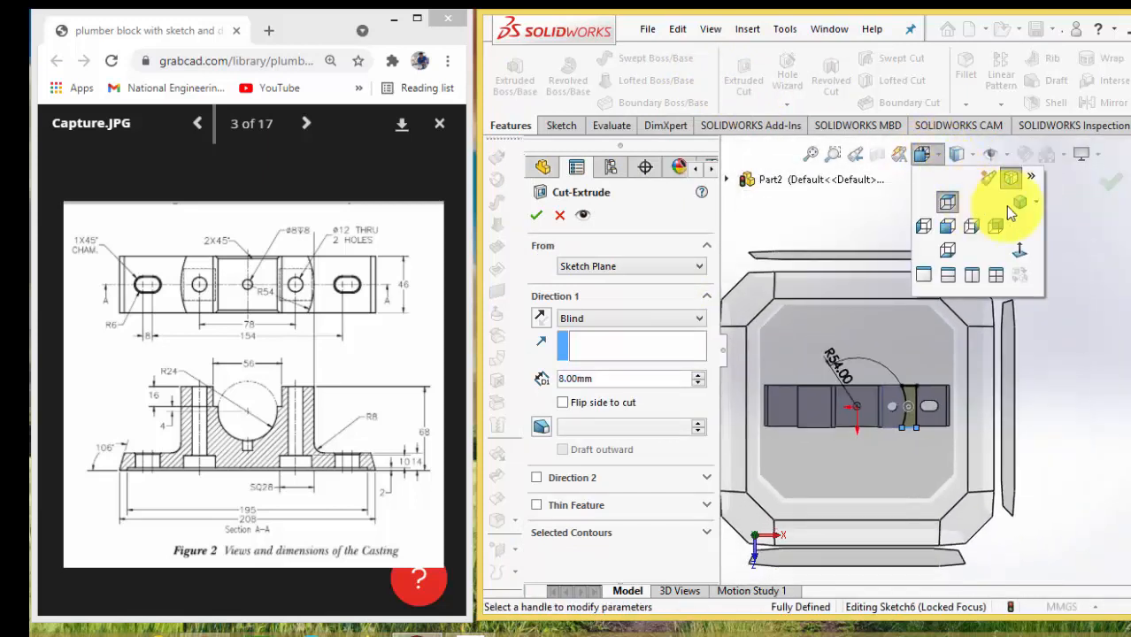
{"action": "left_click", "coordinate": [1018, 204]}
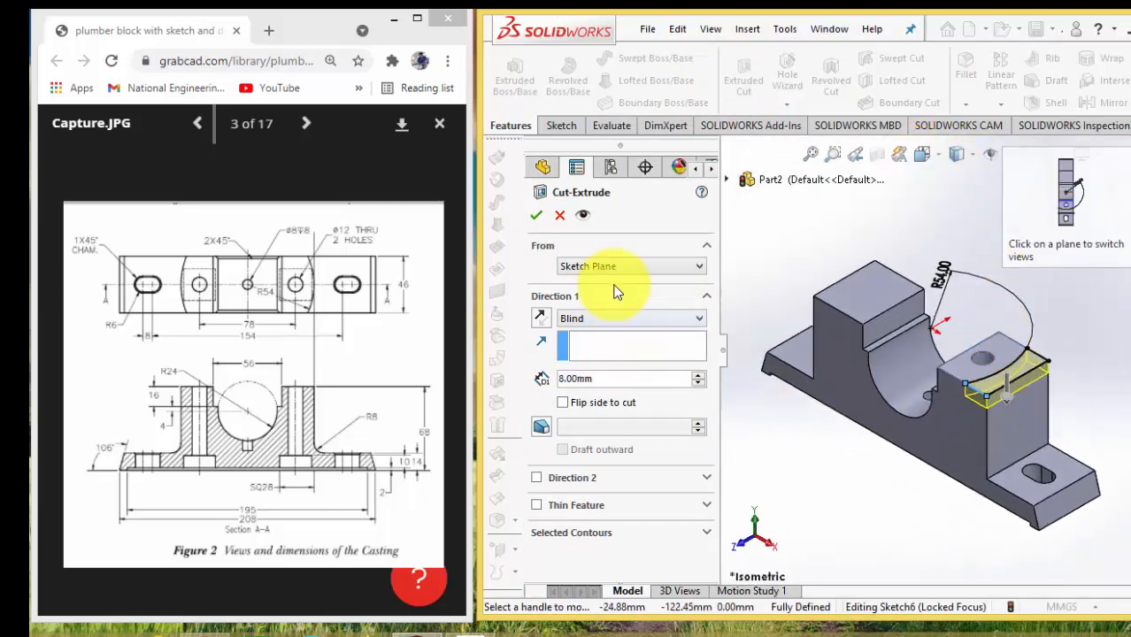
{"action": "left_click", "coordinate": [593, 321]}
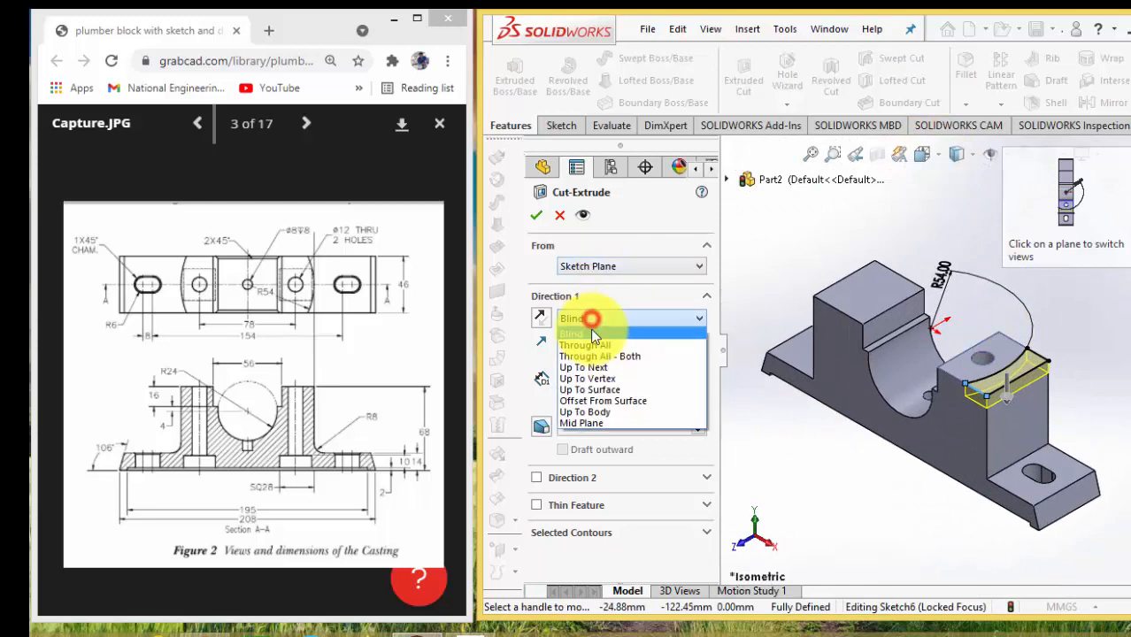
{"action": "left_click", "coordinate": [620, 391]}
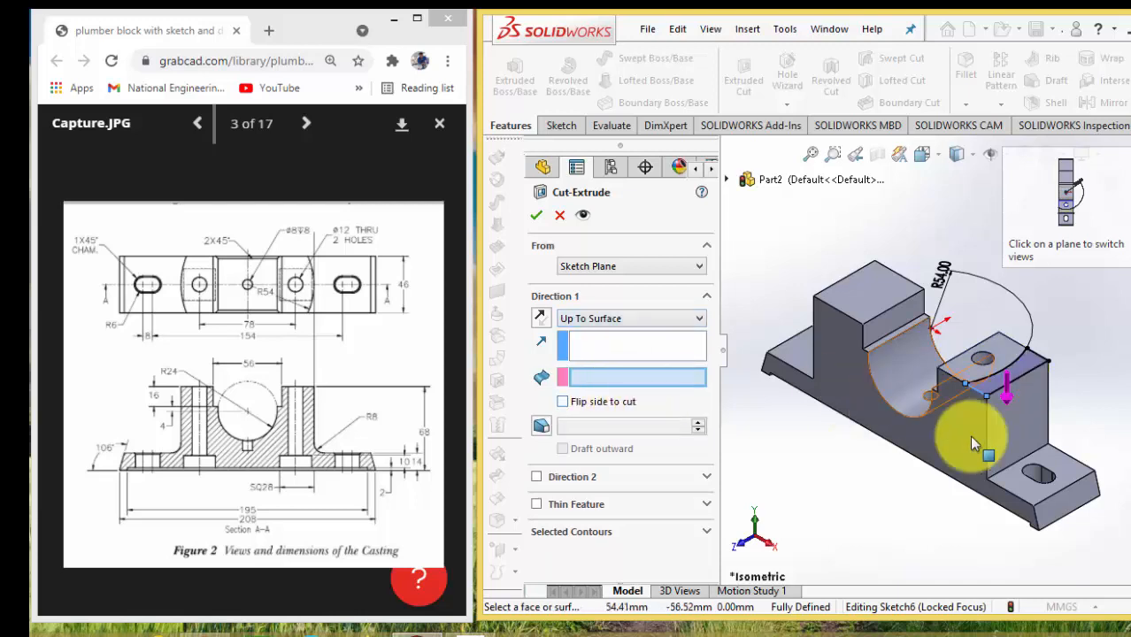
{"action": "left_click", "coordinate": [1055, 459]}
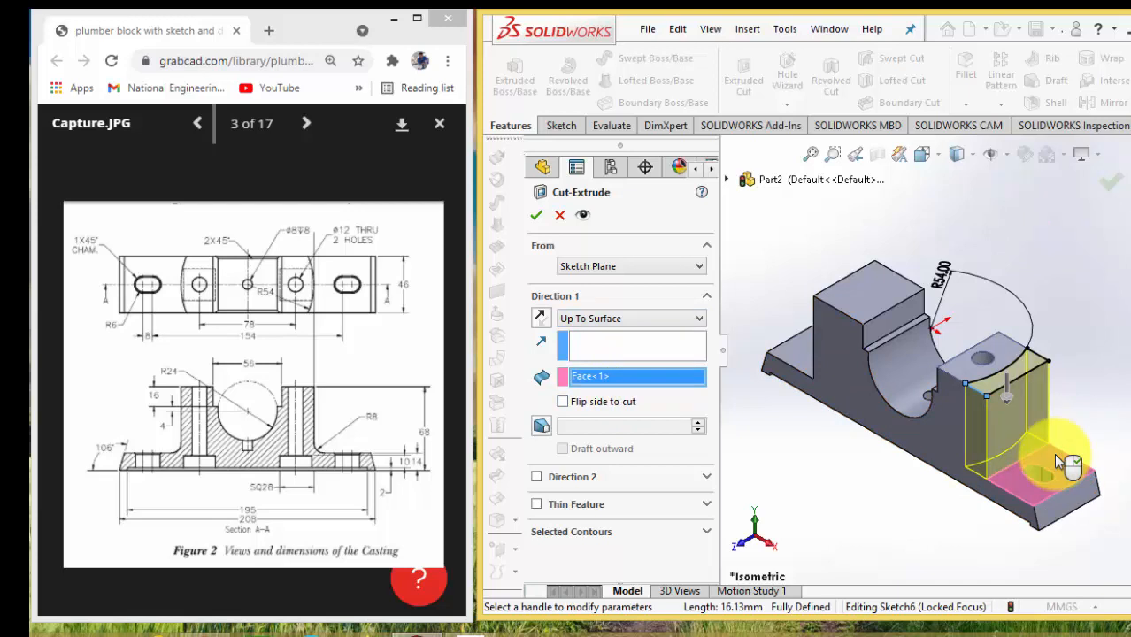
{"action": "right_click", "coordinate": [1053, 453]}
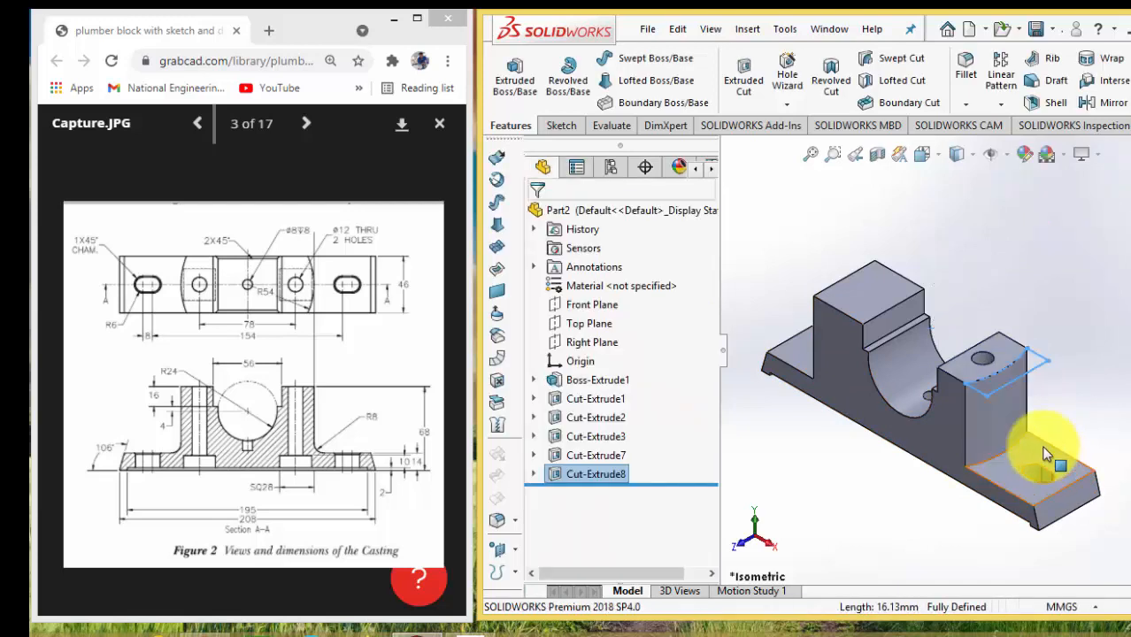
{"action": "left_click", "coordinate": [866, 500]}
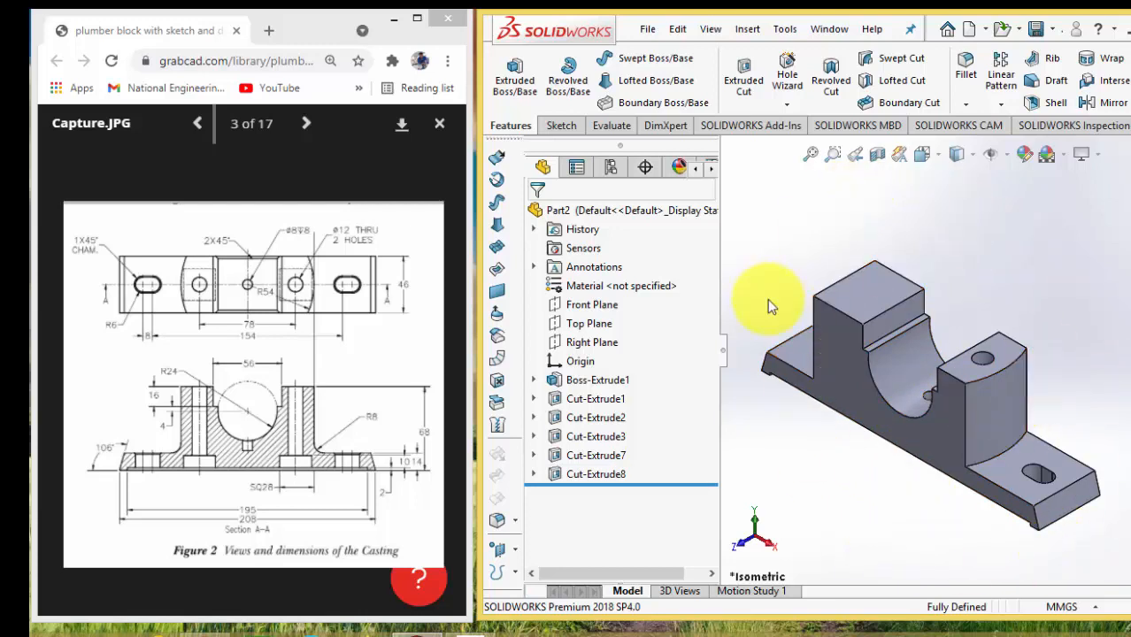
Mirror the foot slot, square recess, 12 mm upright hole and R54 face cut about the Right Plane
{"action": "left_click", "coordinate": [584, 381]}
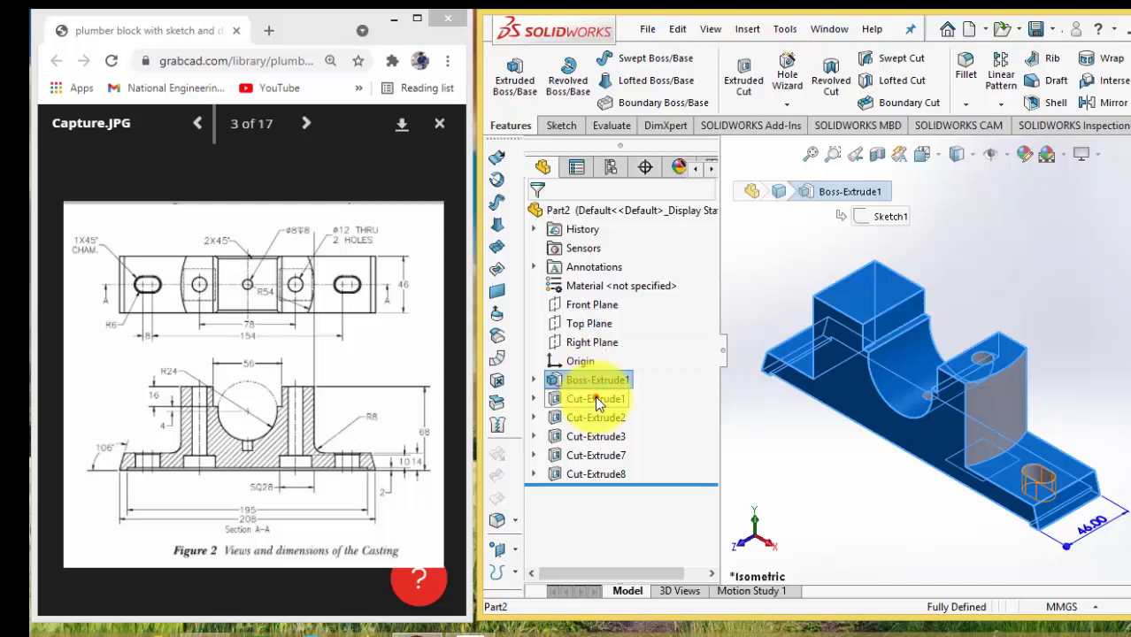
{"action": "left_click", "coordinate": [596, 399]}
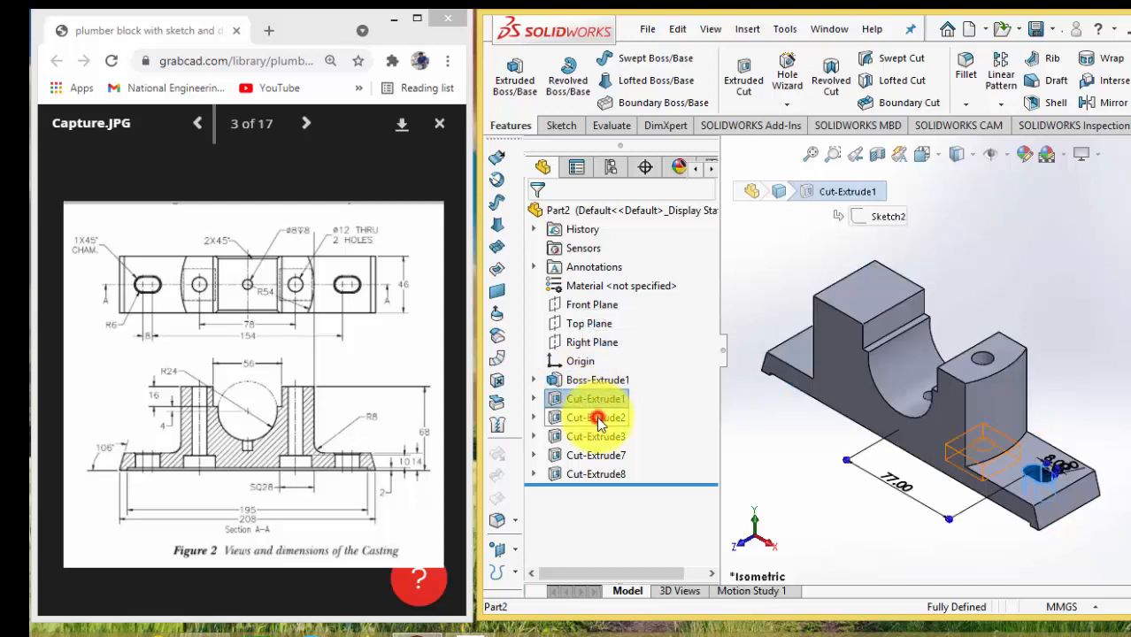
{"action": "left_click", "coordinate": [596, 417], "text": "ctrl"}
{"action": "left_click", "coordinate": [595, 436], "text": "ctrl"}
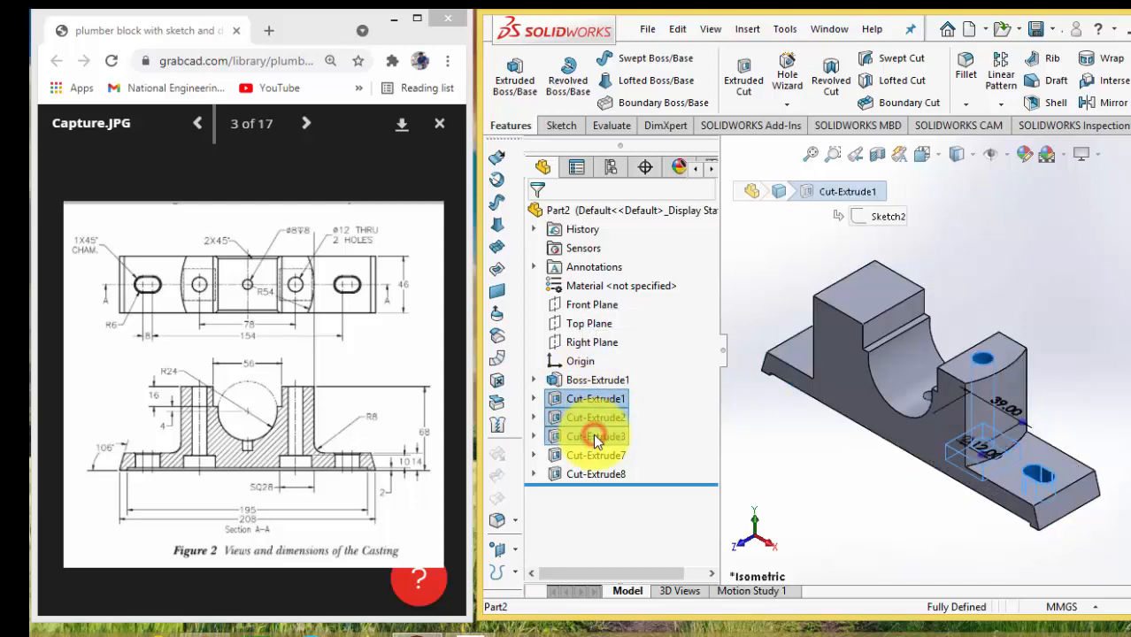
{"action": "left_click", "coordinate": [592, 454], "text": "ctrl"}
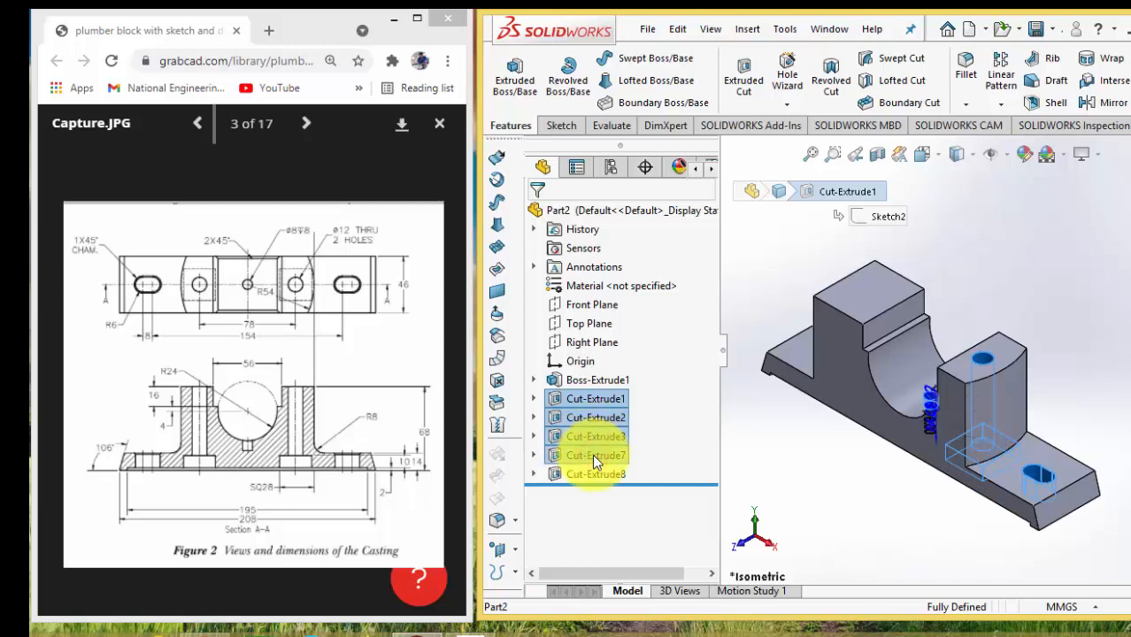
{"action": "left_click", "coordinate": [593, 456], "text": "ctrl"}
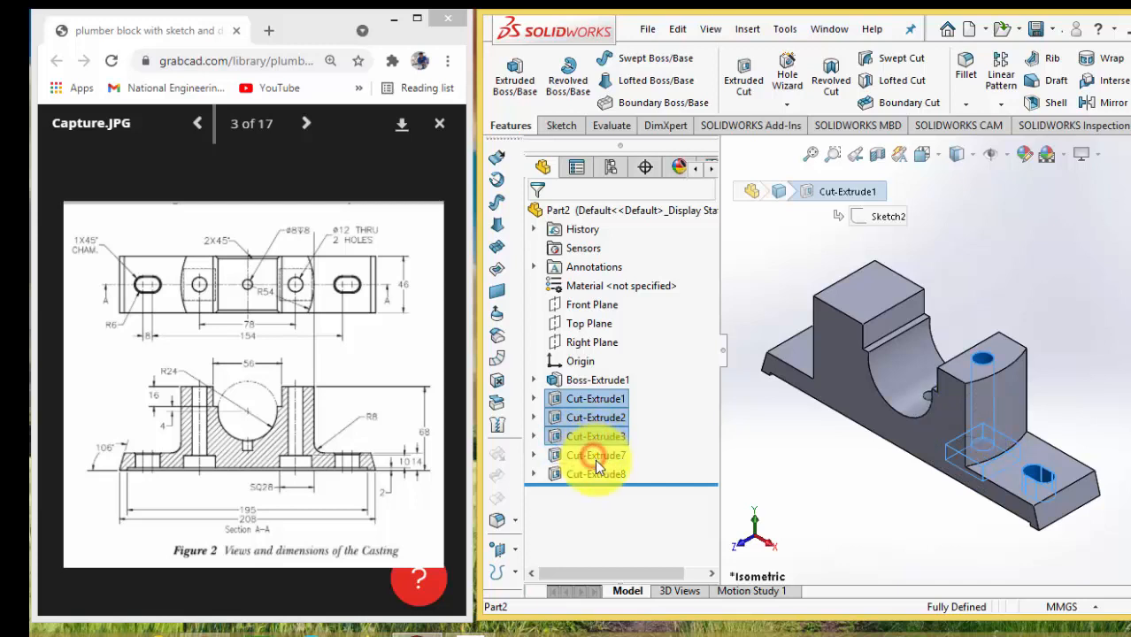
{"action": "left_click", "coordinate": [598, 476], "text": "ctrl"}
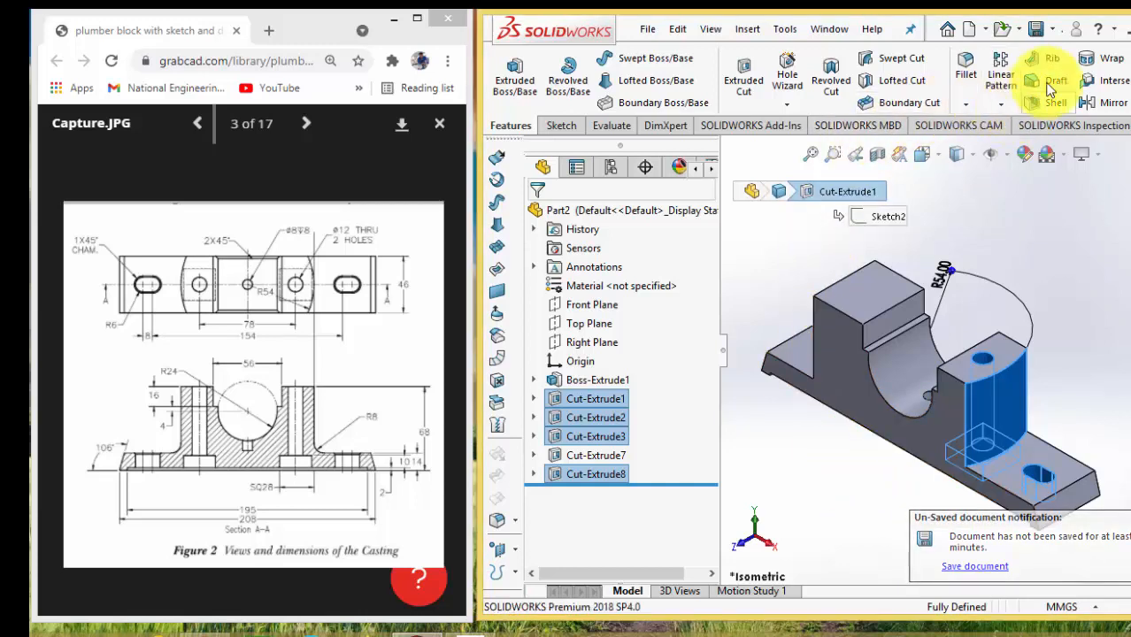
{"action": "left_click", "coordinate": [1113, 102]}
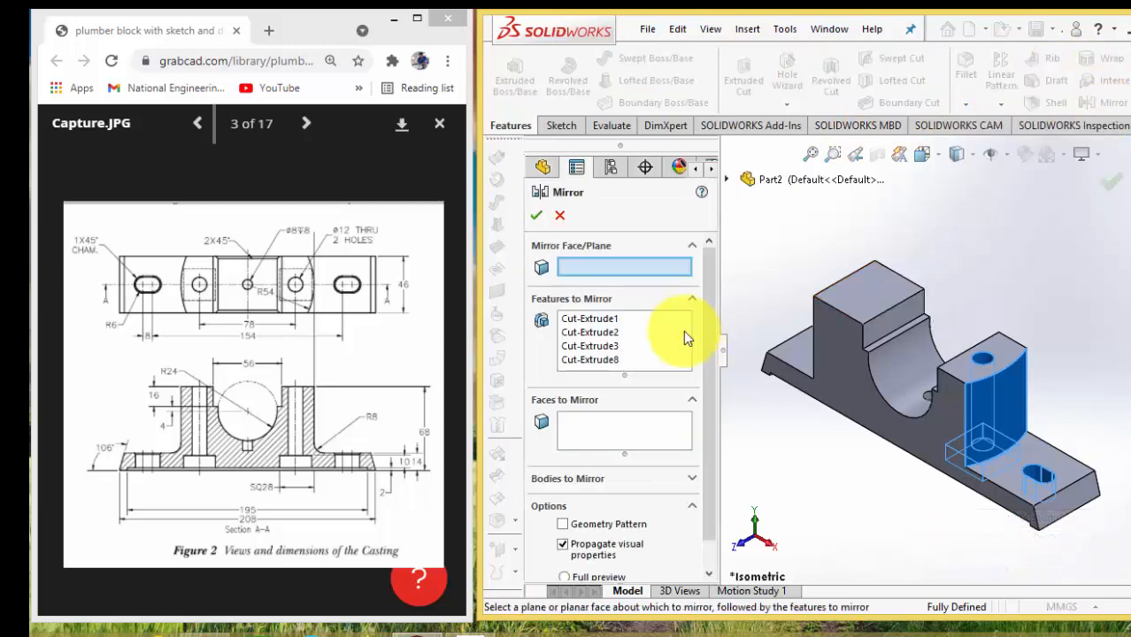
{"action": "left_click", "coordinate": [543, 172]}
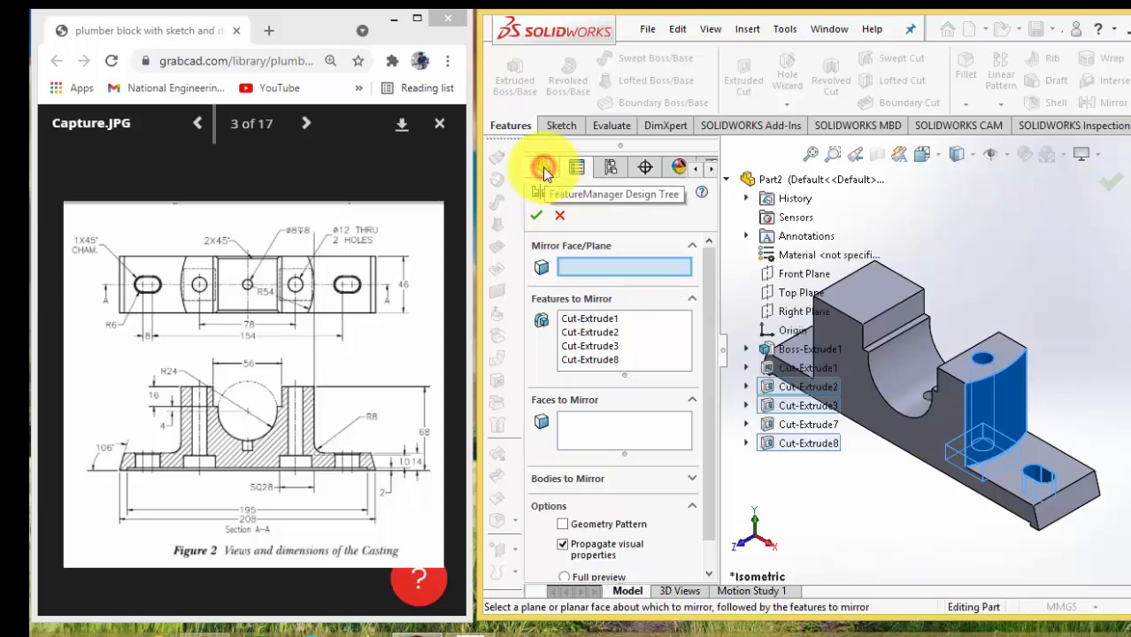
{"action": "left_click", "coordinate": [780, 313]}
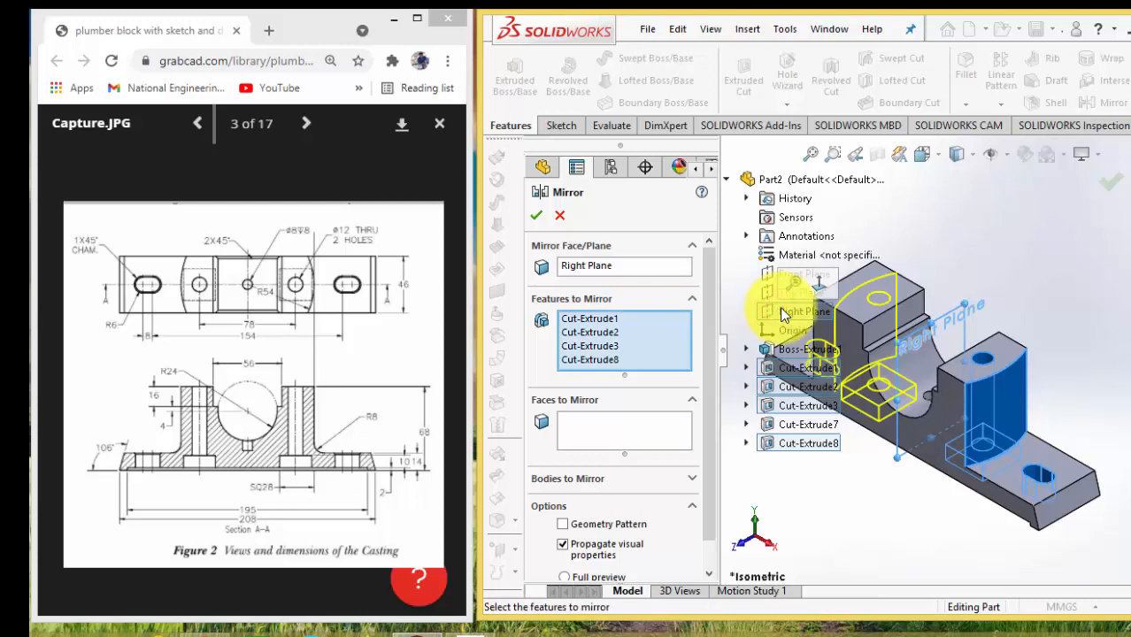
{"action": "left_click", "coordinate": [1111, 184]}
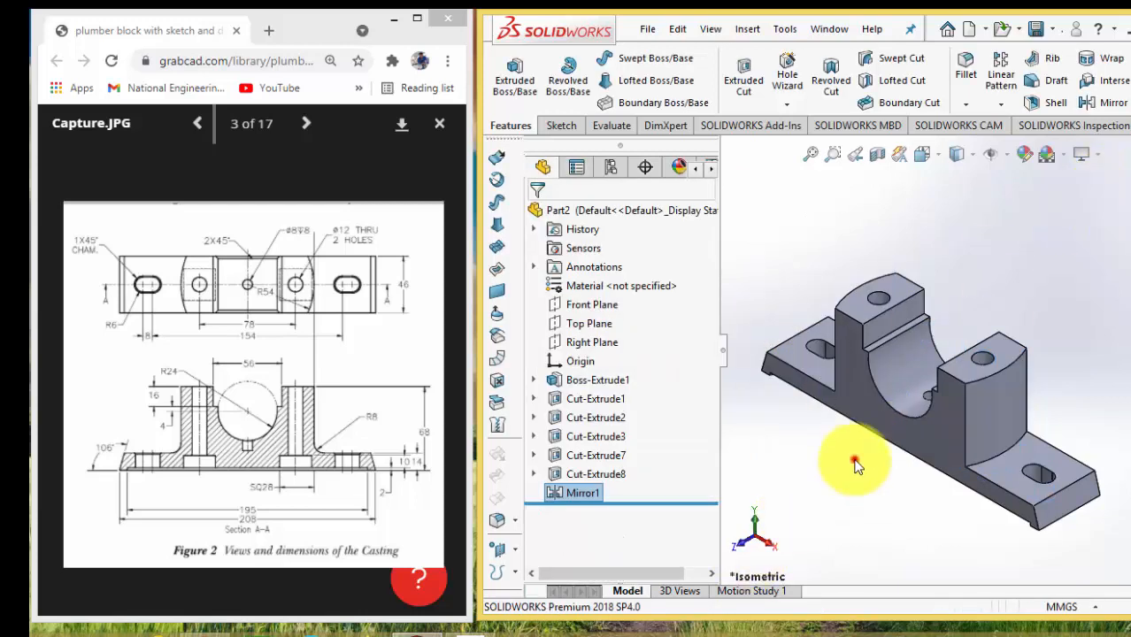
Examine the mirrored casting from several angles, including its uprights, feet and bore
{"action": "left_click", "coordinate": [855, 461]}
{"action": "key", "text": "Left"}
{"action": "key", "text": "Left"}
{"action": "key", "text": "Right"}
{"action": "key", "text": "Right"}
{"action": "key", "text": "Right"}
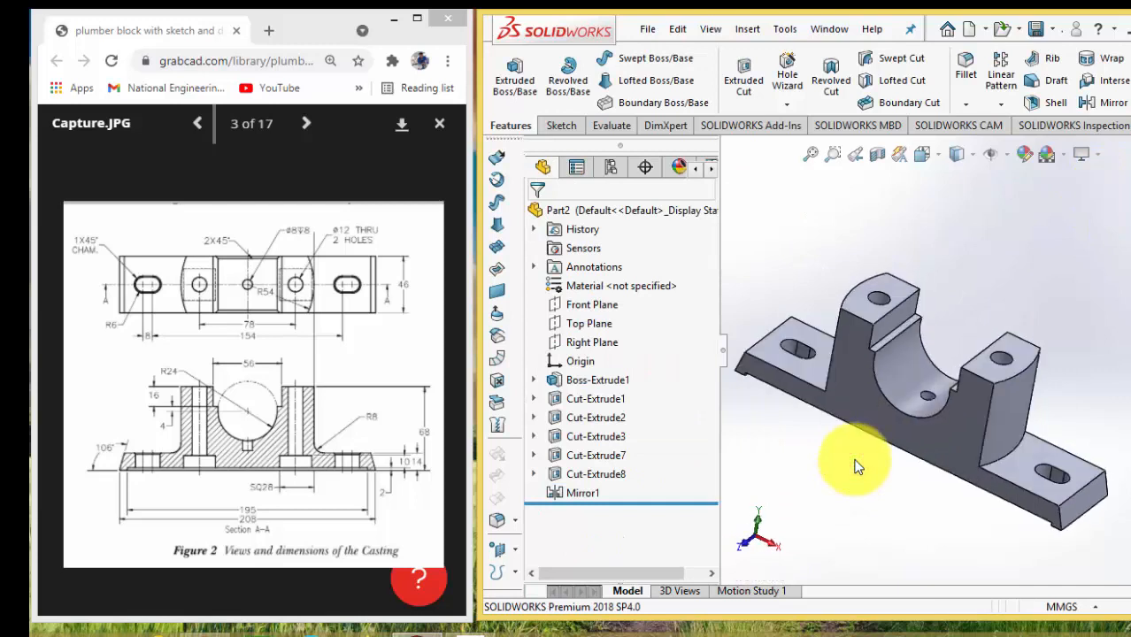
{"action": "key", "text": "Up"}
{"action": "key", "text": "Up"}
{"action": "key", "text": "Up"}
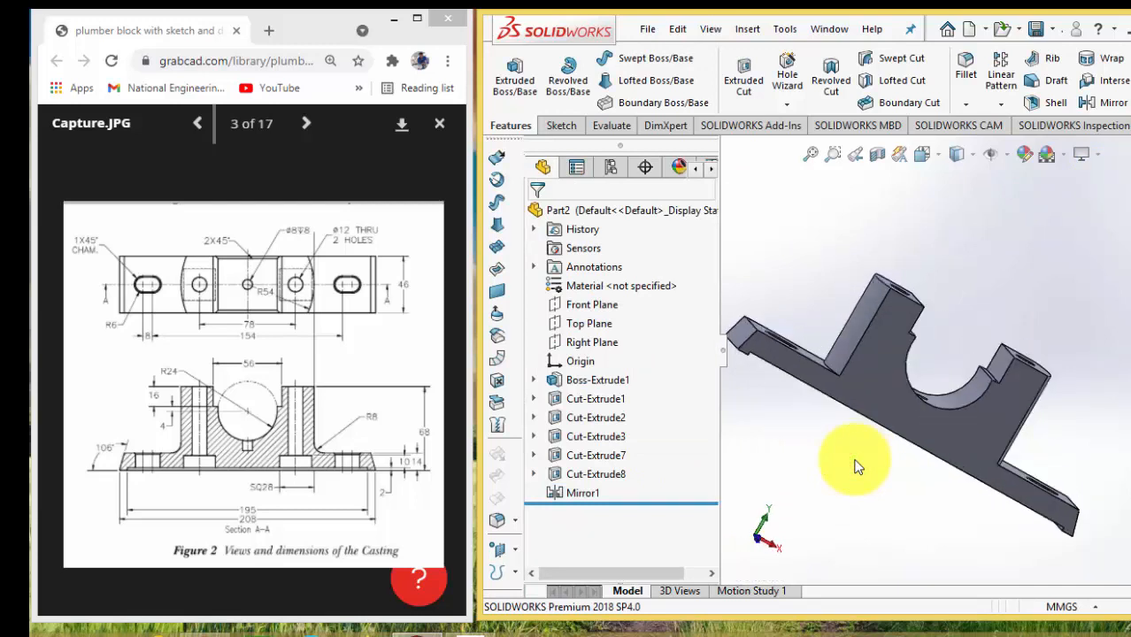
{"action": "key", "text": "Down"}
{"action": "key", "text": "Down"}
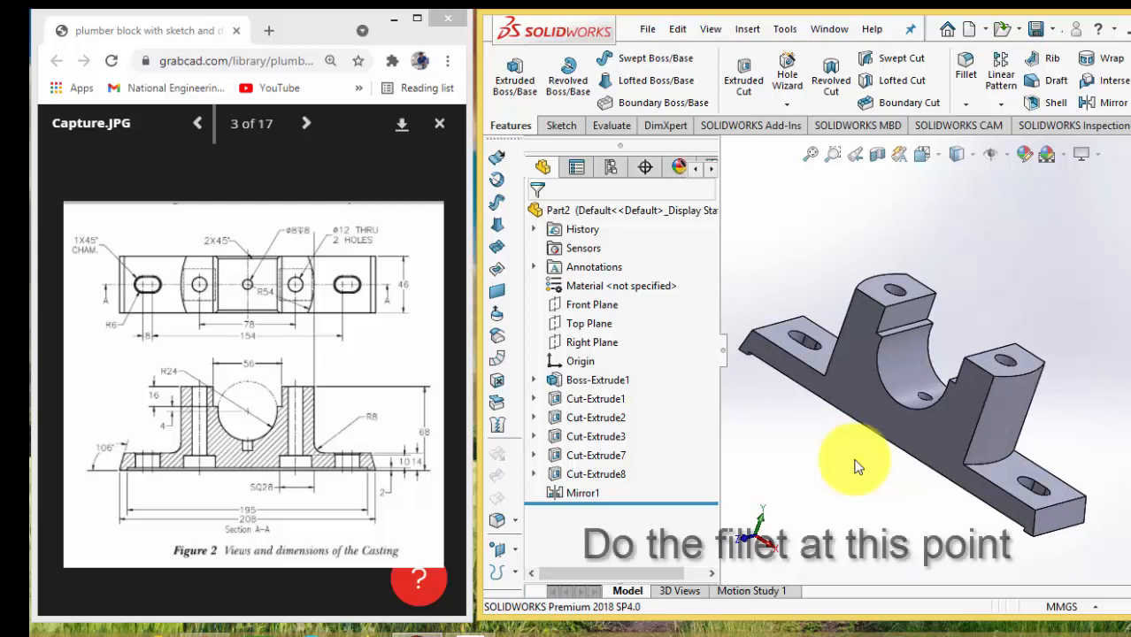
{"action": "key", "text": "Left"}
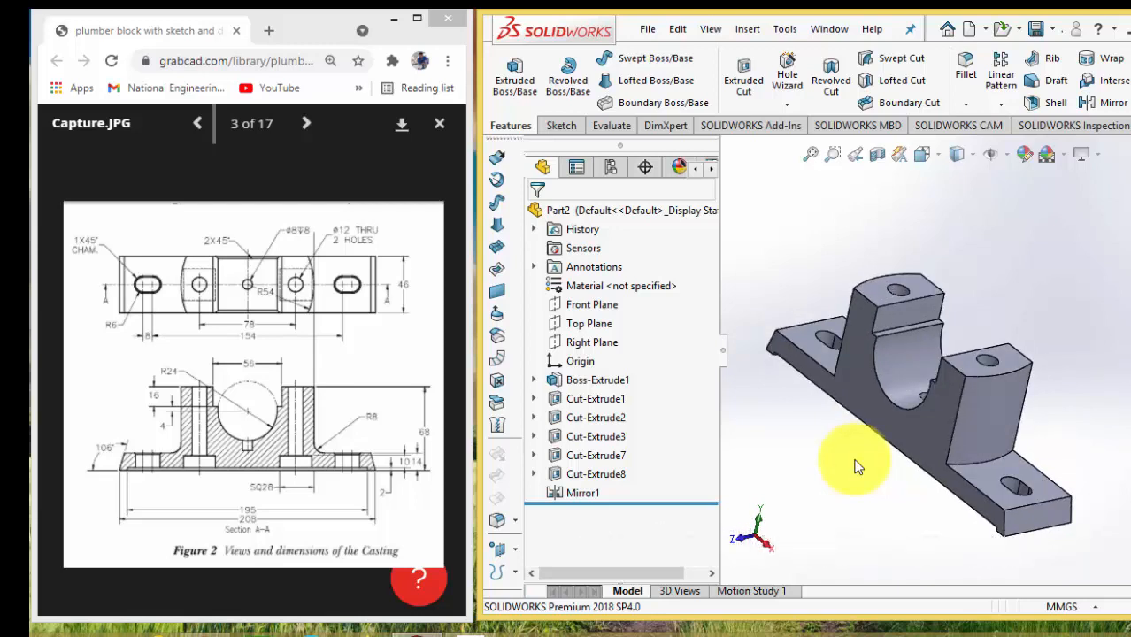
{"action": "key", "text": "Left"}
{"action": "key", "text": "Left"}
Switch to the GrabCAD page in the browser and bring up the Figure 3 drawing of the Cap
{"action": "left_click", "coordinate": [306, 126]}
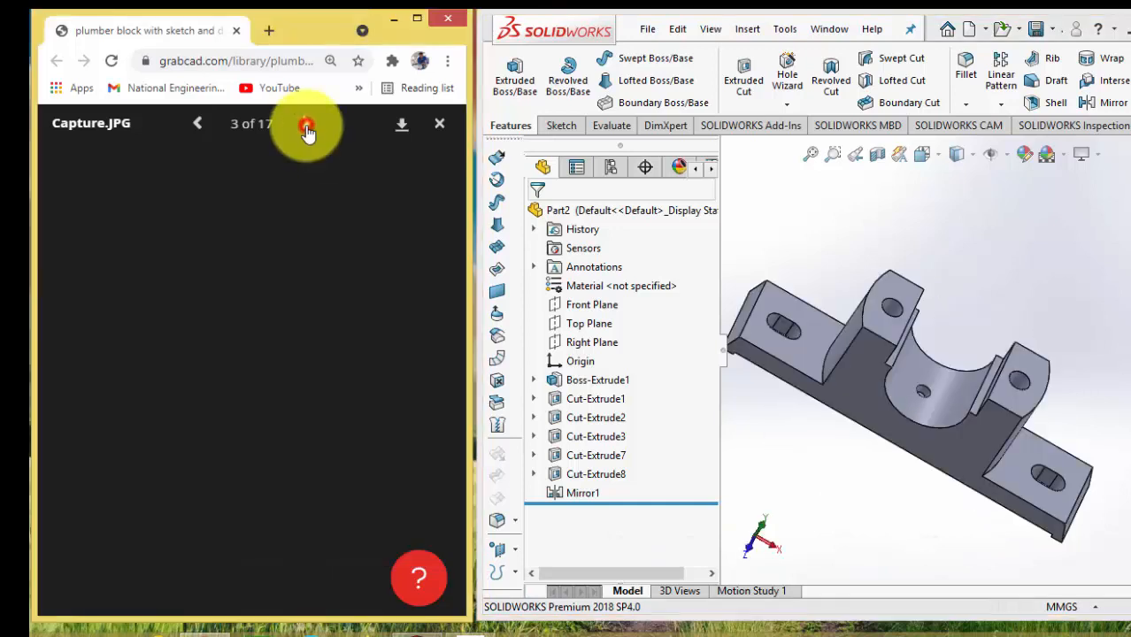
{"action": "left_click", "coordinate": [305, 126]}
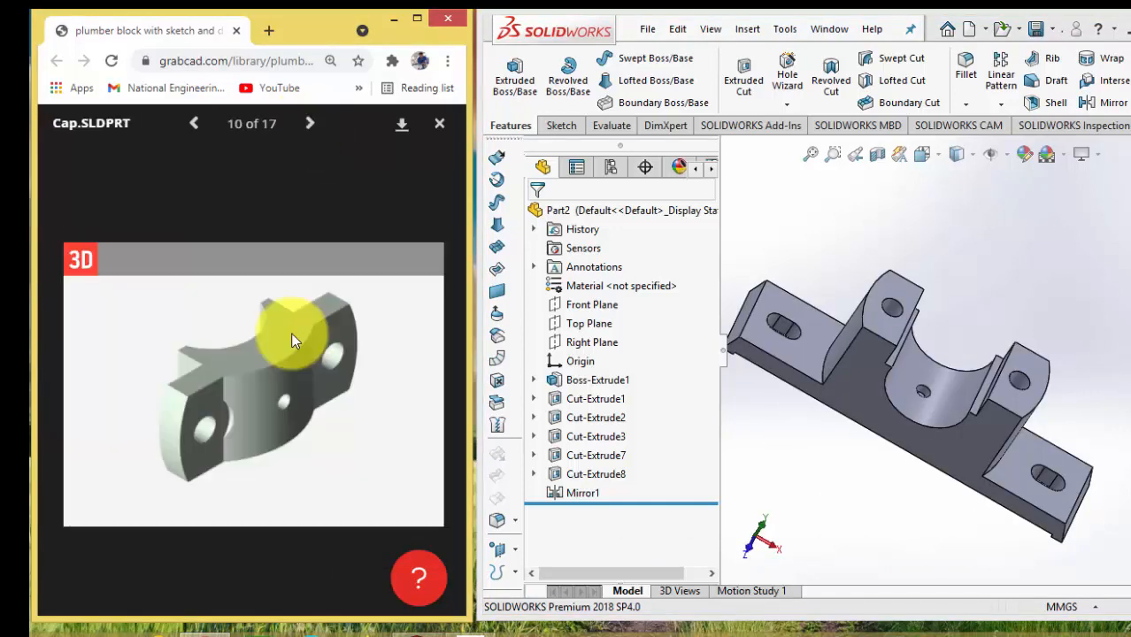
{"action": "left_click", "coordinate": [194, 124]}
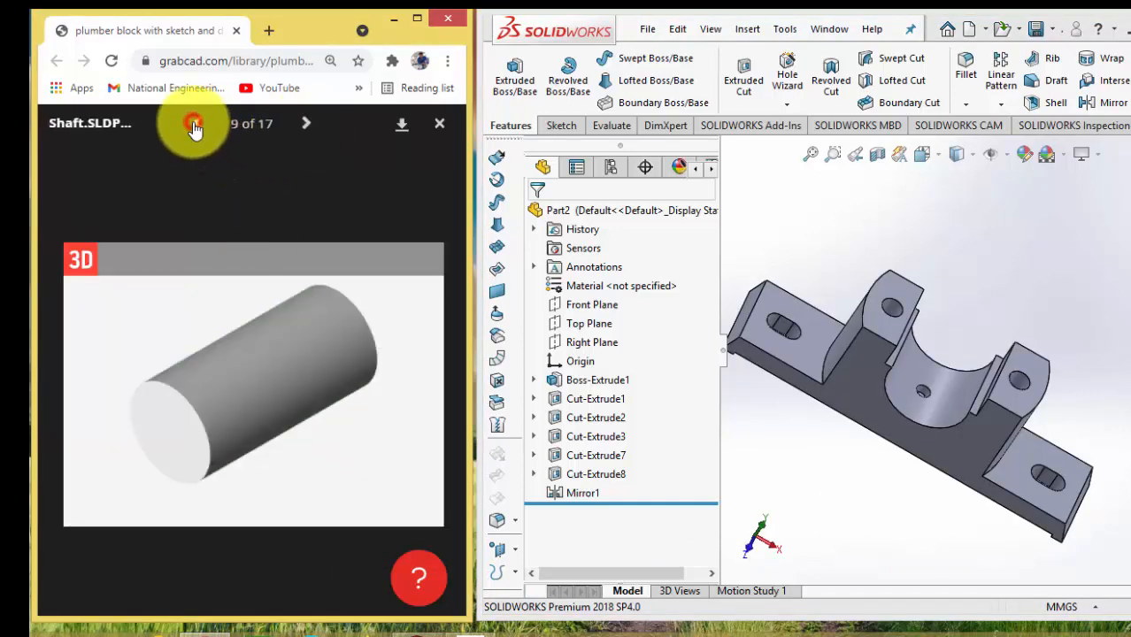
{"action": "left_click", "coordinate": [195, 125]}
{"action": "left_click", "coordinate": [195, 126]}
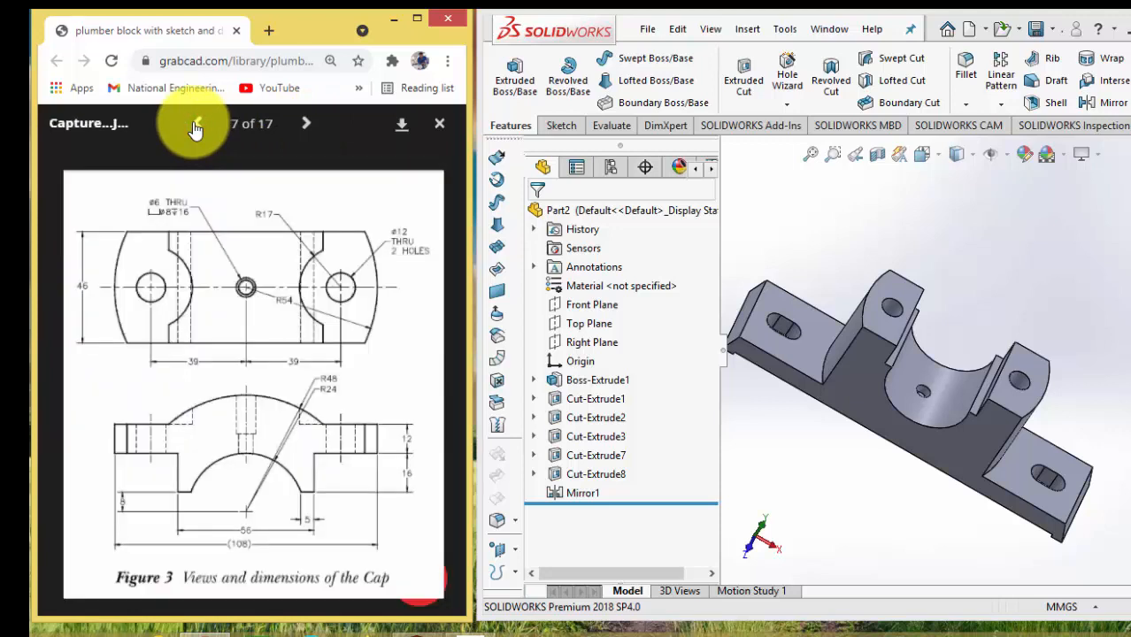